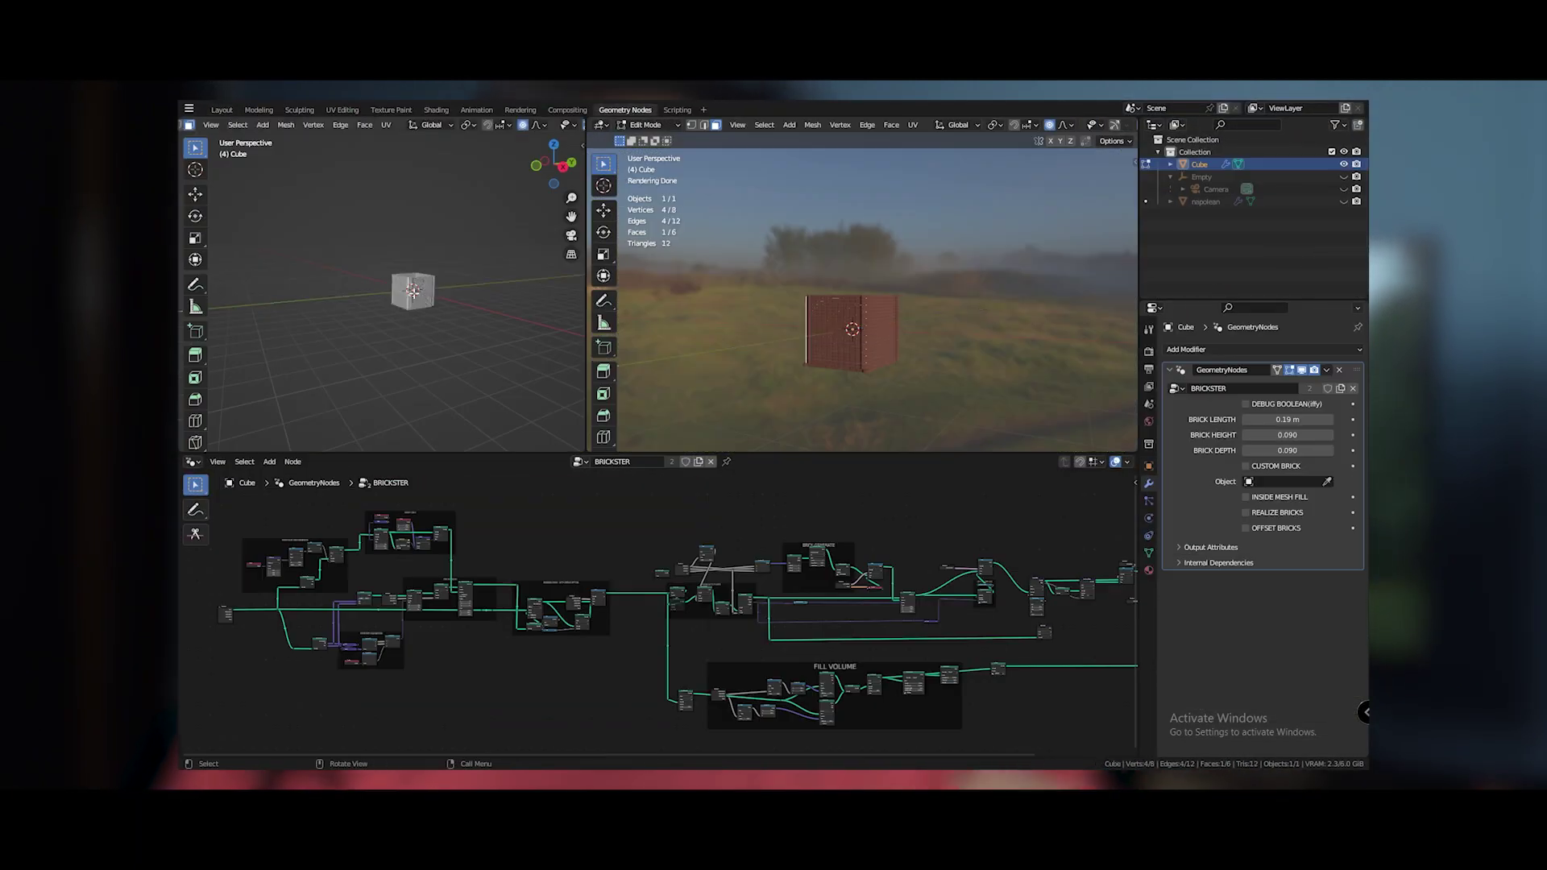
Extrude the brick cube's geometry and orbit the view around it.
key("e")
key("e")
key("e")
left_click_drag(693, 314, 846, 319, "alt")
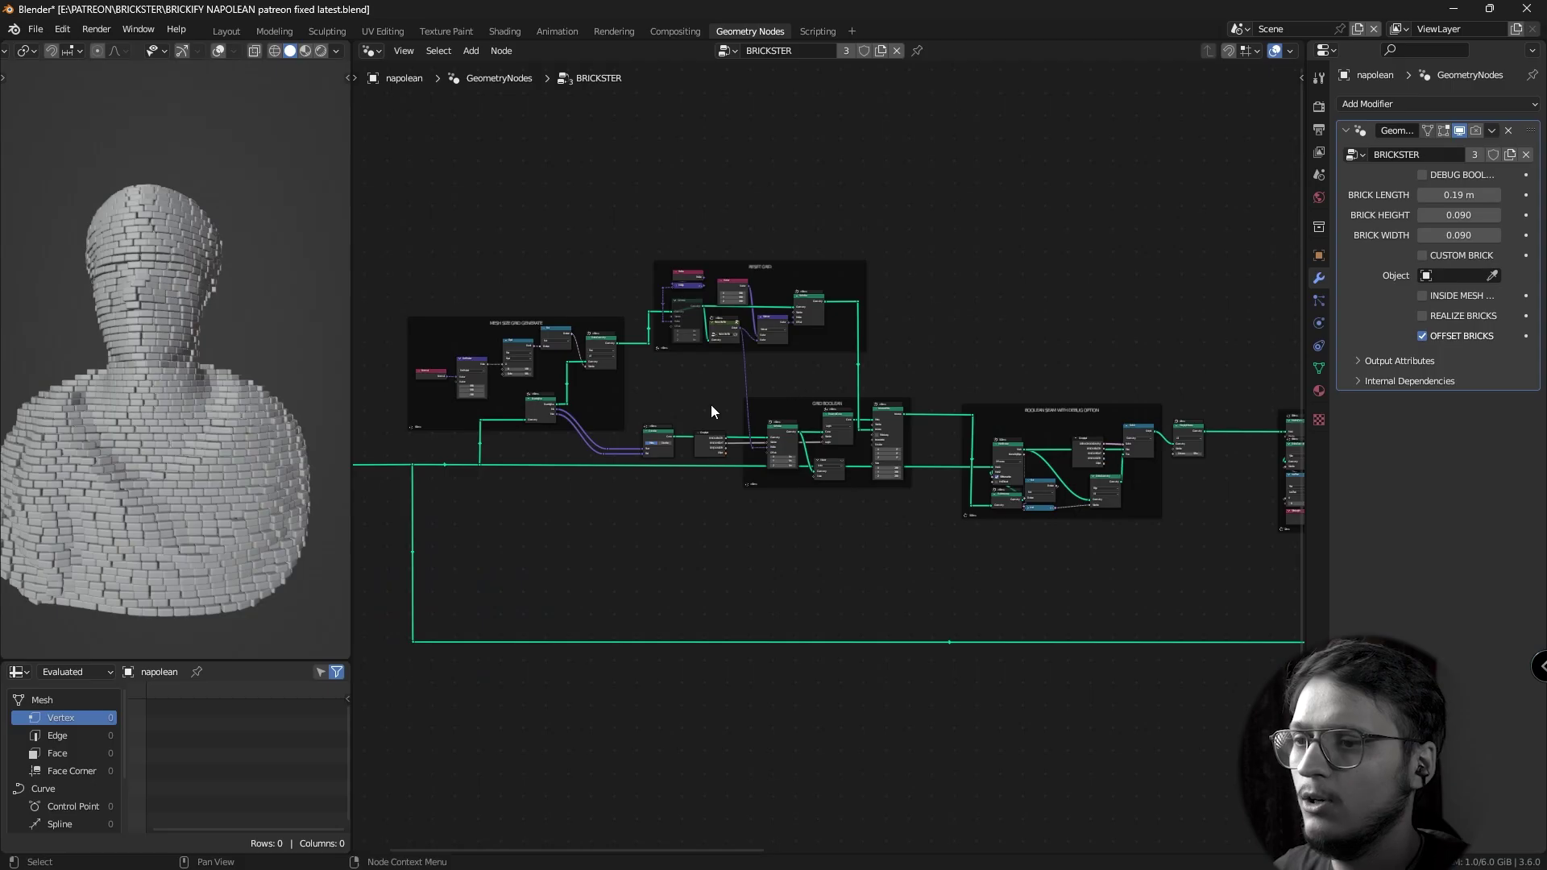
left_click_drag(715, 411, 770, 404)
scroll(773, 404, "down", 5)
middle_click_drag(1027, 403, 959, 398)
scroll(958, 399, "down", 4)
scroll(959, 398, "up", 3)
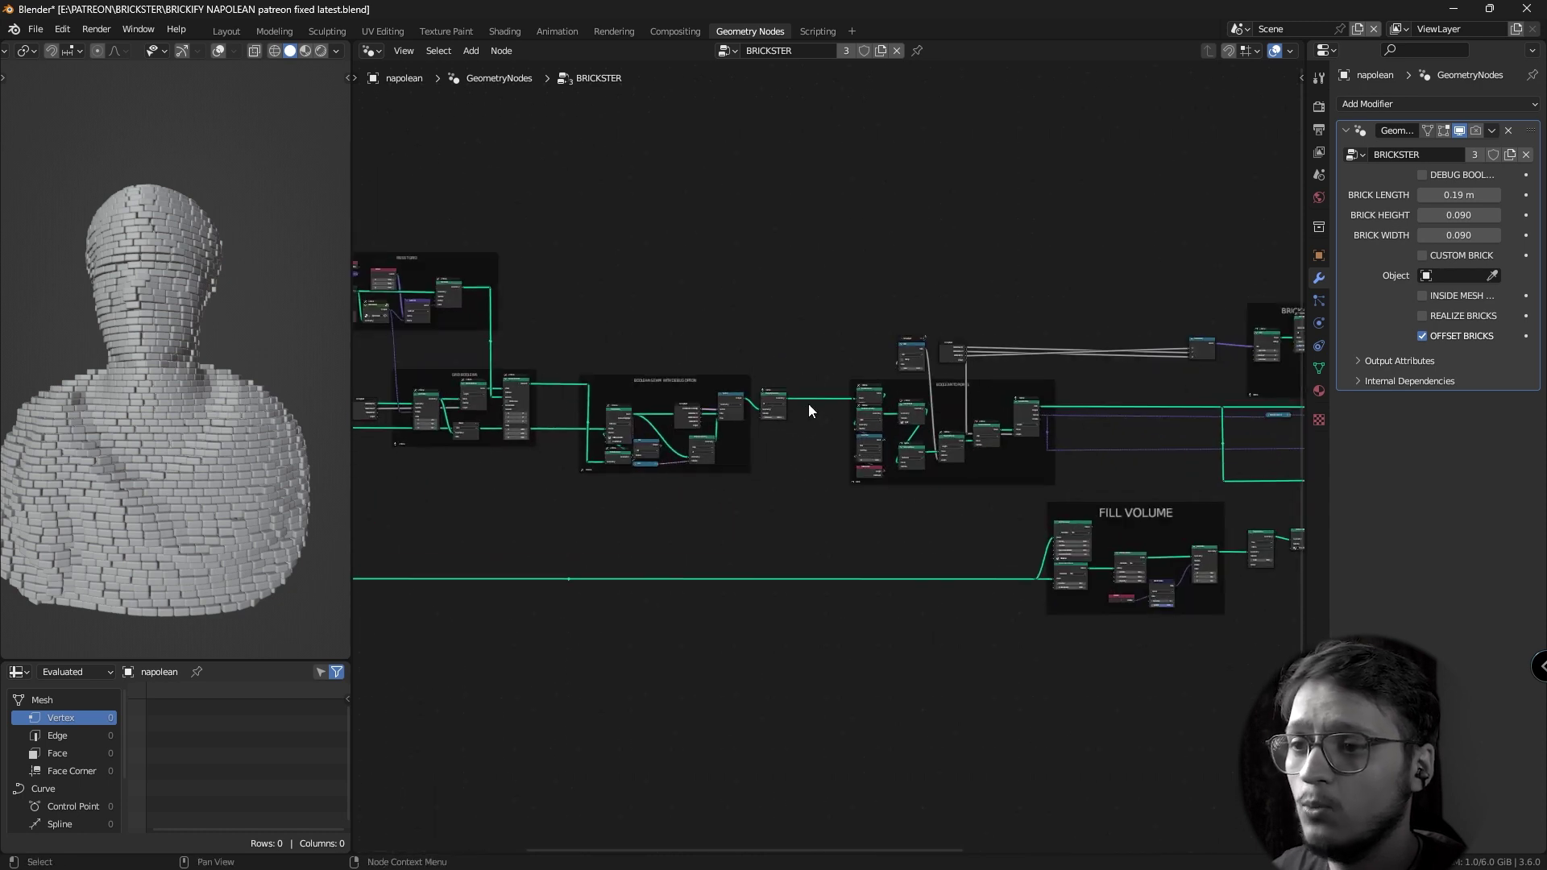
scroll(680, 448, "up", 6)
middle_click_drag(567, 451, 684, 460)
scroll(684, 461, "up", 6)
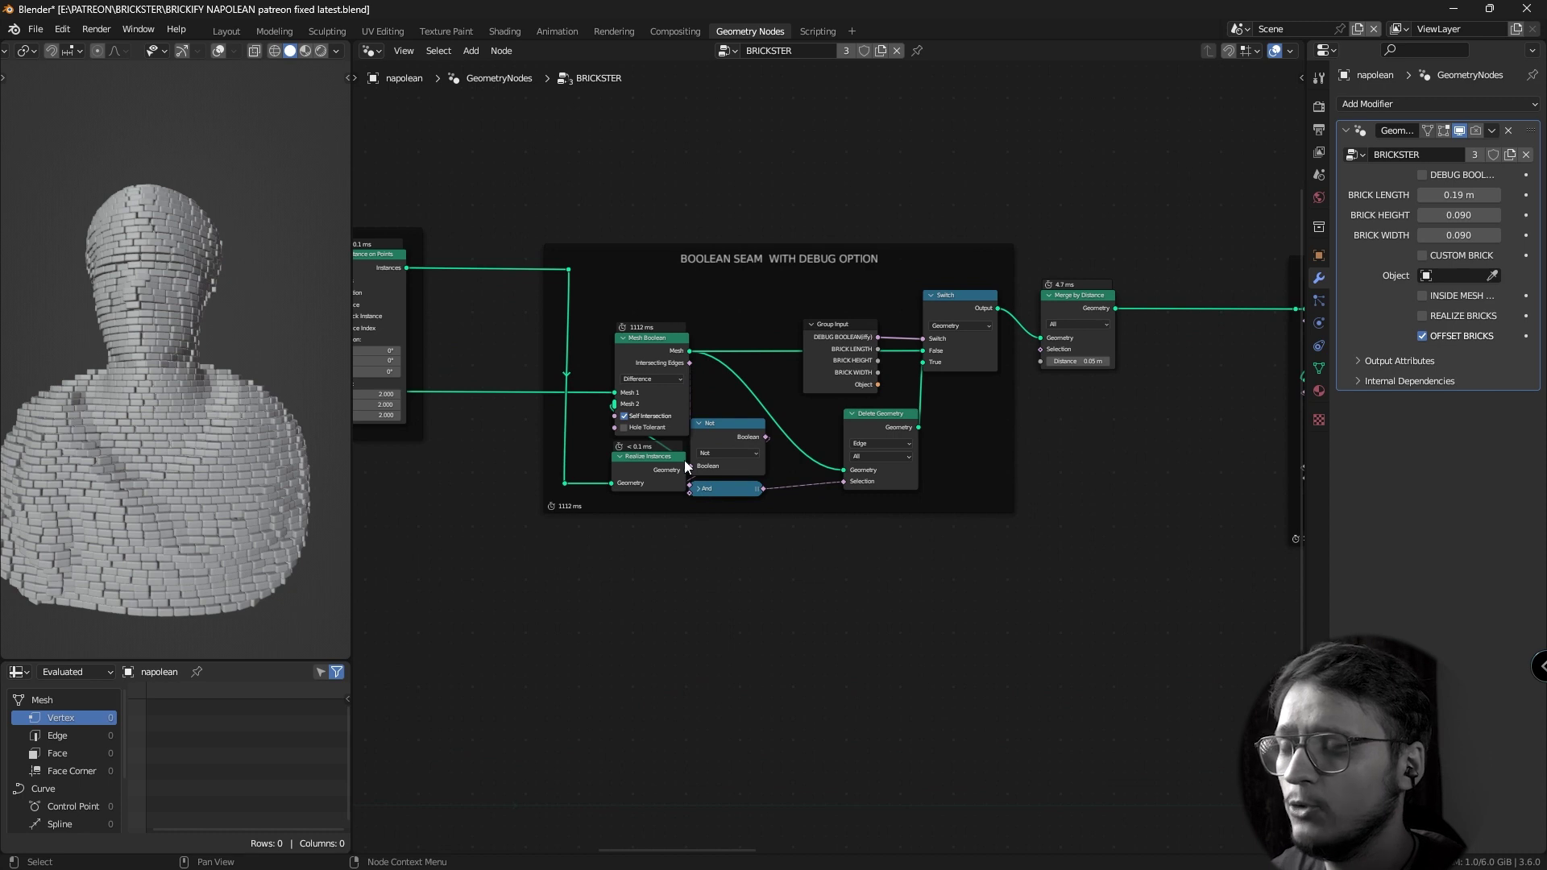
middle_click_drag(684, 461, 734, 470)
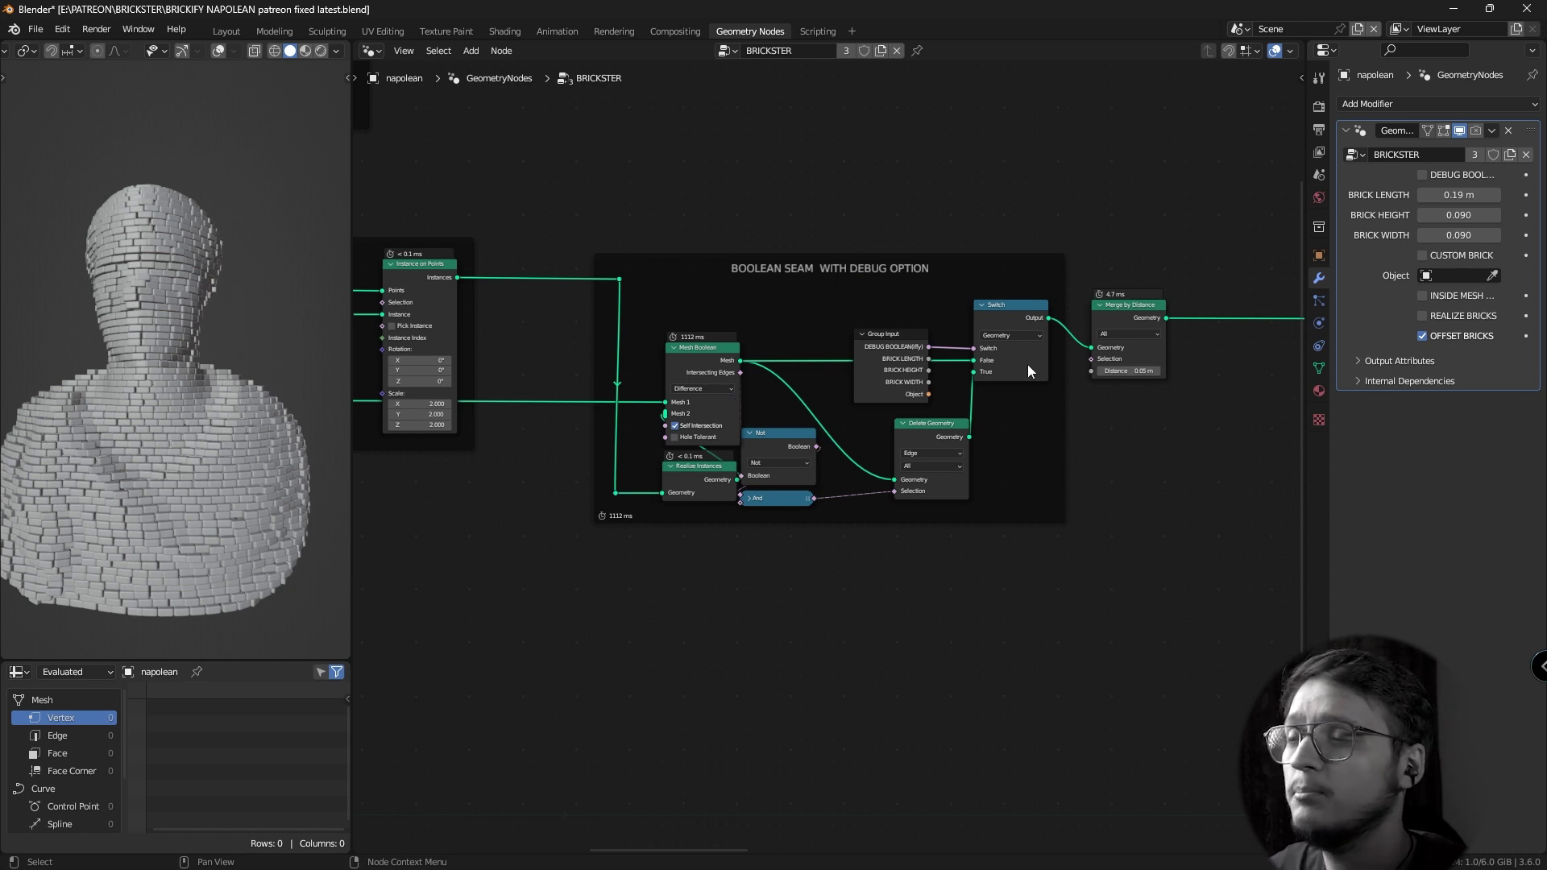
left_click_drag(555, 291, 852, 358, "alt")
scroll(848, 322, "down", 6)
left_click_drag(629, 372, 872, 377, "alt")
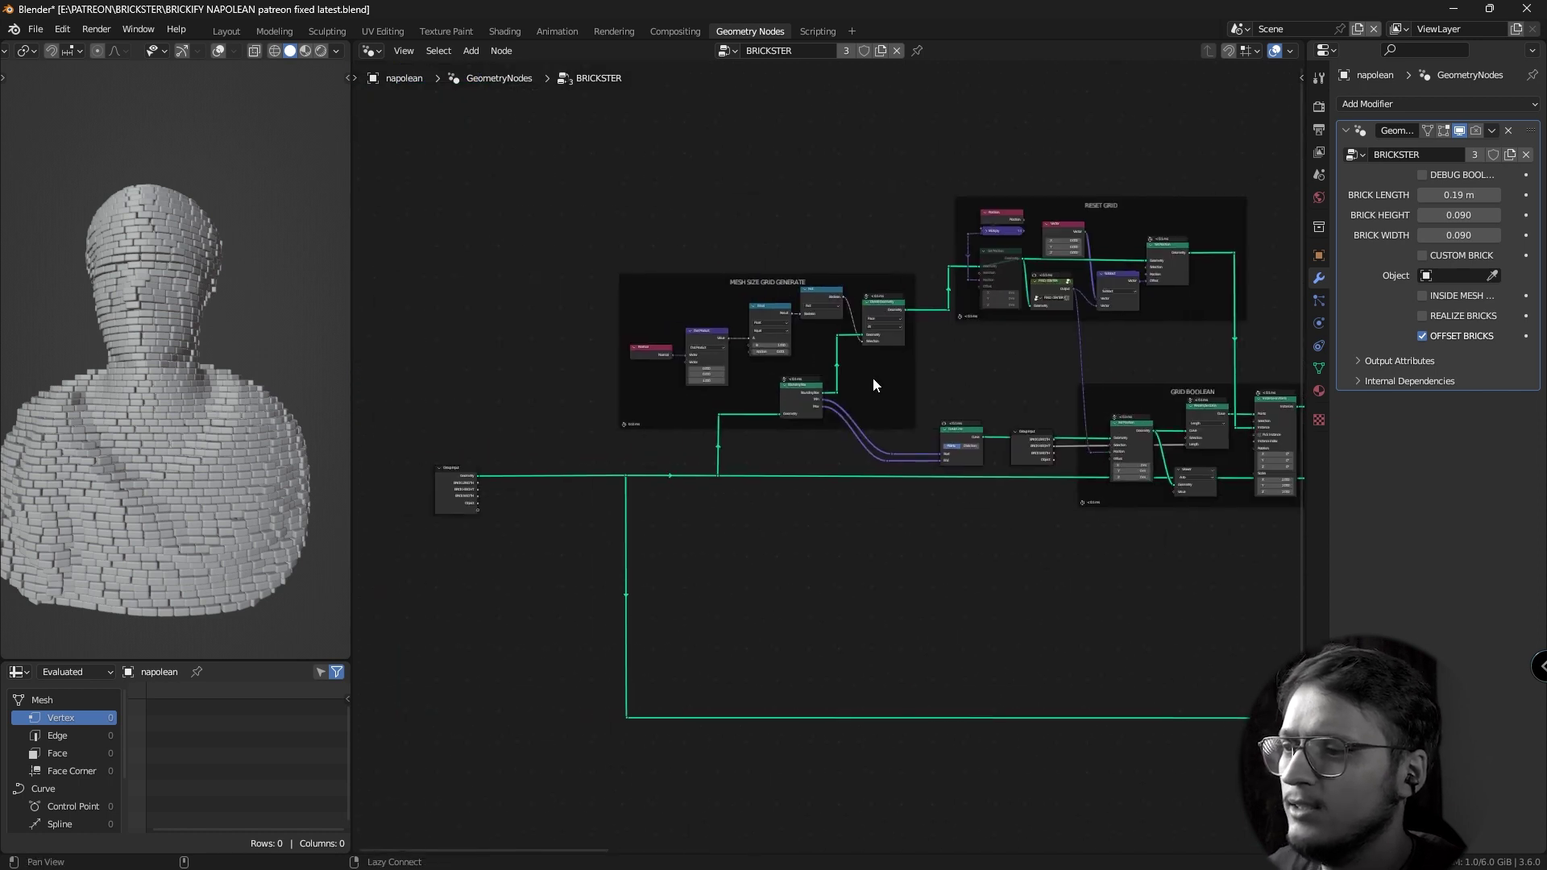
left_click(1239, 28)
Switch to Scene.001, orbit the smooth bust, and frame the Group Input and Output nodes.
left_click(1256, 68)
left_click_drag(912, 317, 884, 324, "alt")
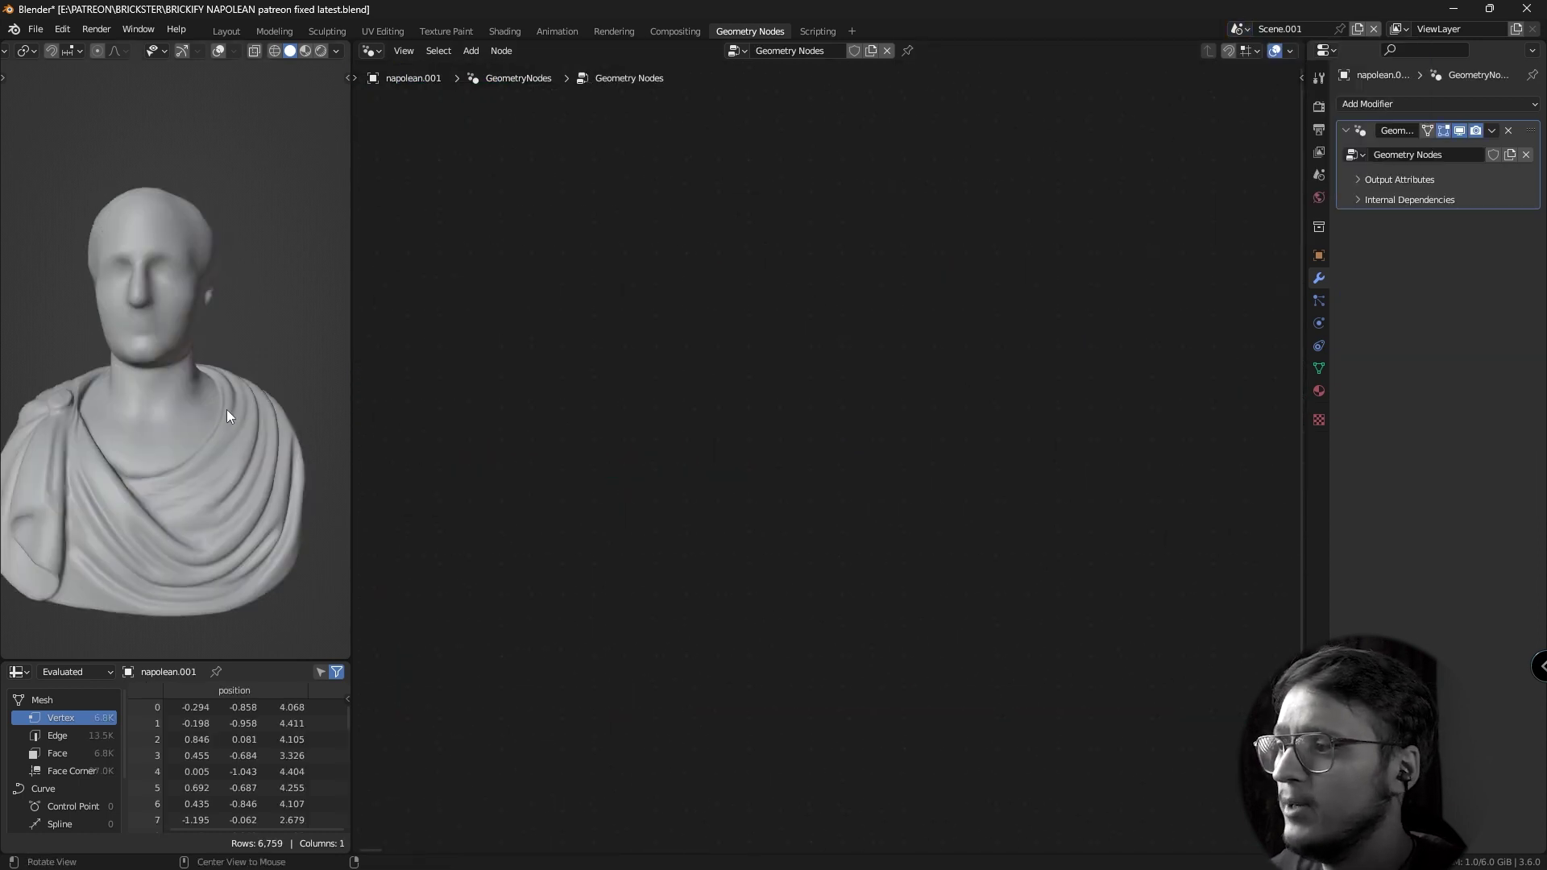
left_click_drag(175, 409, 227, 408, "alt")
scroll(227, 408, "down", 1)
left_click_drag(767, 383, 715, 438, "alt")
left_click_drag(811, 398, 223, 459, "alt")
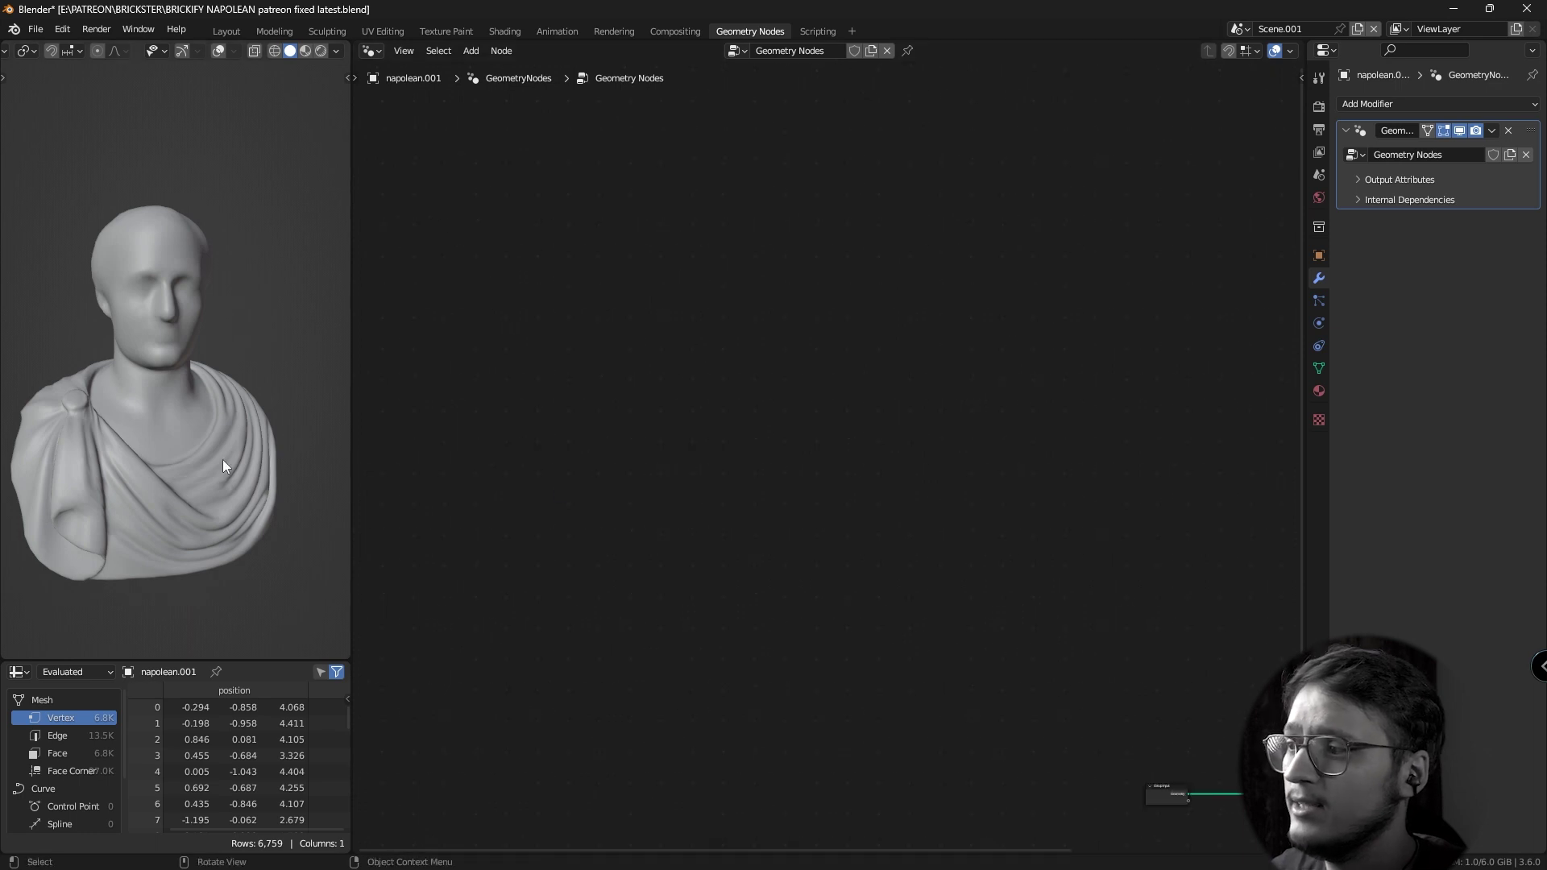
left_click_drag(806, 505, 347, 224, "alt")
middle_click_drag(174, 422, 165, 438)
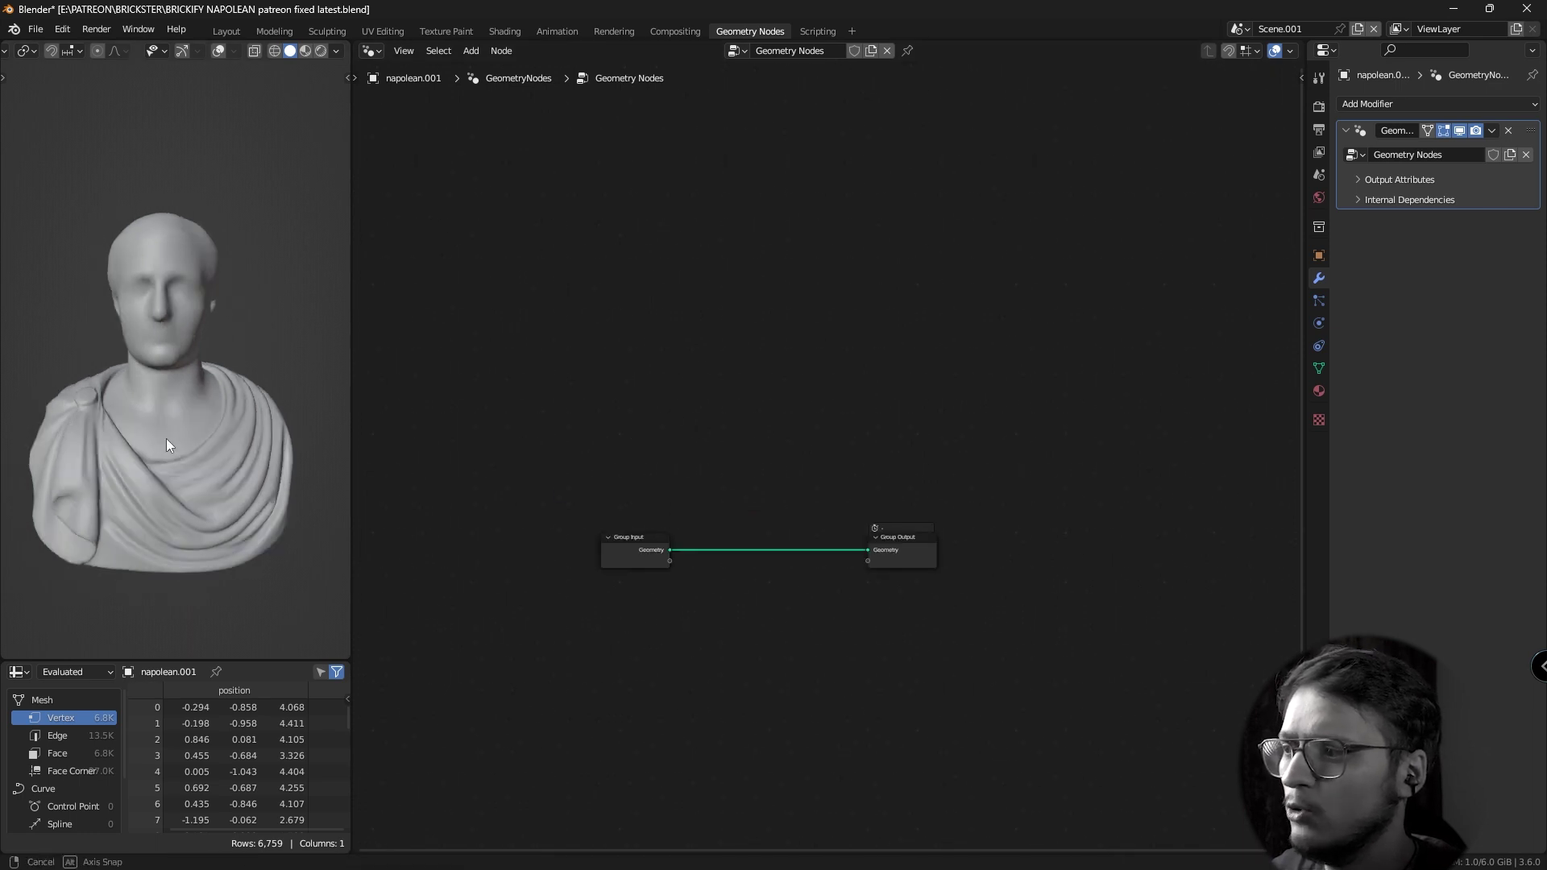
scroll(621, 545, "up", 3)
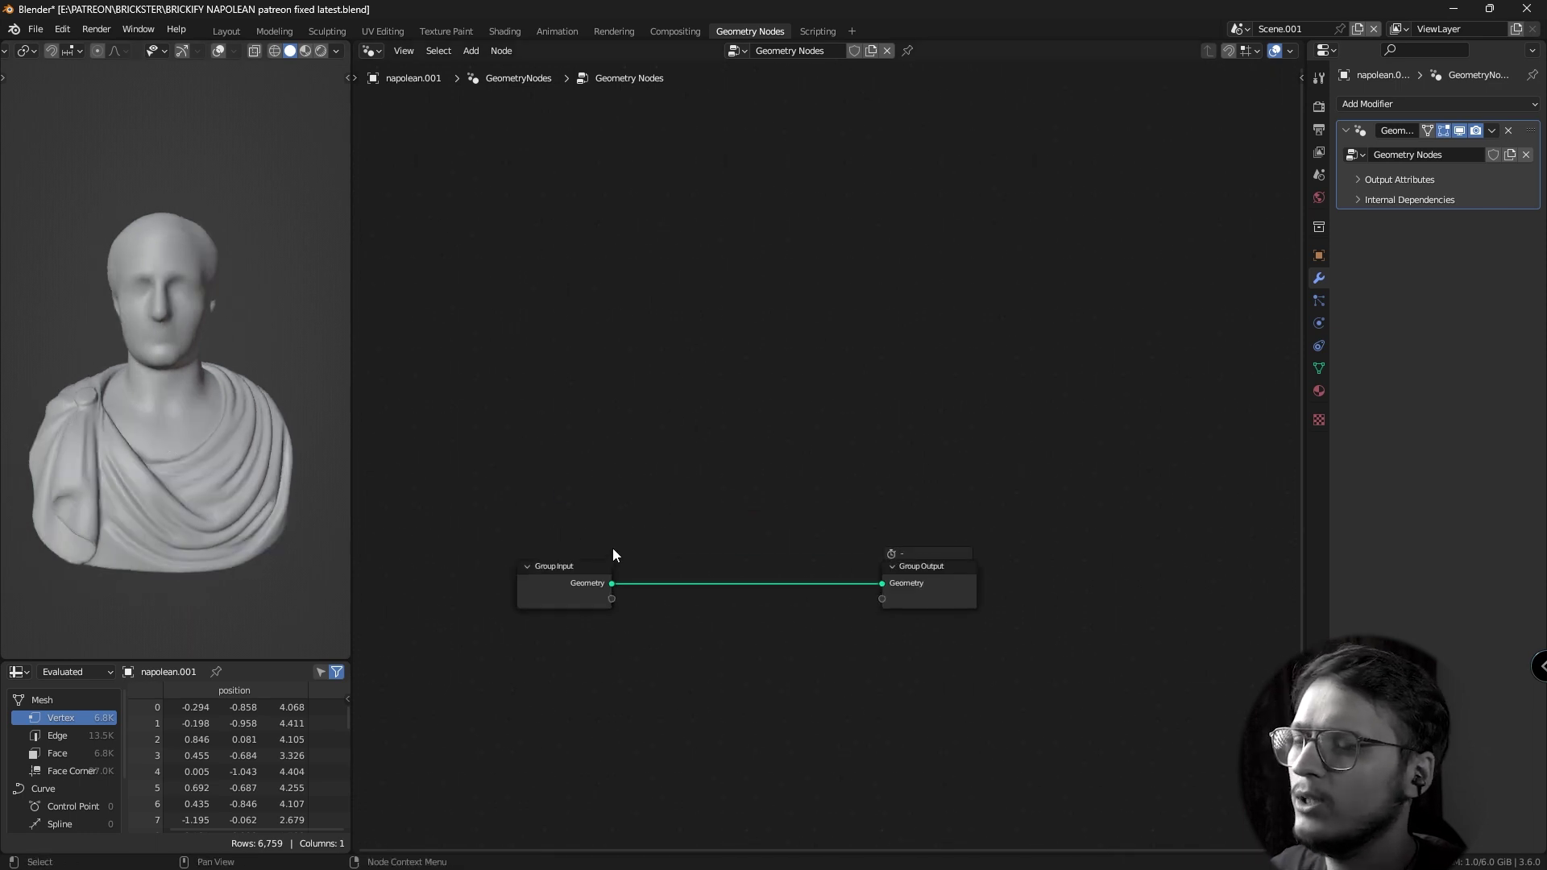
key("Home")
Insert a Bounding Box node on the Group Input–Output link so the bust becomes a box.
key("shift+a")
type("b")
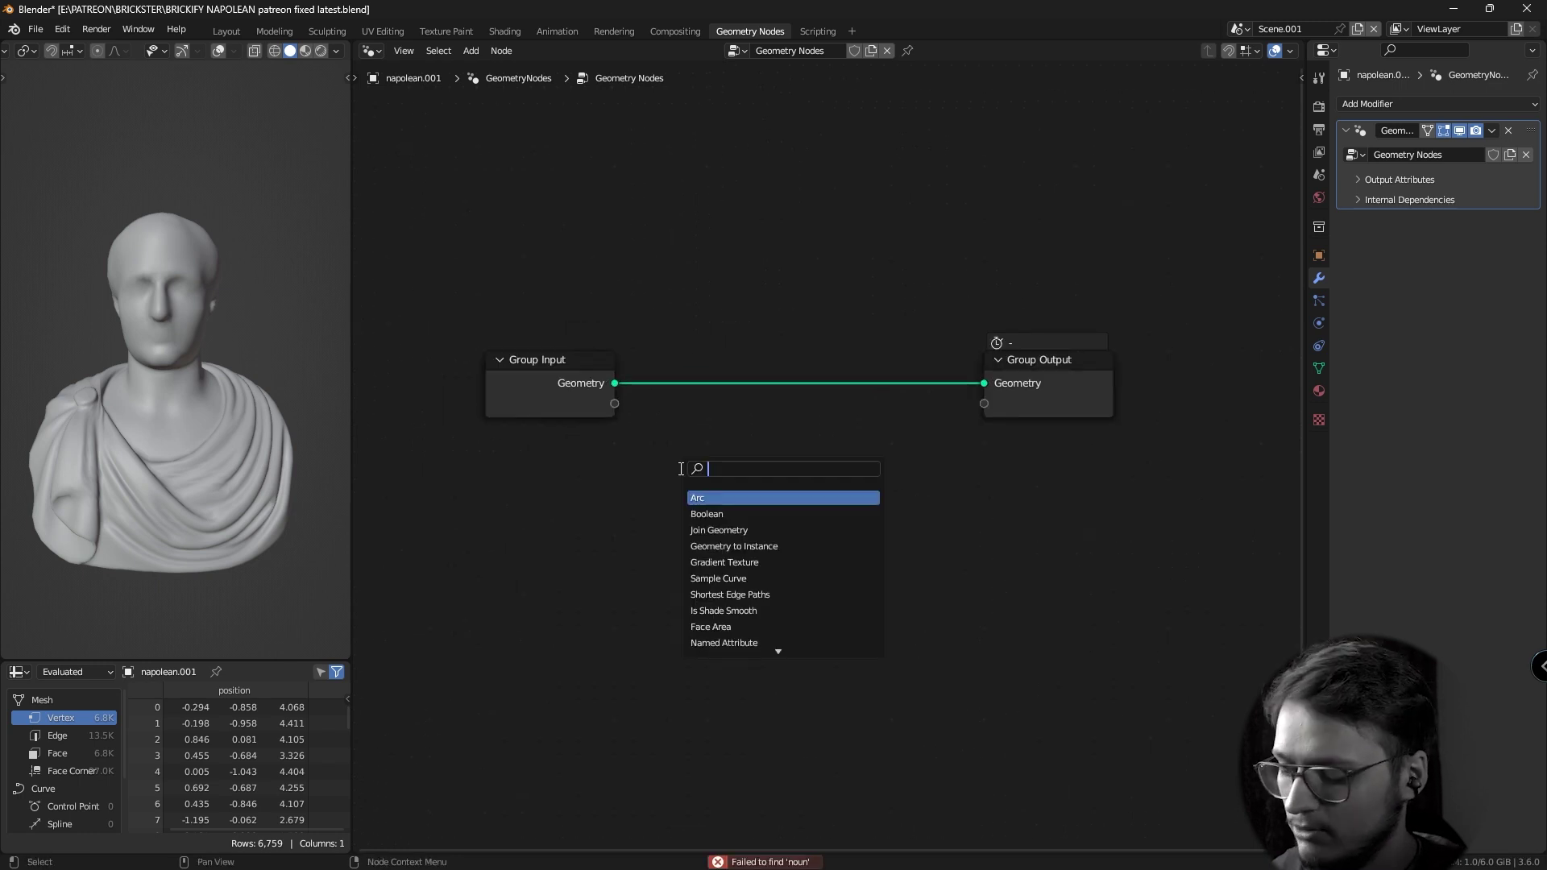
type("ou")
left_click(739, 498)
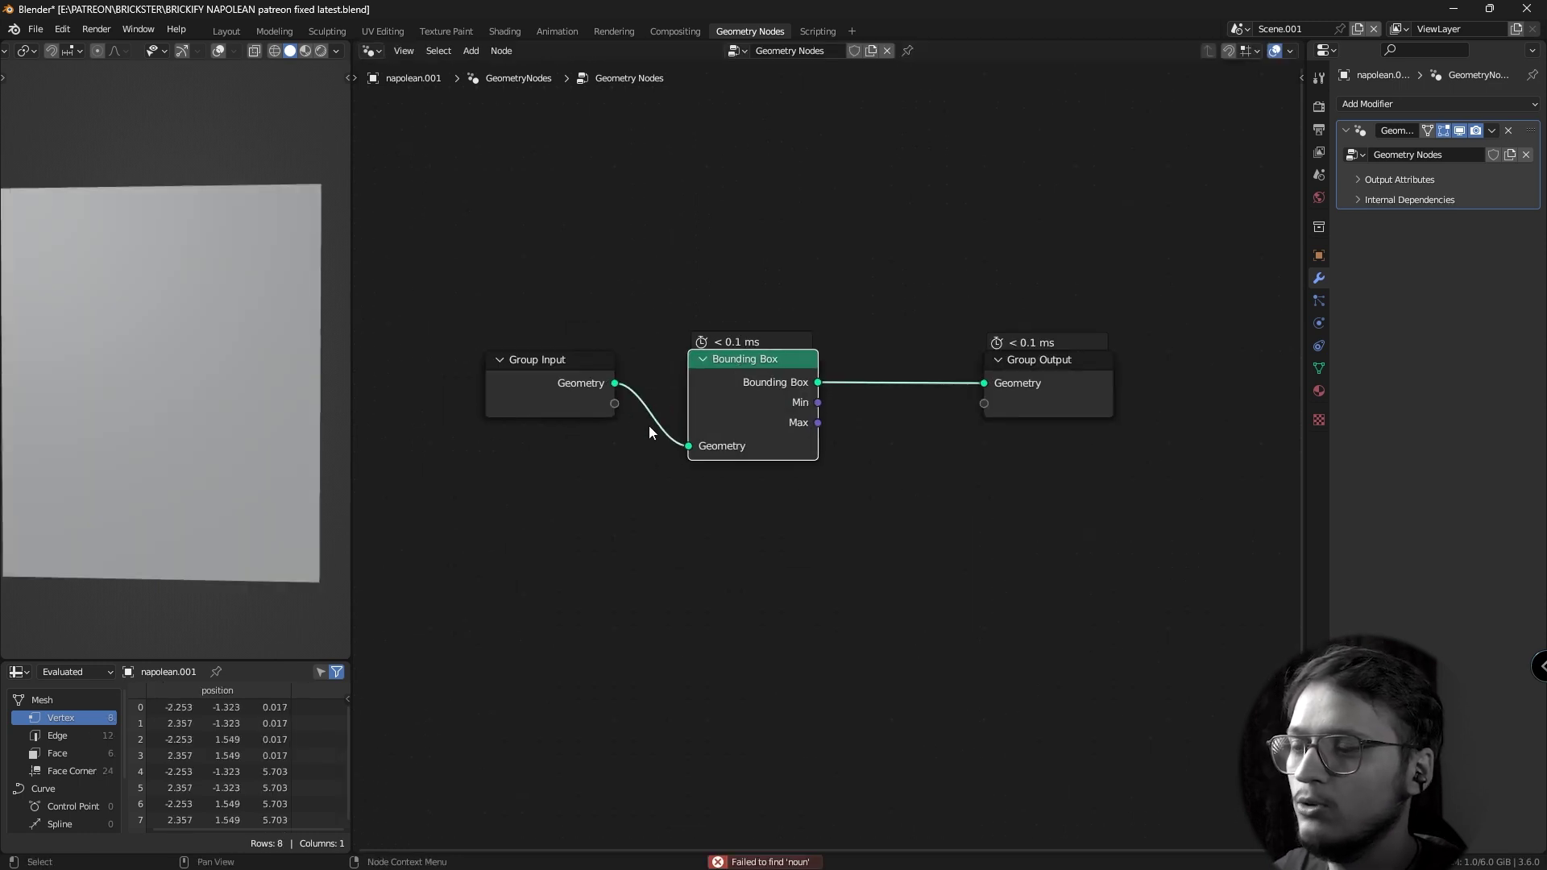
left_click(646, 408)
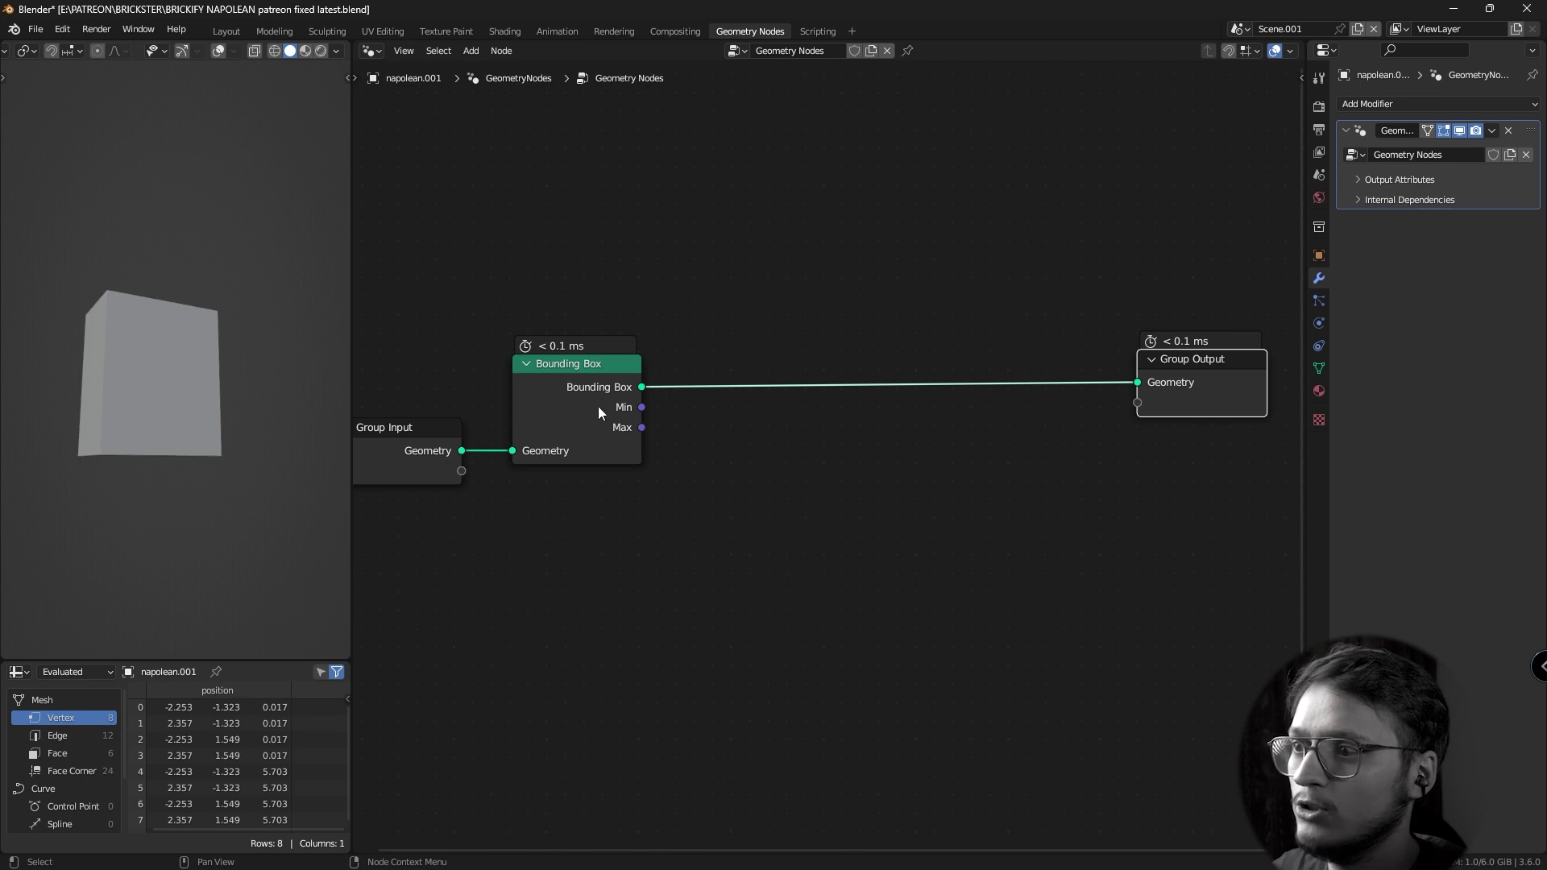
middle_click_drag(645, 395, 624, 404)
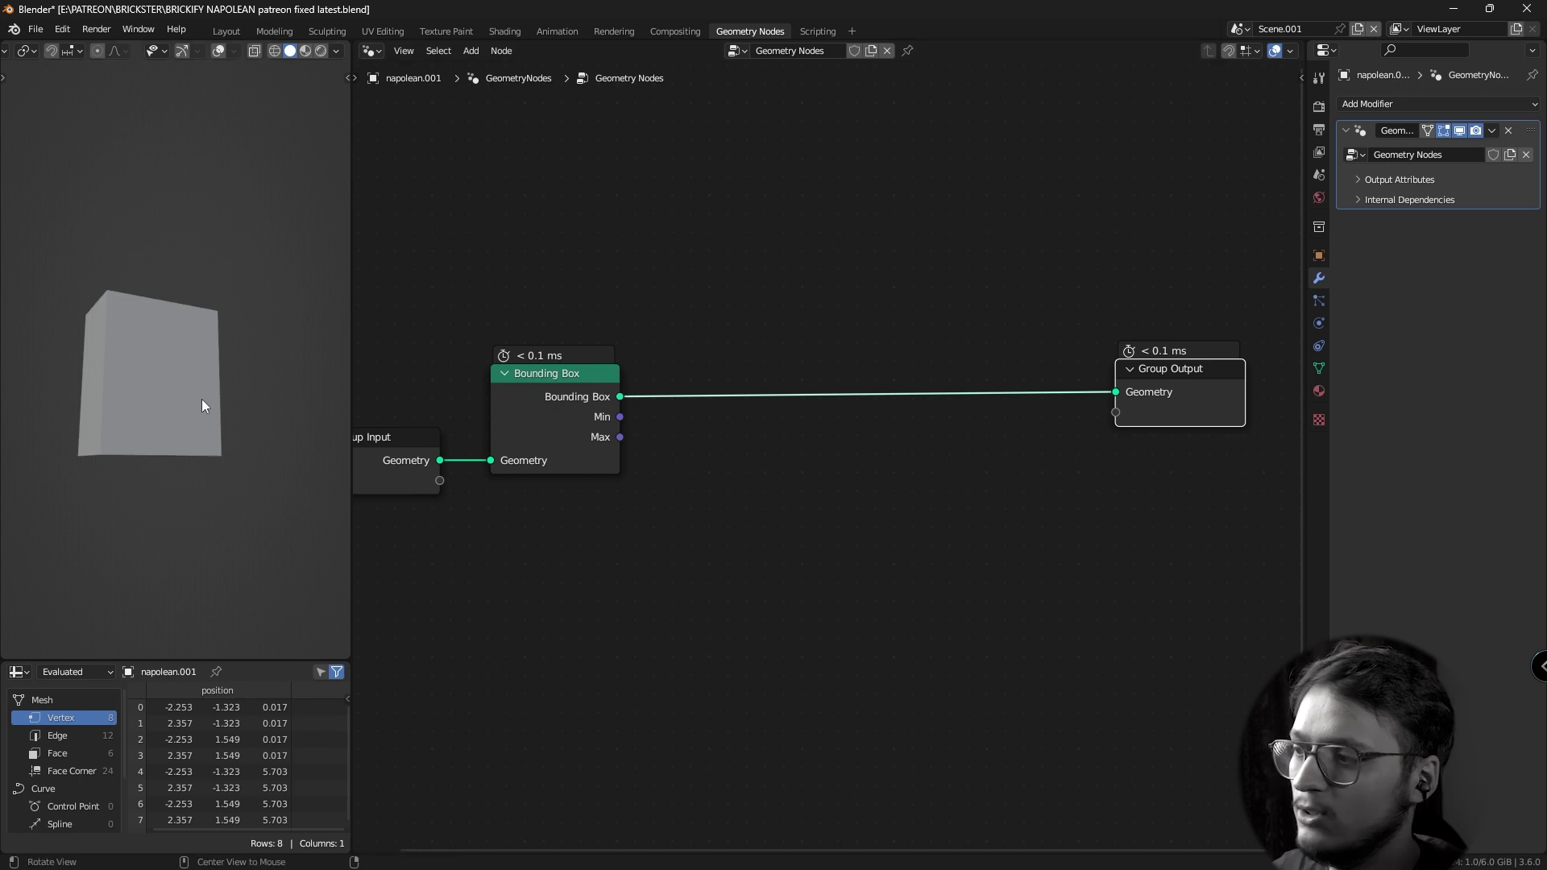
middle_click_drag(202, 398, 166, 409)
scroll(164, 403, "up", 2)
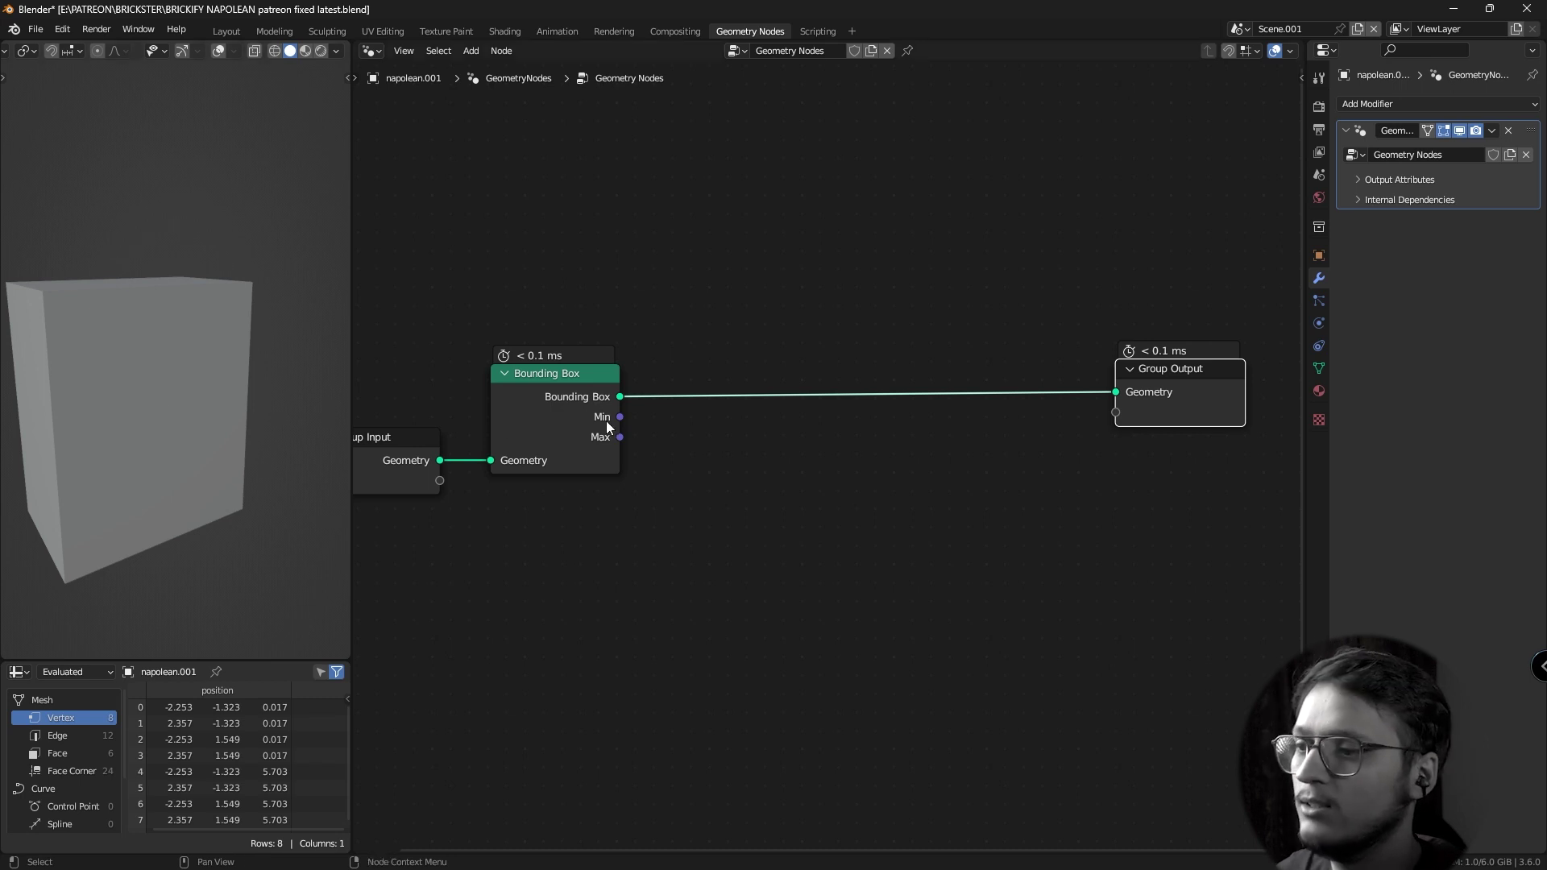
Add a Delete Geometry node after Bounding Box with its domain set to Face.
key("shift+a")
left_click(713, 404)
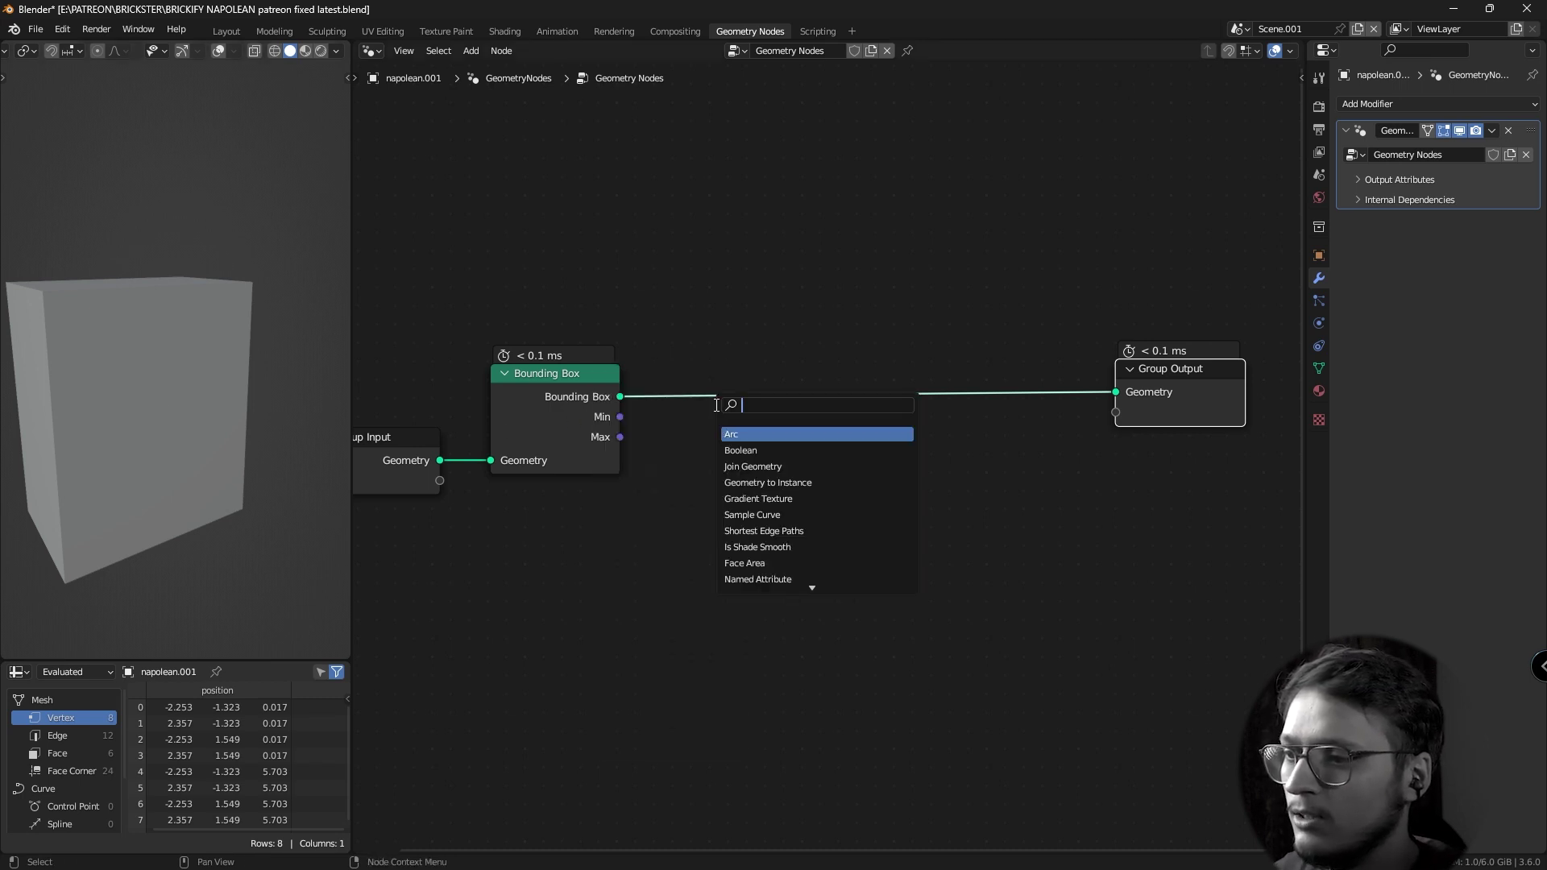
type("de")
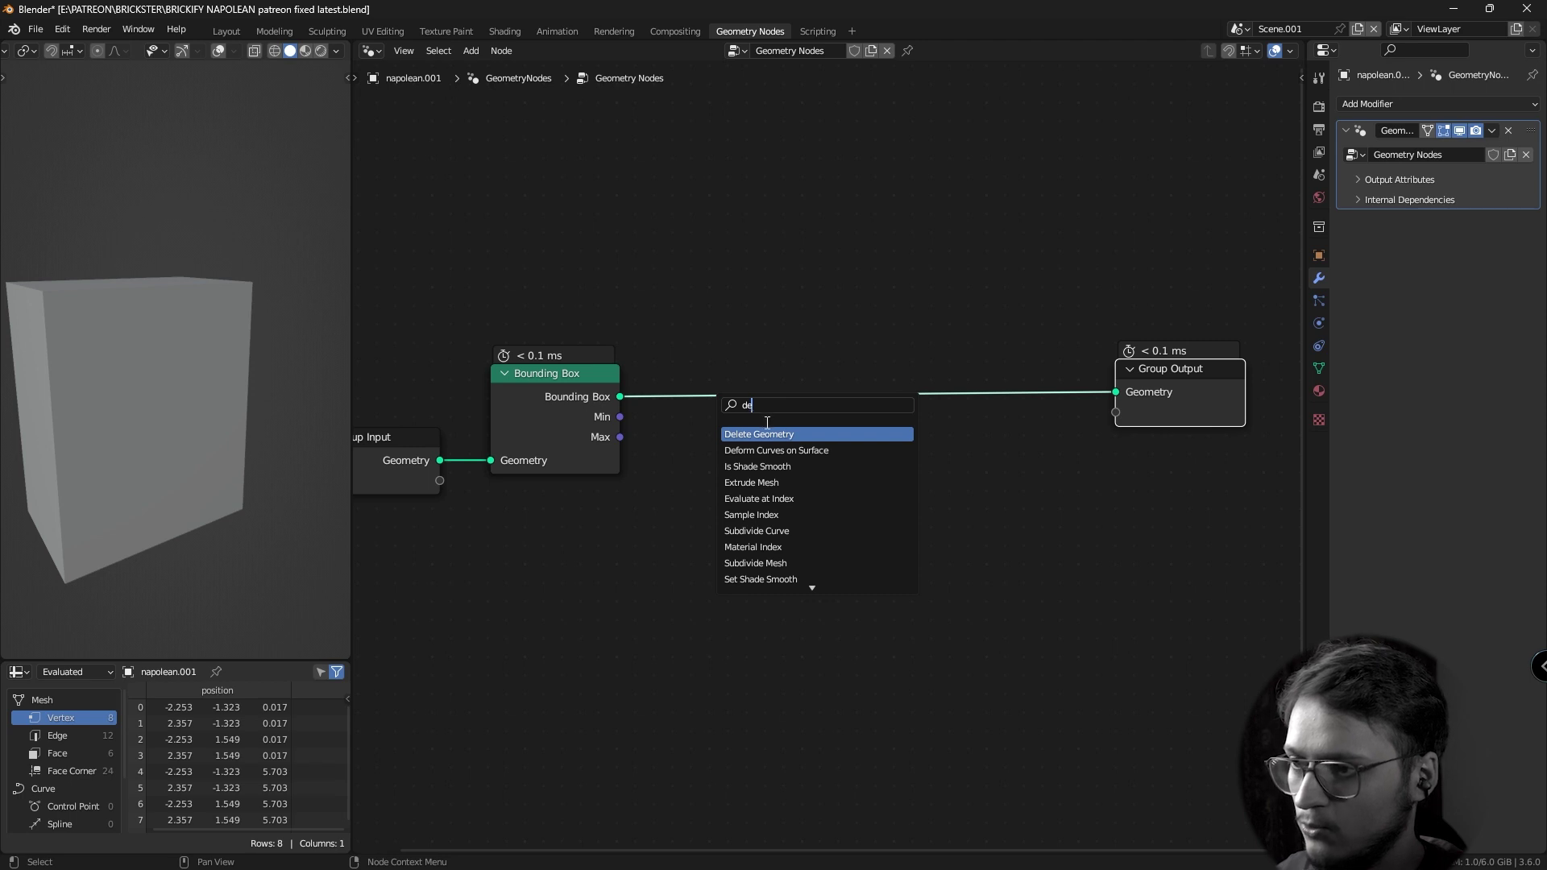
left_click(767, 433)
left_click(781, 232)
left_click(781, 232)
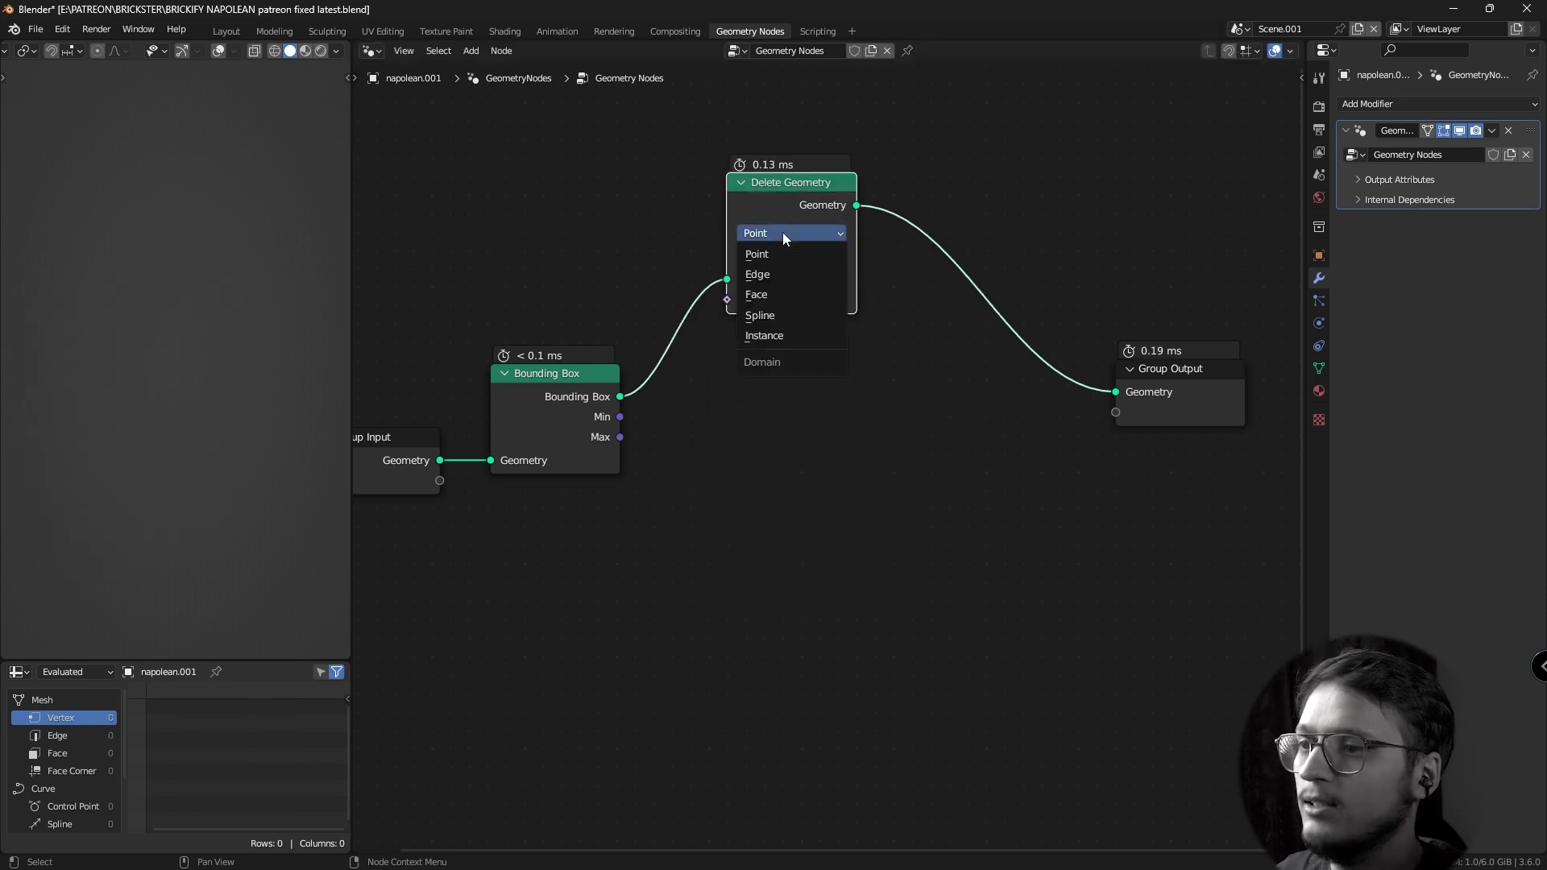
left_click(788, 299)
scroll(847, 365, "down", 3)
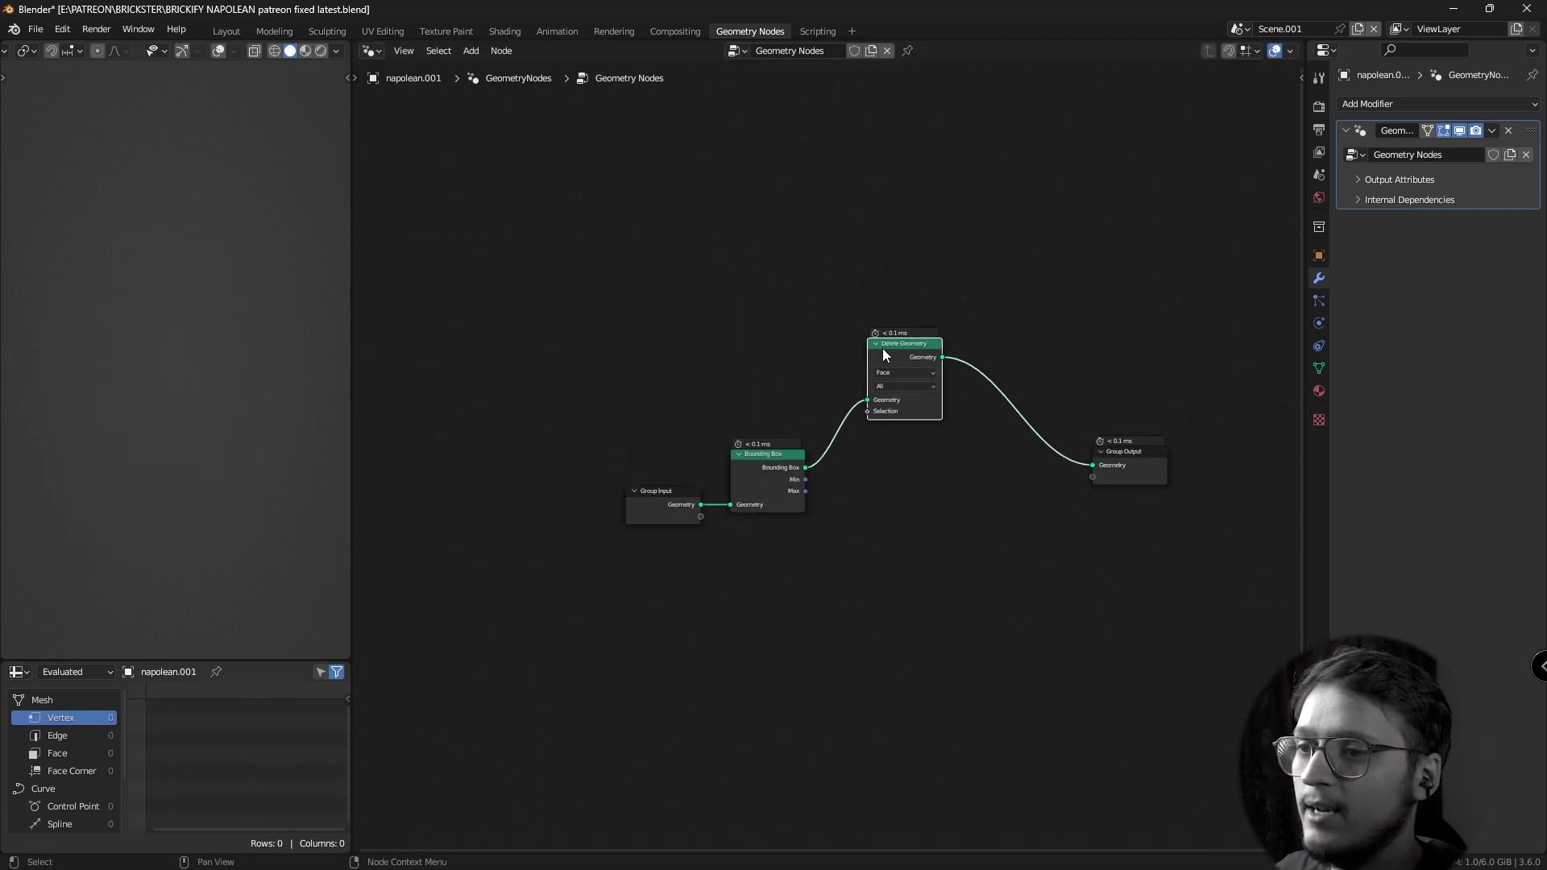
left_click_drag(883, 348, 880, 320)
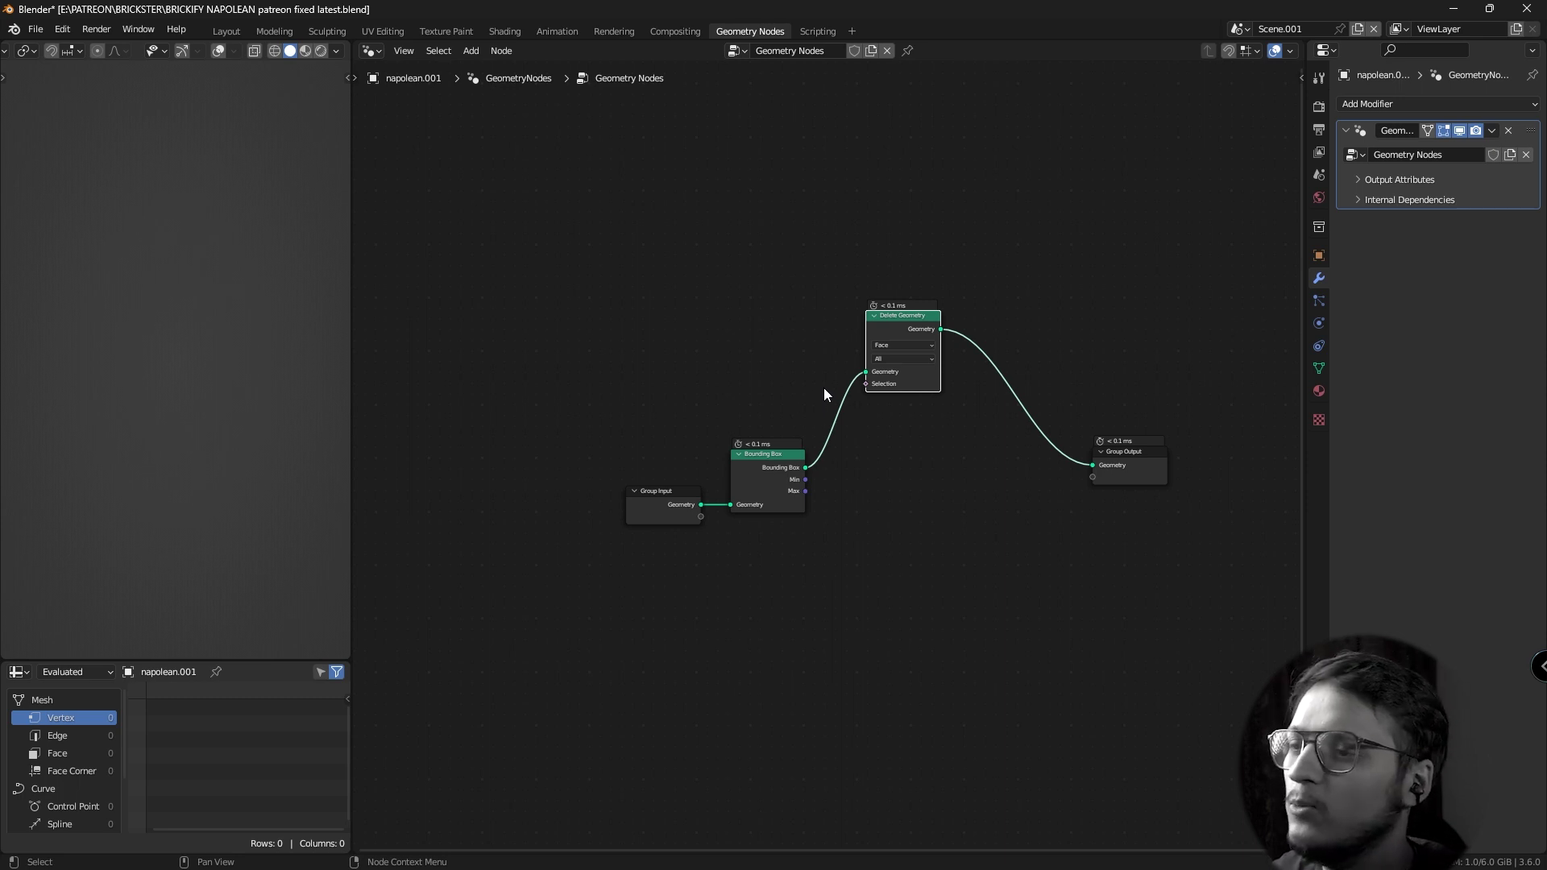
scroll(704, 366, "up", 1)
left_click_drag(650, 370, 689, 406, "alt")
scroll(683, 385, "up", 2)
Add a Normal node and link it into a new Vector Math Dot Product node.
key("shift+a")
type("n")
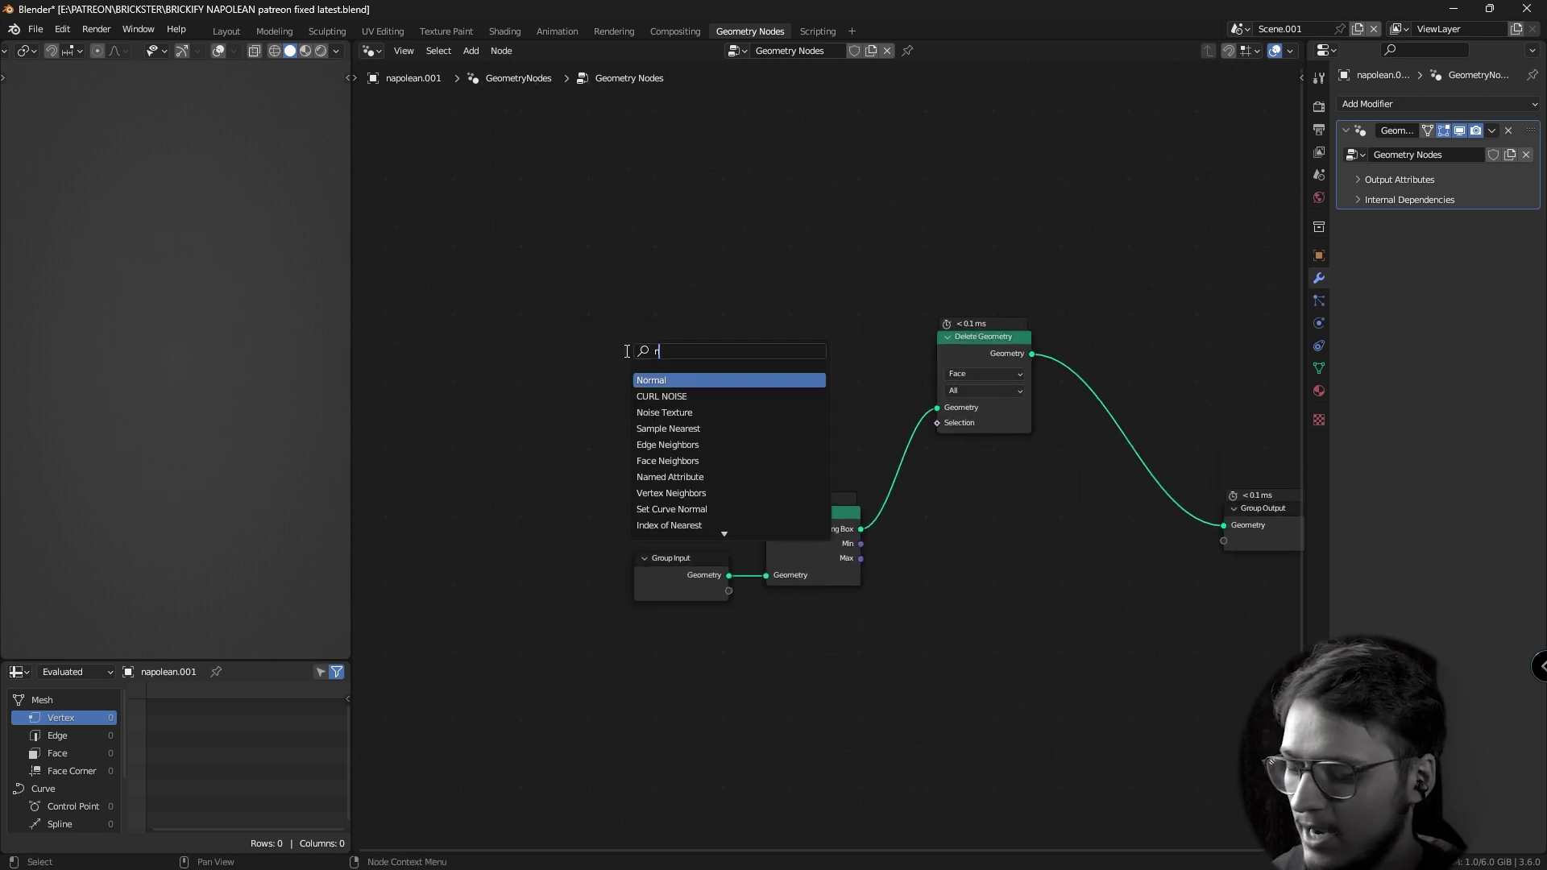
type("ormal")
key("Return")
left_click(666, 360)
left_click_drag(690, 351, 725, 351)
type("dot")
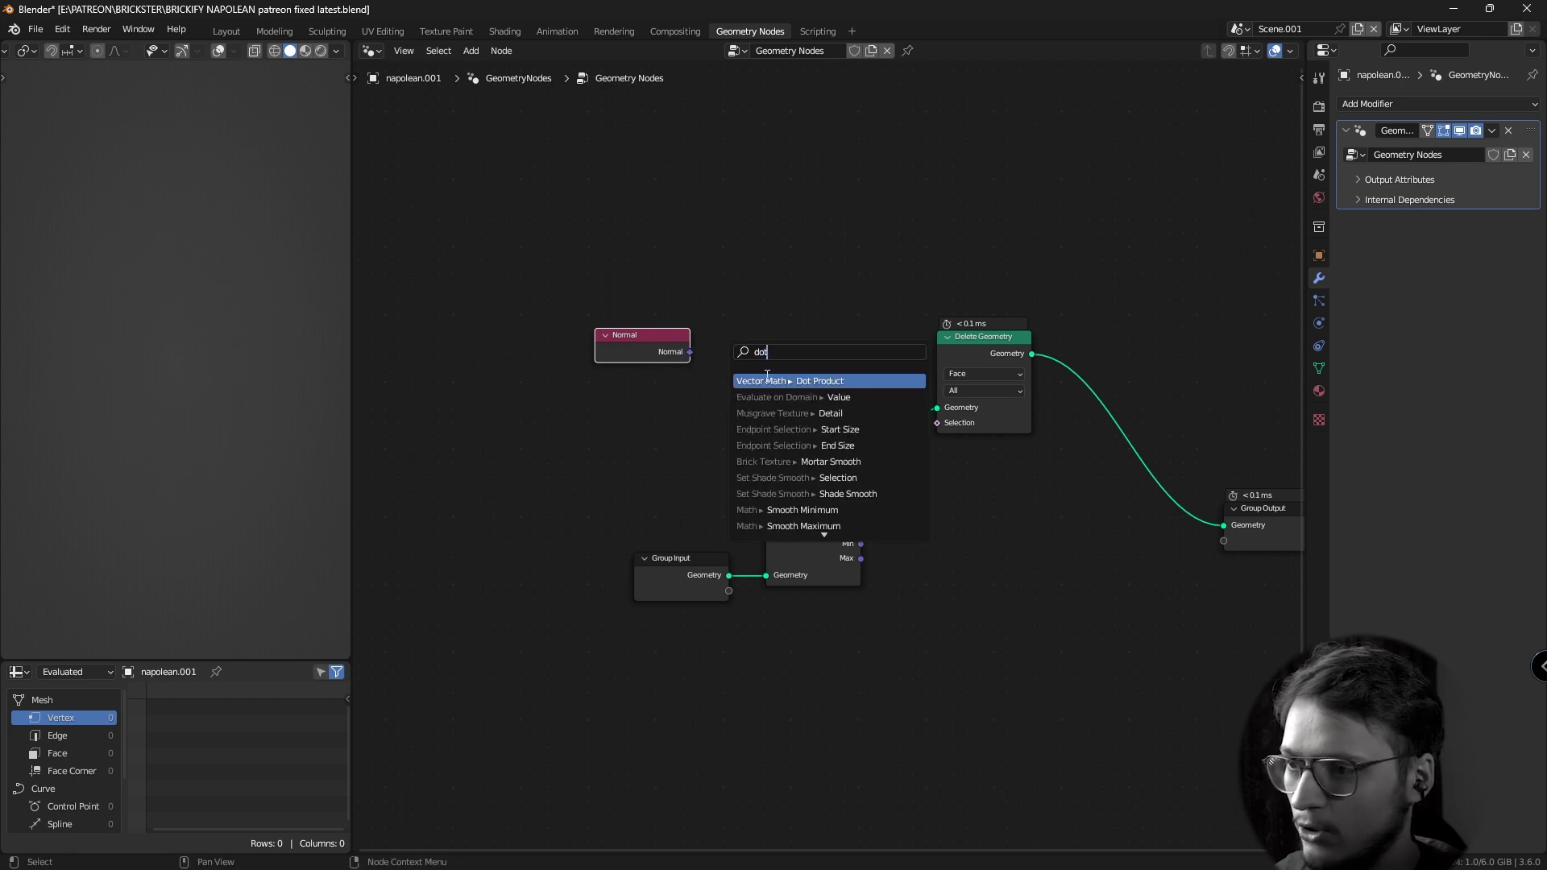
key("Return")
left_click(813, 346)
left_click_drag(746, 336, 754, 319)
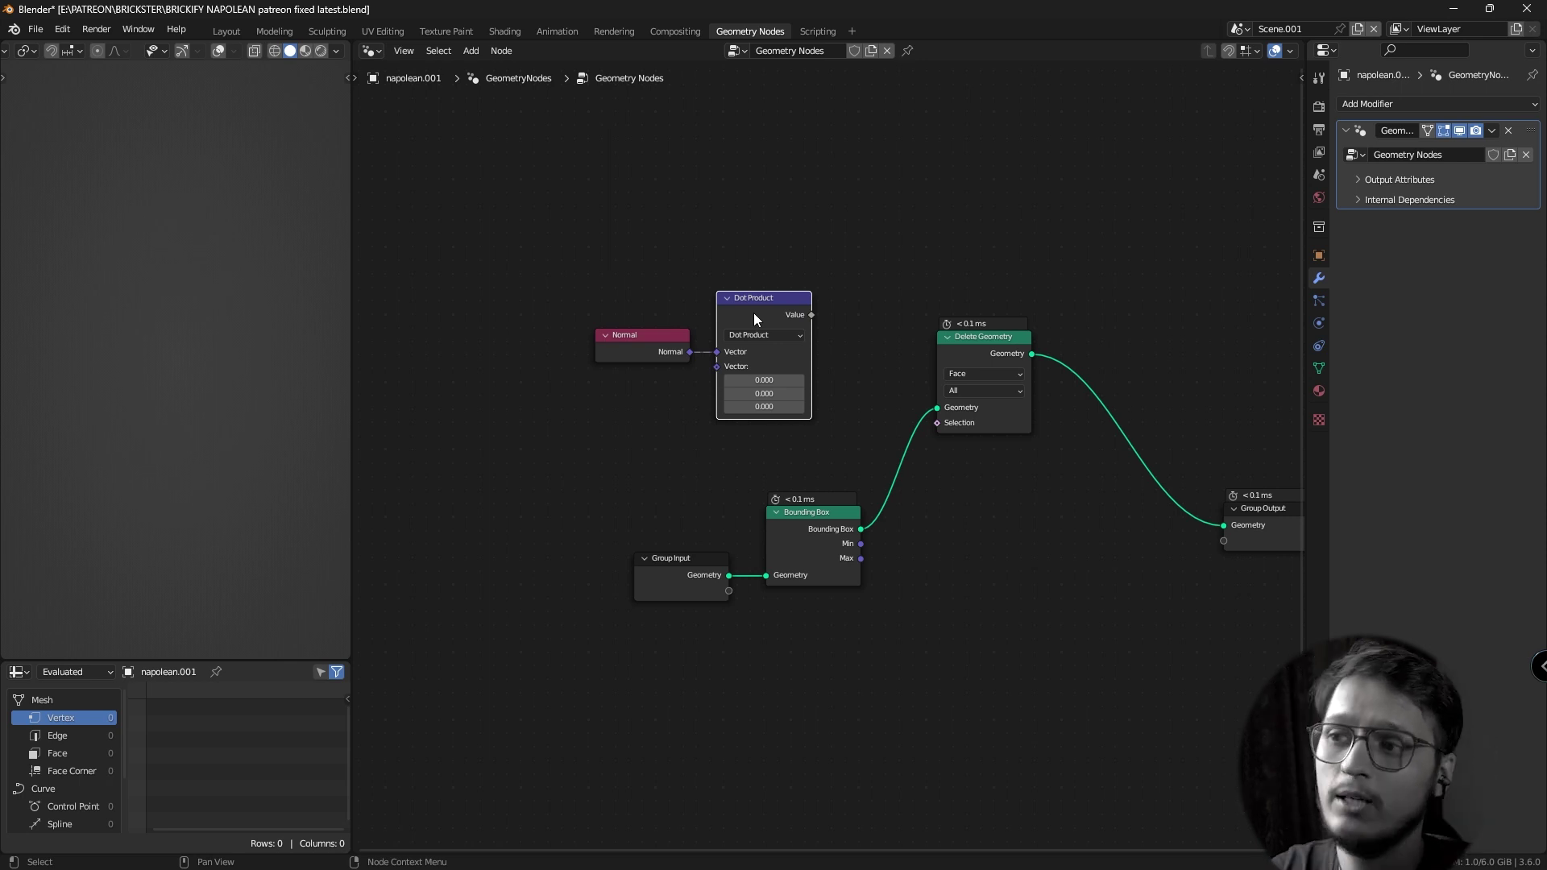
Set the Dot Product vector Z to 1 and feed its value into an Equal compare node.
left_click_drag(813, 315, 856, 342)
left_click(769, 407)
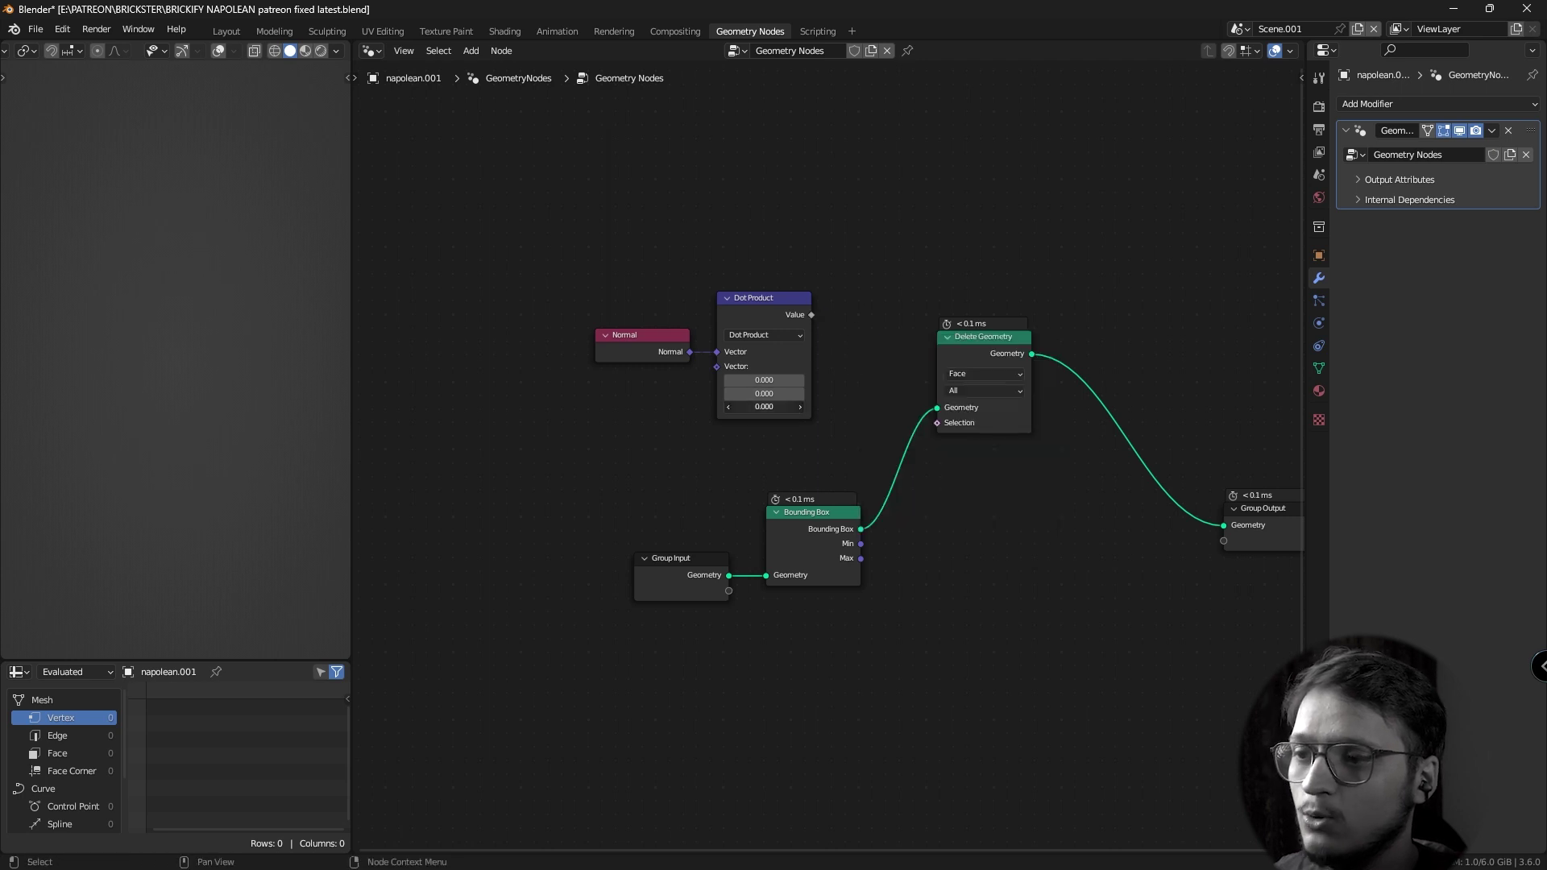
type("1")
key("Return")
left_click_drag(811, 315, 875, 343)
type("comp")
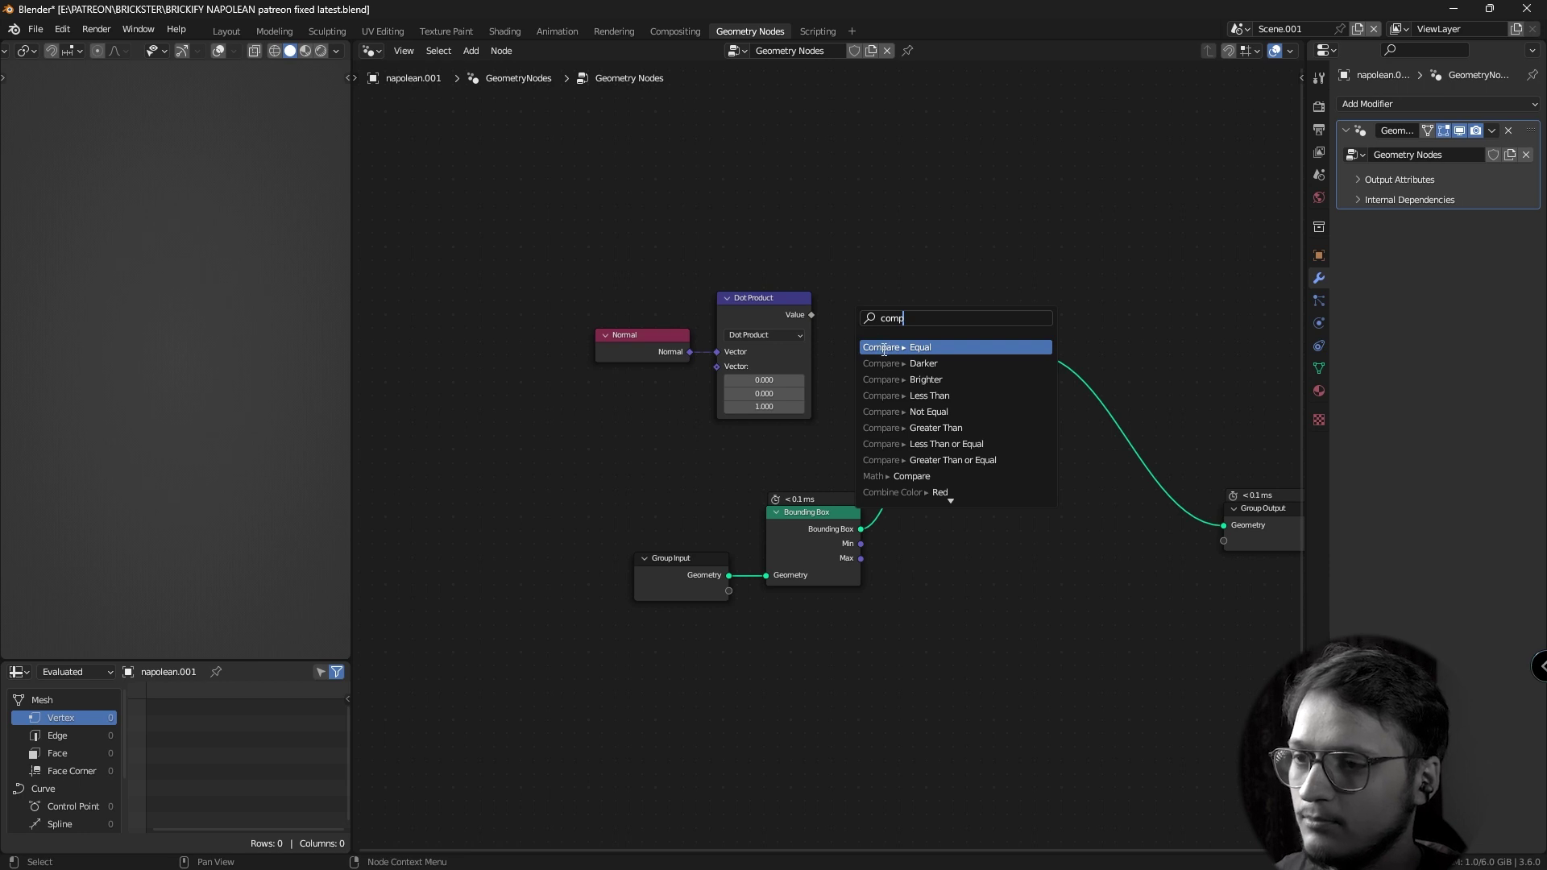
left_click(886, 347)
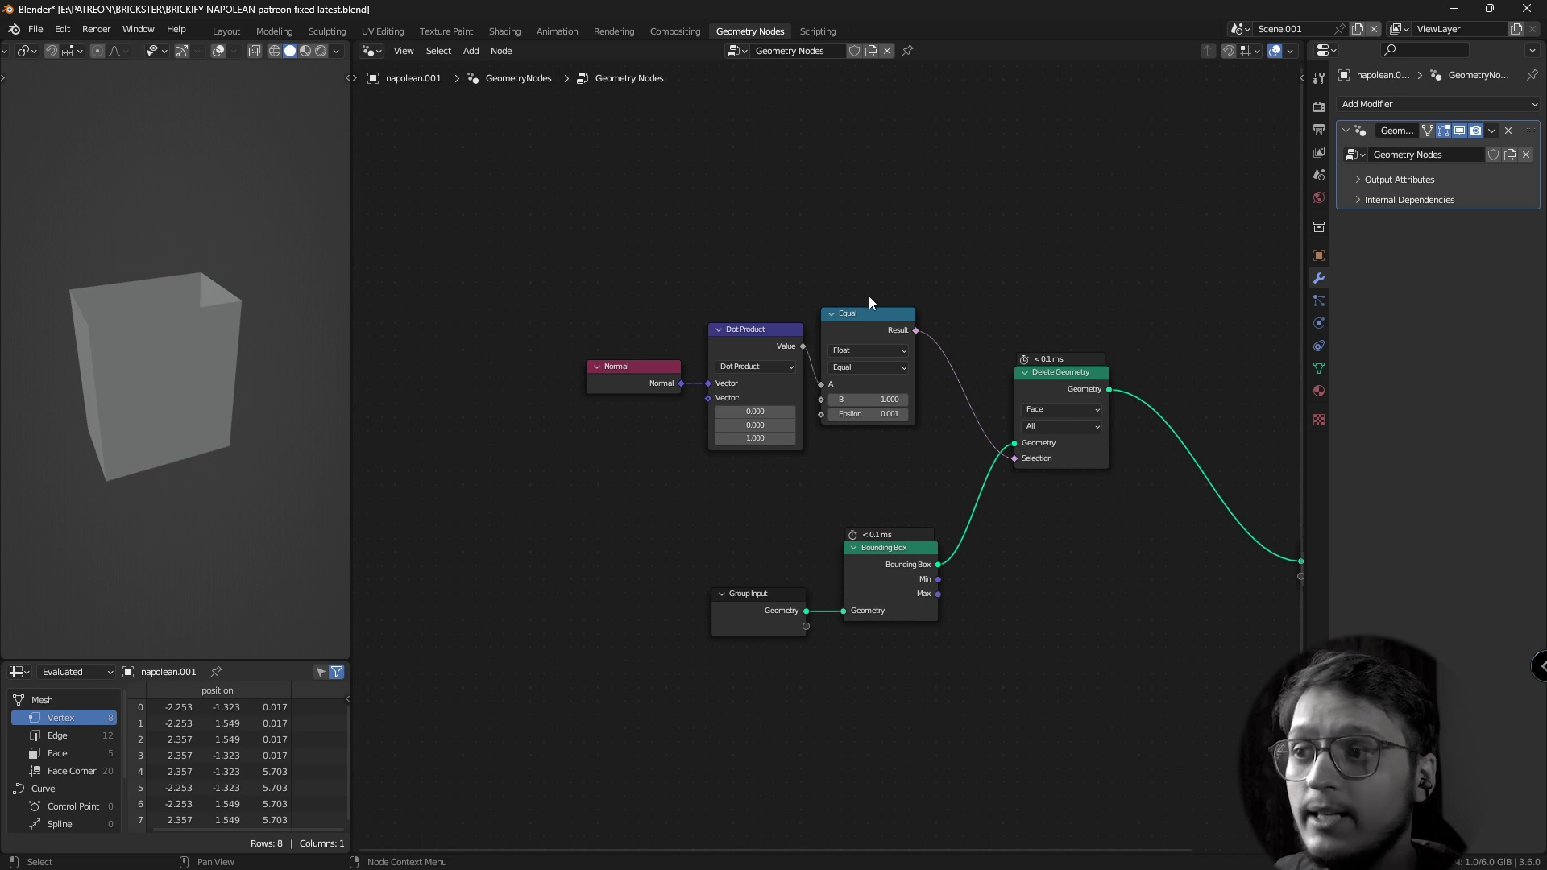
Change the Dot Product vector Z to -1 and inspect the mesh in X-ray and solid views.
left_click(764, 439)
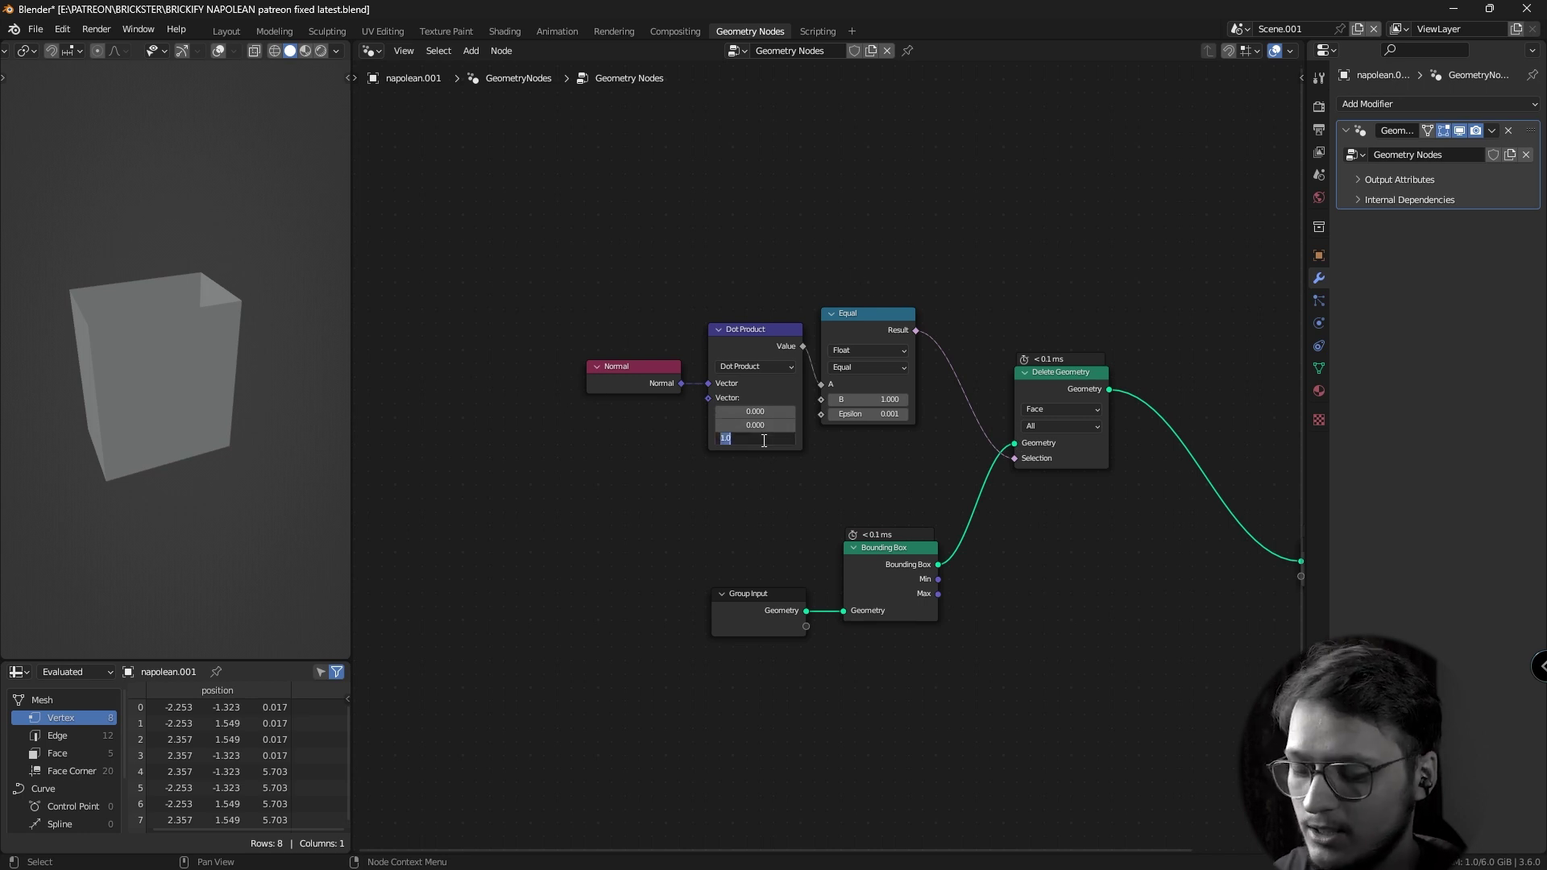
type("-1")
key("Return")
middle_click_drag(185, 379, 165, 211)
left_click(254, 50)
middle_click_drag(232, 375, 197, 456)
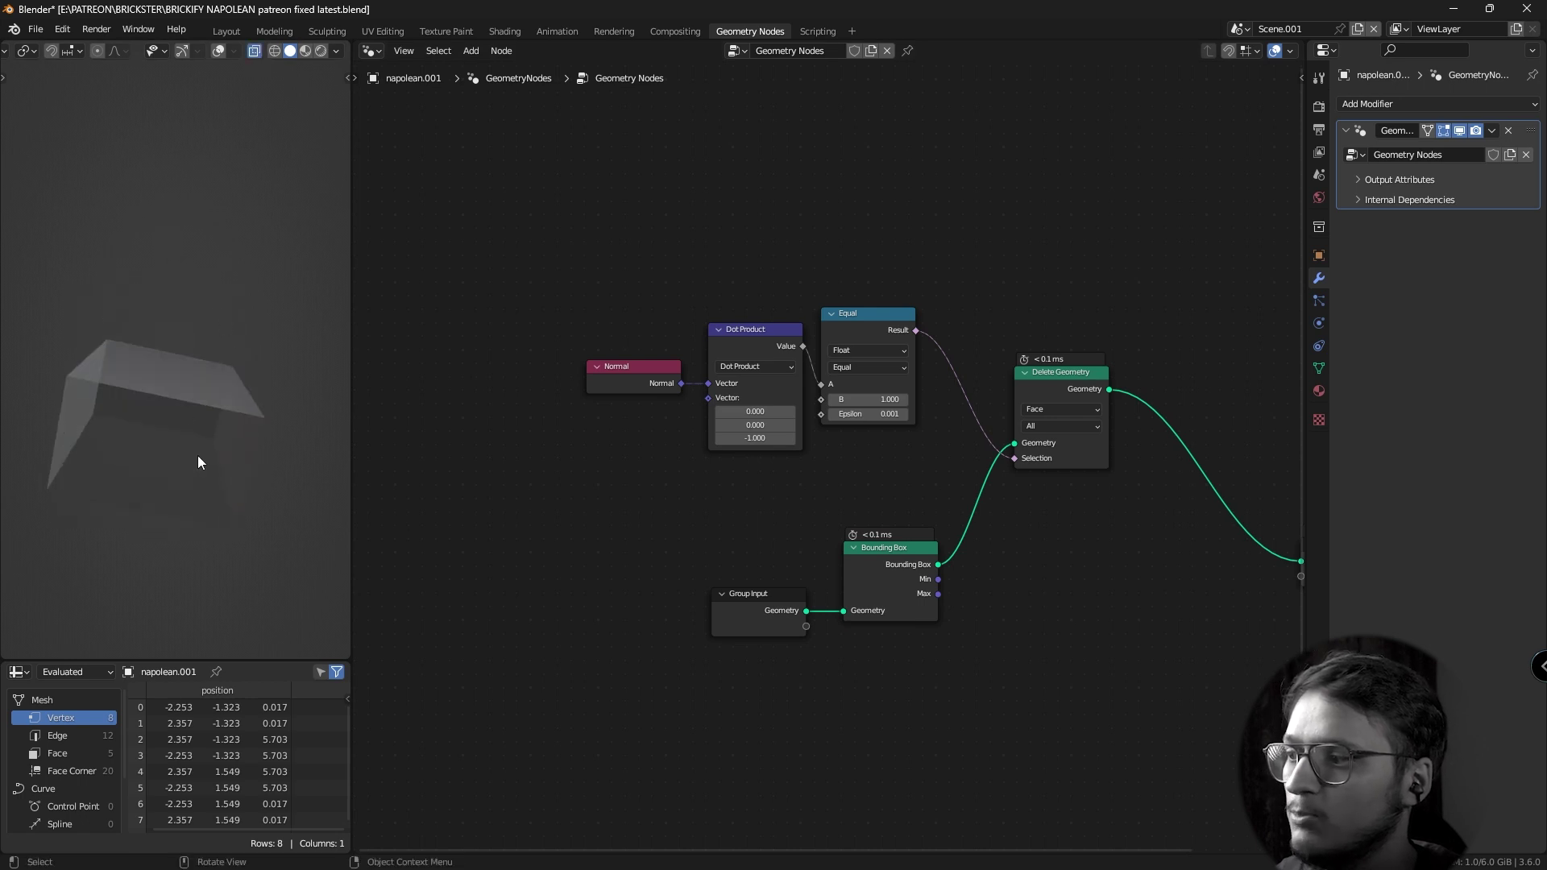
left_click(255, 51)
middle_click_drag(234, 379, 230, 529)
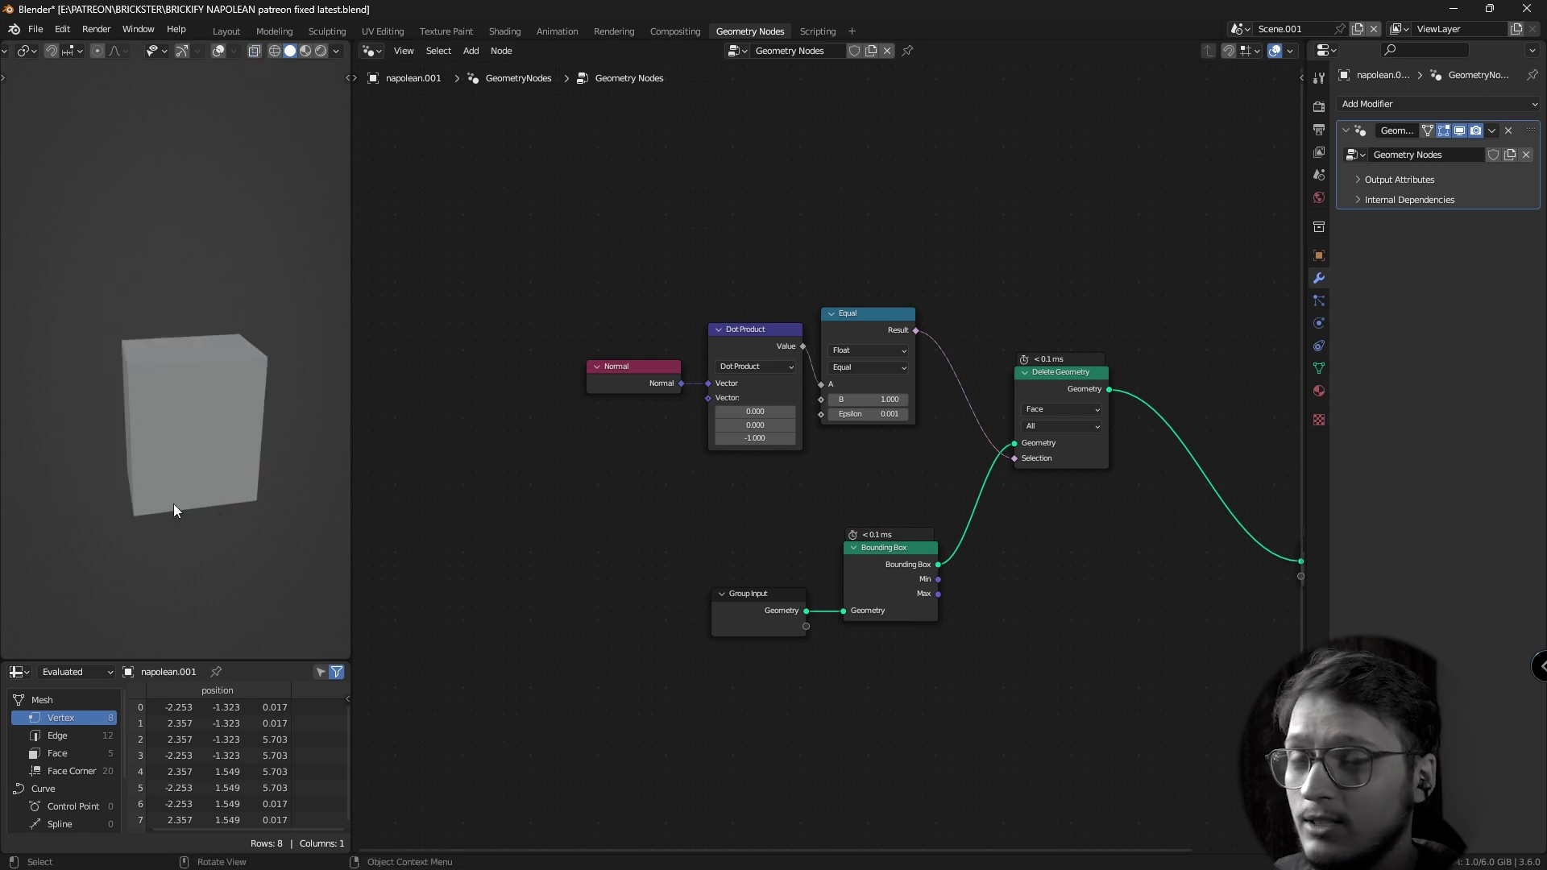
Insert a Boolean Math node set to Not on the Equal→Delete Geometry link.
left_click_drag(597, 306, 730, 333)
key("shift+a")
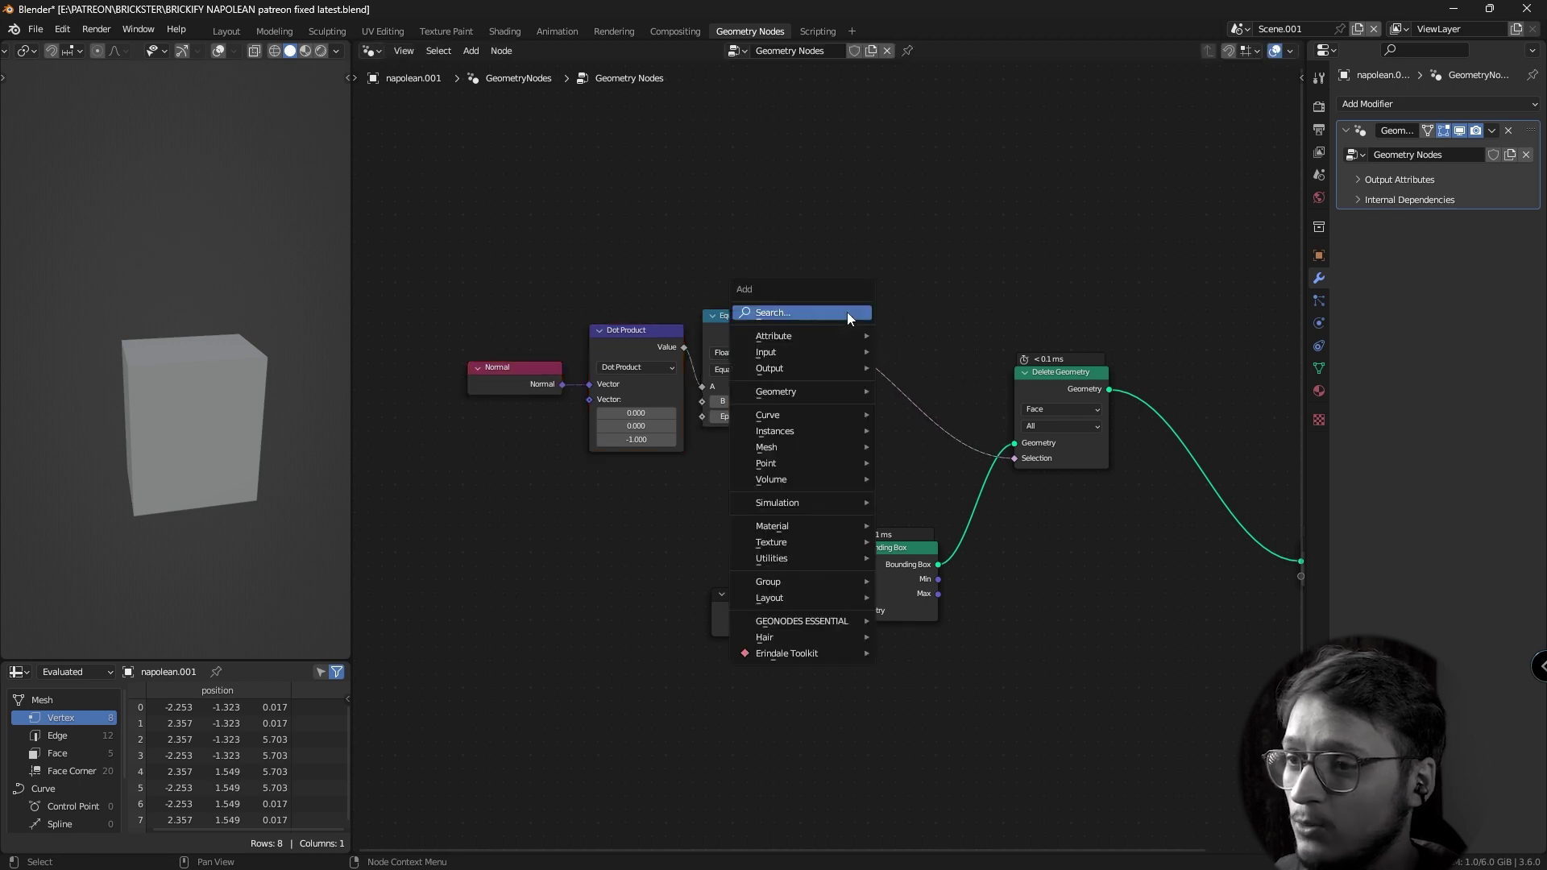
left_click(847, 312)
type("not")
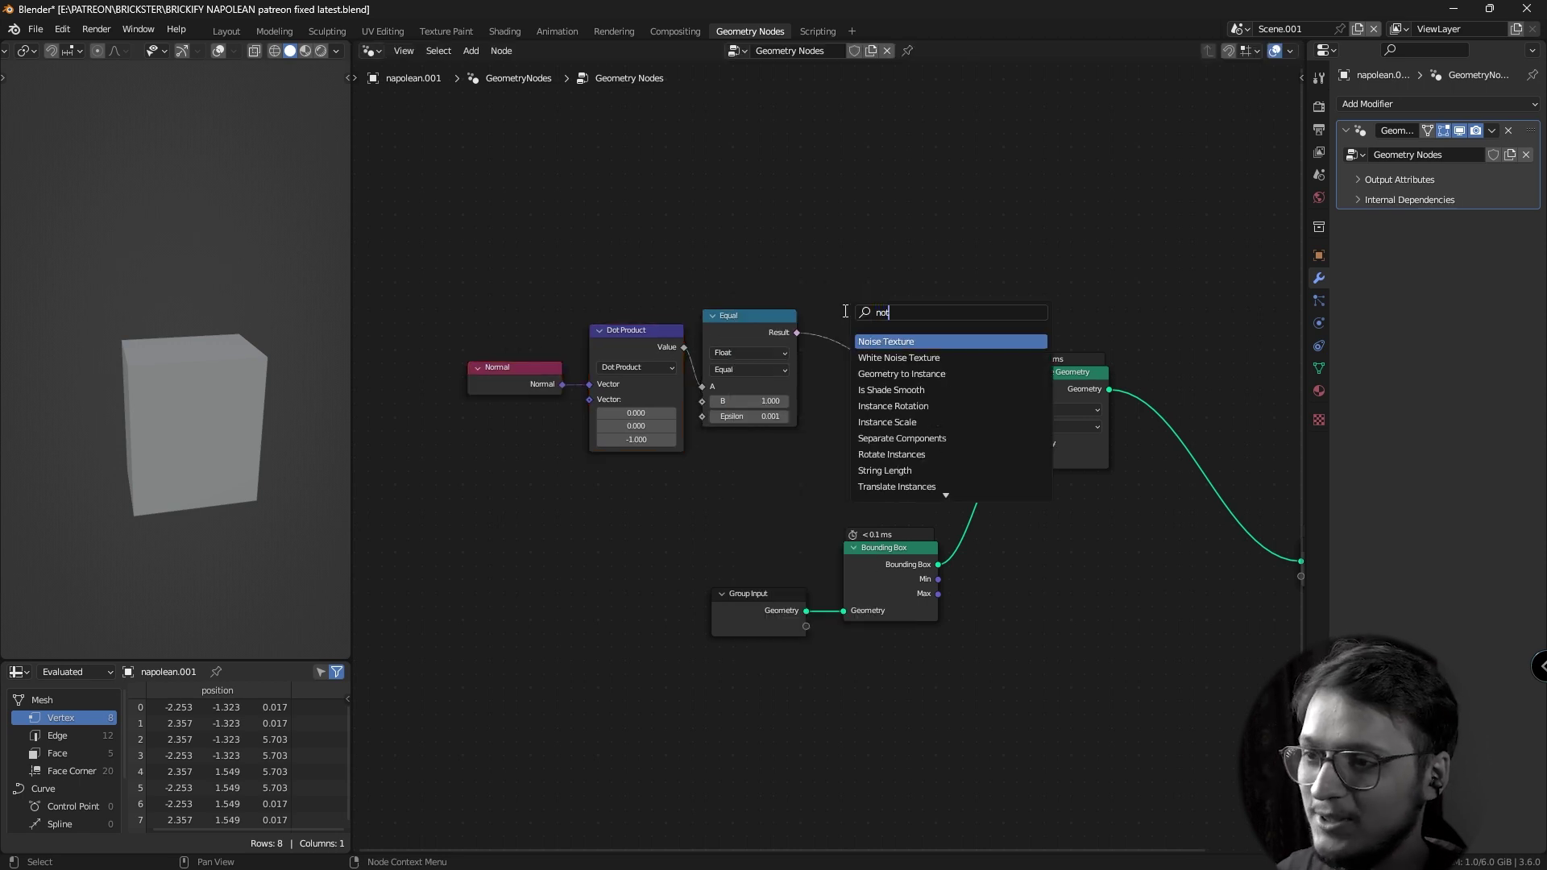
key("BackSpace")
key("BackSpace")
key("BackSpace")
type("bo")
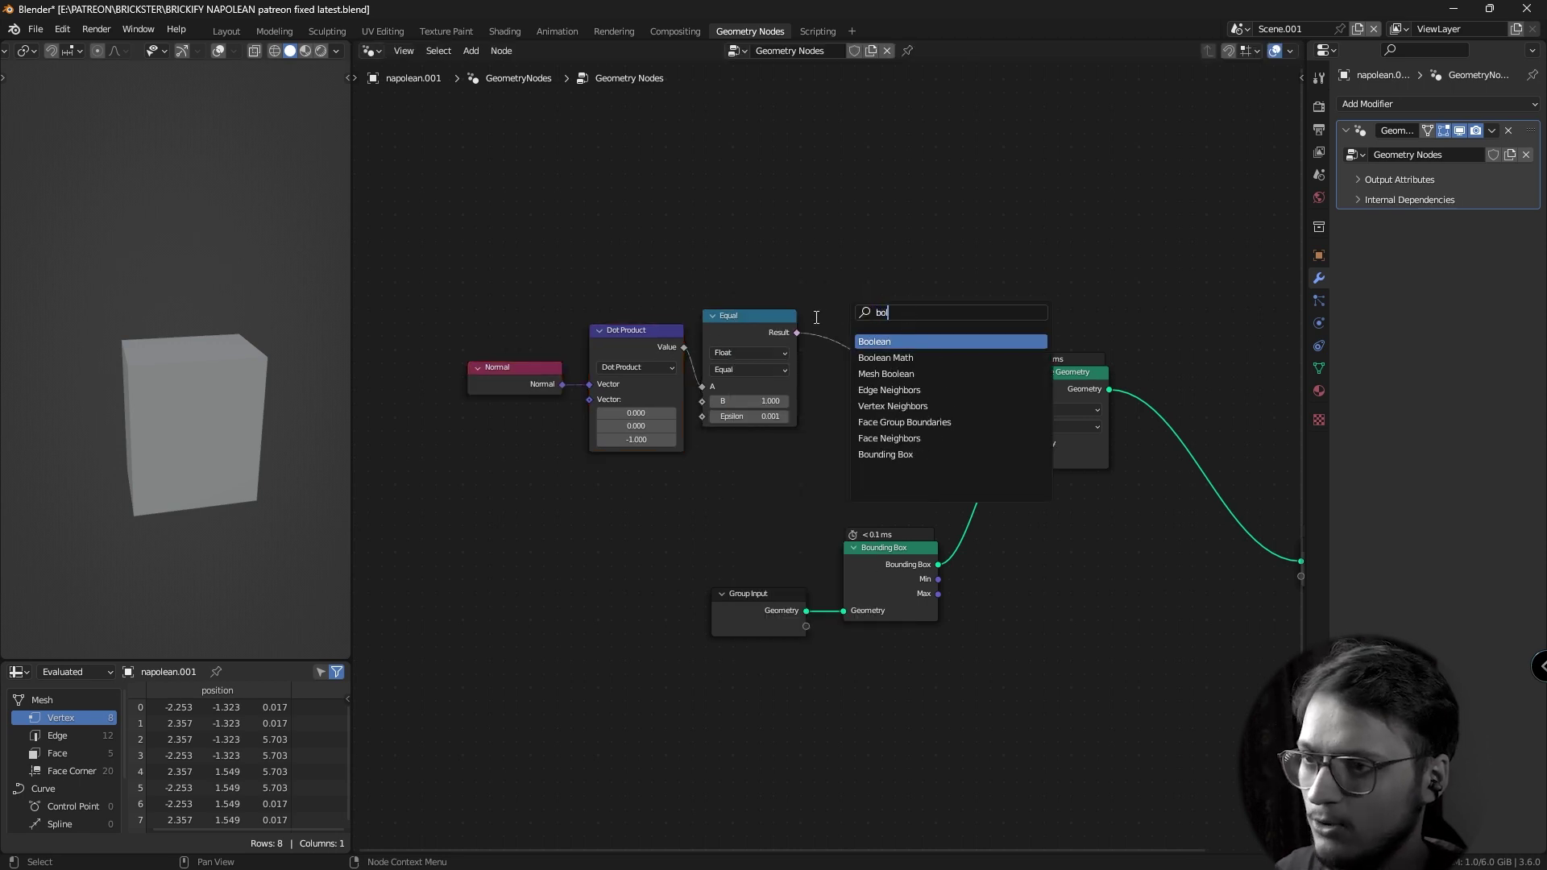
left_click(885, 357)
left_click(885, 362)
left_click(898, 337)
left_click(885, 370)
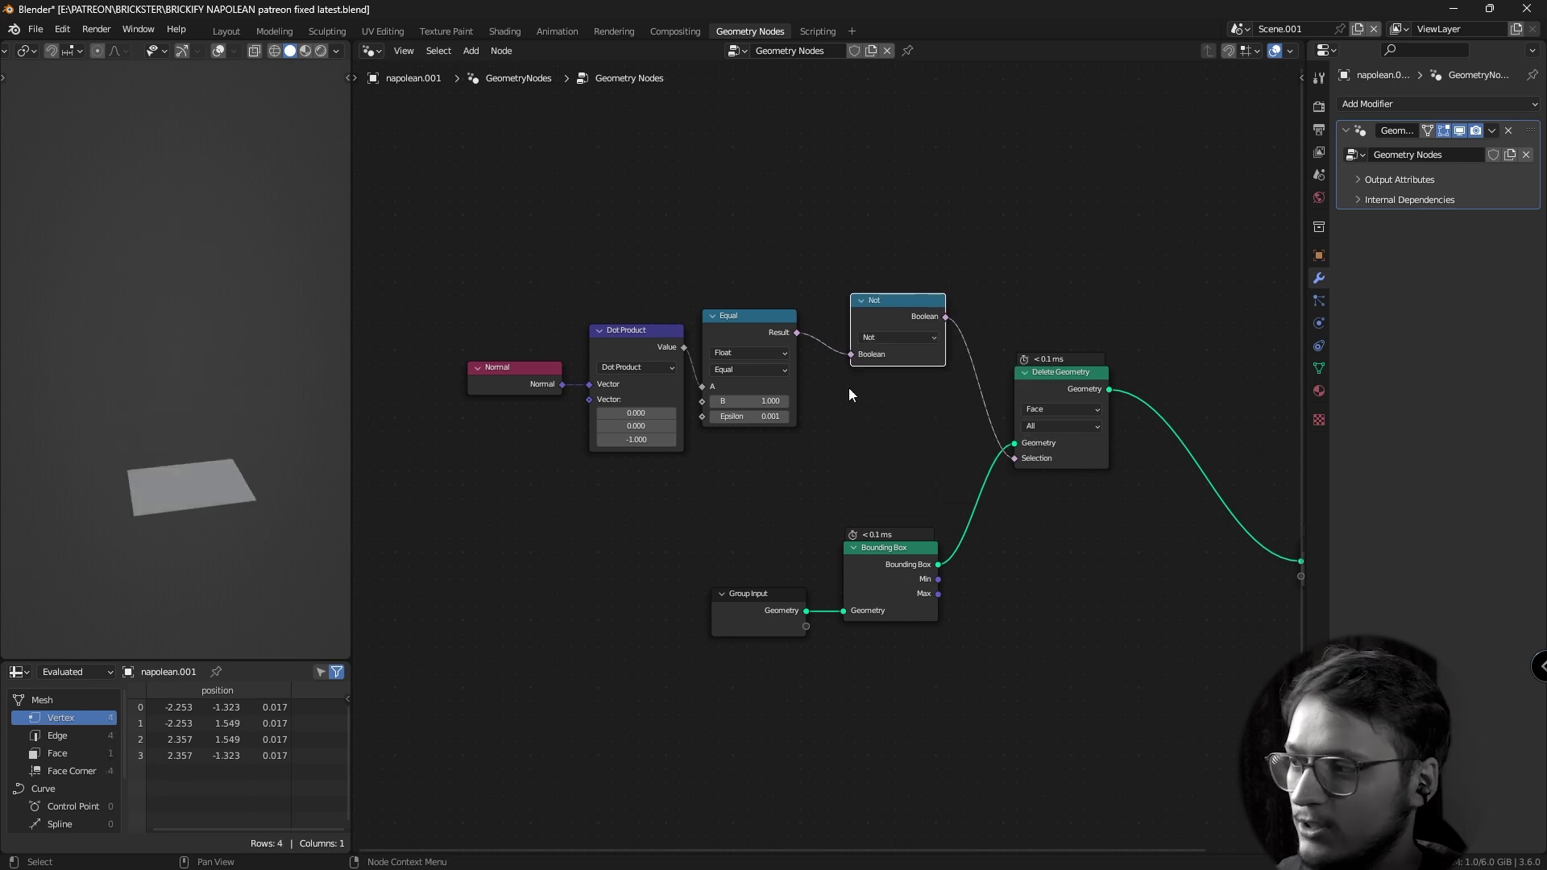
Enable viewport overlays, orbit to inspect the remaining bottom plane, and reposition Group Output.
middle_click_drag(229, 491, 259, 401)
left_click(218, 51)
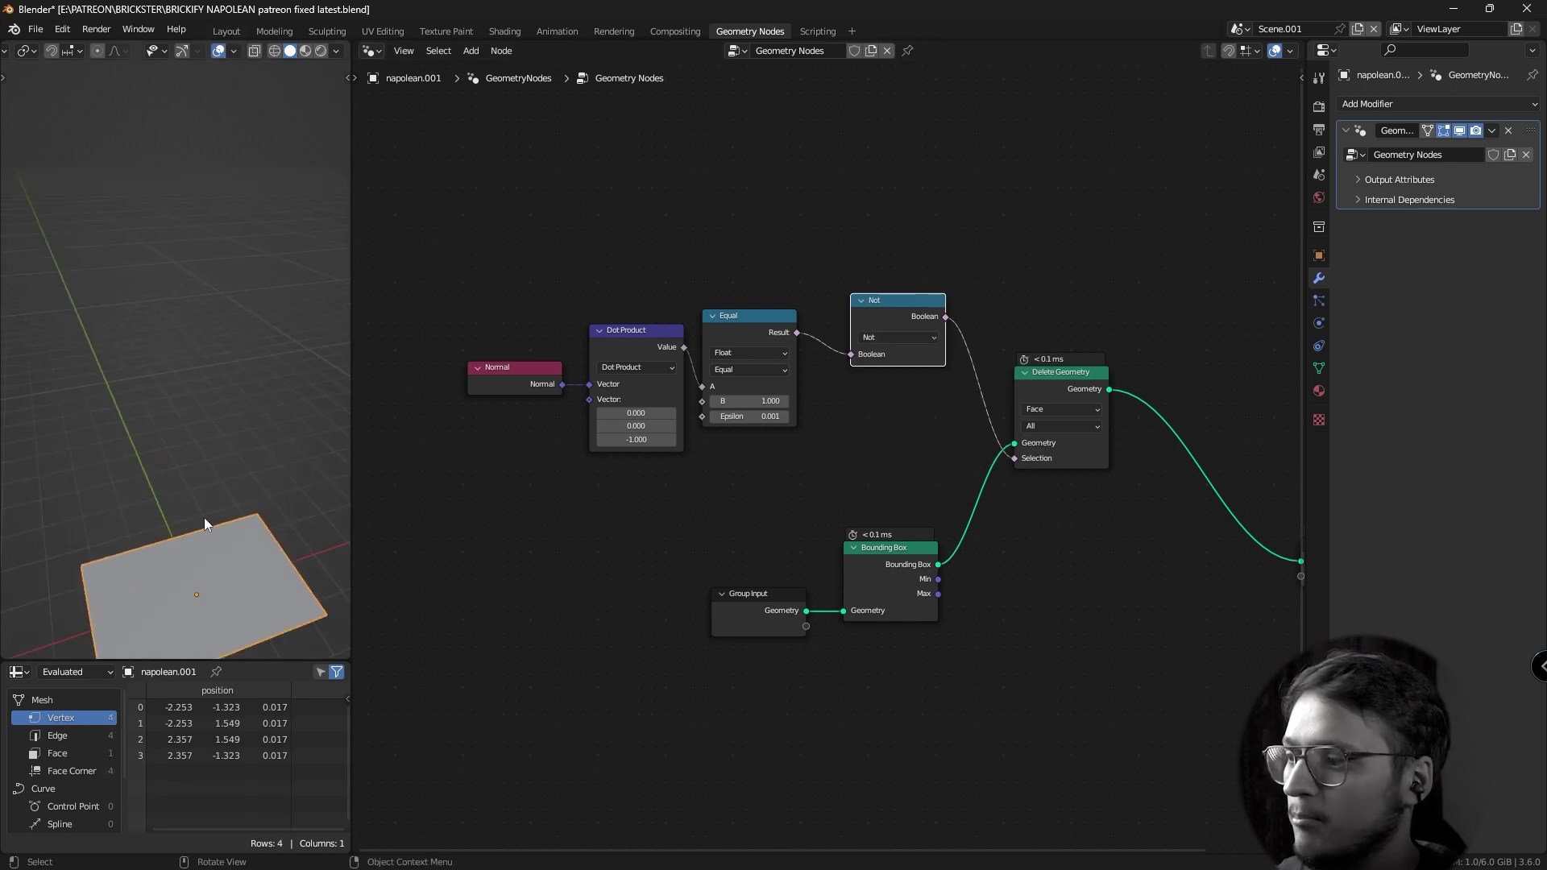
middle_click_drag(205, 517, 133, 414)
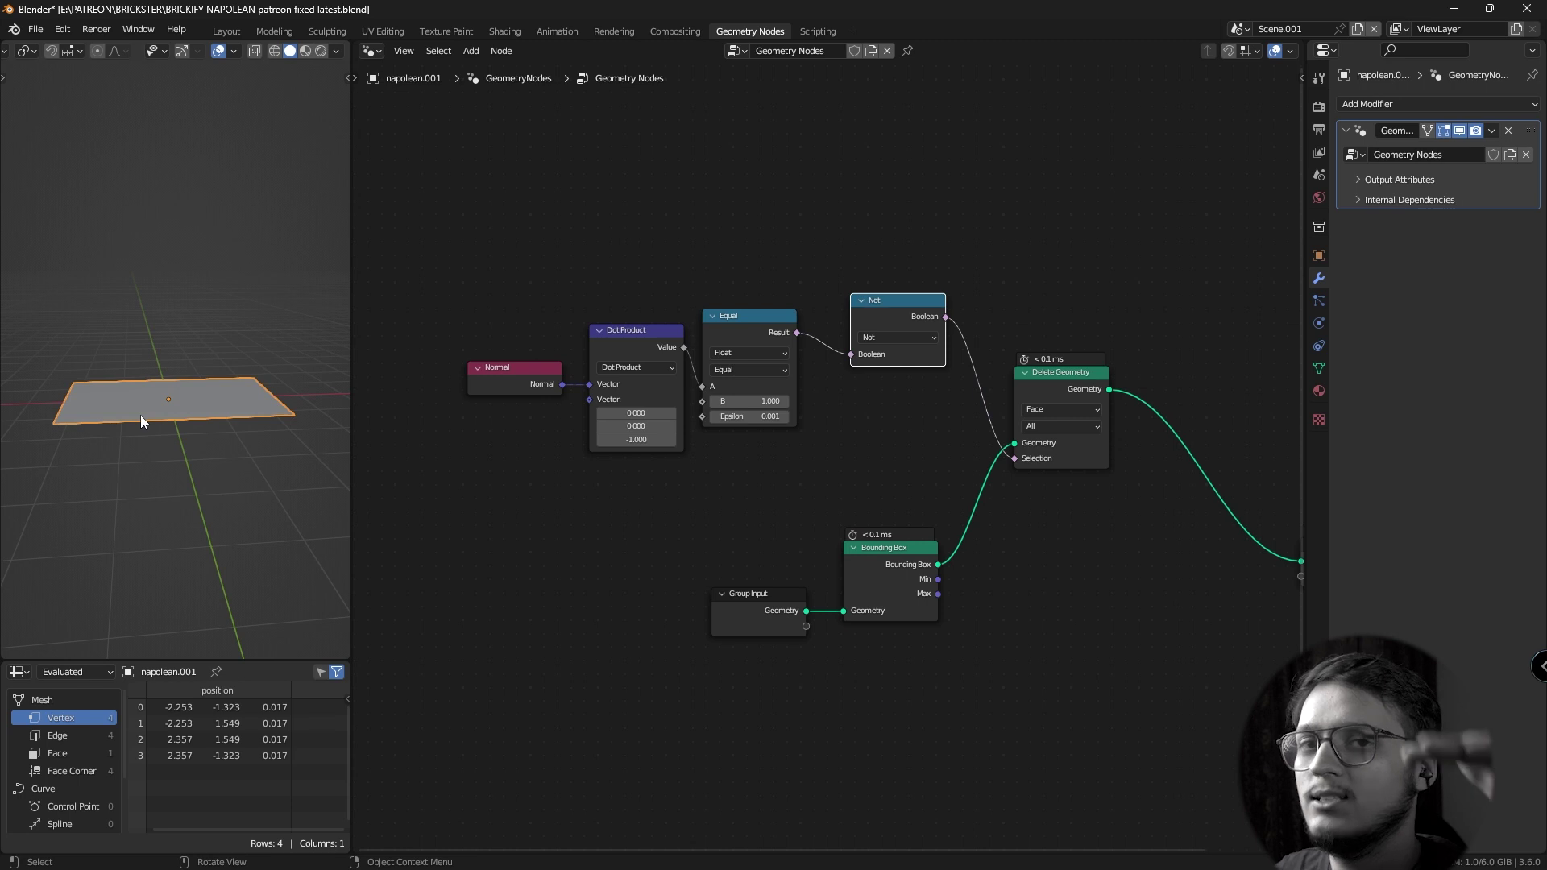
middle_click_drag(915, 556, 556, 592)
left_click_drag(1015, 597, 1144, 542)
left_click(593, 609)
key("shift+a")
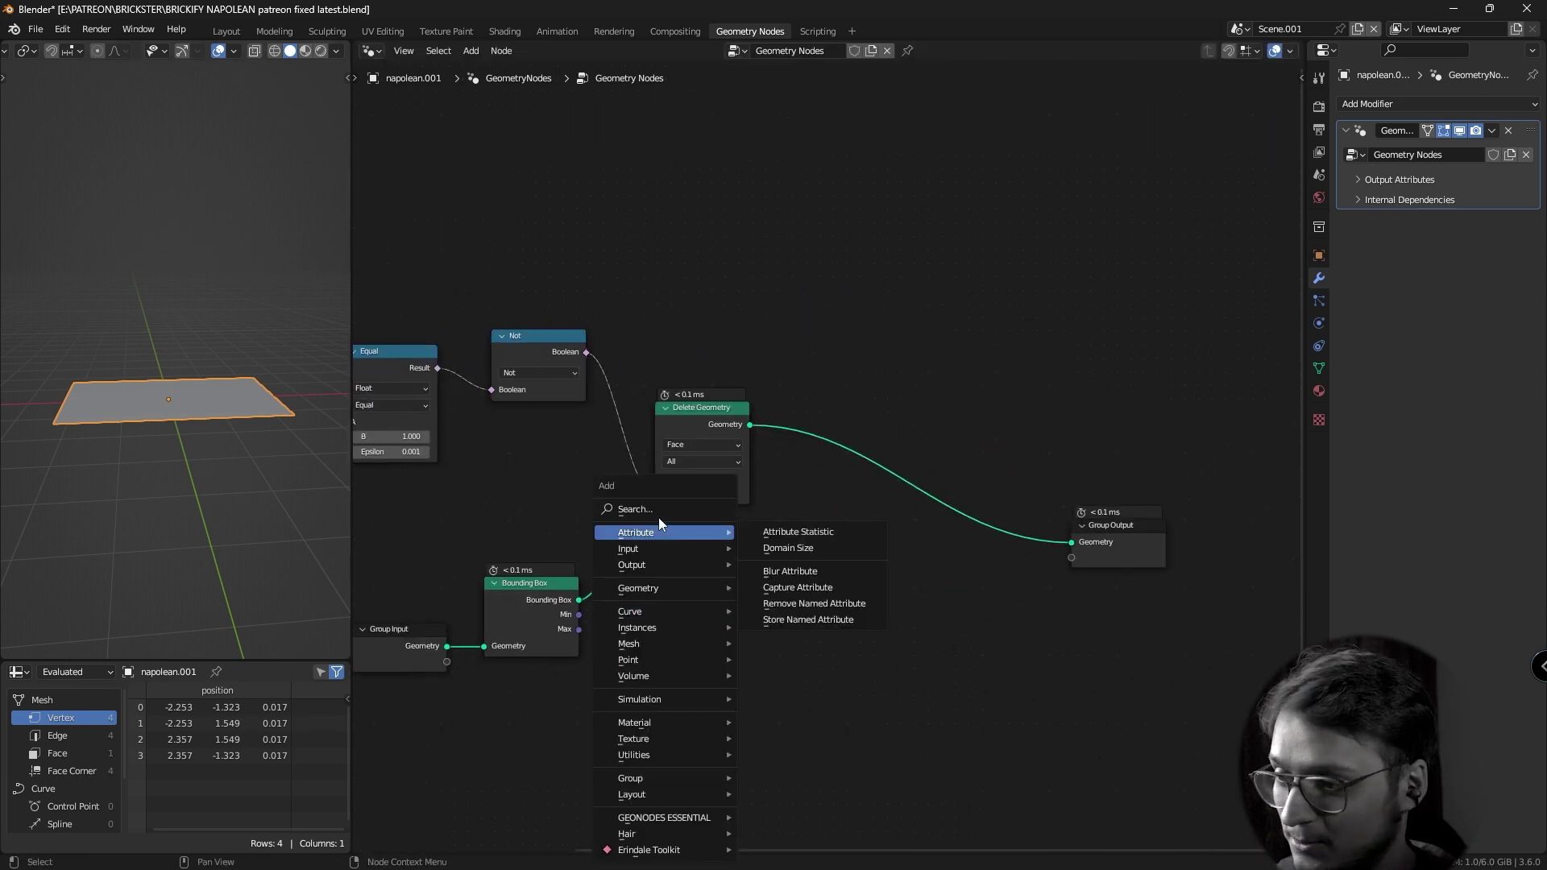
Add a Curve Line wired from Bounding Box Min to Start and Max to End, and preview it.
type("cur")
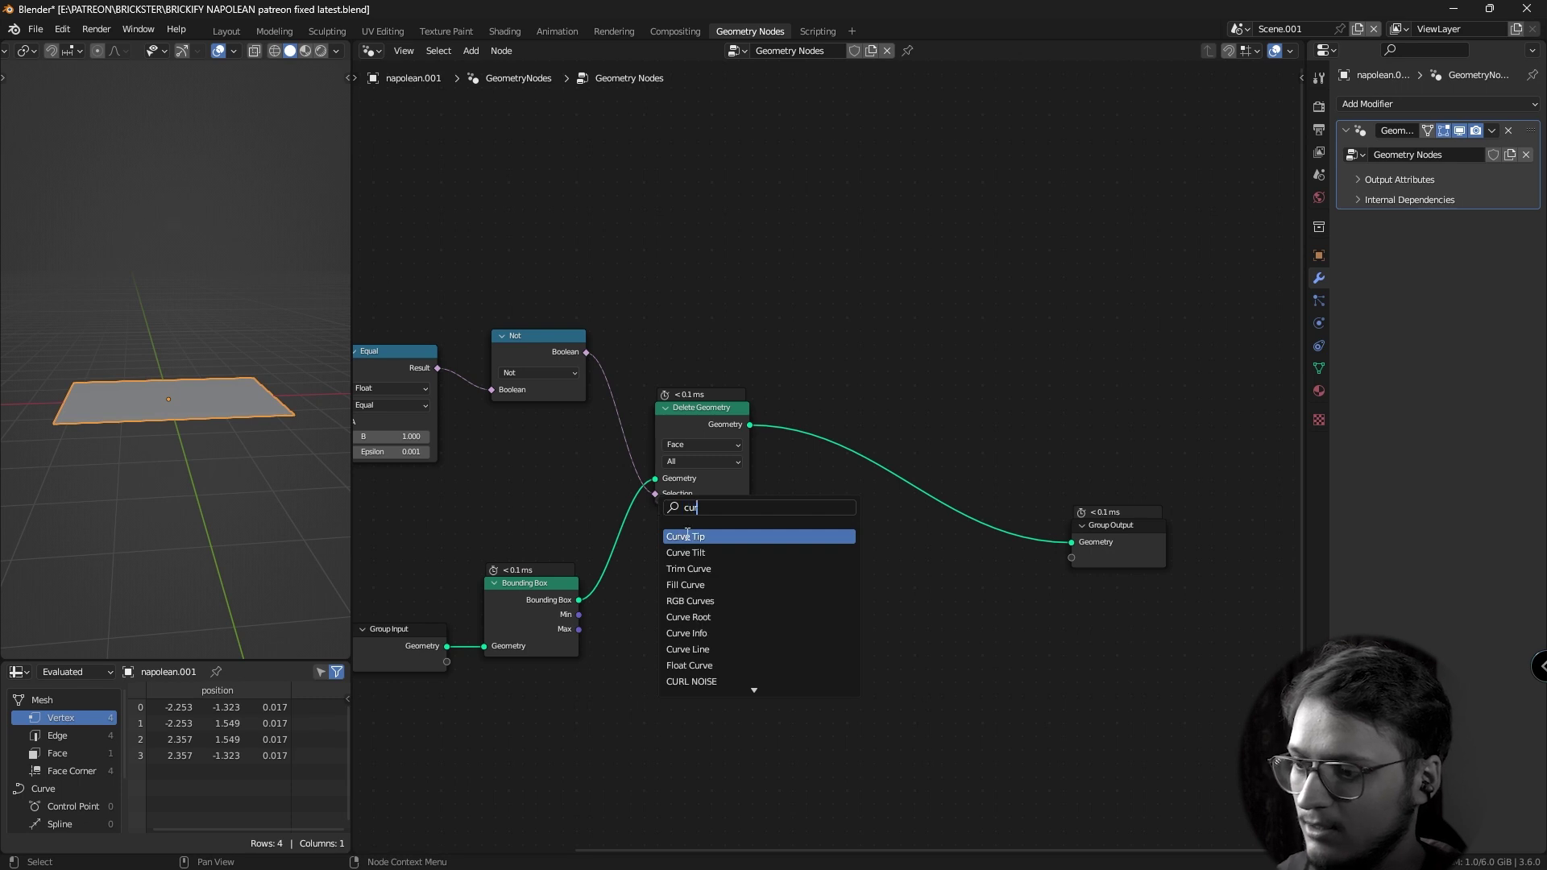
left_click(730, 649)
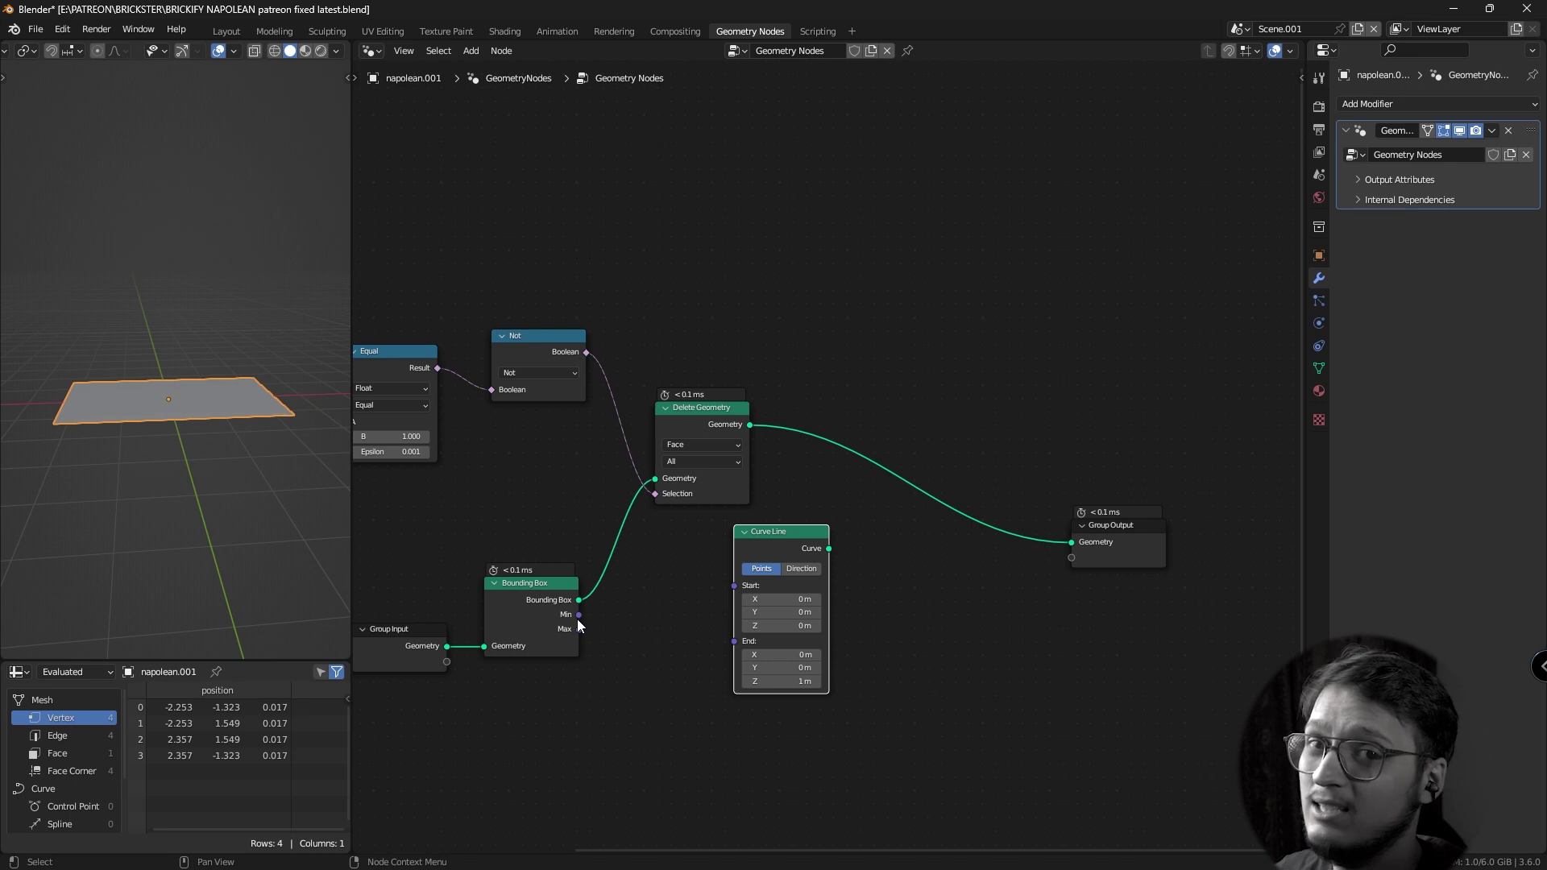
left_click_drag(579, 614, 734, 600)
left_click(786, 549, "ctrl+shift")
left_click(1459, 131)
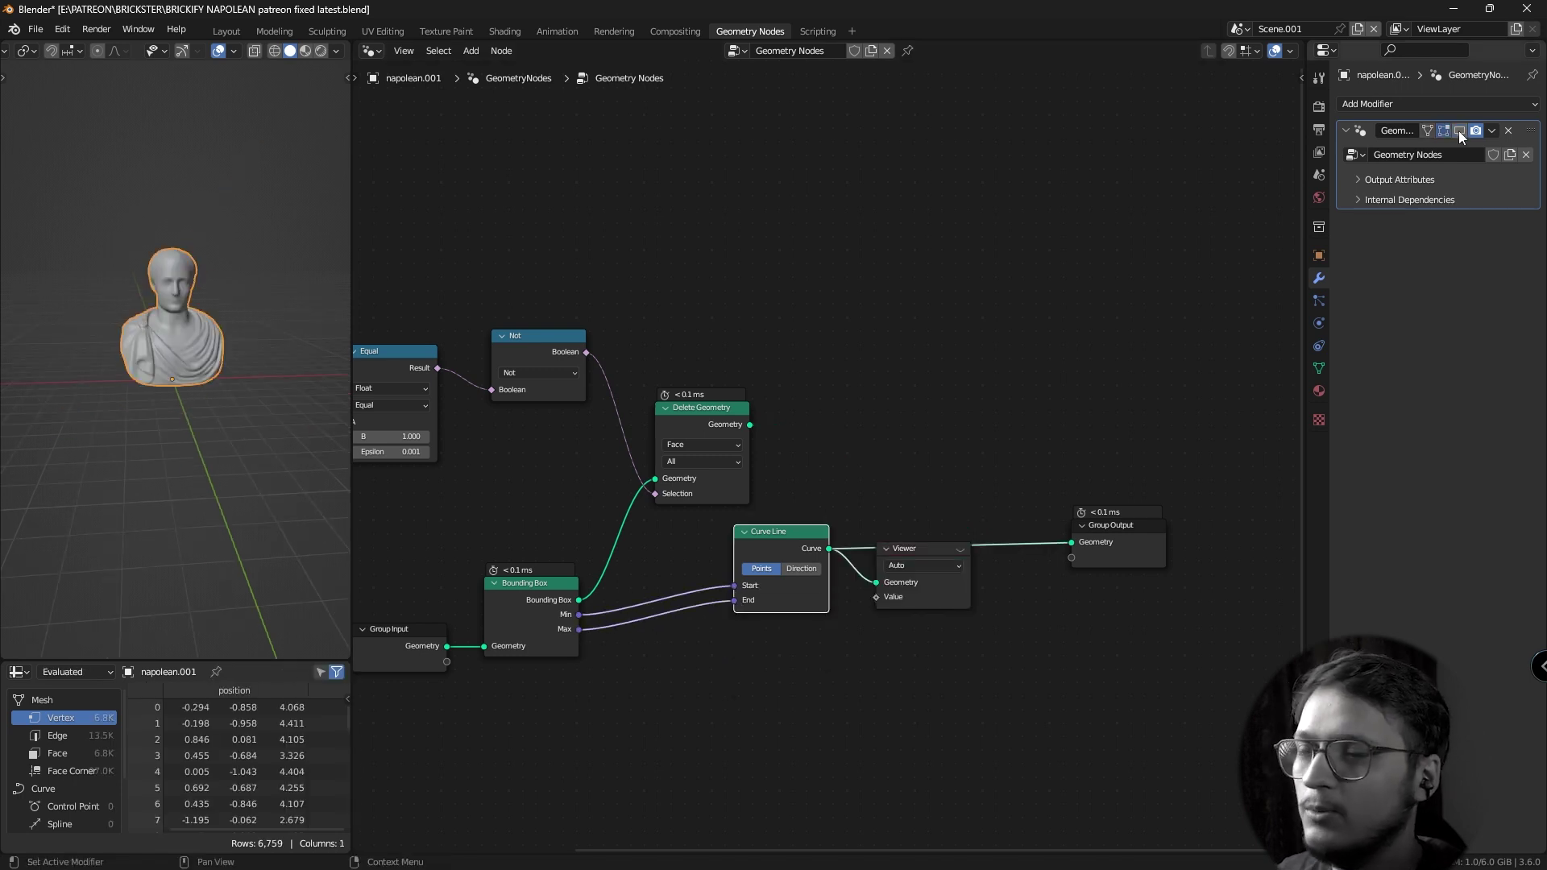
left_click(1458, 130)
left_click(1458, 131)
left_click(1458, 131)
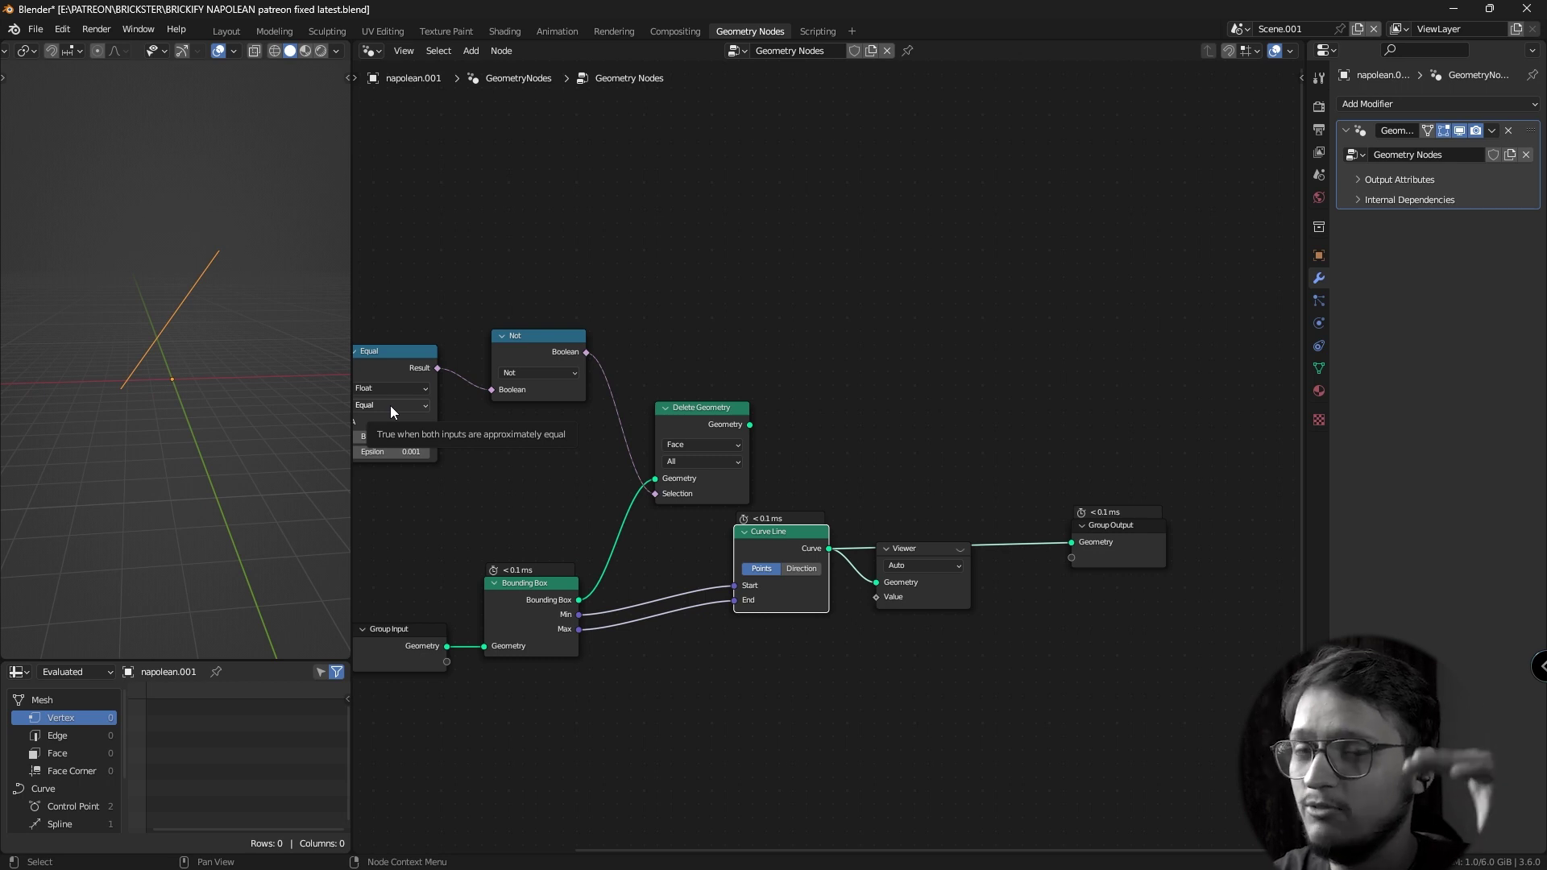
left_click(936, 581)
Delete the old Viewer and attach a new Viewer to the Delete Geometry output.
key("Delete")
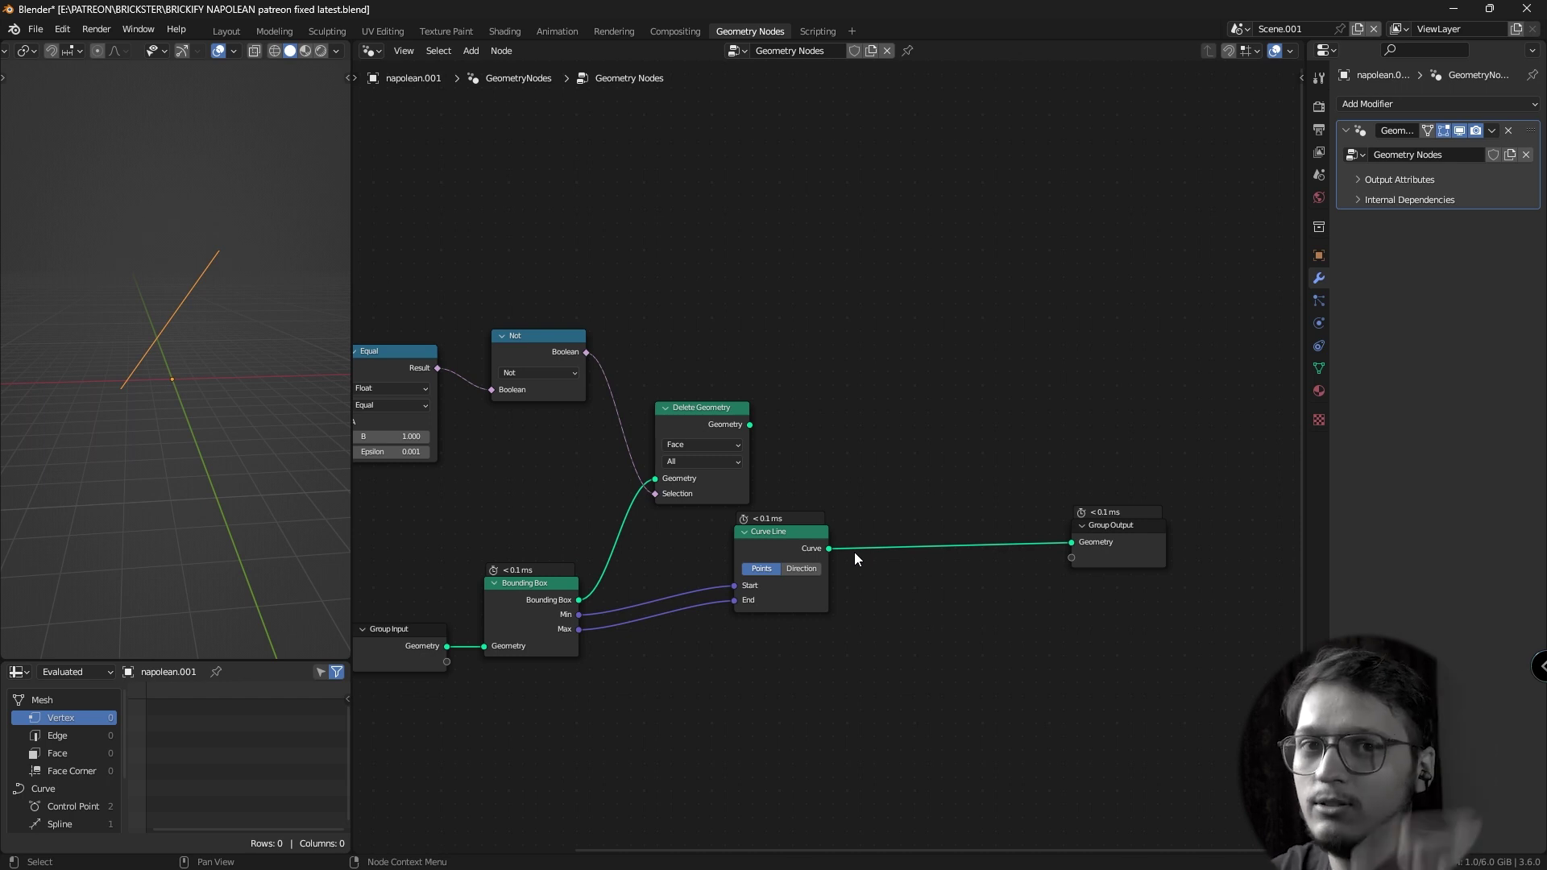
left_click_drag(709, 407, 970, 379)
left_click(691, 349, "ctrl+shift")
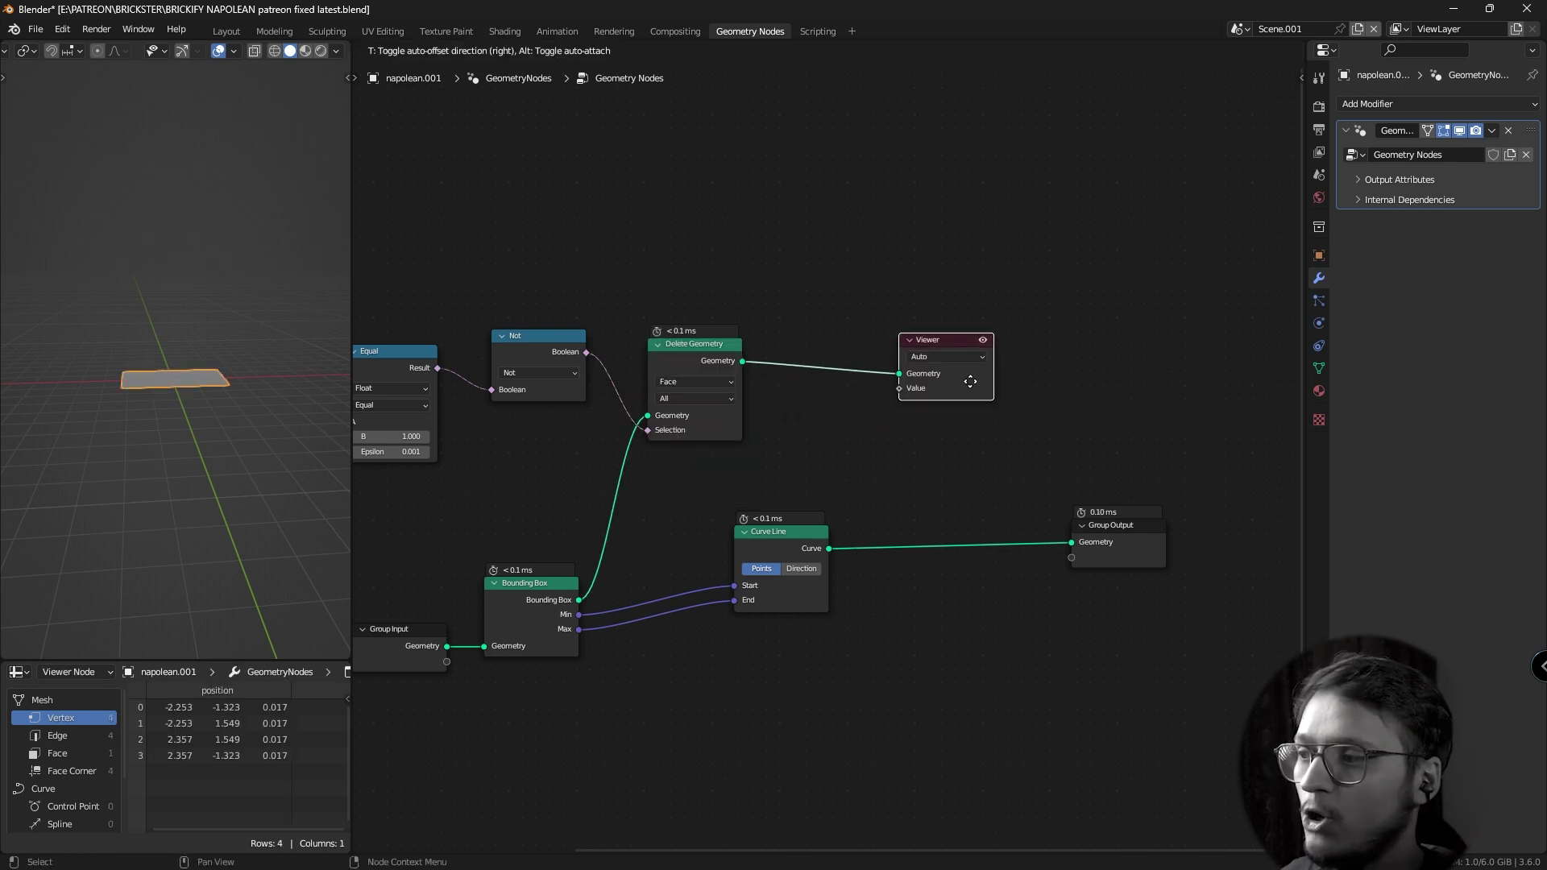
middle_click_drag(166, 387, 176, 344)
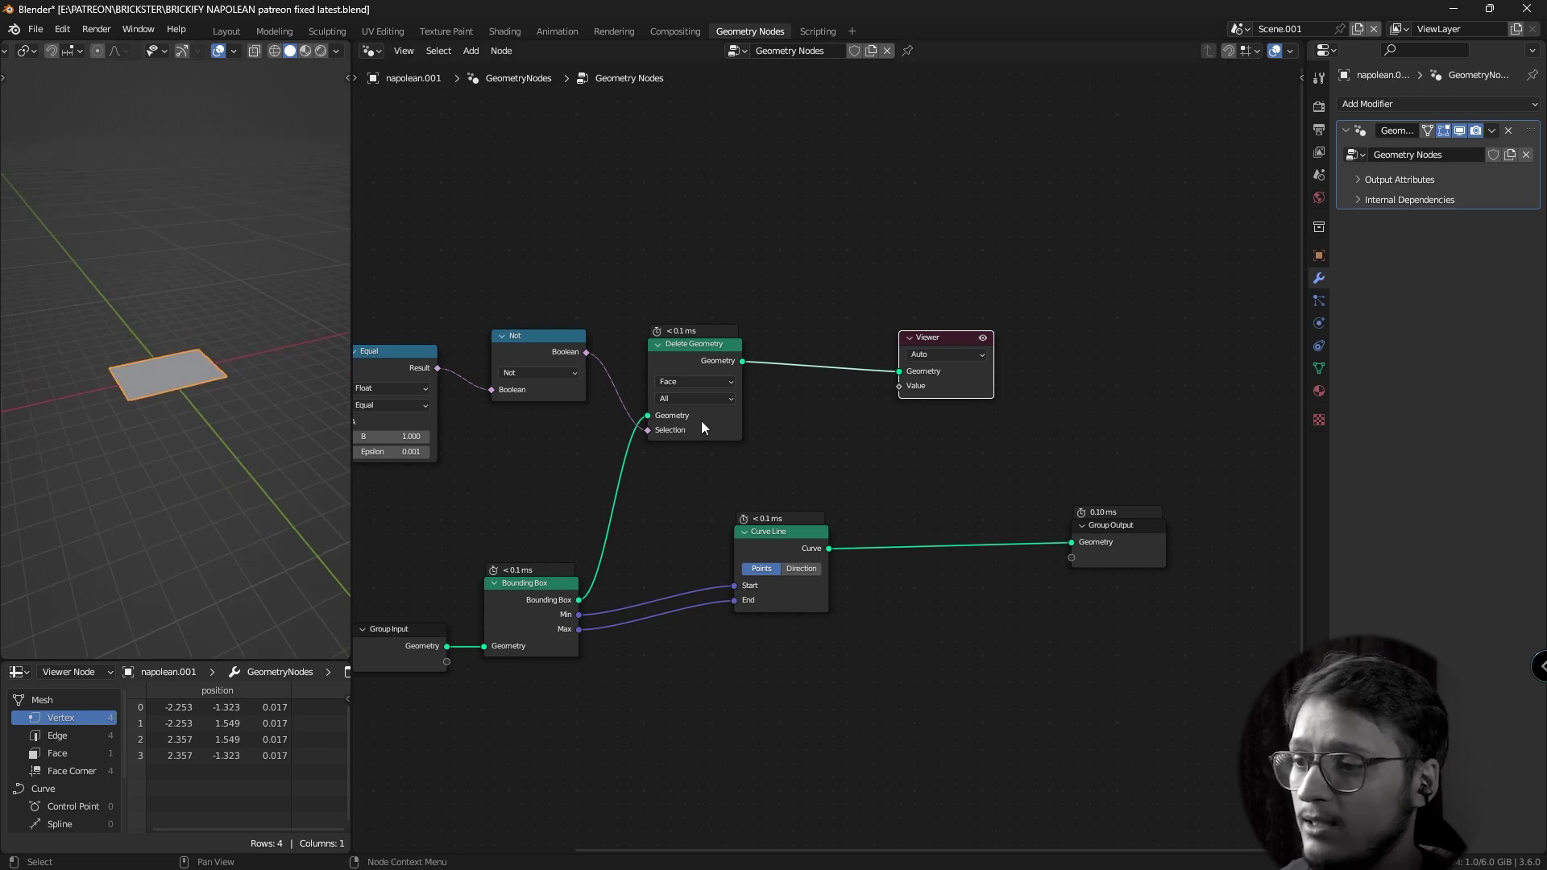
Duplicate Bounding Box after Delete Geometry and sum its Min and Max with a vector Add node.
left_click(540, 610)
key("shift+d")
left_click(814, 369)
middle_click_drag(951, 387, 732, 425)
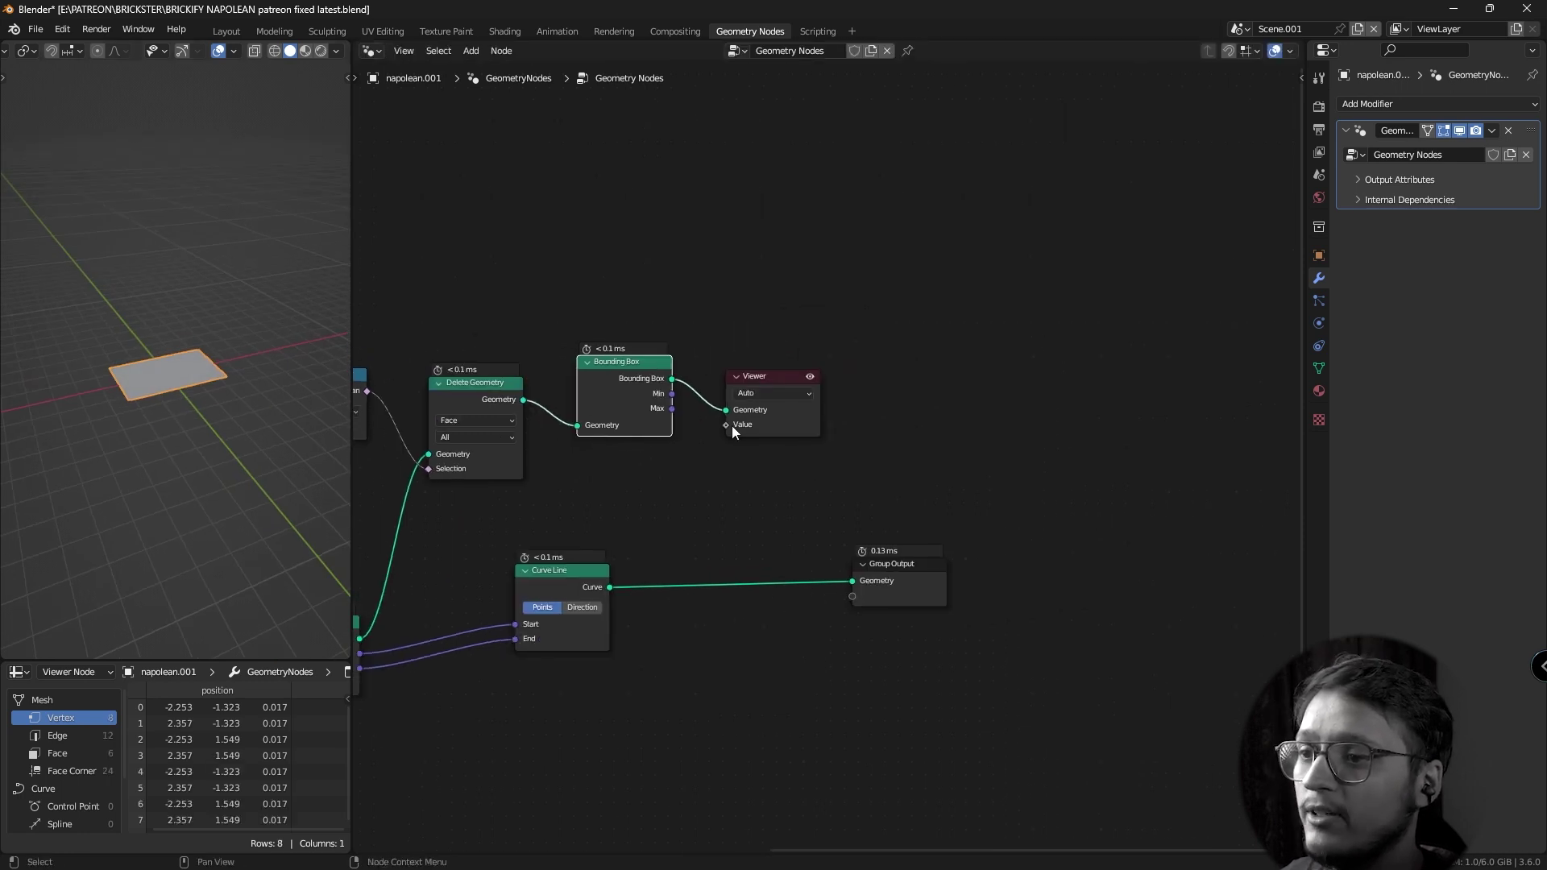
left_click_drag(672, 393, 728, 454)
type("add")
key("Return")
left_click(728, 391)
left_click_drag(769, 408, 842, 428)
Add a vector Scale node with factor 0.5 after Add and arrange the nodes.
type("sca")
key("Return")
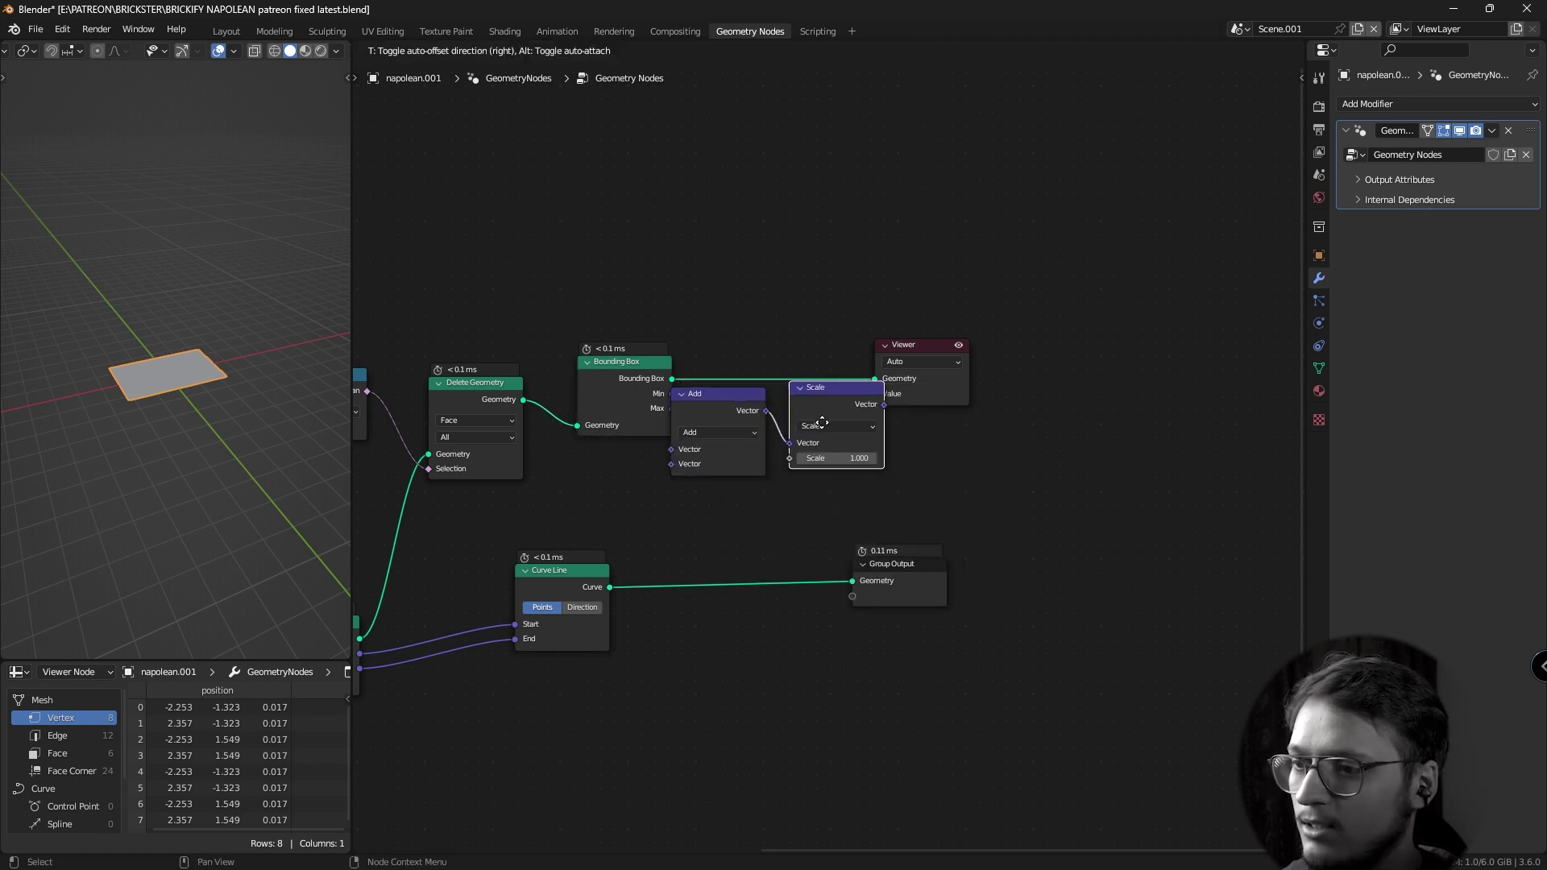
left_click(838, 459)
type("0.5")
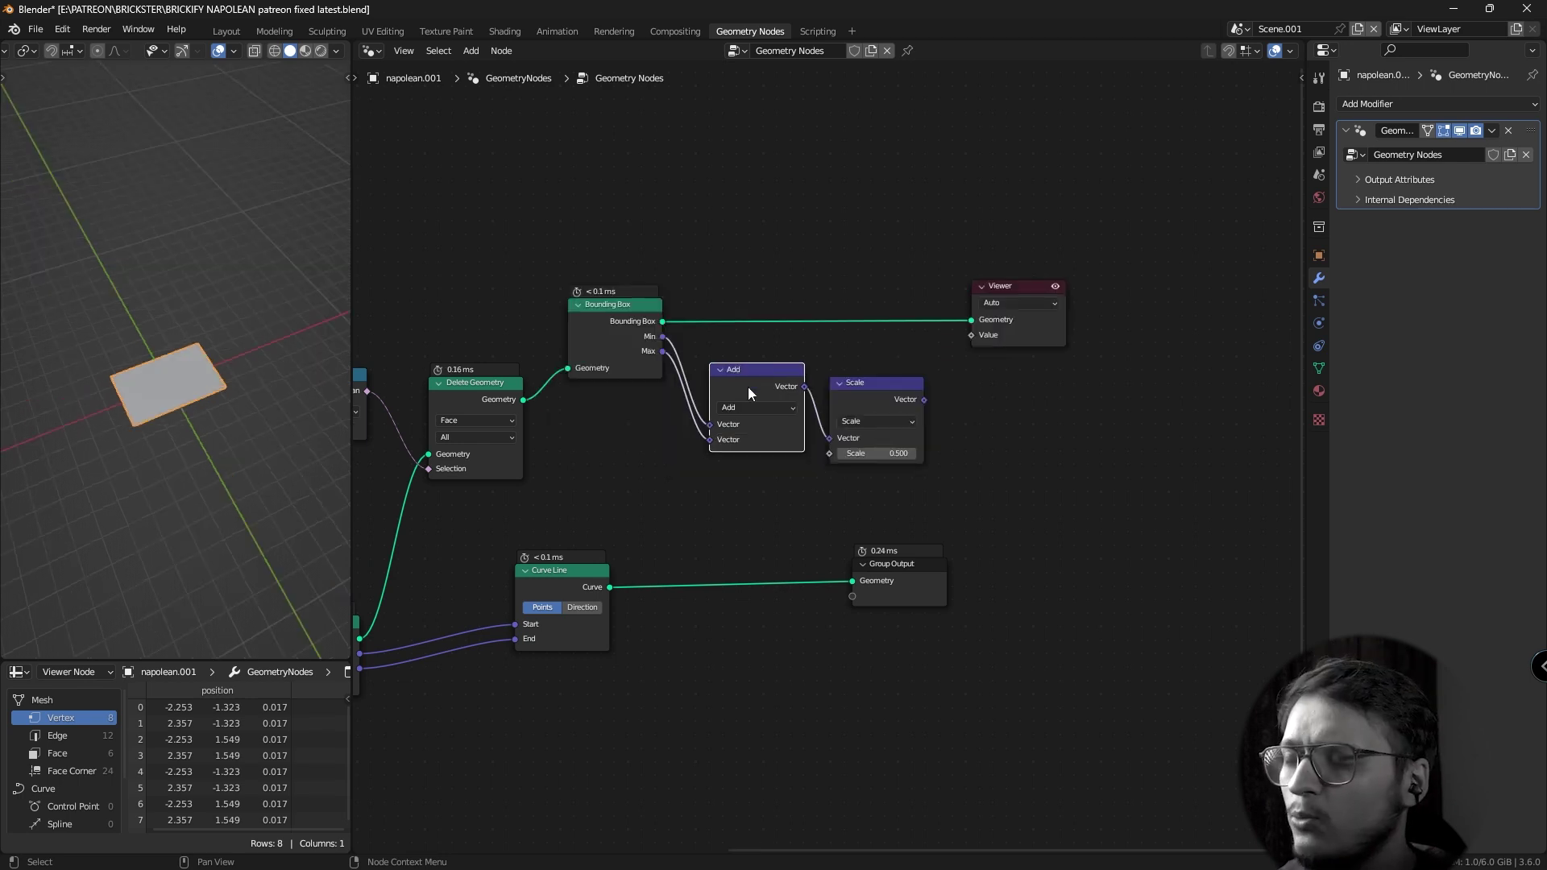
left_click_drag(742, 387, 730, 415)
left_click_drag(860, 405, 724, 396)
left_click(742, 404, "shift")
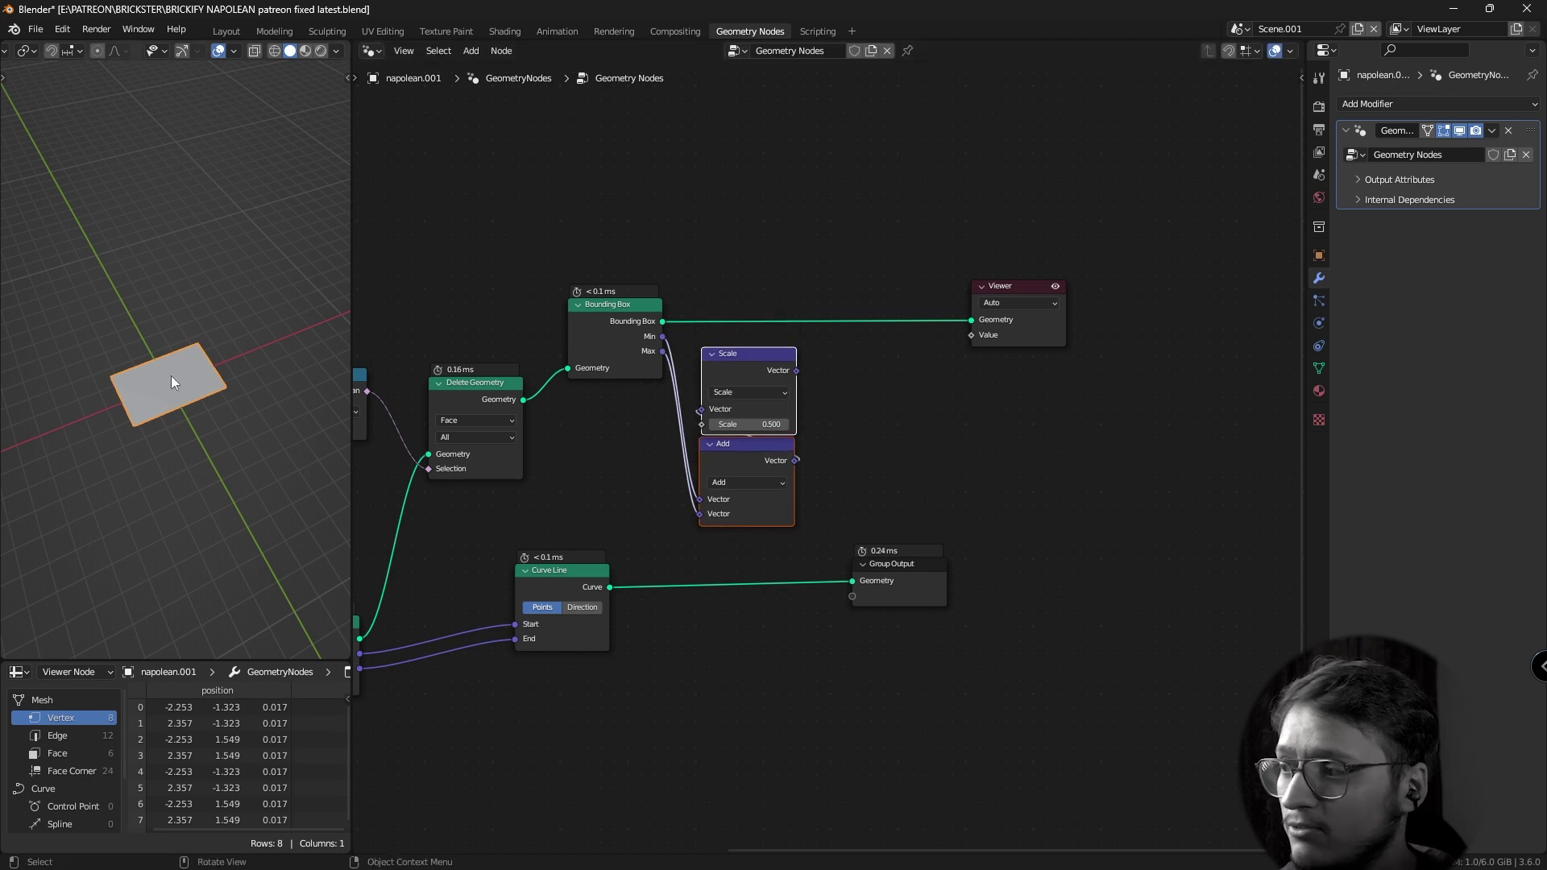
middle_click_drag(171, 376, 147, 371)
scroll(197, 383, "up", 3)
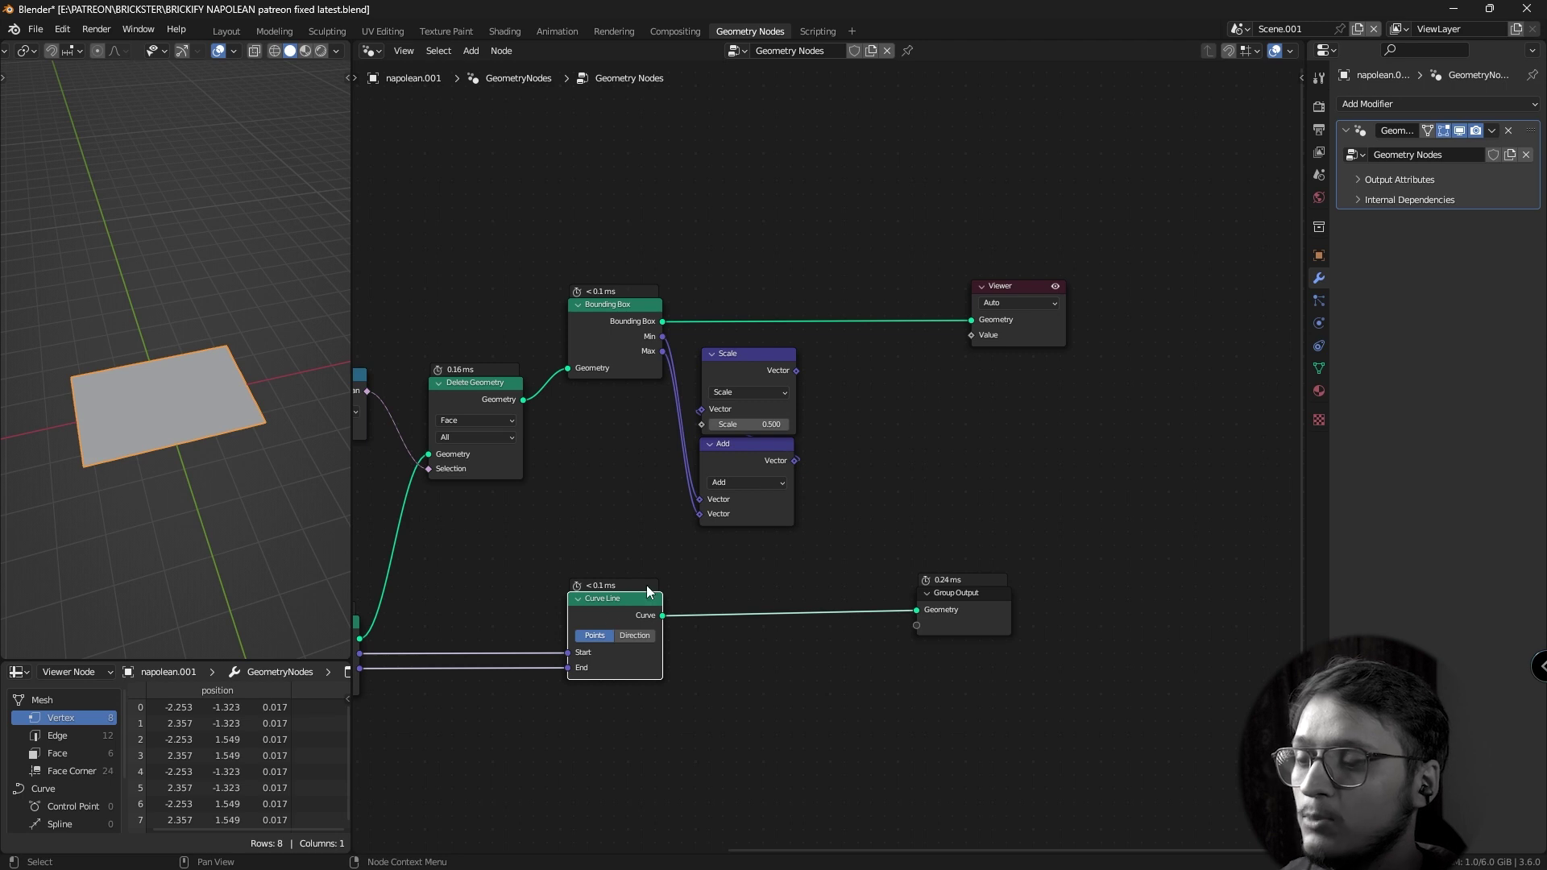
left_click_drag(796, 369, 842, 375)
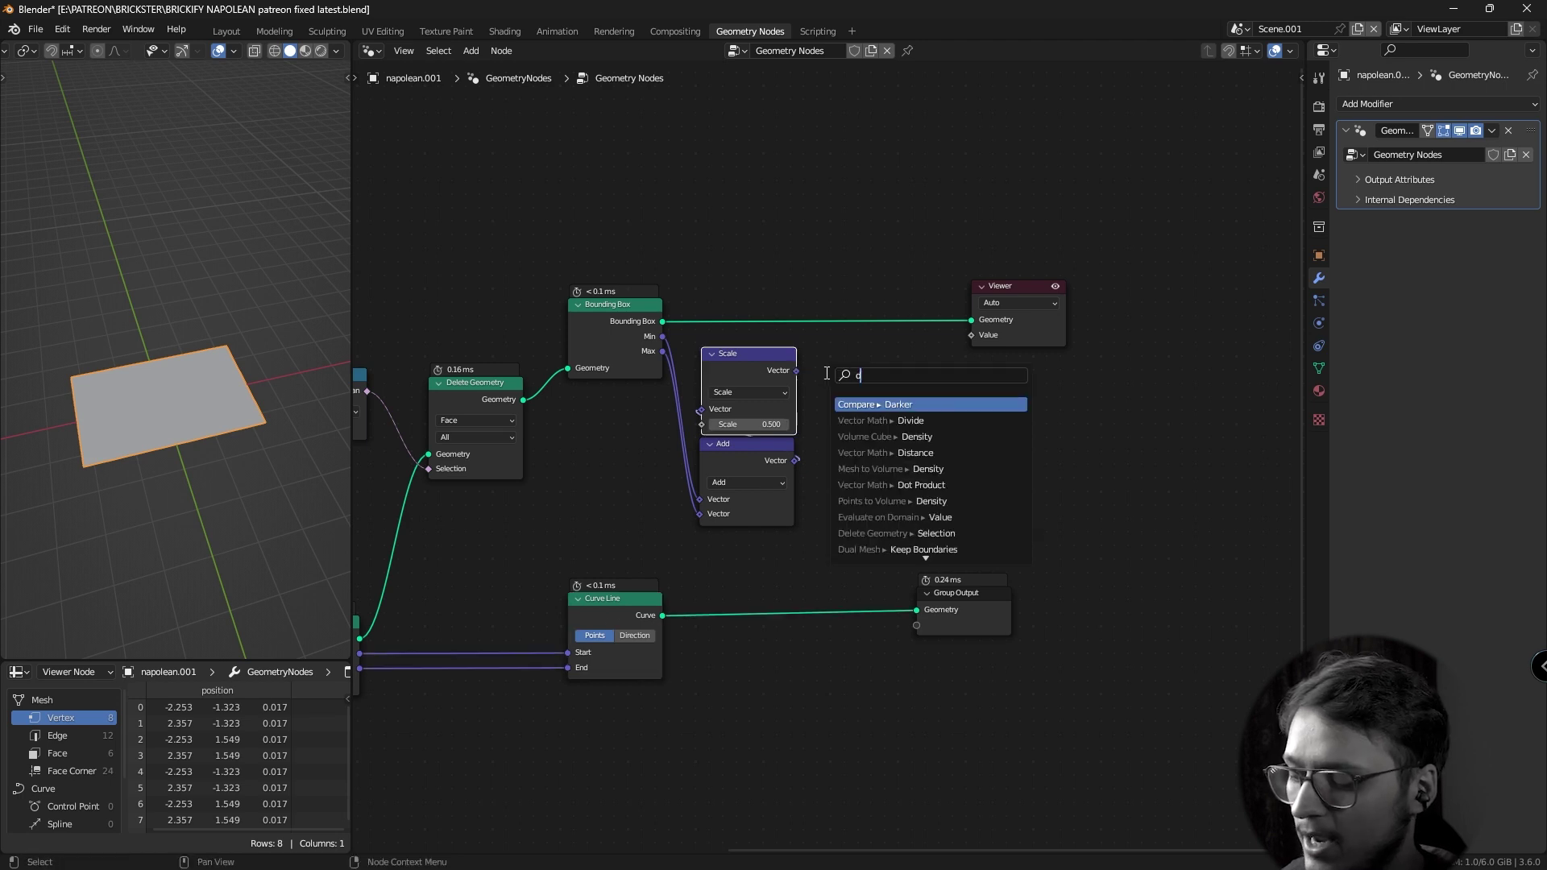
Split the centre vector with Separate XYZ and link its X into a new Combine XYZ.
type("sep")
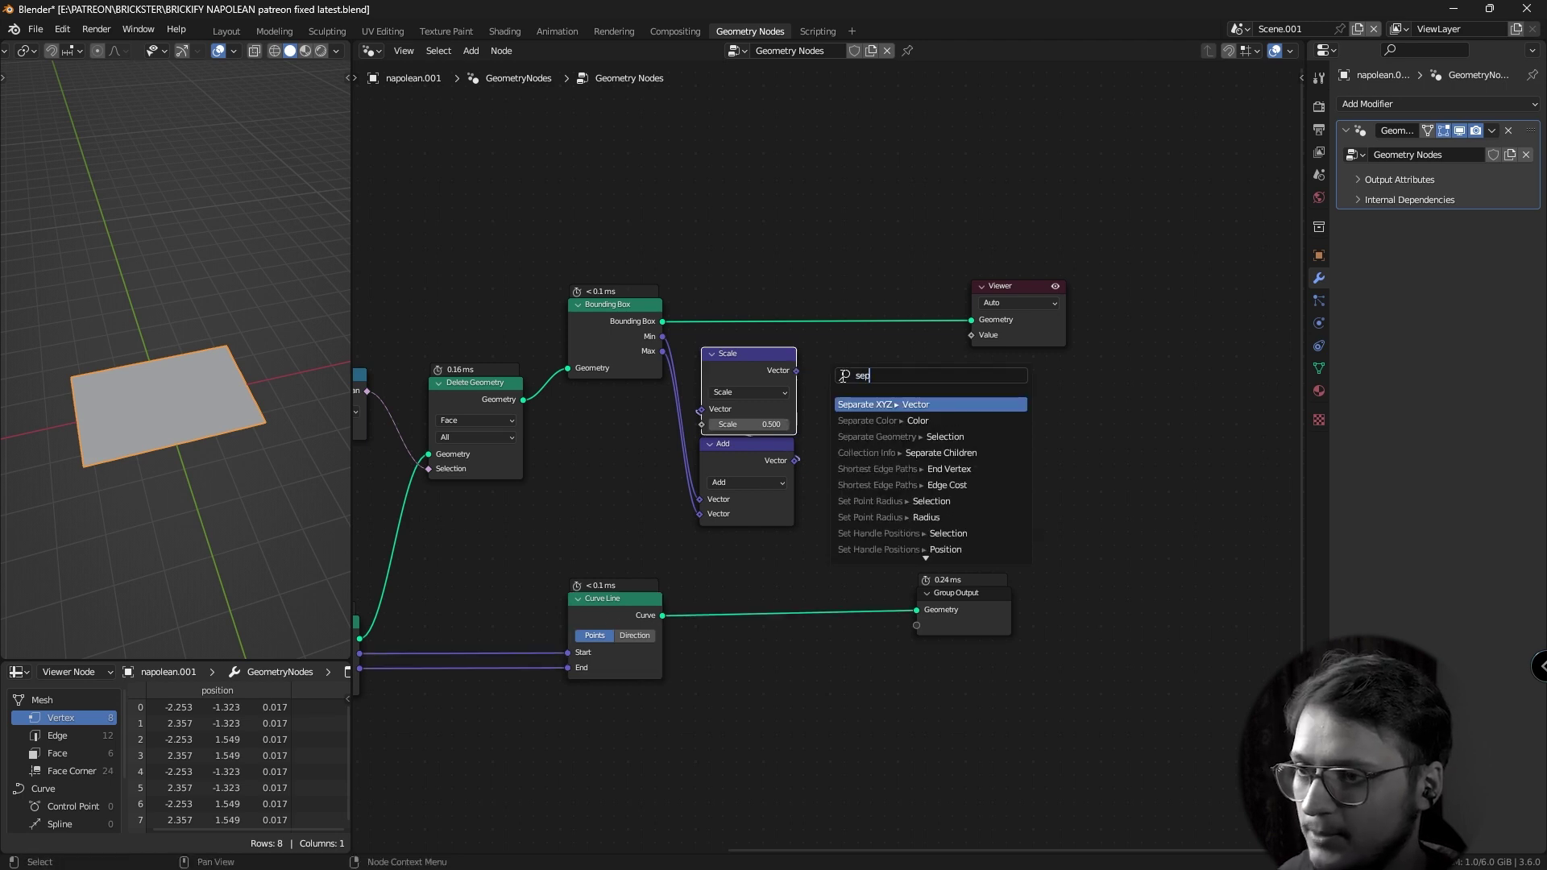
left_click(887, 403)
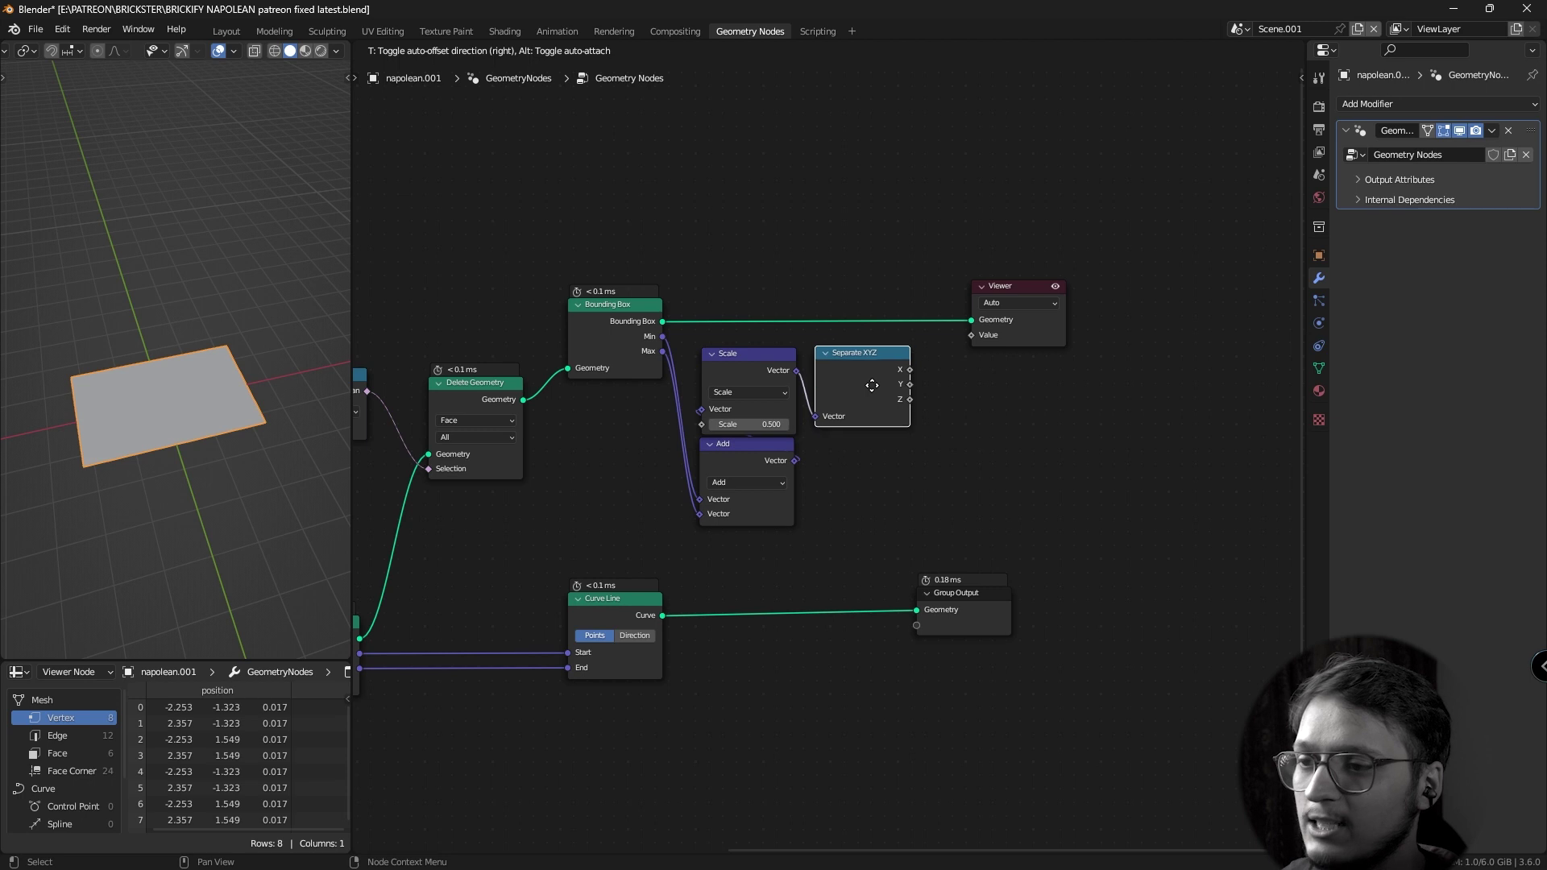
left_click(1025, 331)
key("shift+a")
left_click(970, 353)
type("com")
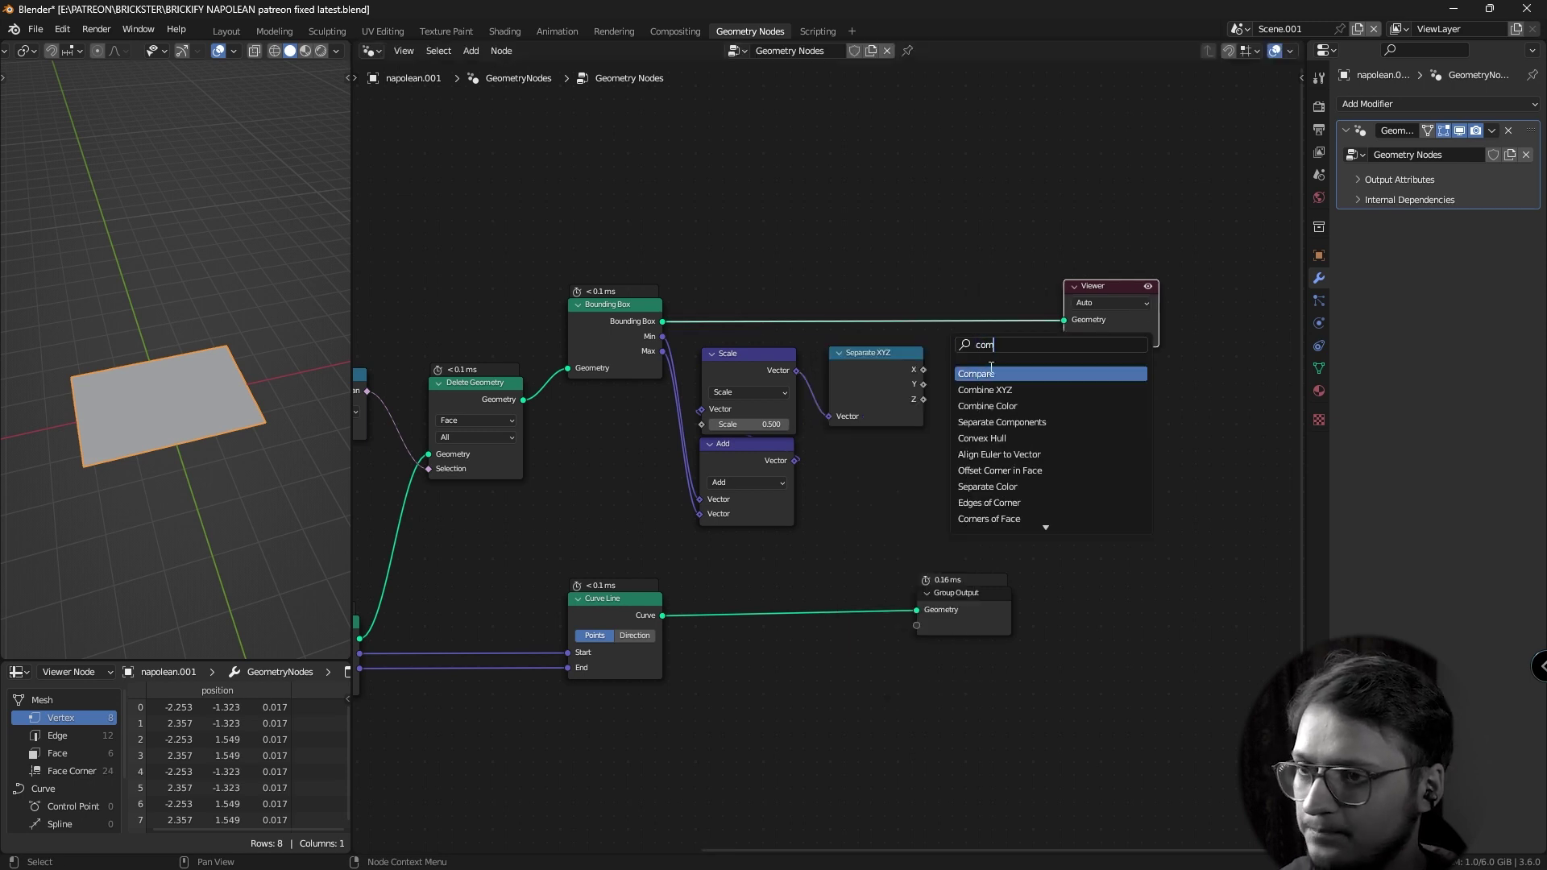
left_click(996, 389)
left_click(1001, 396)
left_click_drag(924, 369, 953, 395)
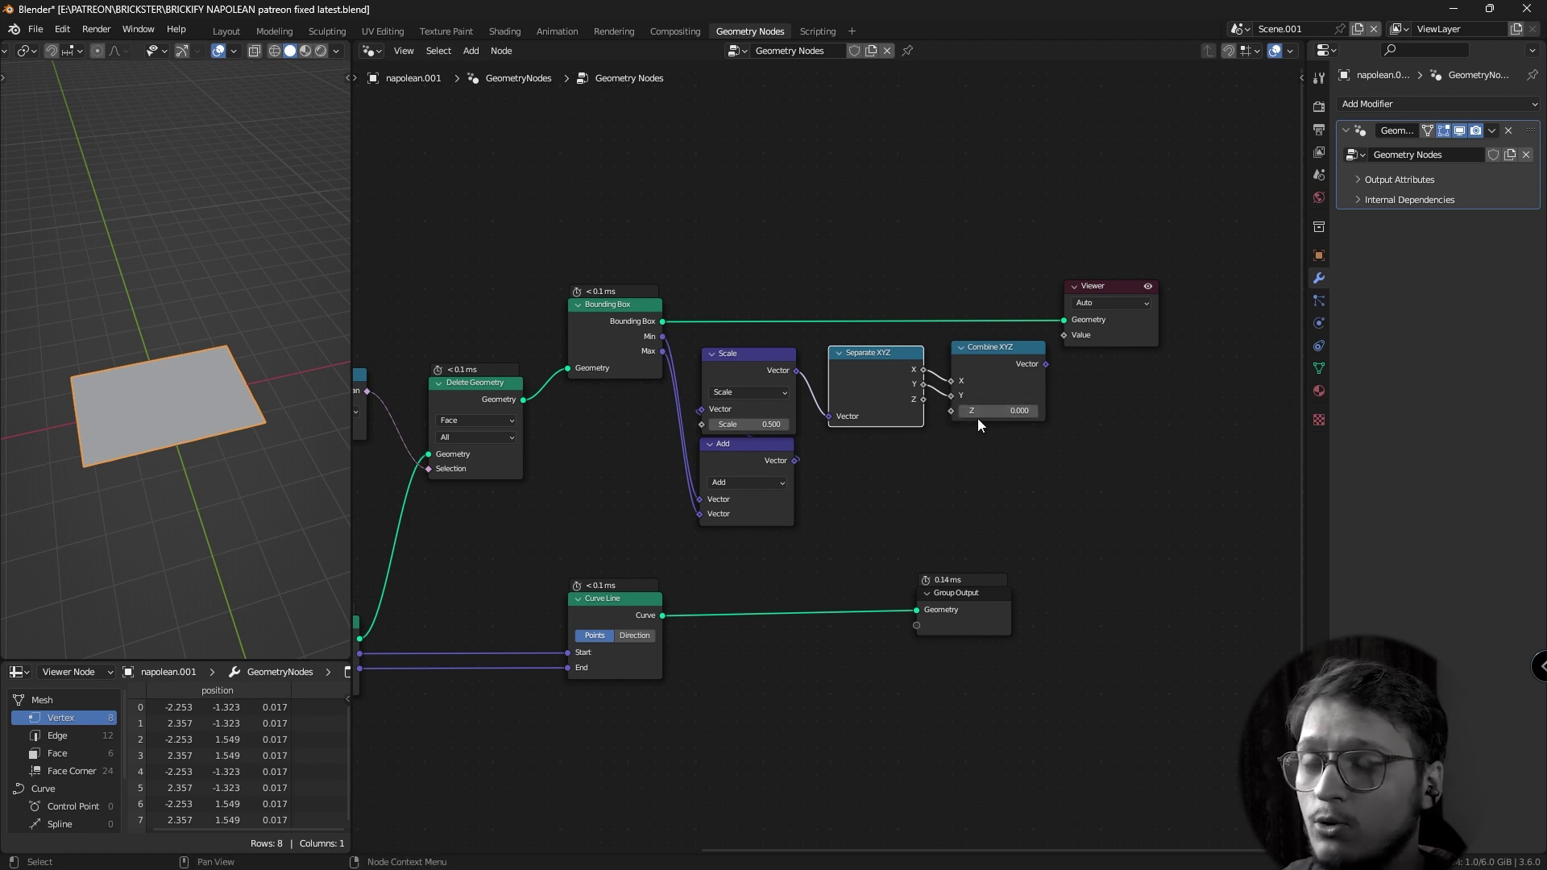
Feed Position's Z via a second Separate XYZ into Combine XYZ, then group the nodes with Ctrl+G.
key("shift+a")
type("pos")
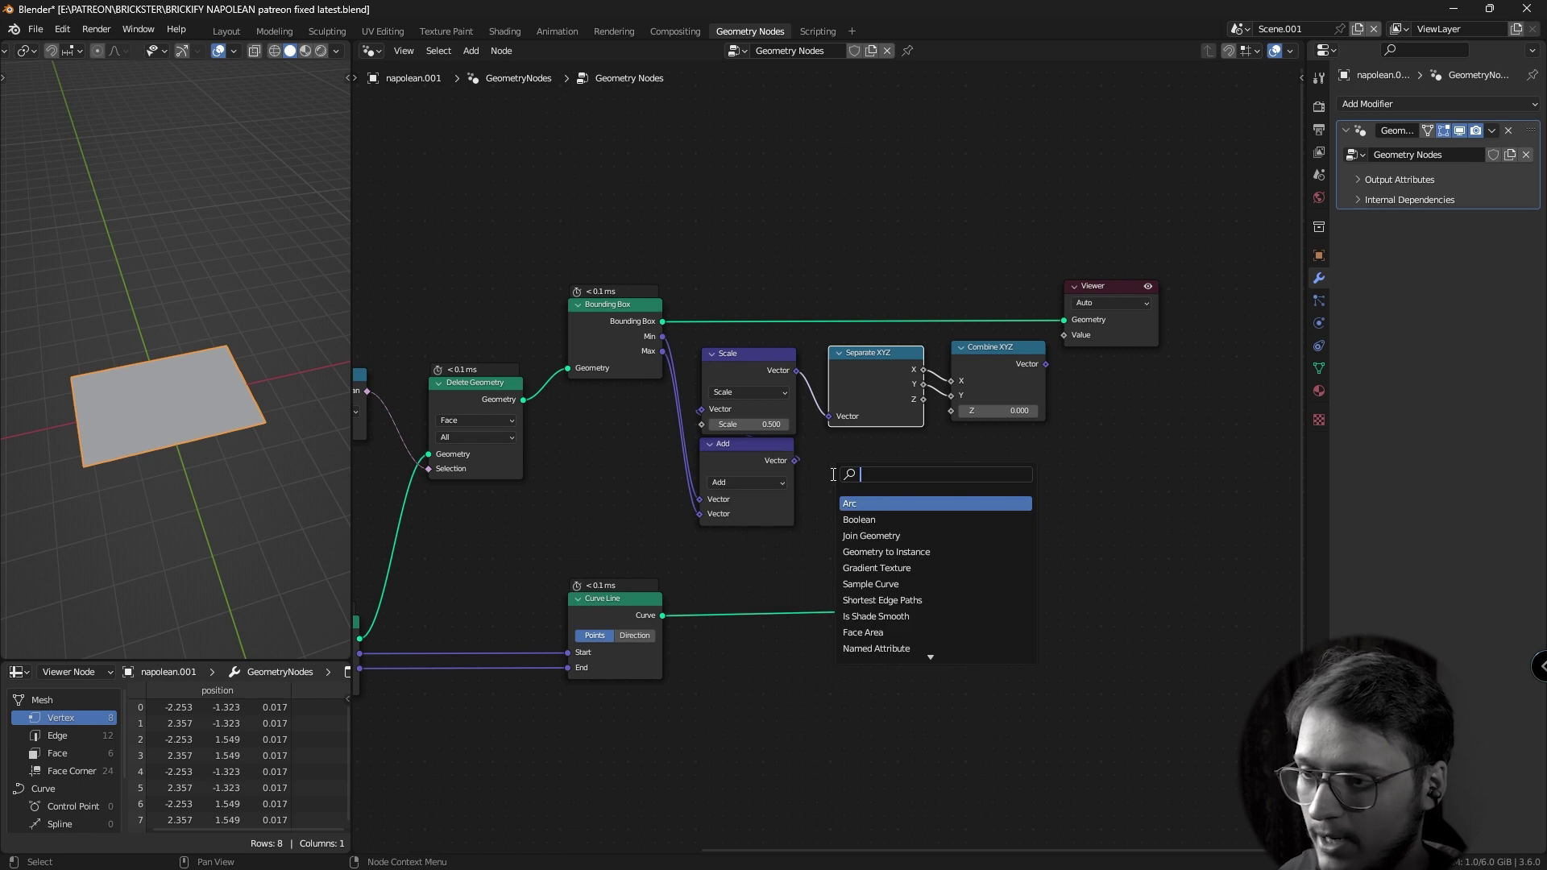
key("Return")
left_click(833, 515)
left_click(871, 361)
key("shift+d")
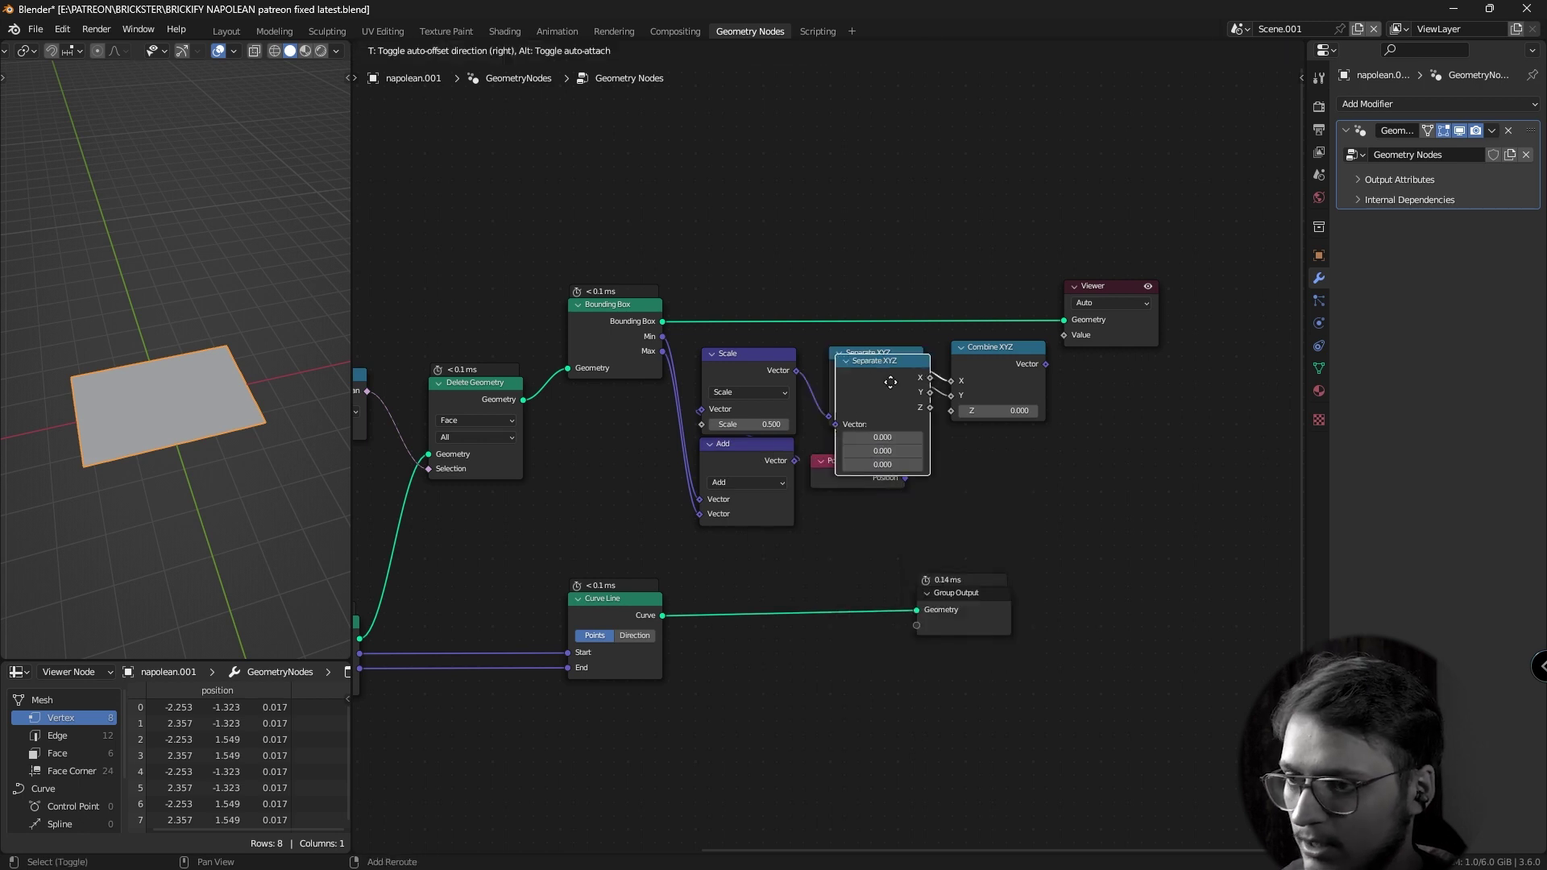
left_click(920, 466)
left_click_drag(905, 477, 941, 503)
left_click_drag(962, 449, 930, 452)
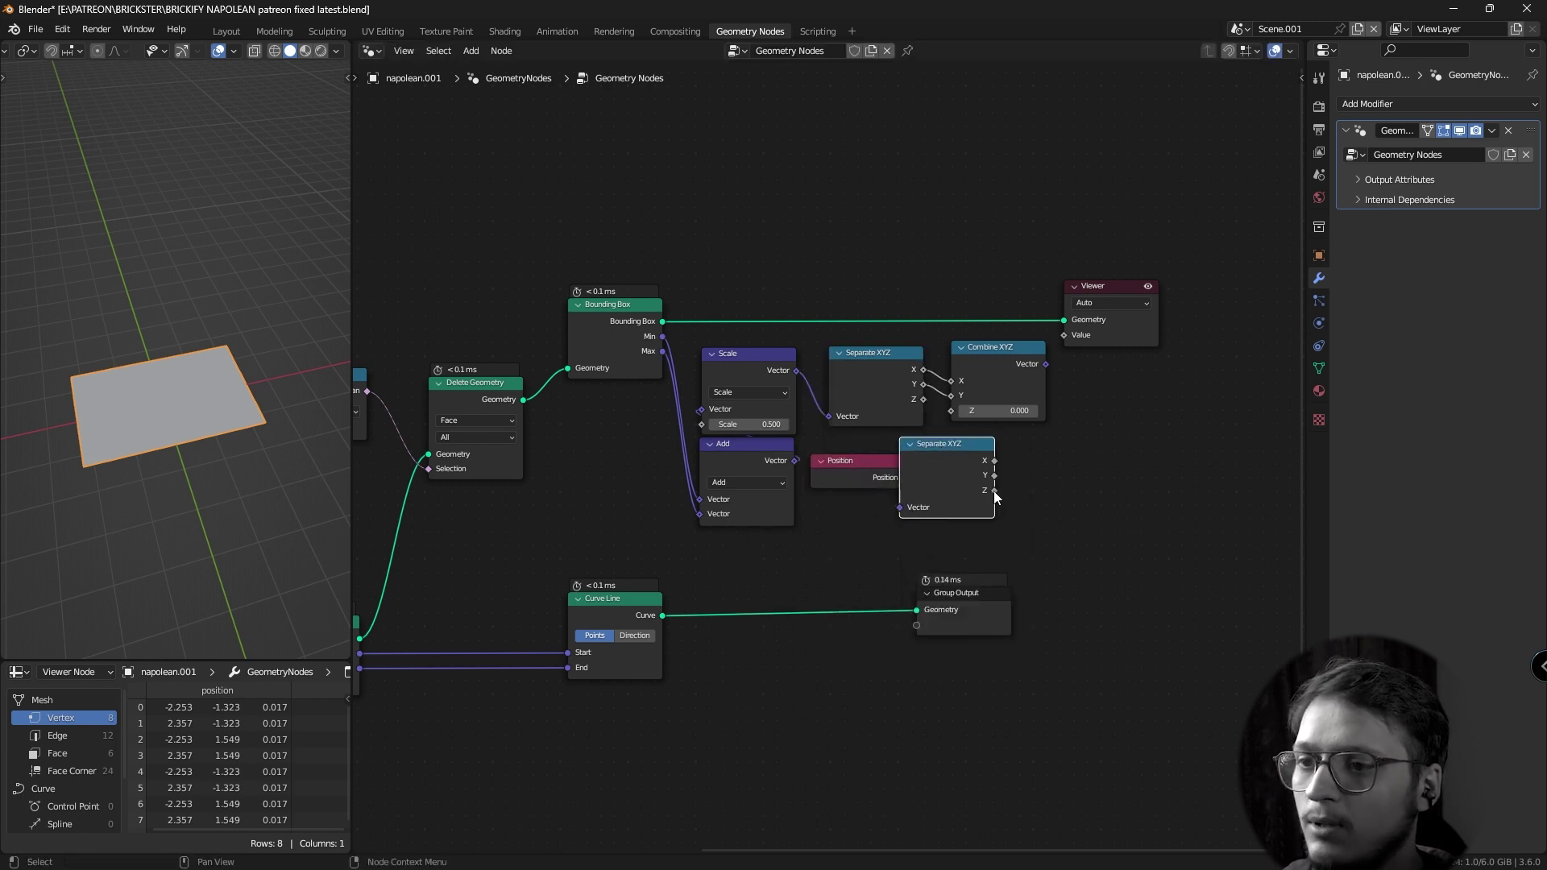
left_click_drag(994, 490, 951, 411)
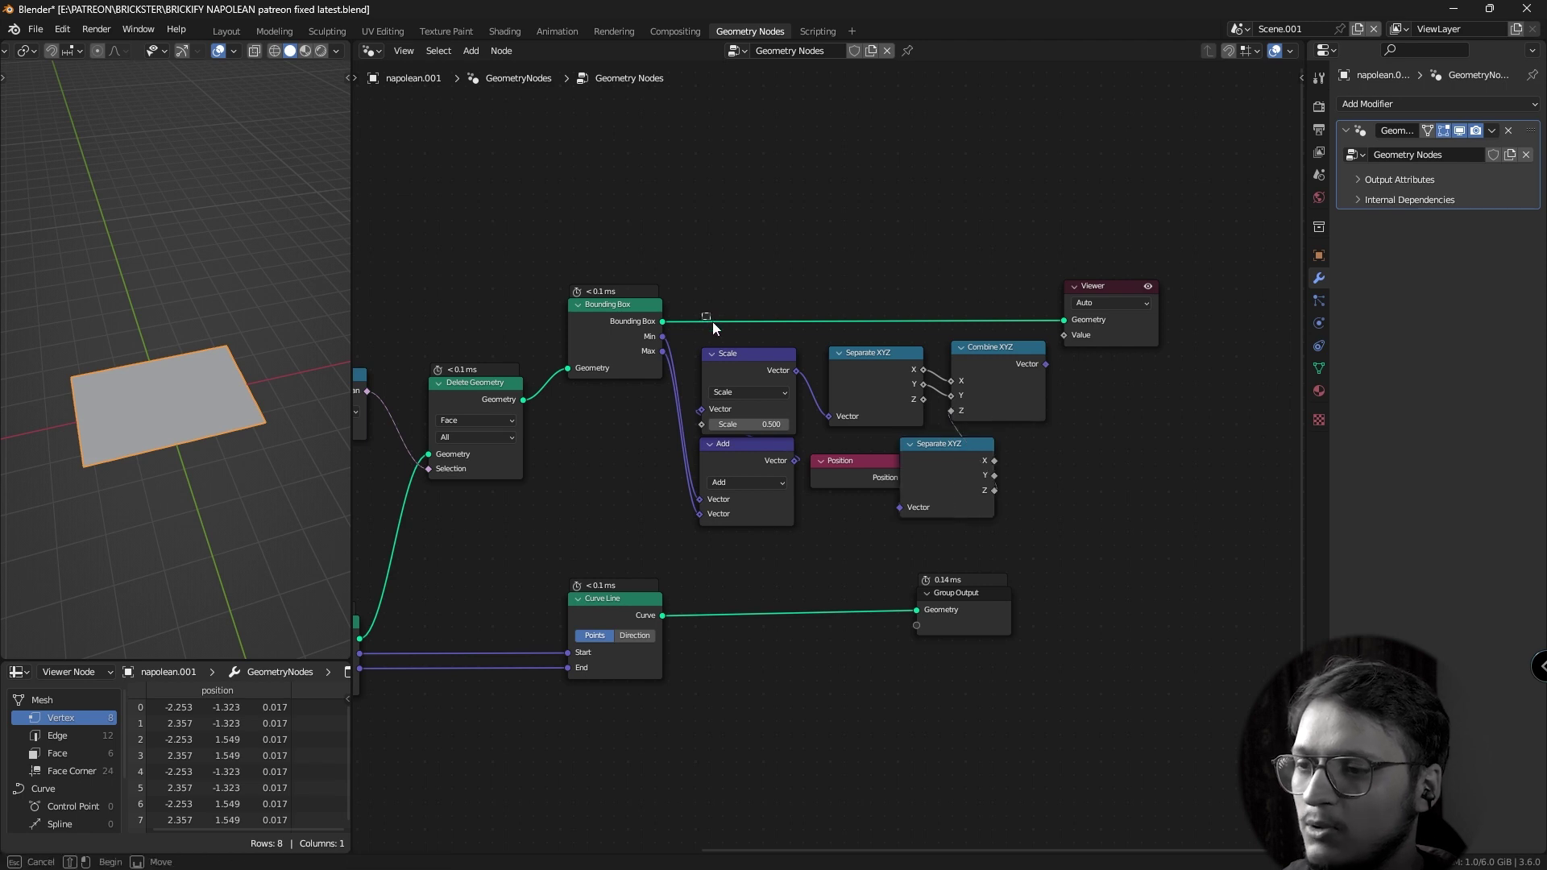
left_click_drag(701, 313, 984, 527)
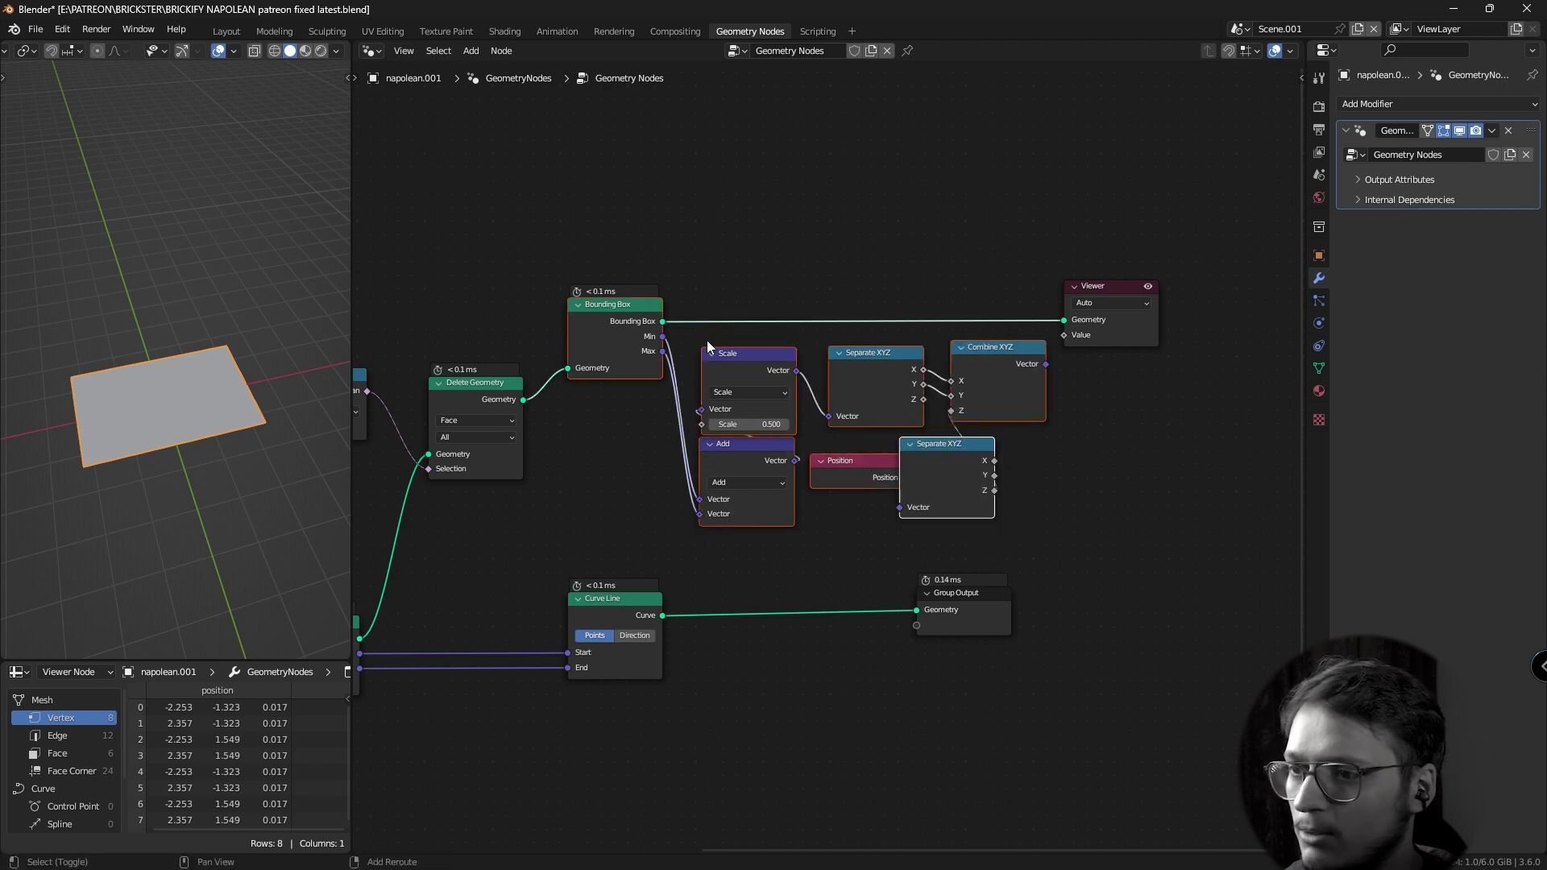
key("ctrl+g")
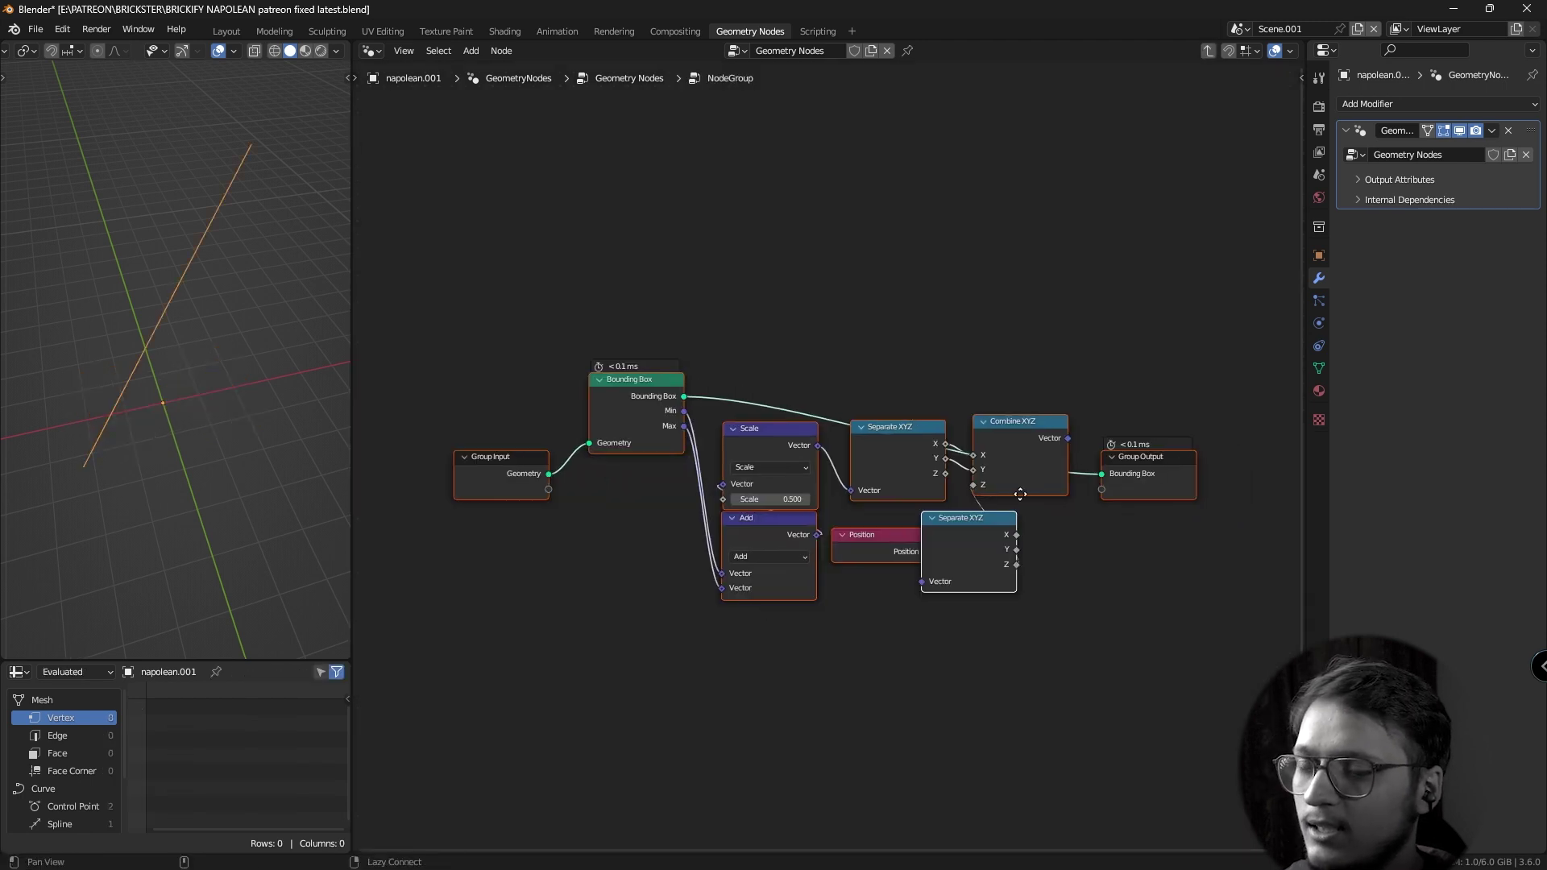
Expose the Combine XYZ vector as the node group's Vector output and exit the group.
left_click(906, 448)
left_click_drag(946, 431, 970, 373)
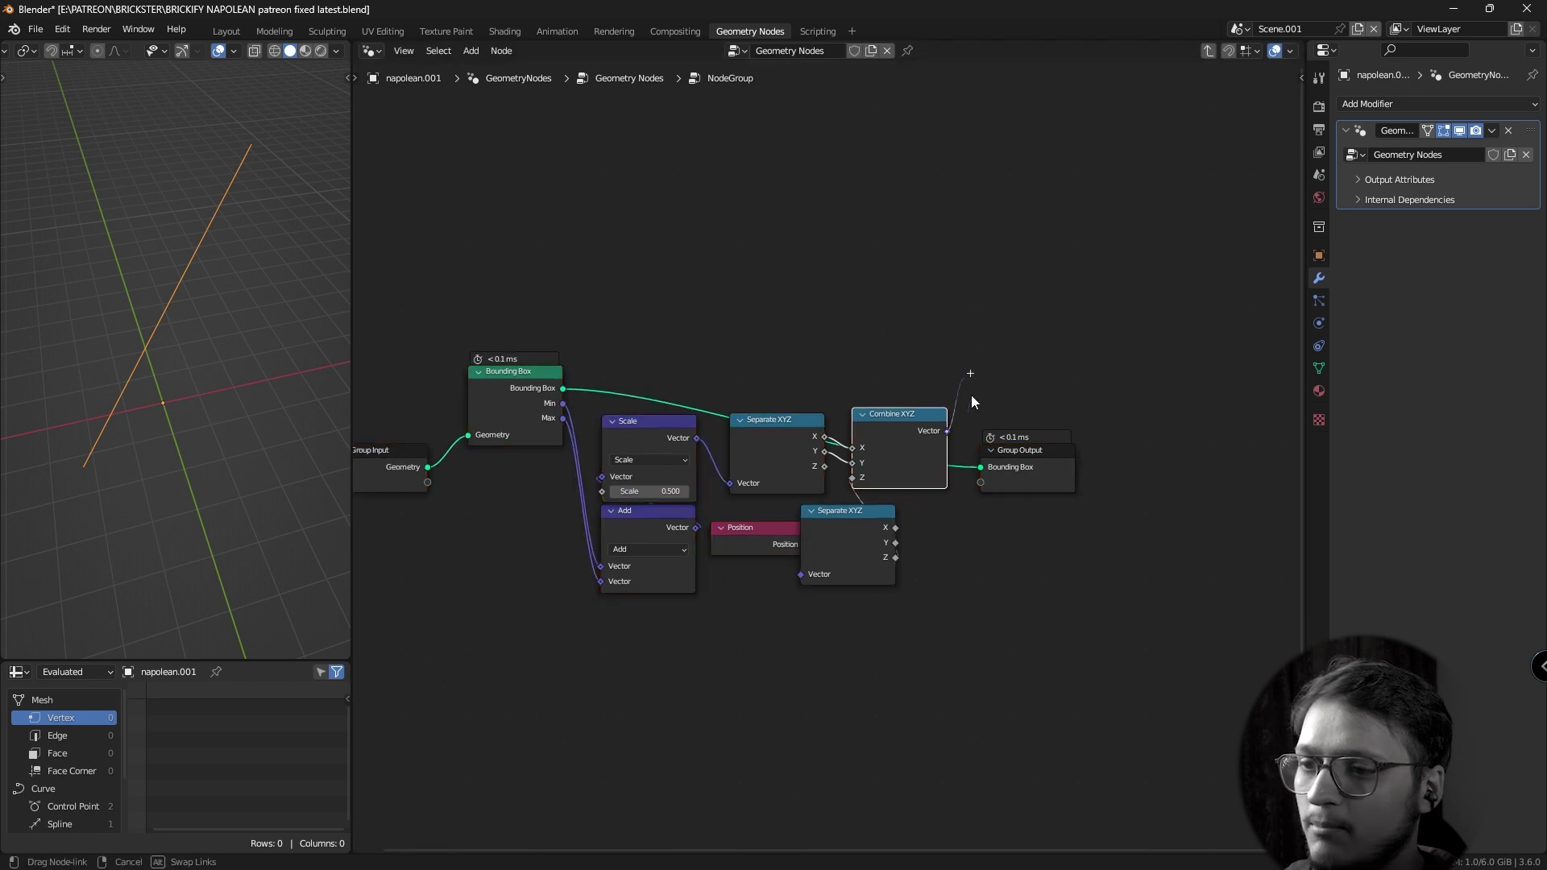
left_click_drag(984, 482, 985, 483)
key("Tab")
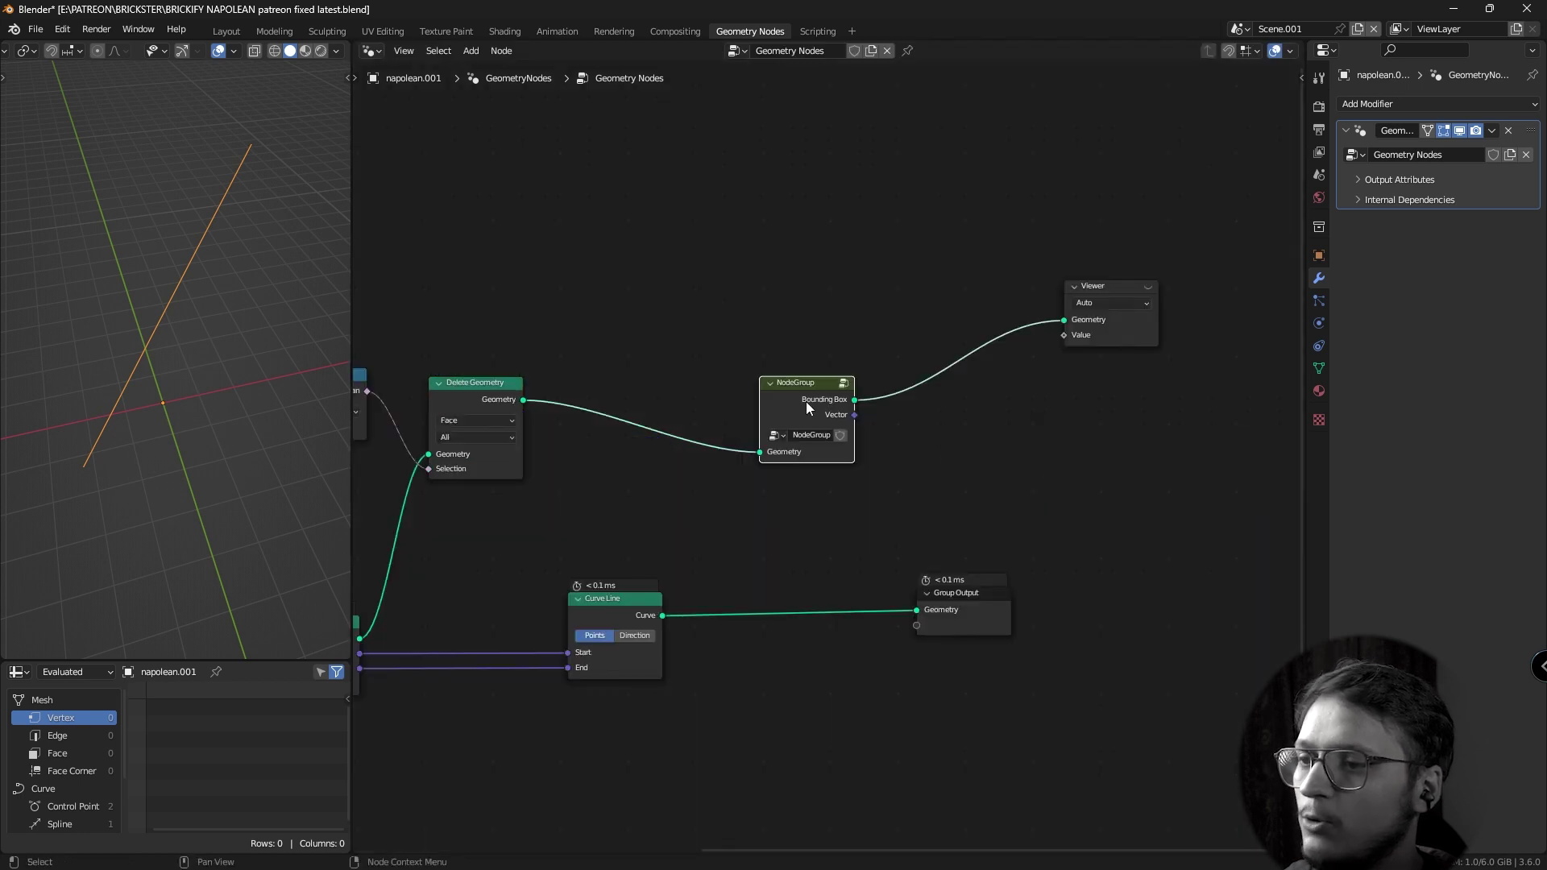
Insert a Set Position node onto the Curve Line's link in the main tree.
left_click_drag(806, 401, 626, 401)
middle_click_drag(596, 506, 794, 464)
key("shift+a")
type("set")
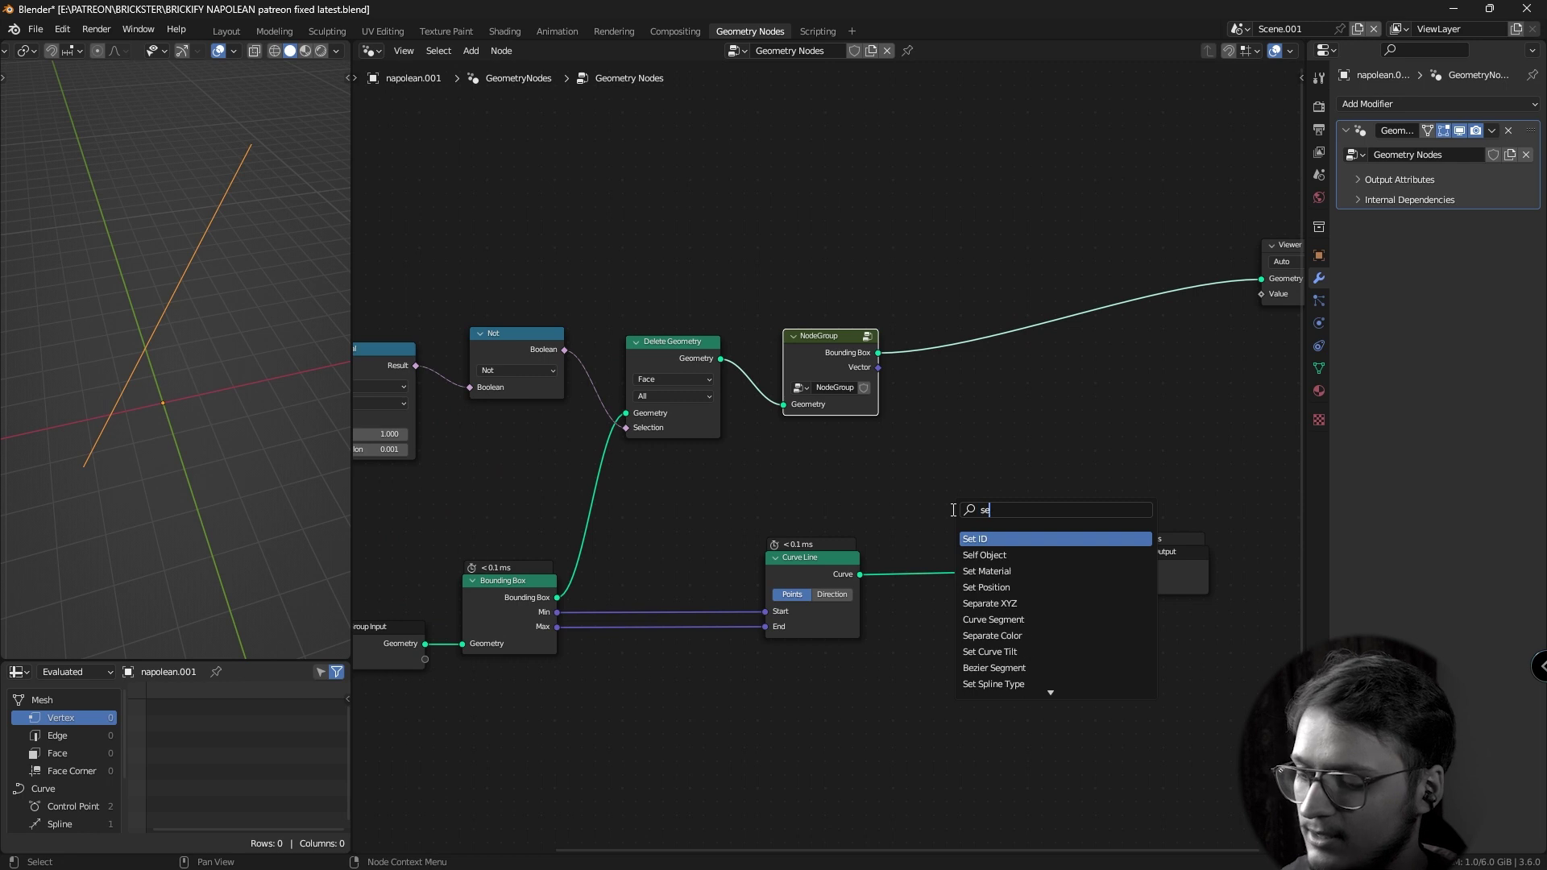
left_click(1009, 572)
left_click(1016, 608)
Delete the Viewer node and connect the NodeGroup's Vector to Set Position's Position.
left_click_drag(1168, 571, 1235, 566)
middle_click_drag(1282, 276, 1145, 314)
left_click(1166, 331)
key("x")
middle_click_drag(689, 481, 785, 412)
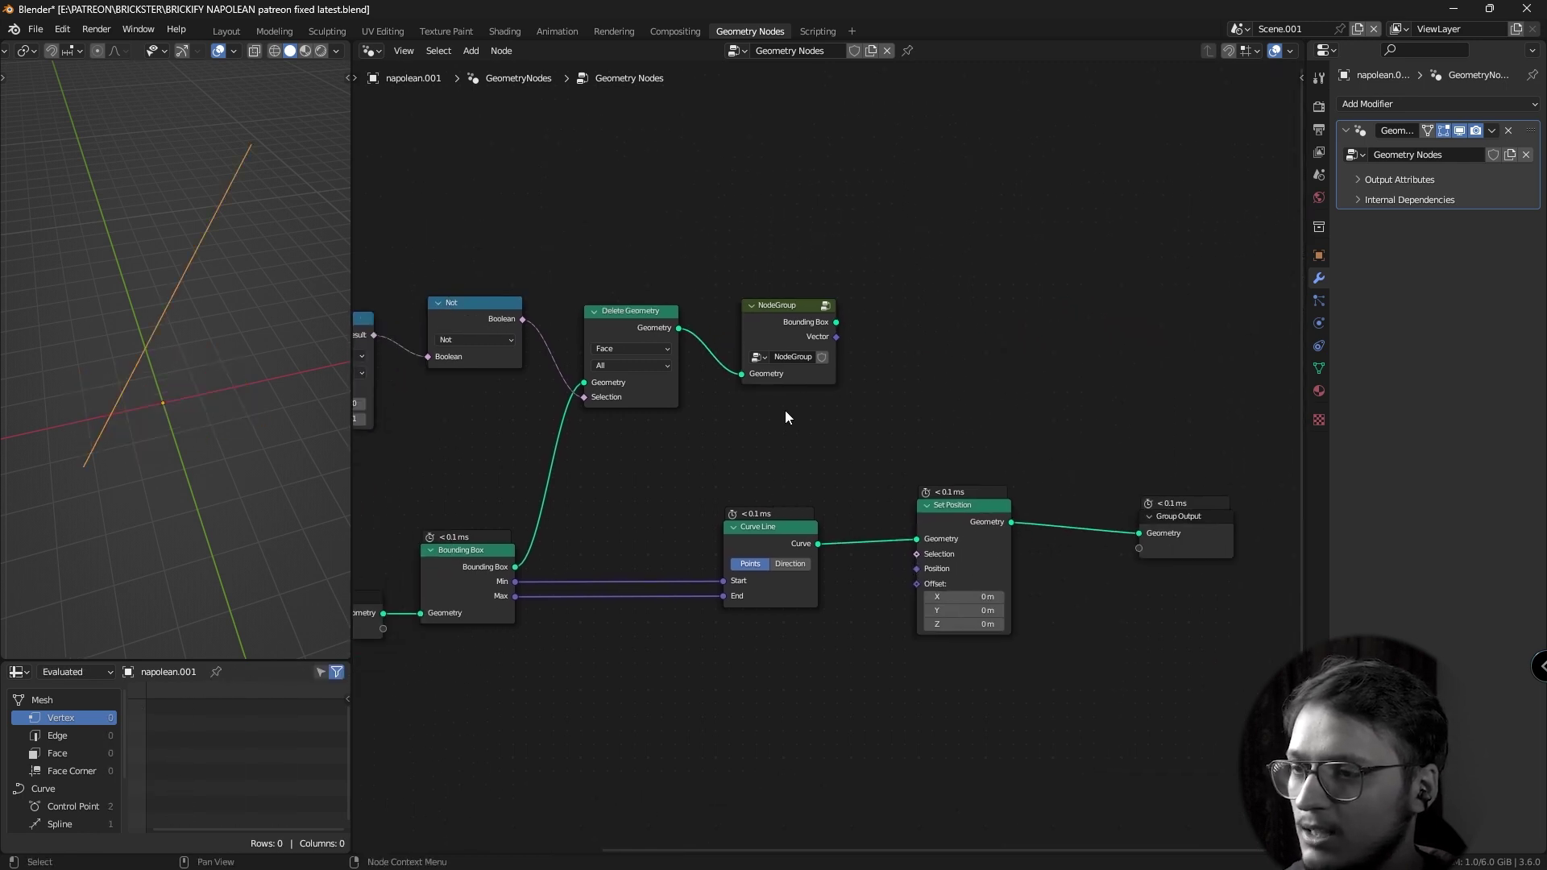
left_click_drag(835, 337, 883, 325)
left_click_drag(903, 398, 919, 573)
mouse_move(193, 373)
middle_mouse_down()
mouse_move(161, 326)
mouse_move(173, 359)
middle_mouse_up()
Toggle the modifier result and orbit to confirm the line now stands upright.
left_click(1459, 130)
left_click(1459, 130)
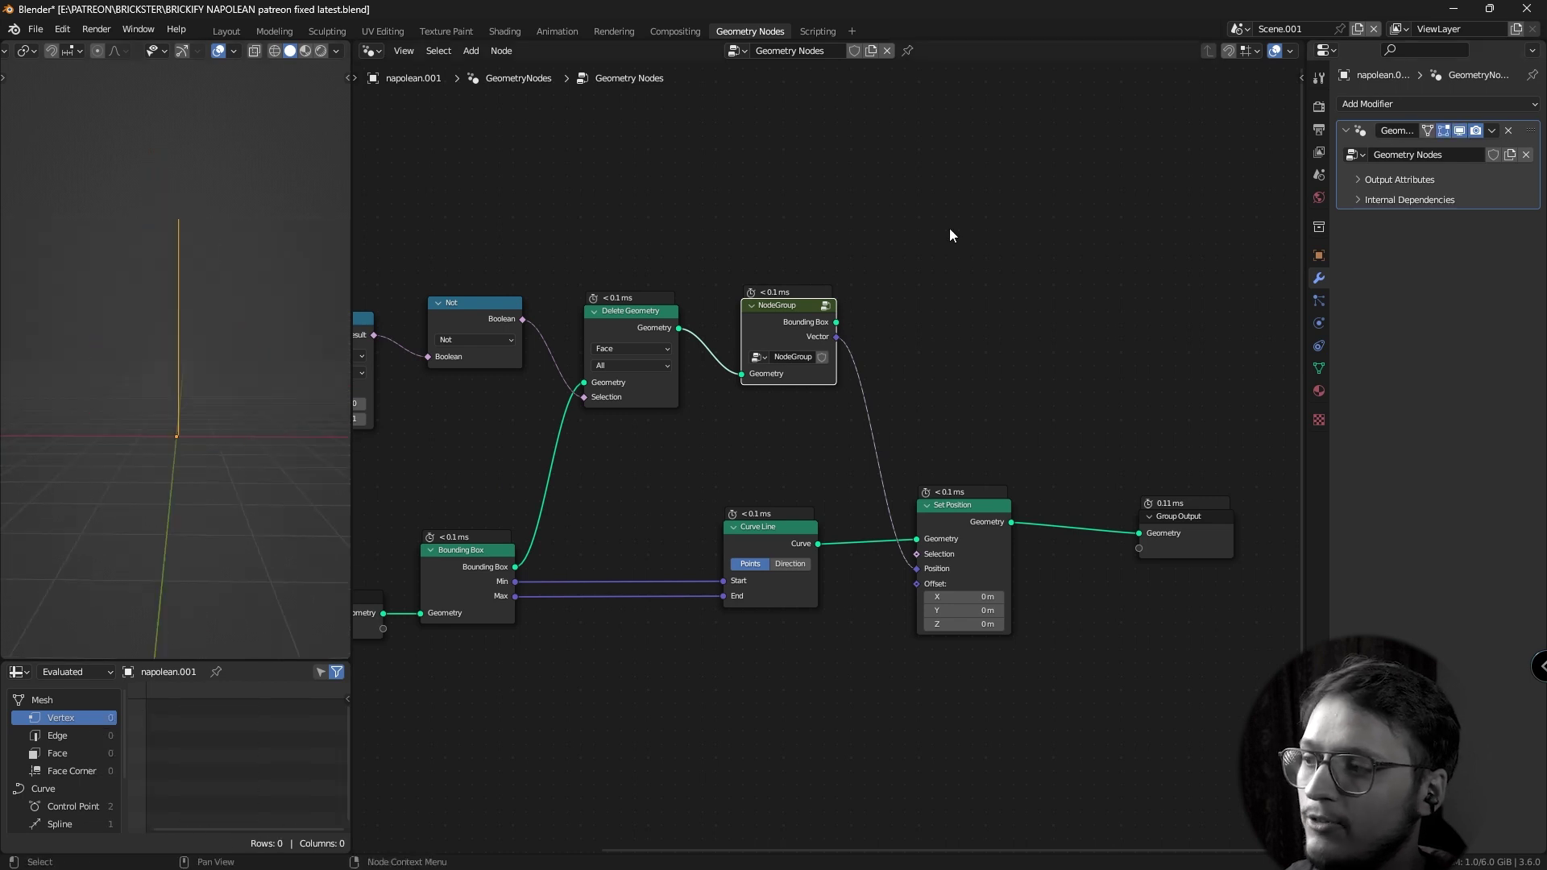
middle_click_drag(242, 427, 125, 511)
middle_click_drag(158, 462, 204, 316)
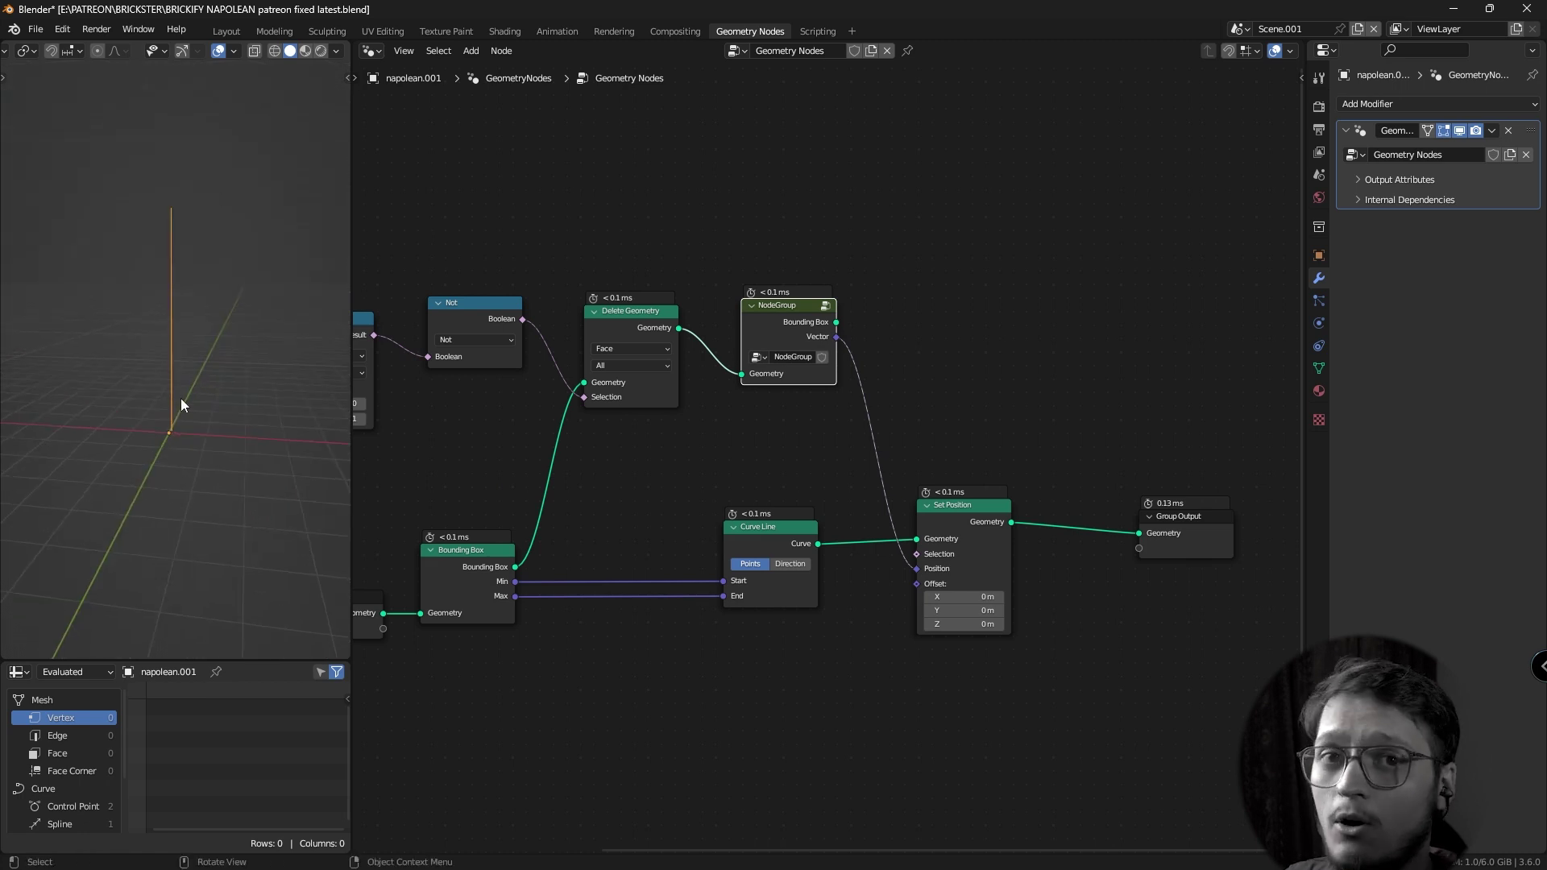
middle_click_drag(278, 436, 201, 427)
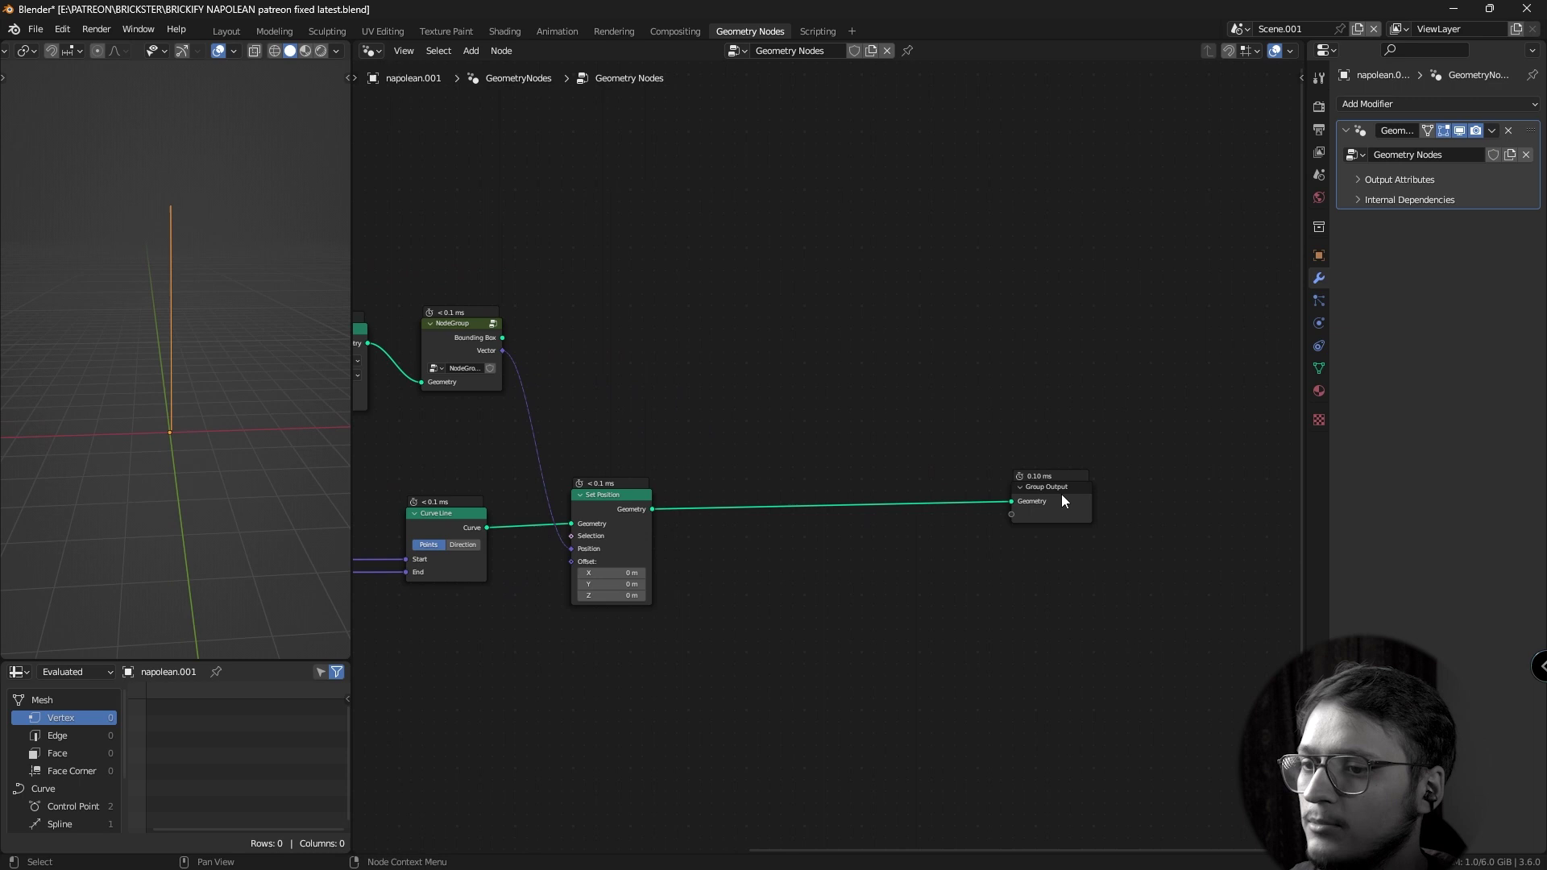
left_click_drag(1061, 495, 985, 500)
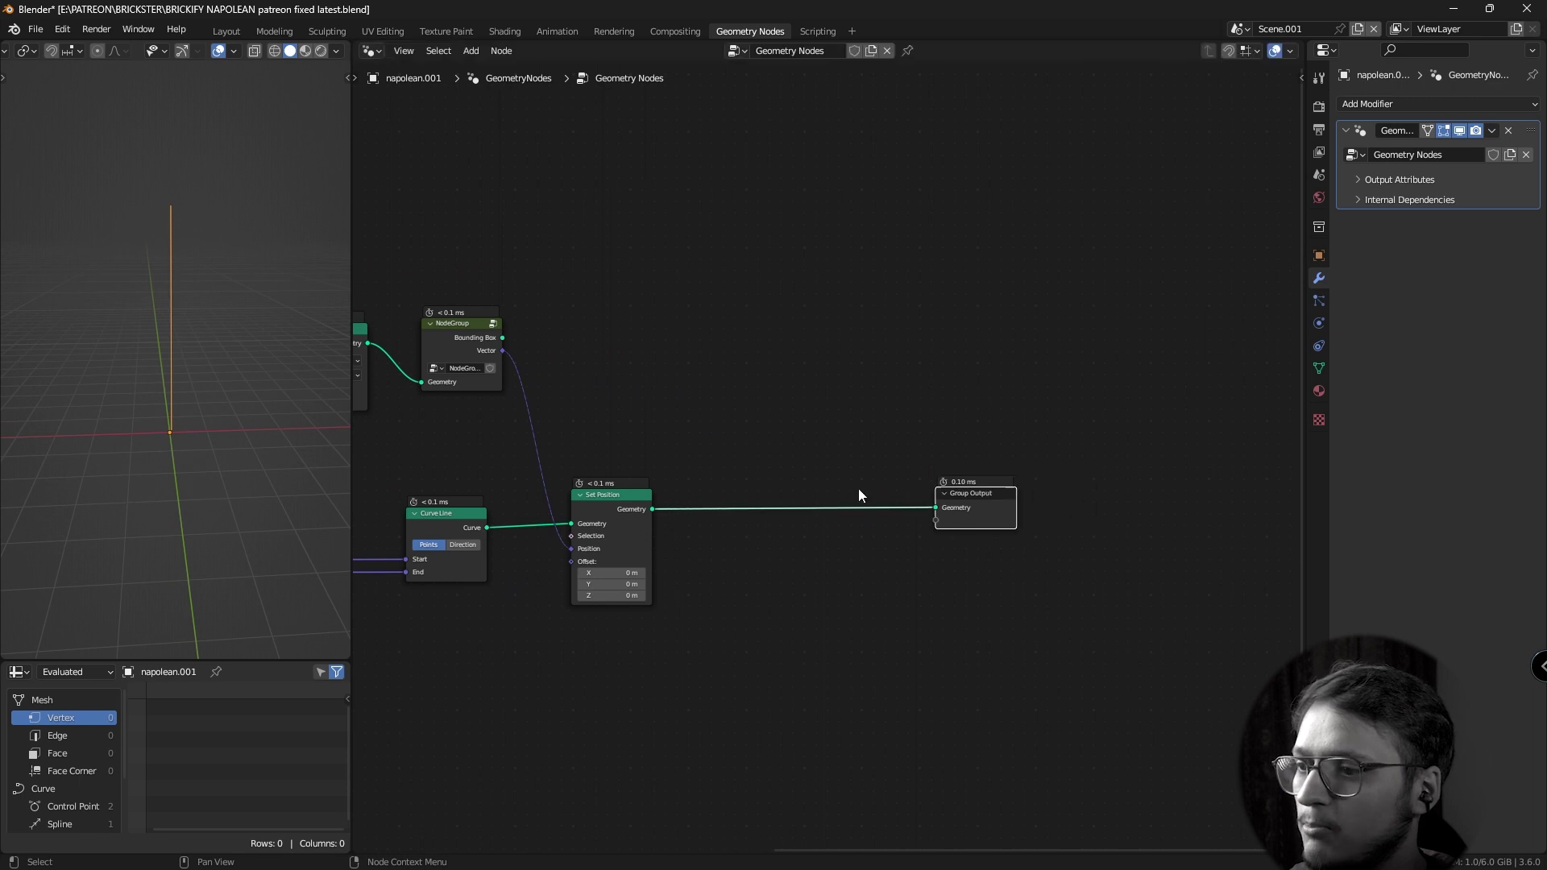
Insert an Instance on Points node just before the Group Output.
key("shift+a")
left_click(795, 490)
type("inn")
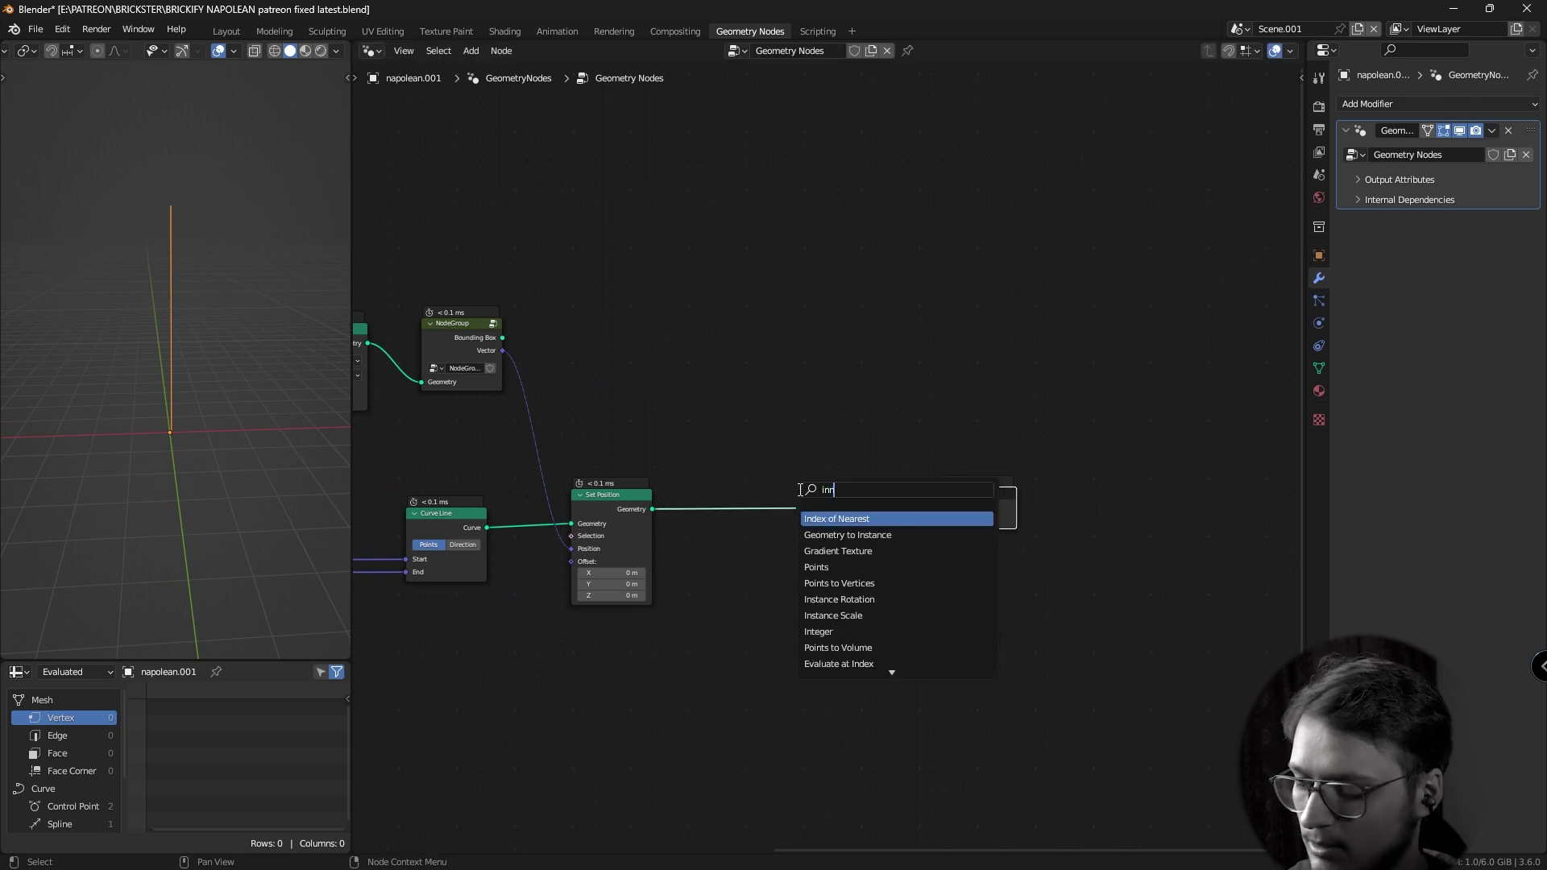
key("BackSpace")
type("sta")
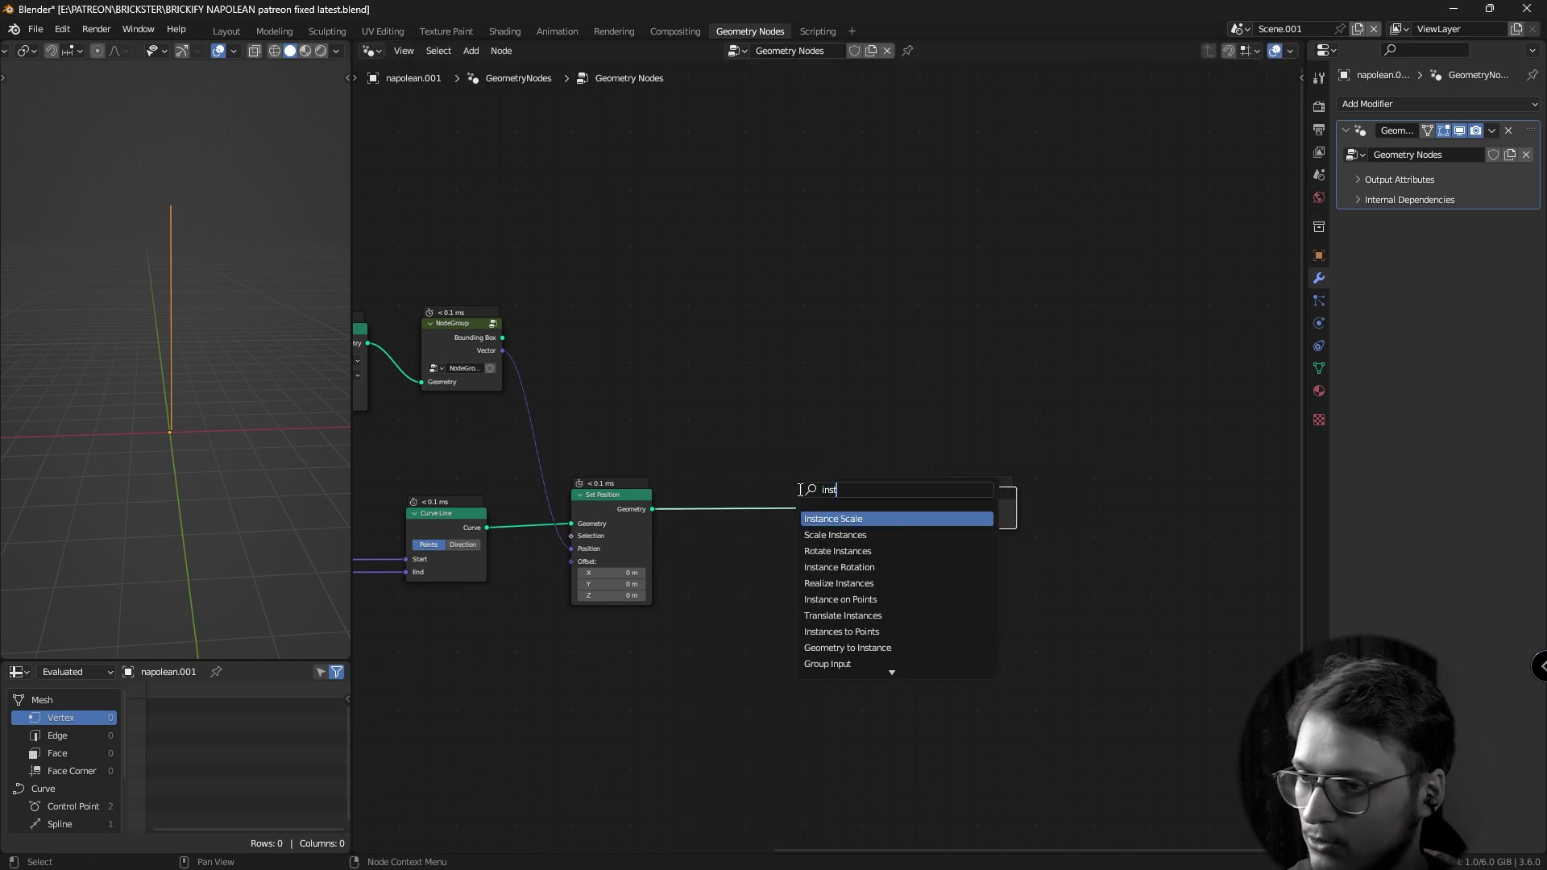
left_click(864, 597)
left_click(878, 565)
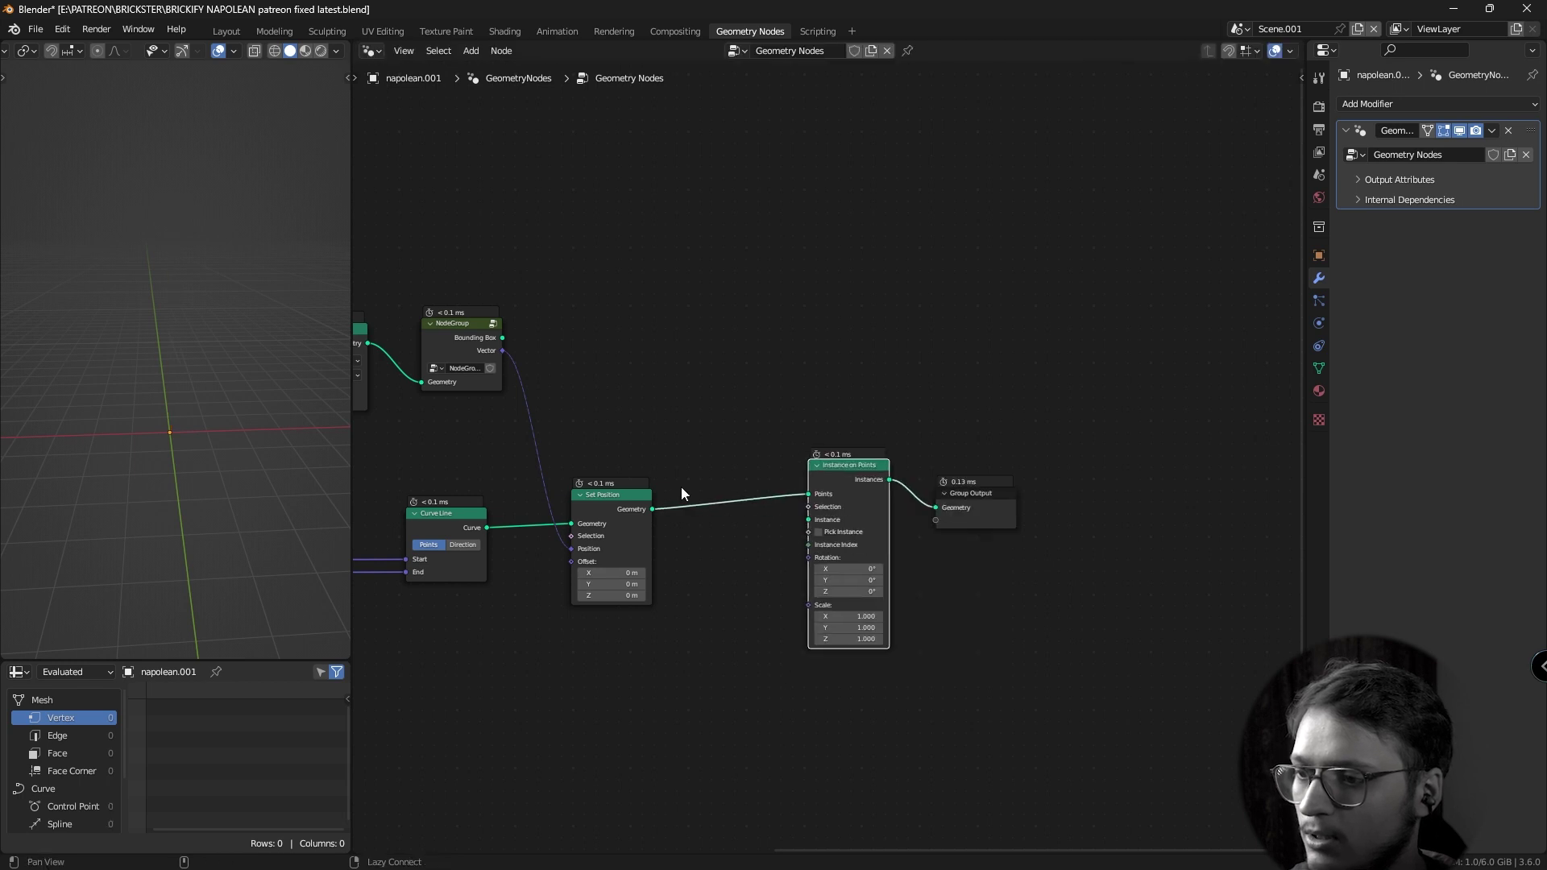
Feed Delete Geometry's Geometry into the Instance socket and tidy the node layout.
middle_click_drag(680, 486, 830, 499)
left_click_drag(516, 355, 957, 531)
left_click_drag(602, 345, 613, 304)
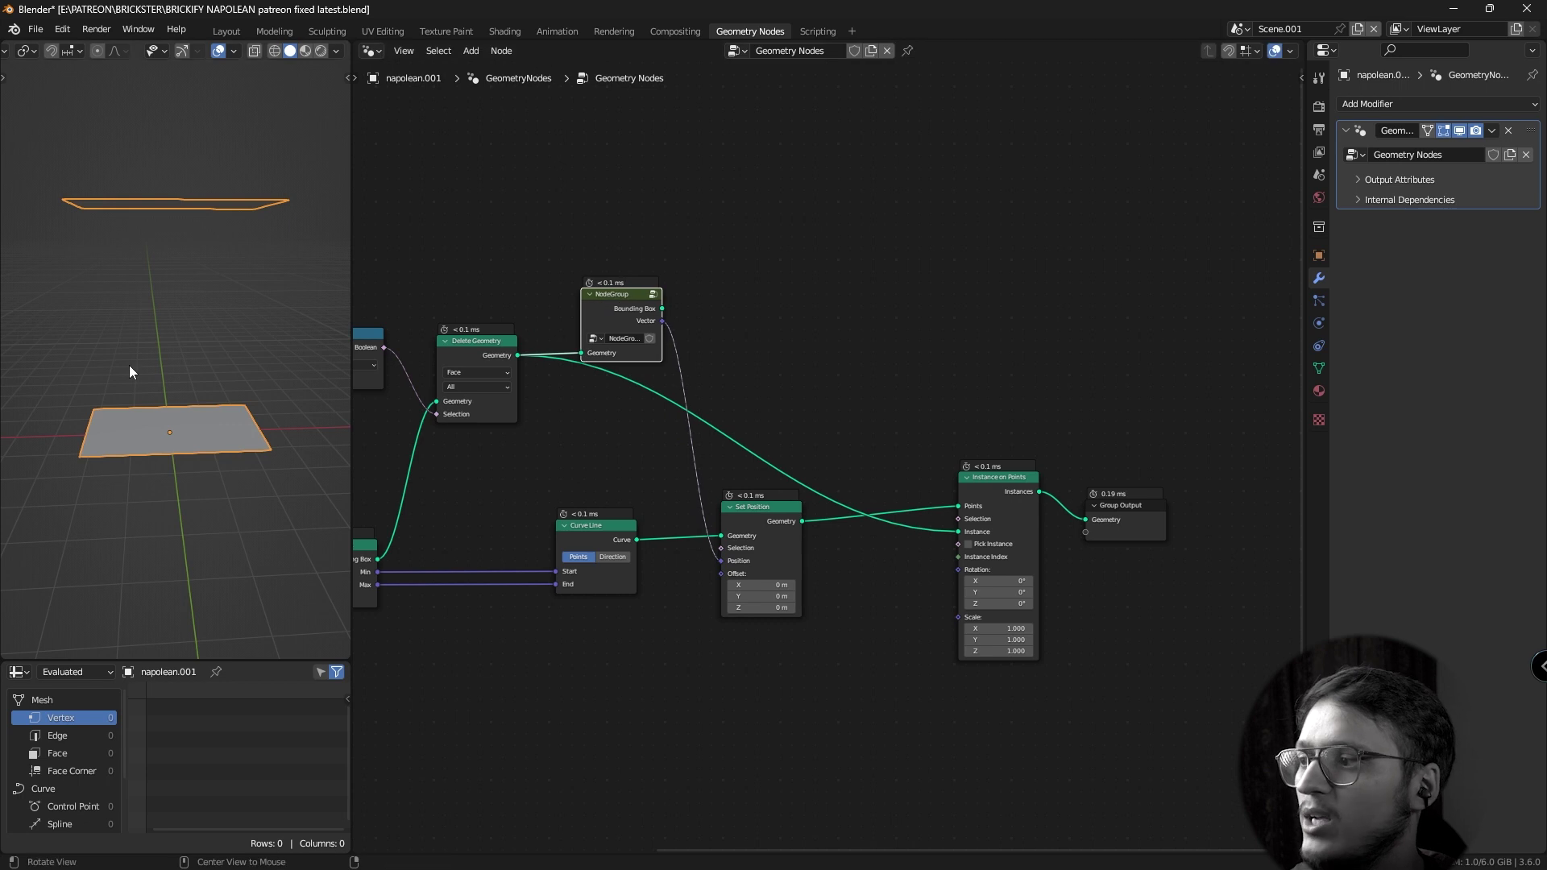
middle_click_drag(129, 364, 158, 157)
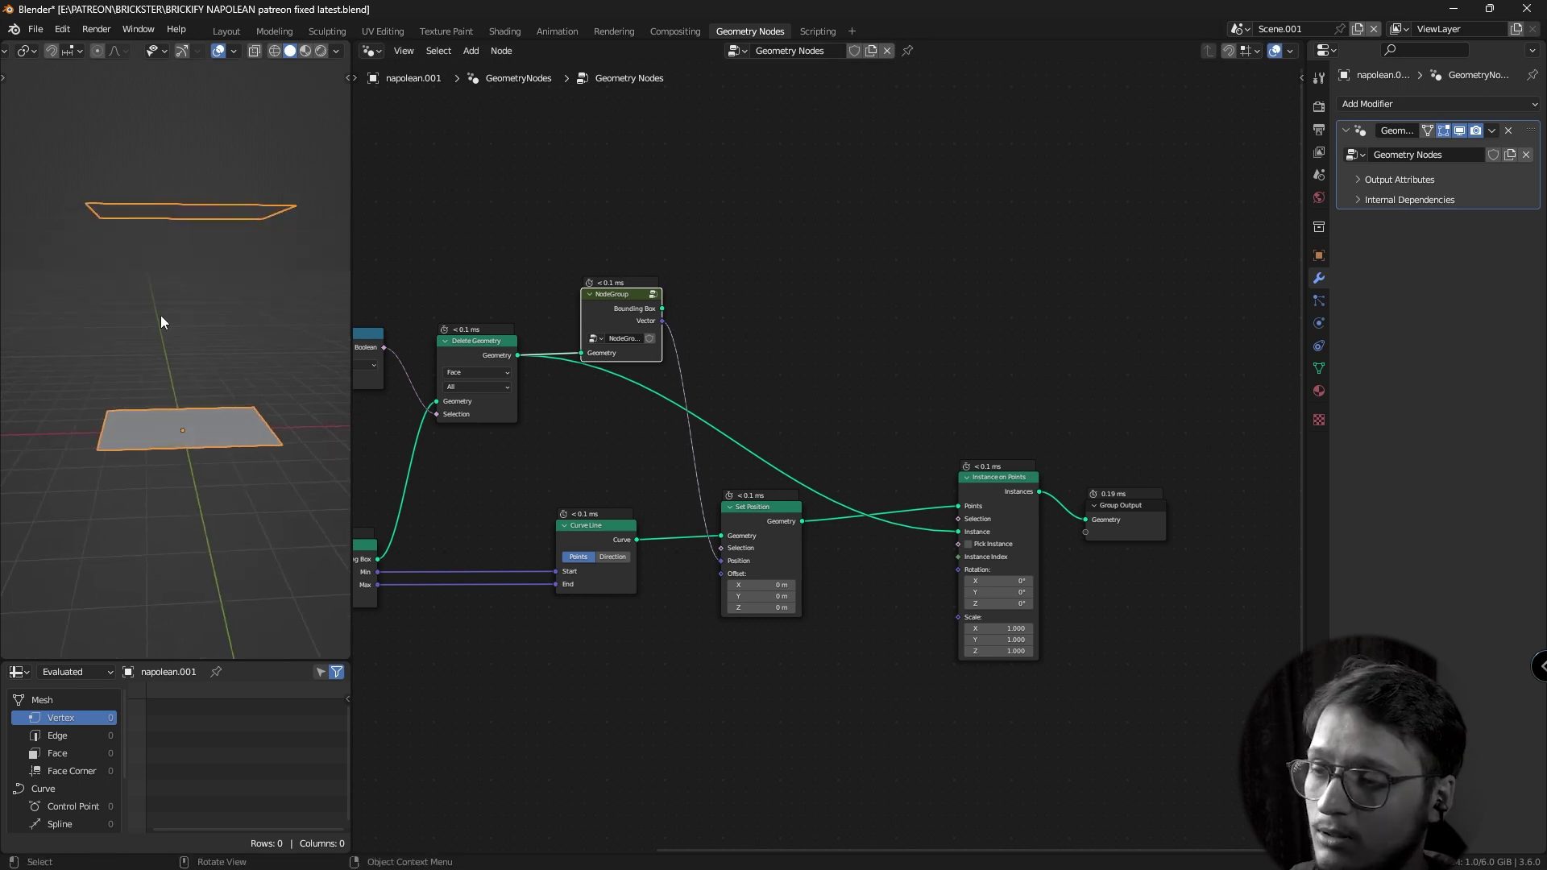
left_click_drag(999, 477, 1029, 490)
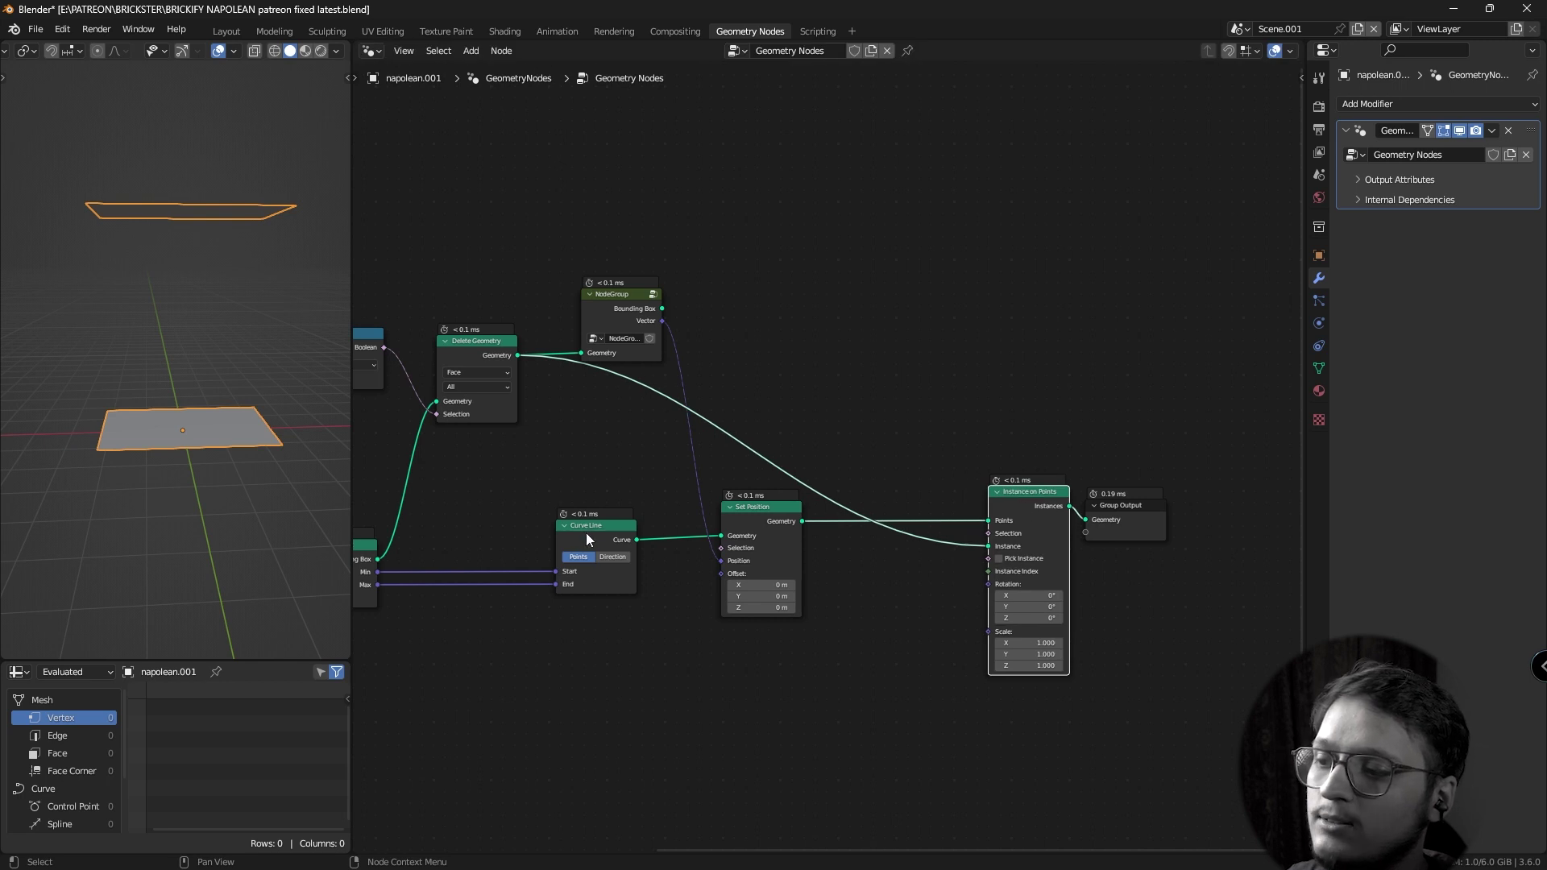
left_click_drag(587, 536, 576, 537)
left_click_drag(780, 525, 743, 539)
Insert a Resample Curve node after Set Position and switch it to Length mode.
key("shift+a")
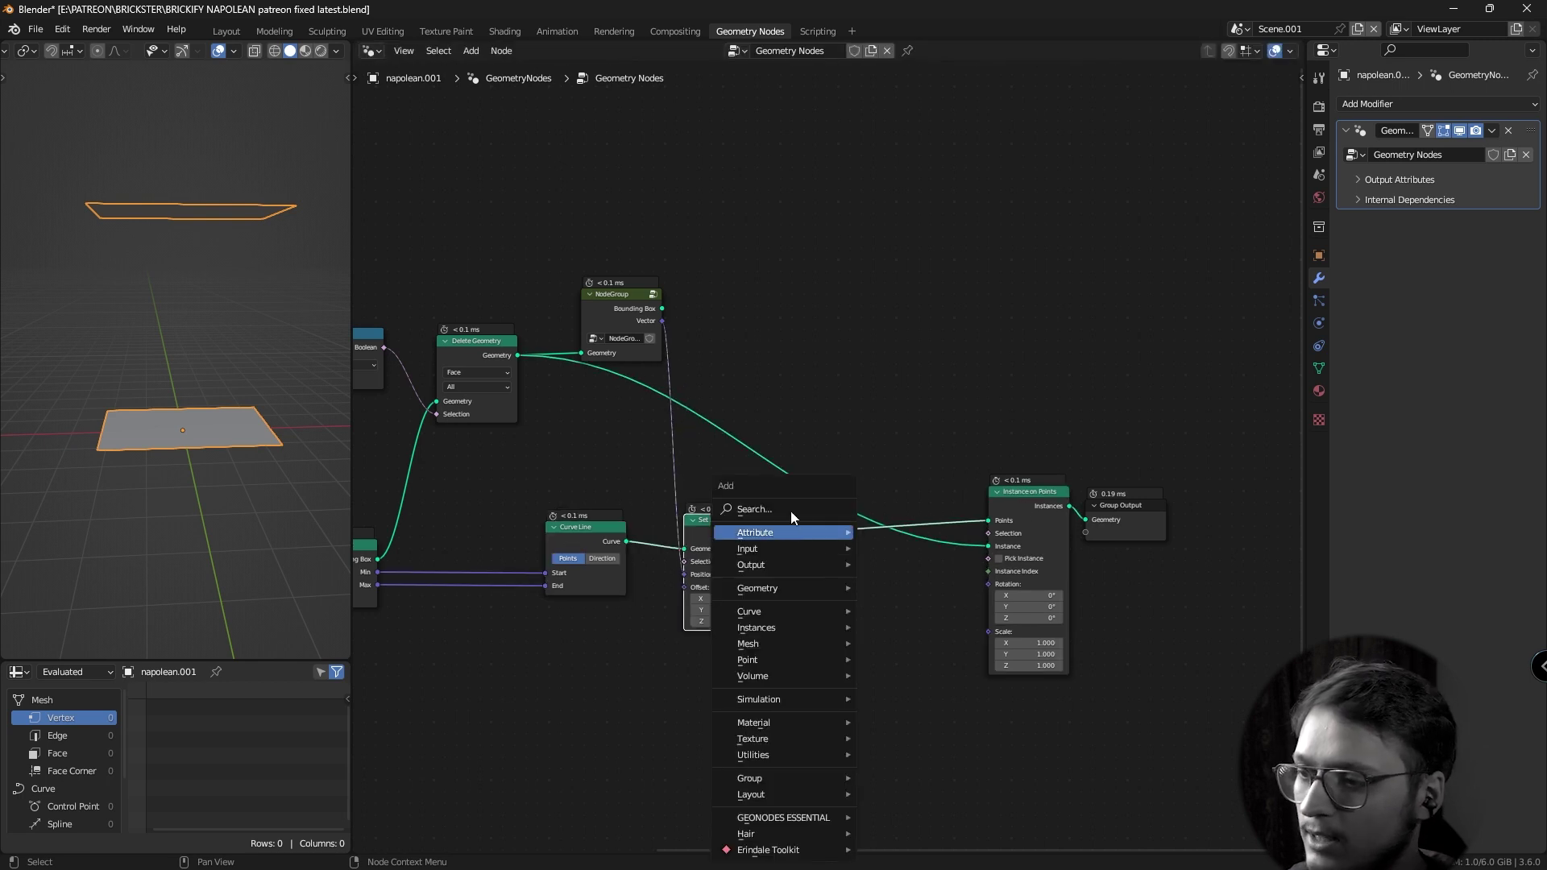
type("resa")
left_click(842, 537)
left_click(828, 554)
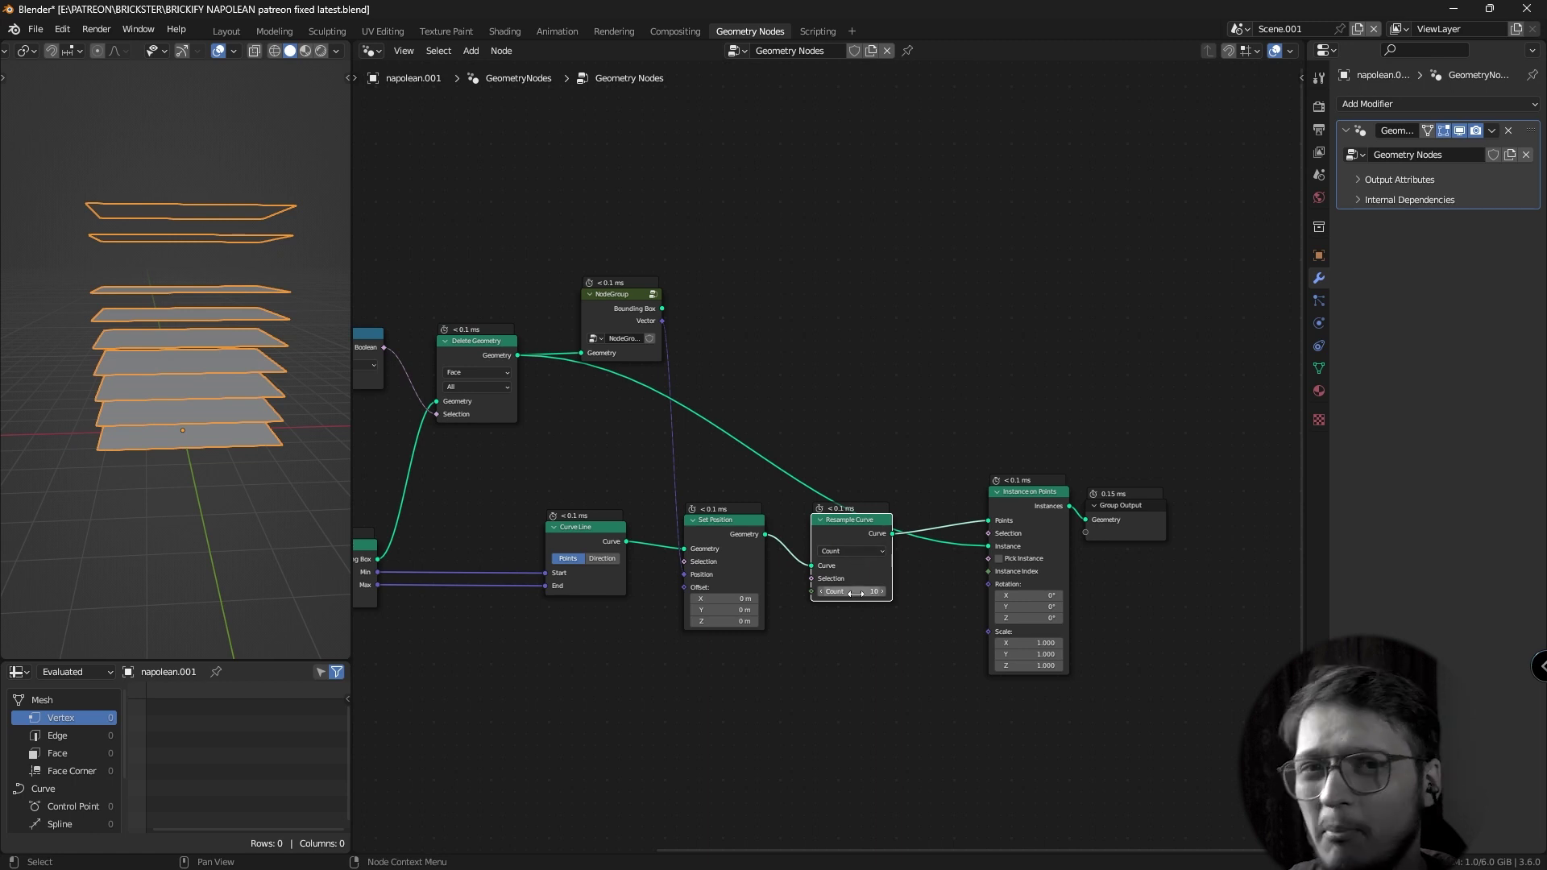
left_click(859, 553)
left_click(851, 590)
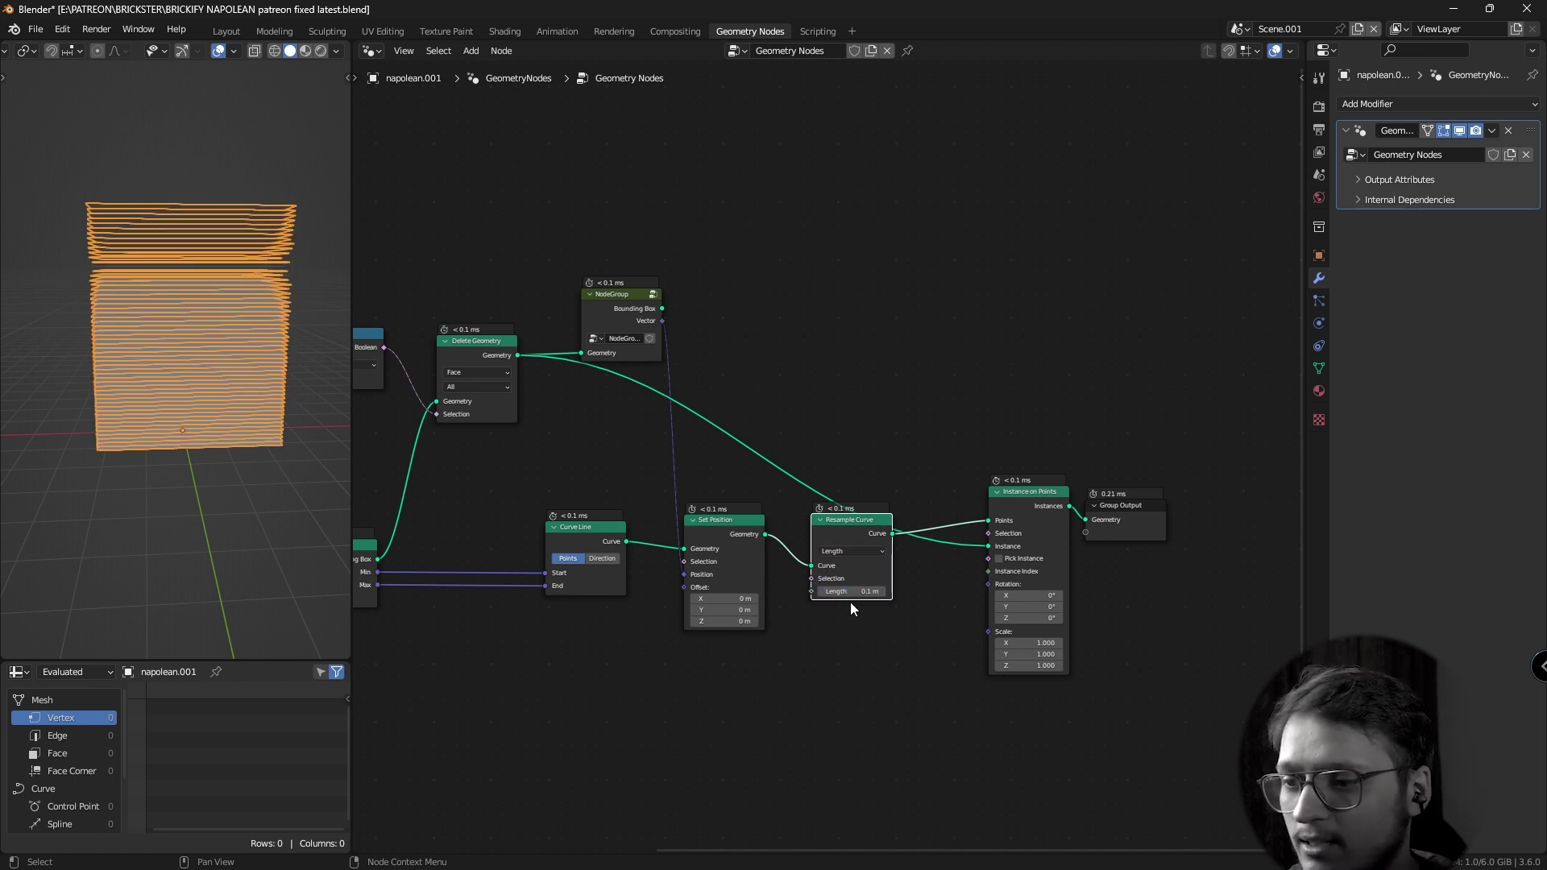
Drive Resample's Length from a Group Input and set the modifier Length to 0.22 m.
left_click_drag(808, 592, 793, 647)
type("inpu")
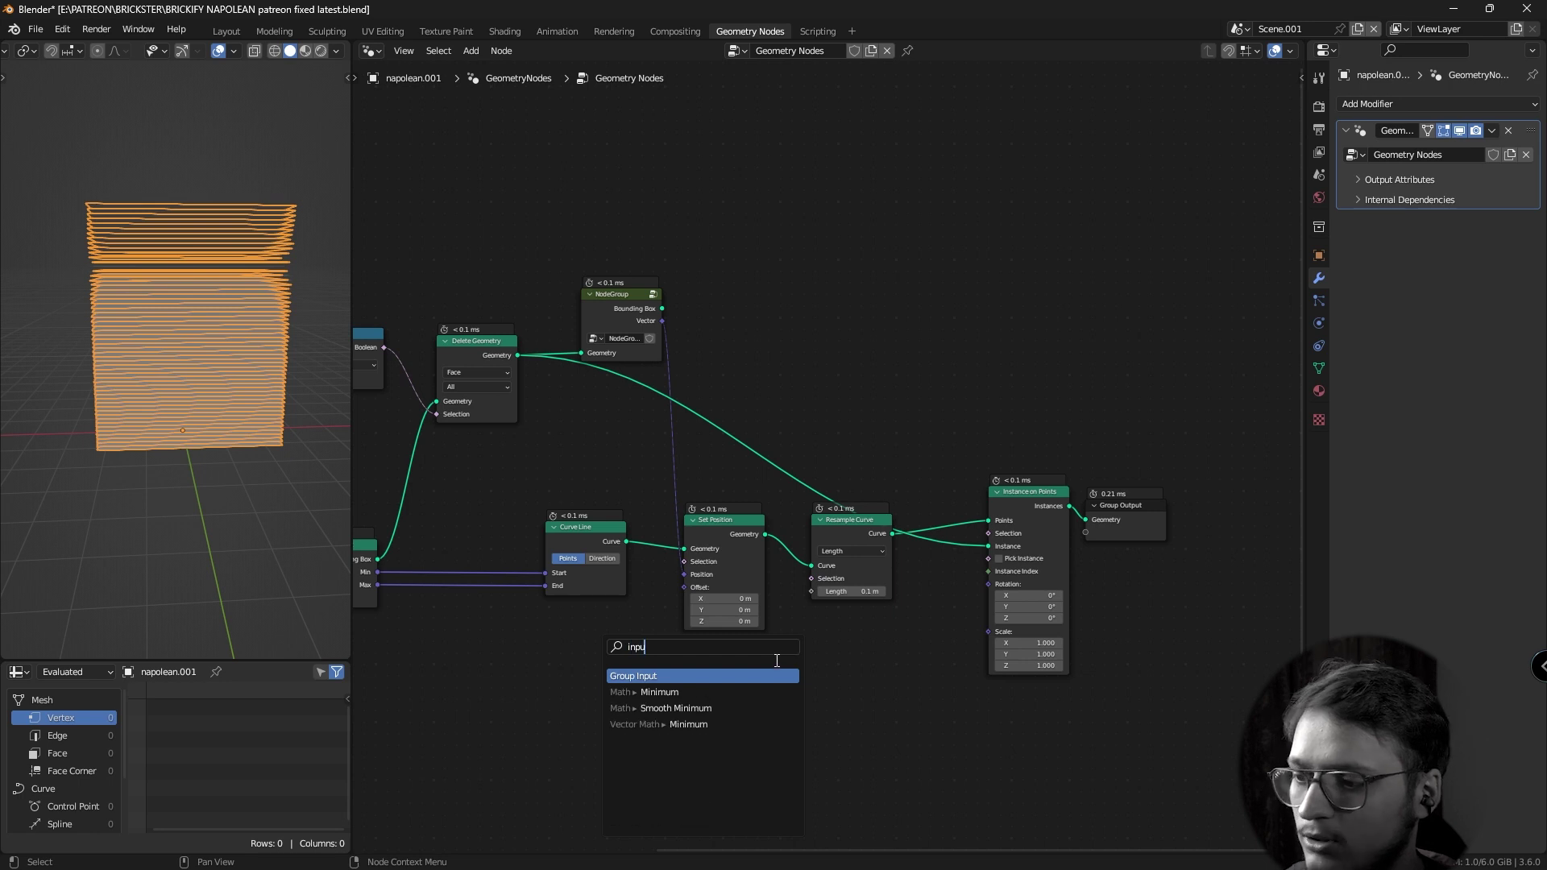
key("Return")
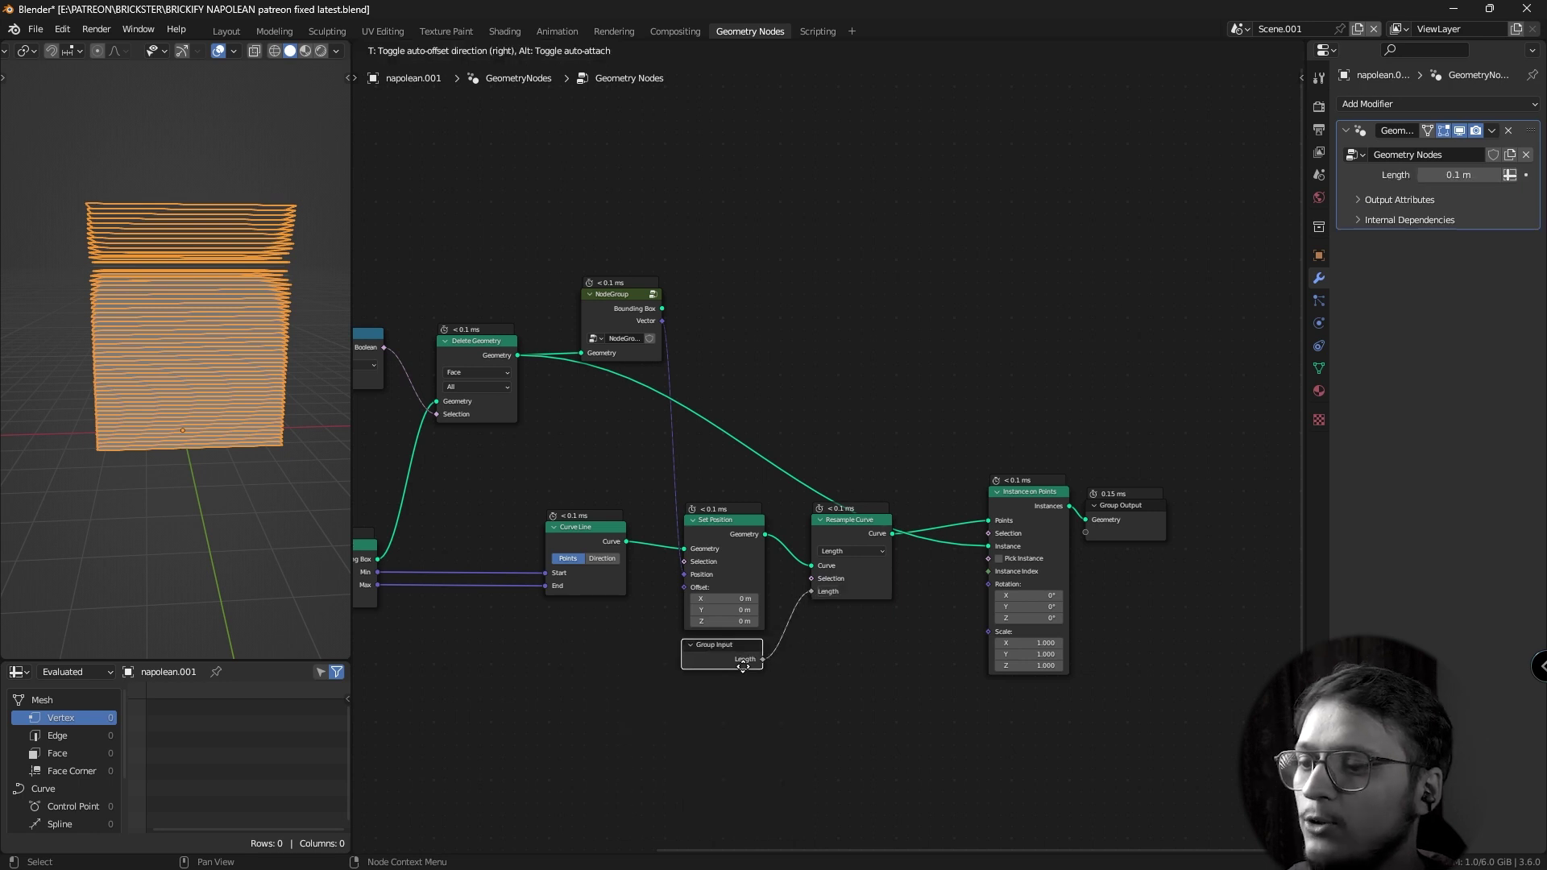
left_click(762, 657)
left_click_drag(1447, 174, 1497, 174)
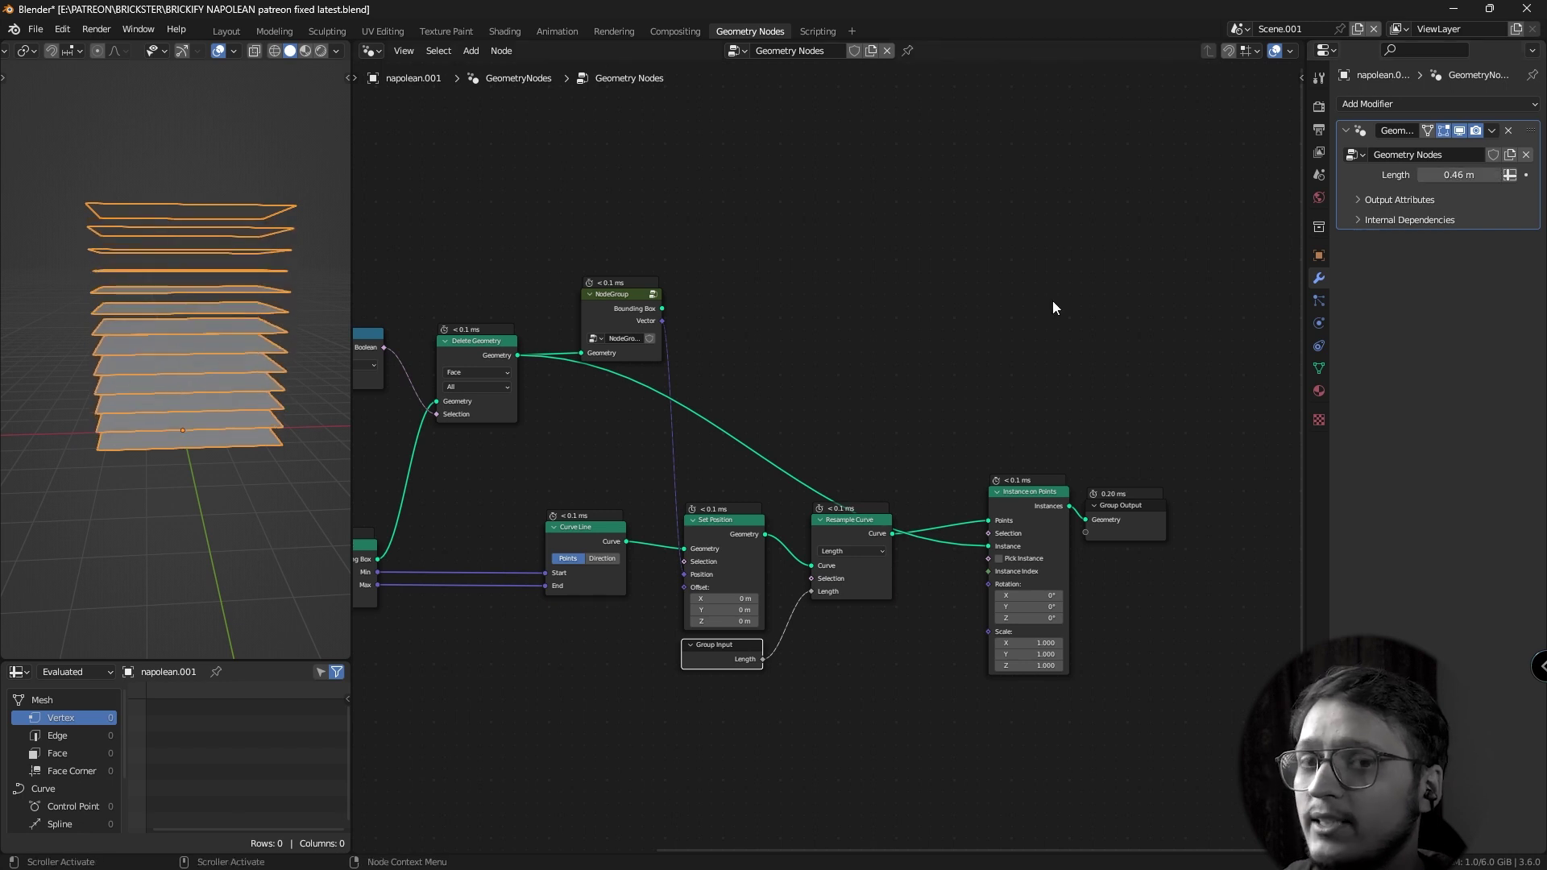
middle_click_drag(181, 380, 218, 398)
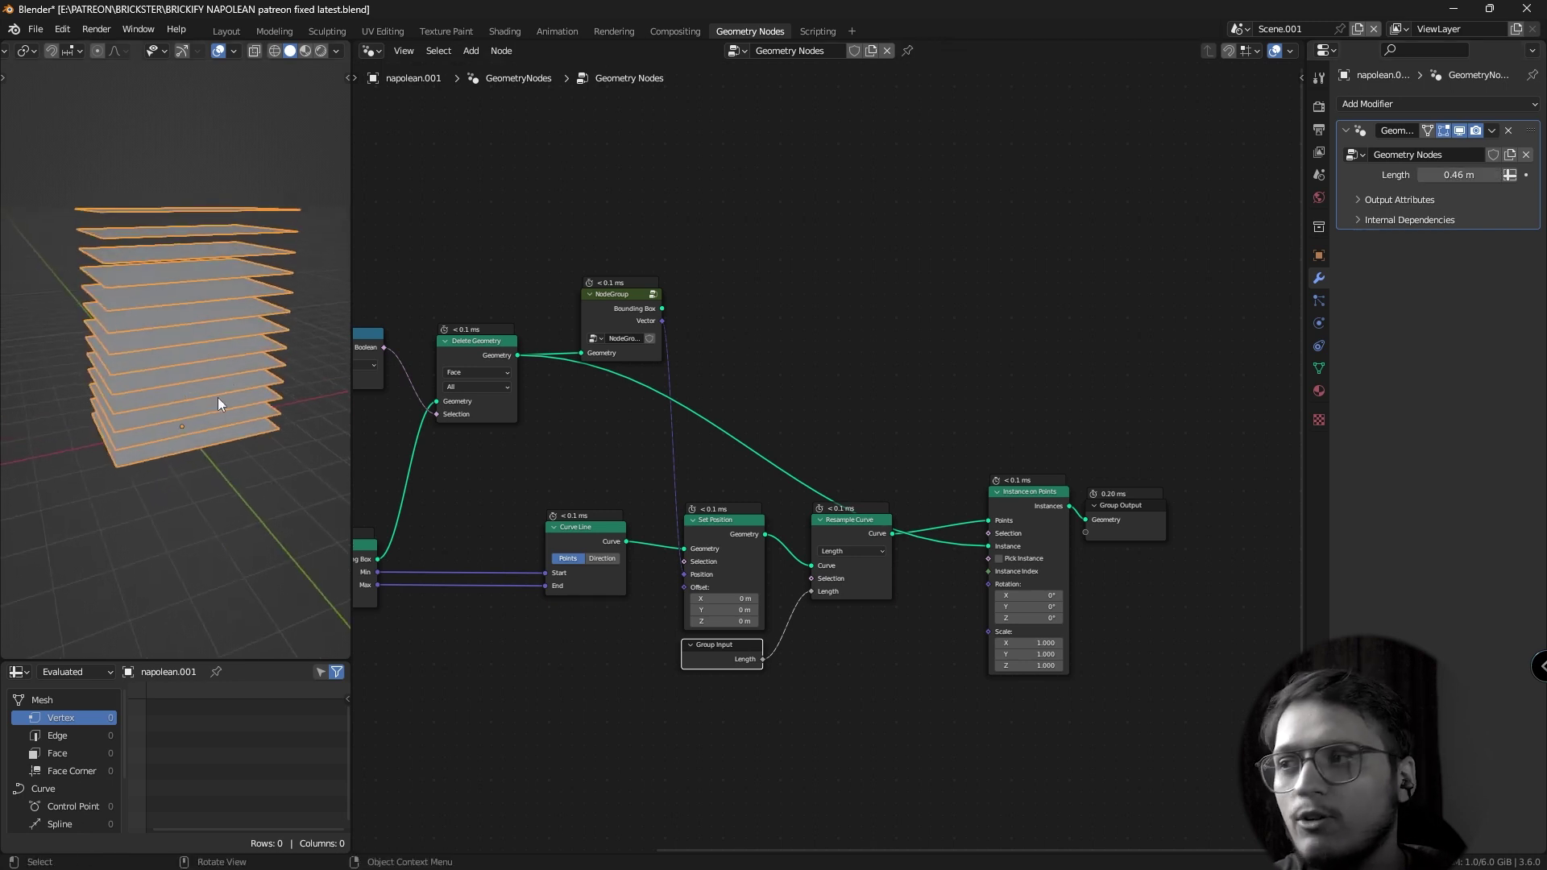
middle_click_drag(206, 361, 188, 327)
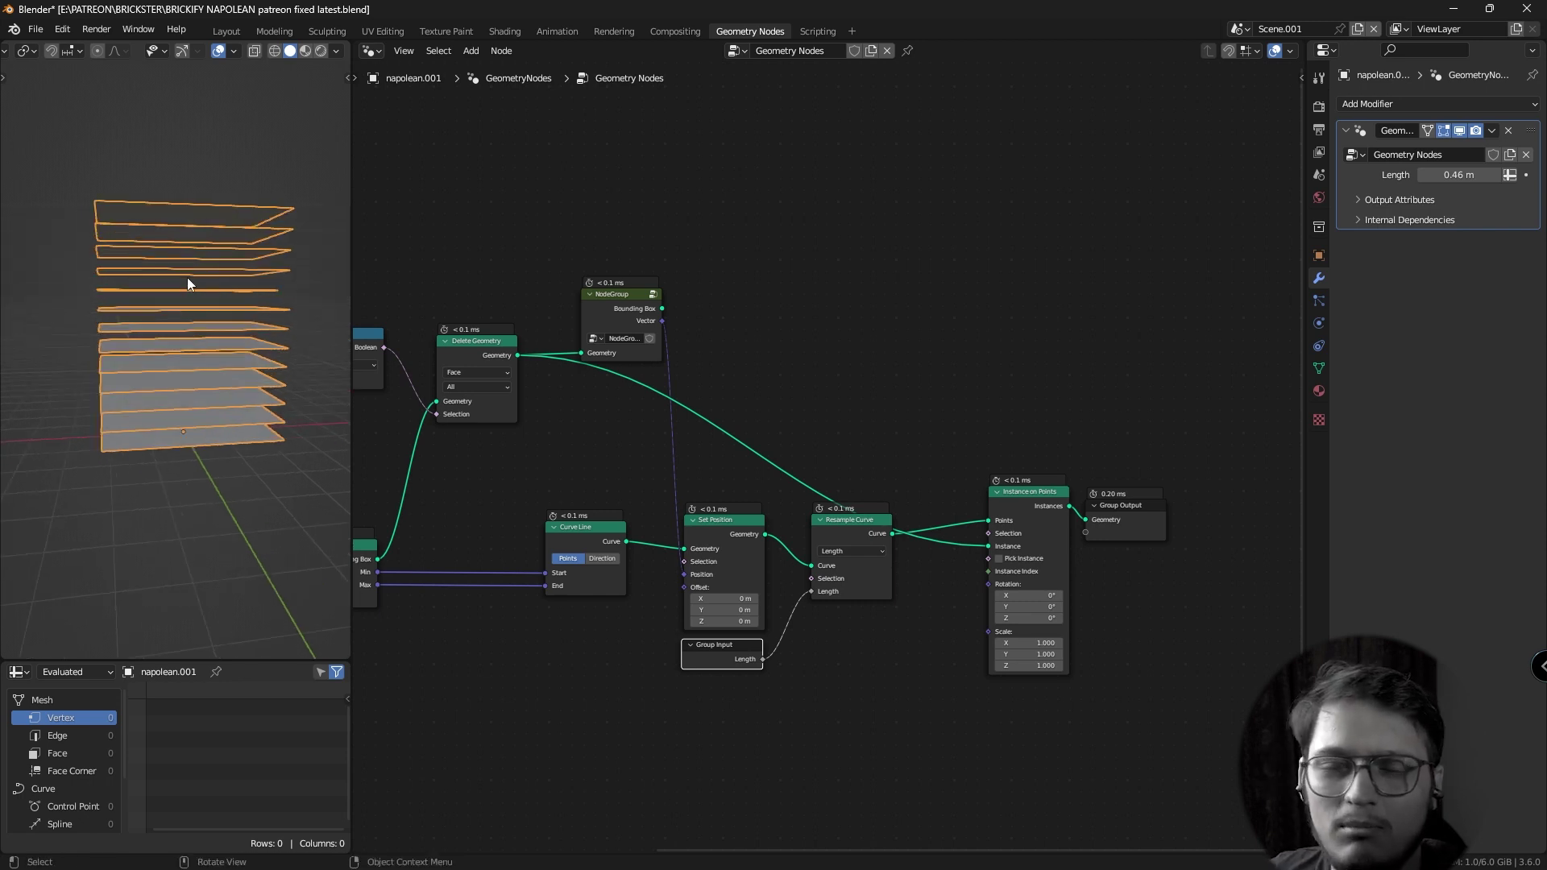
middle_click_drag(186, 285, 187, 311)
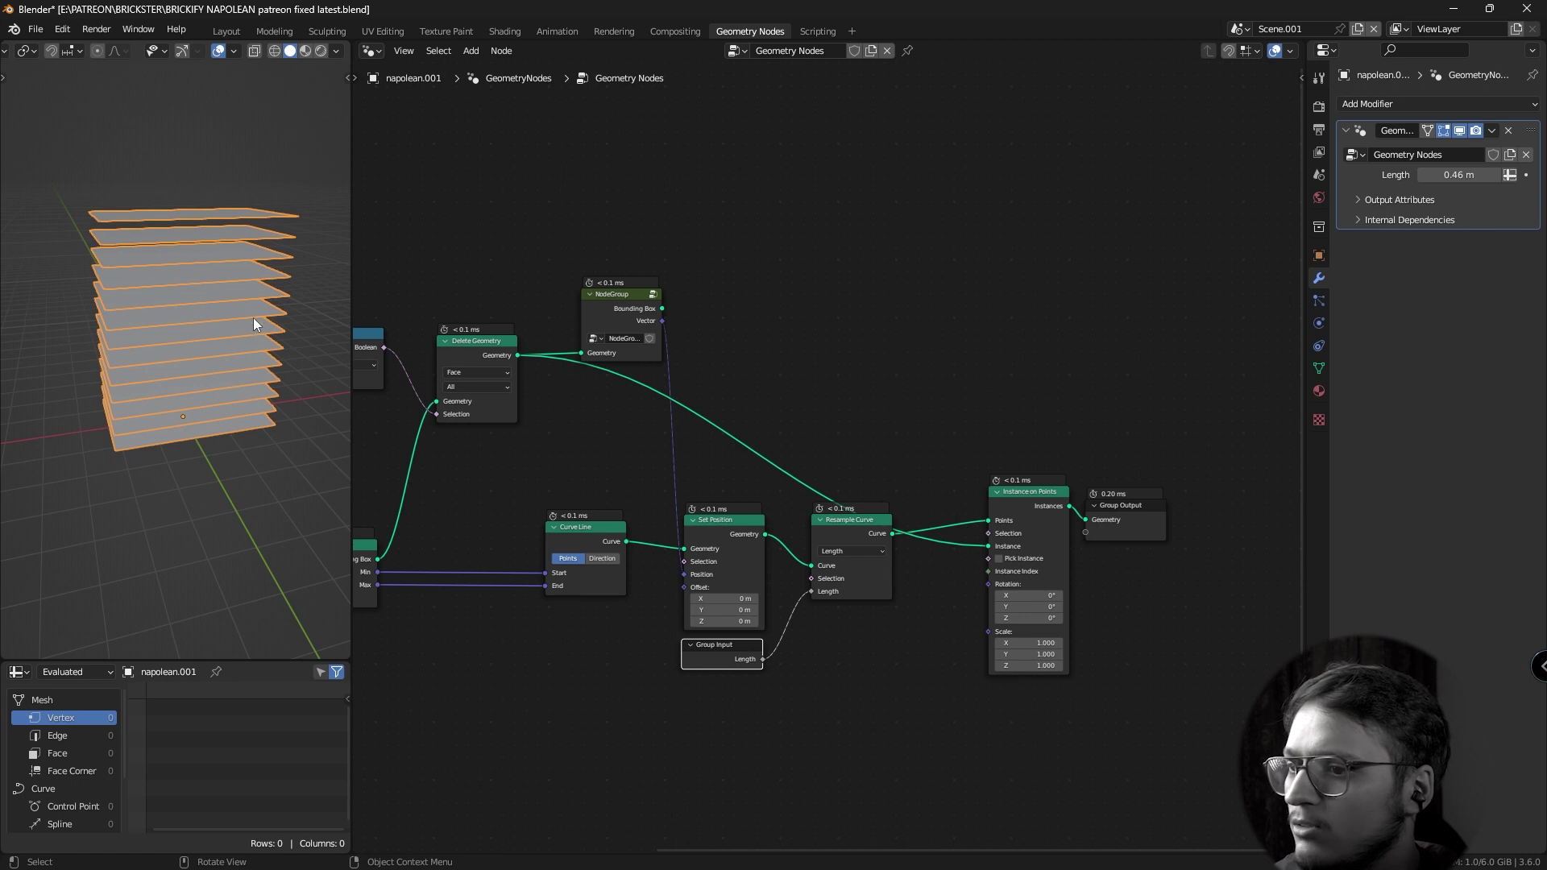
left_click_drag(1454, 175, 1416, 175)
scroll(955, 590, "up", 2)
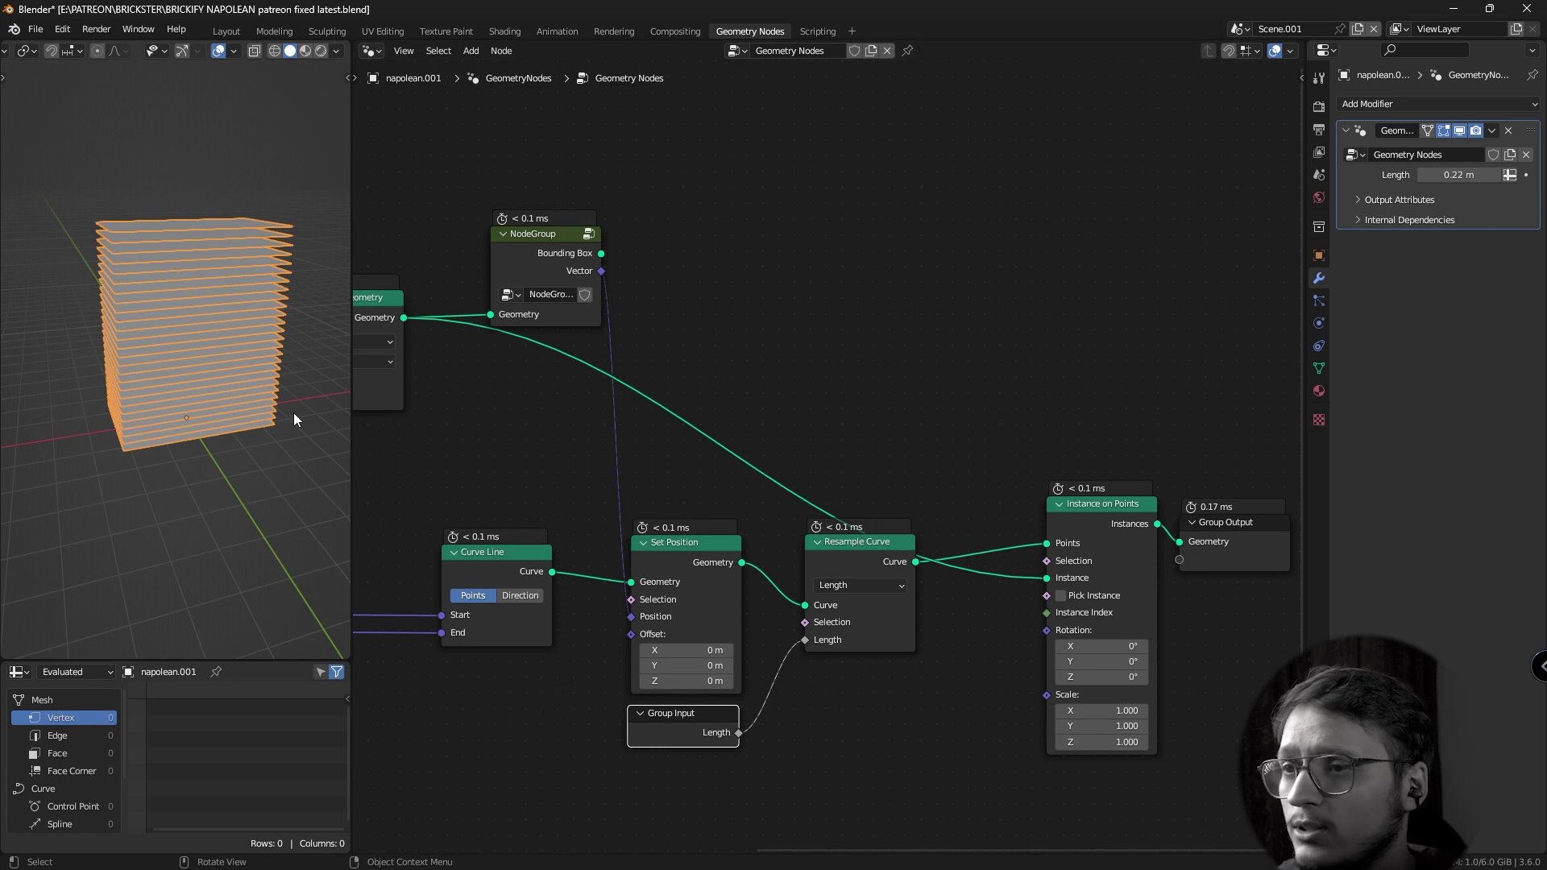
Hide the modifier result and, in Edit Mode, move the bust mesh down along Z and sideways.
left_click(1460, 130)
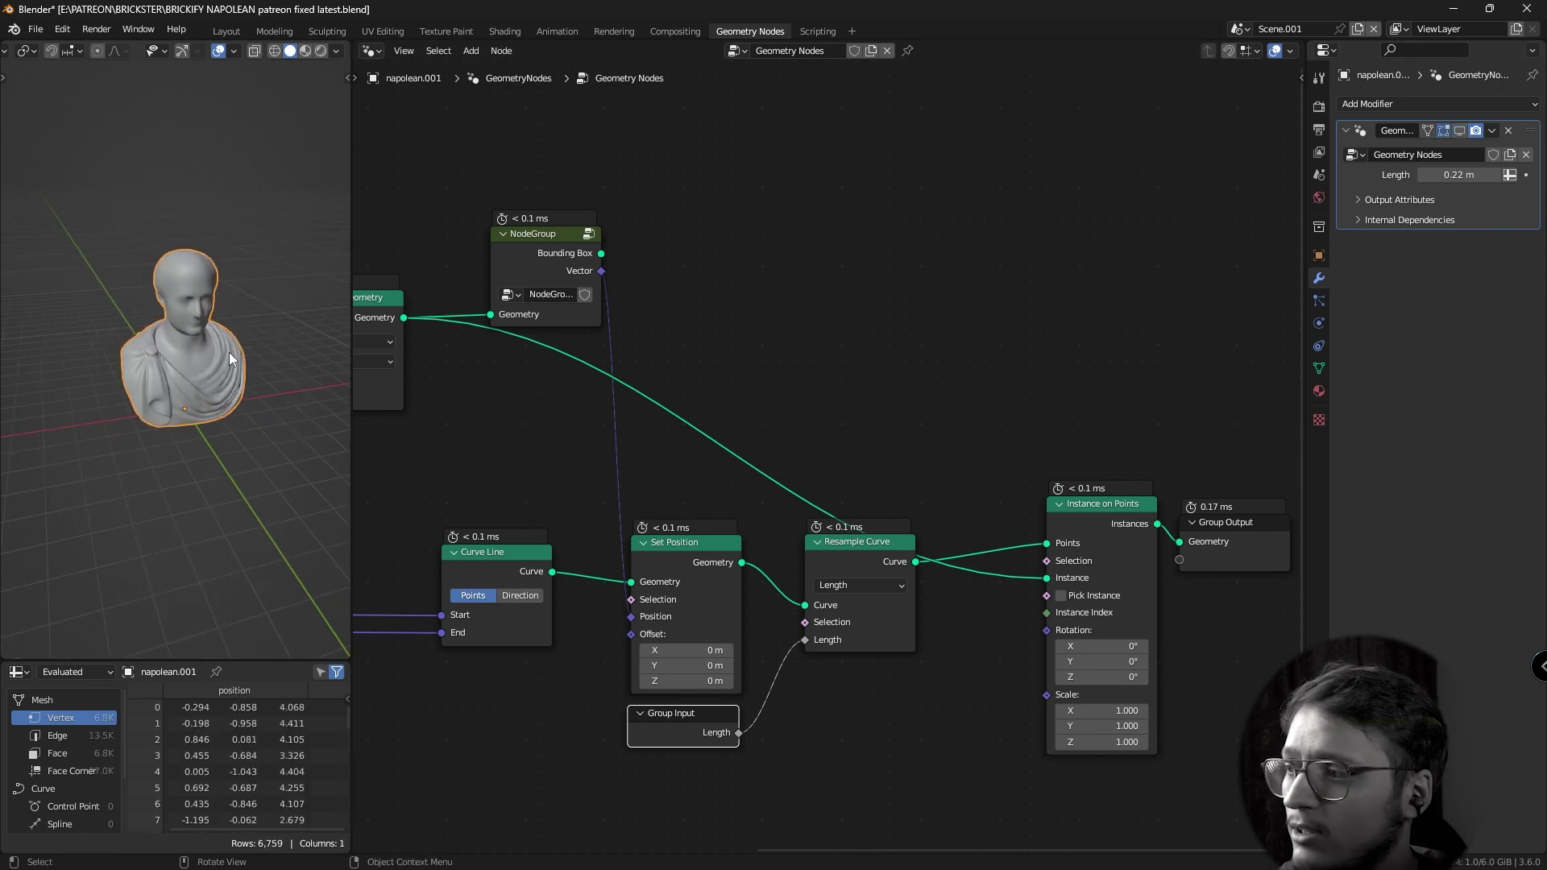
middle_click_drag(229, 352, 176, 350)
key("Tab")
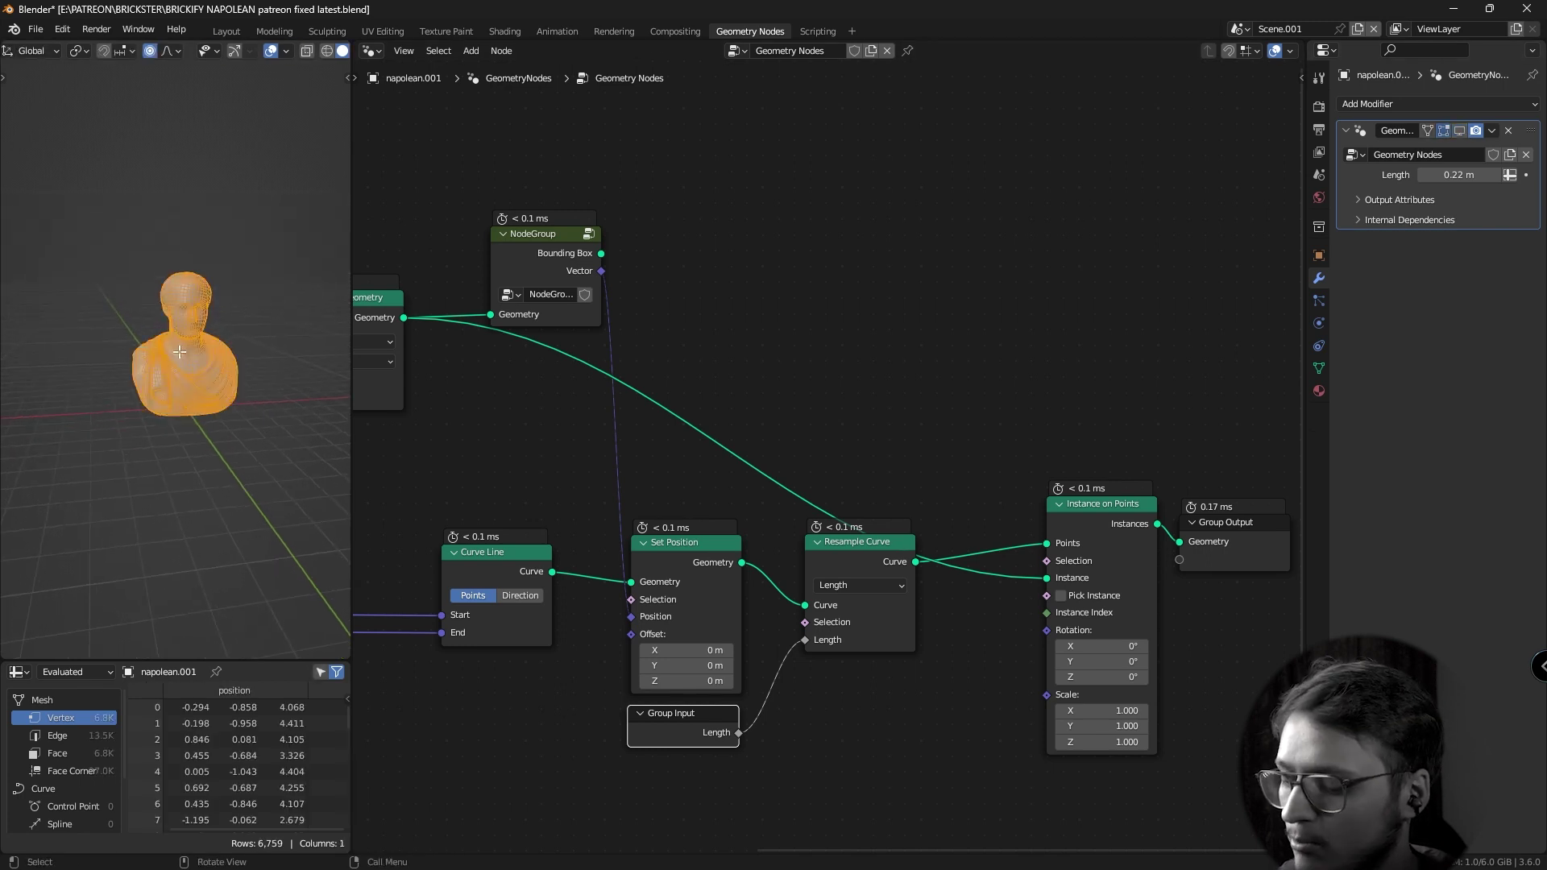
key("g")
key("z")
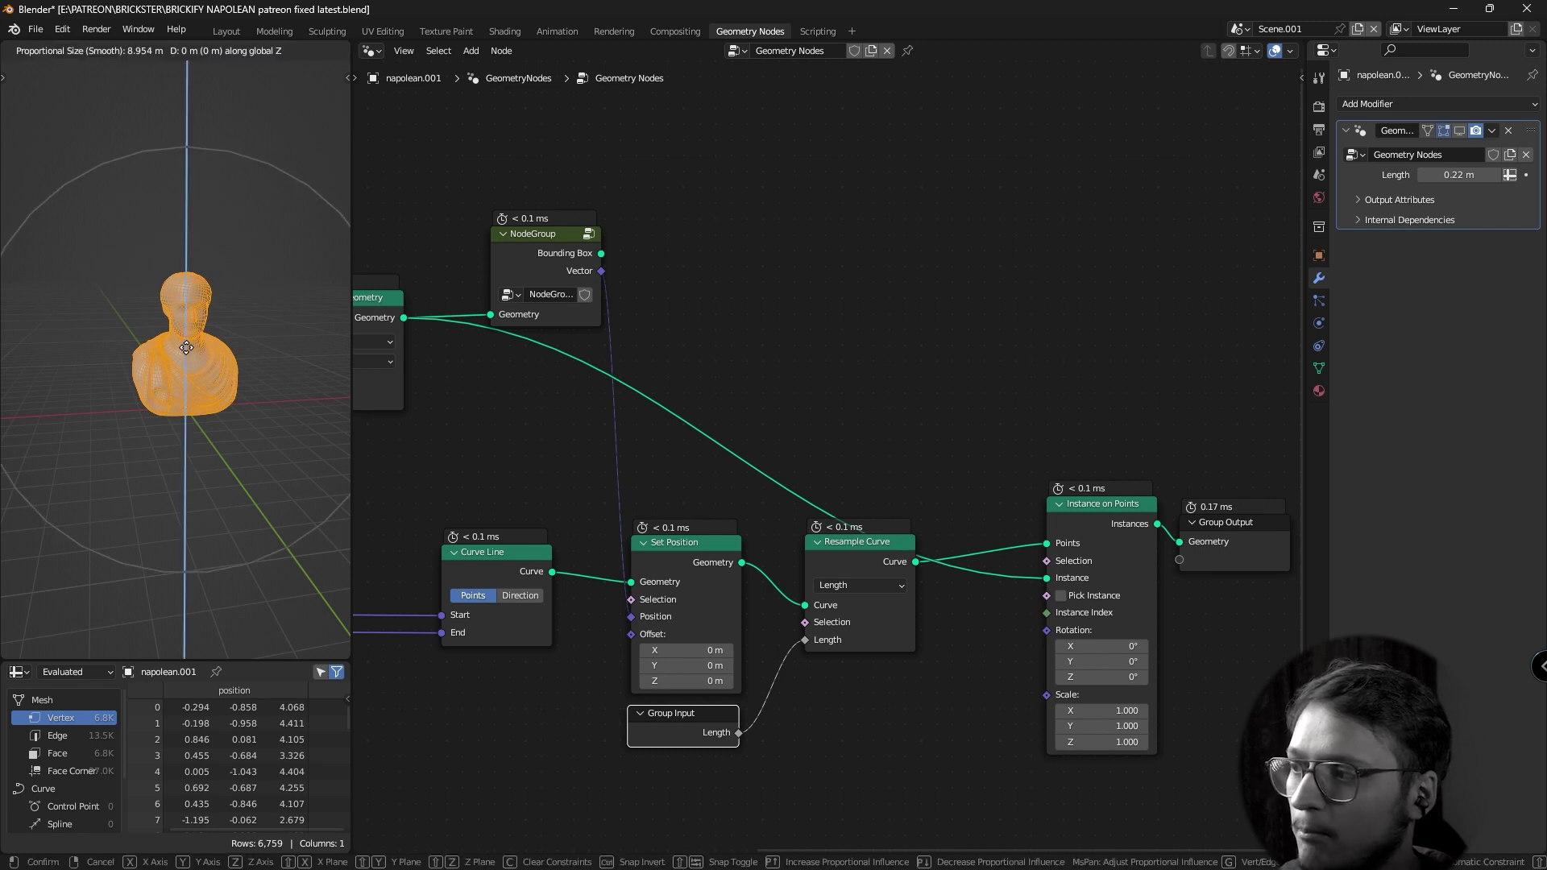
left_click(187, 383)
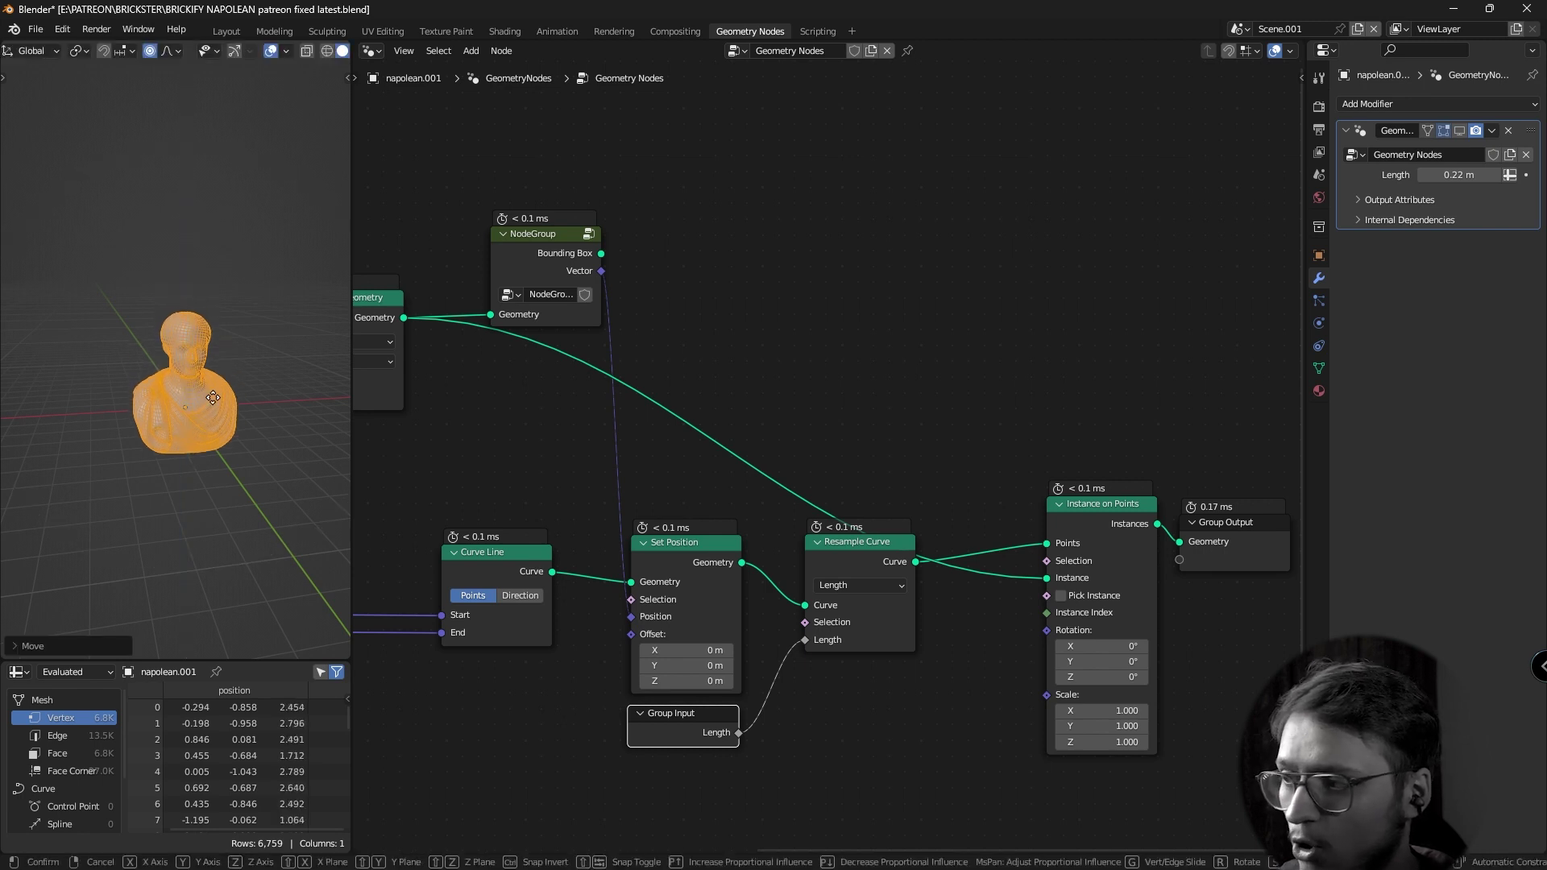
key("shift+z")
left_click(199, 396)
key("q")
mouse_move(159, 385)
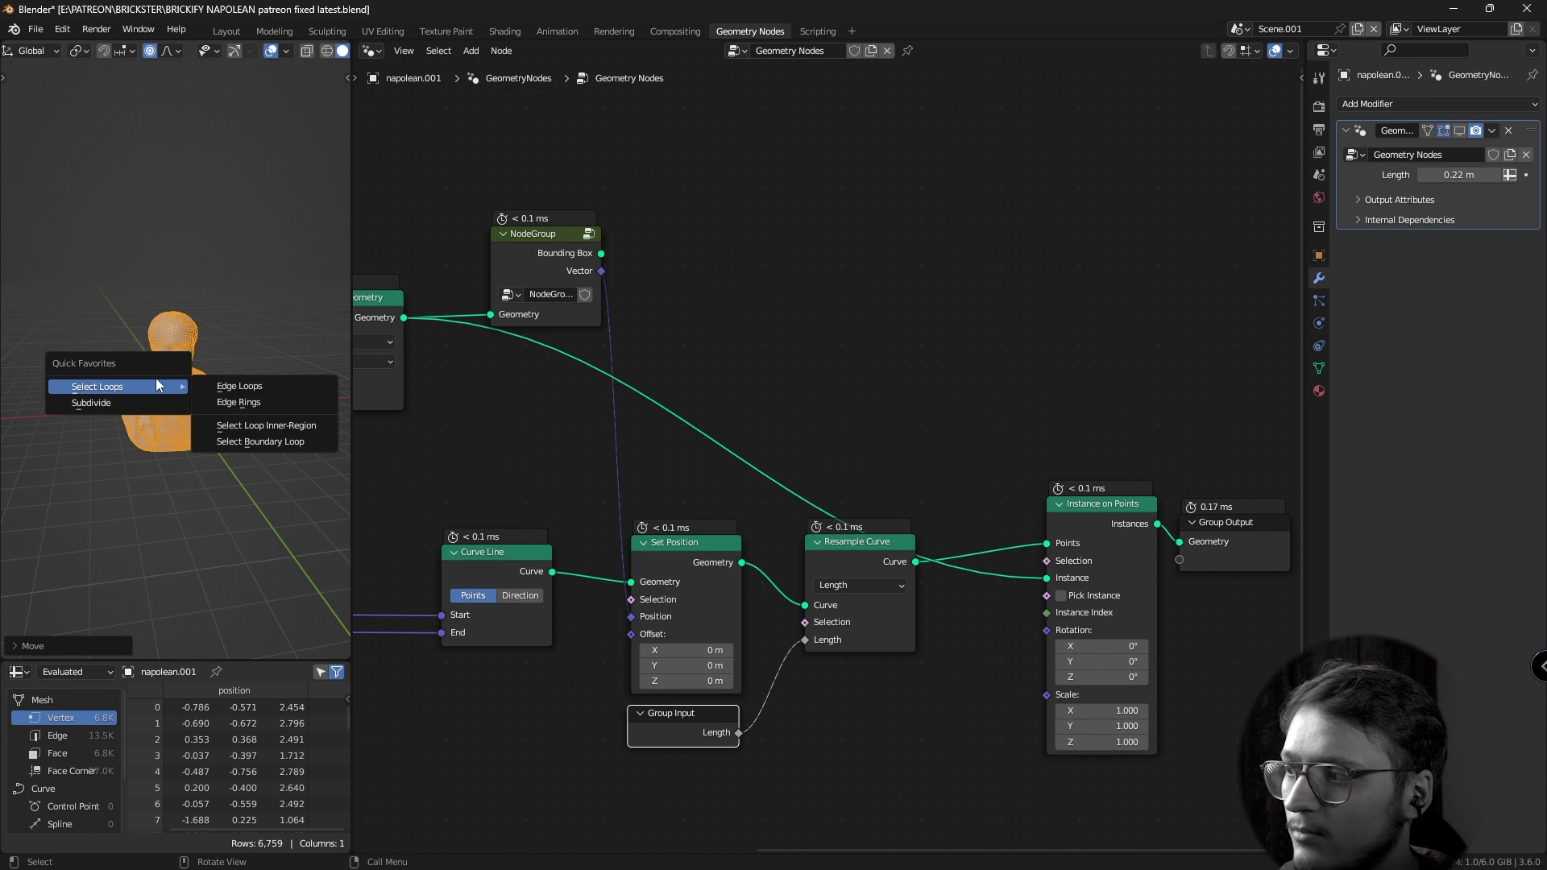
key("Tab")
Toggle the modifier display to compare slices with the bust, leaving it hidden.
middle_click_drag(168, 337, 169, 319)
left_click(1461, 132)
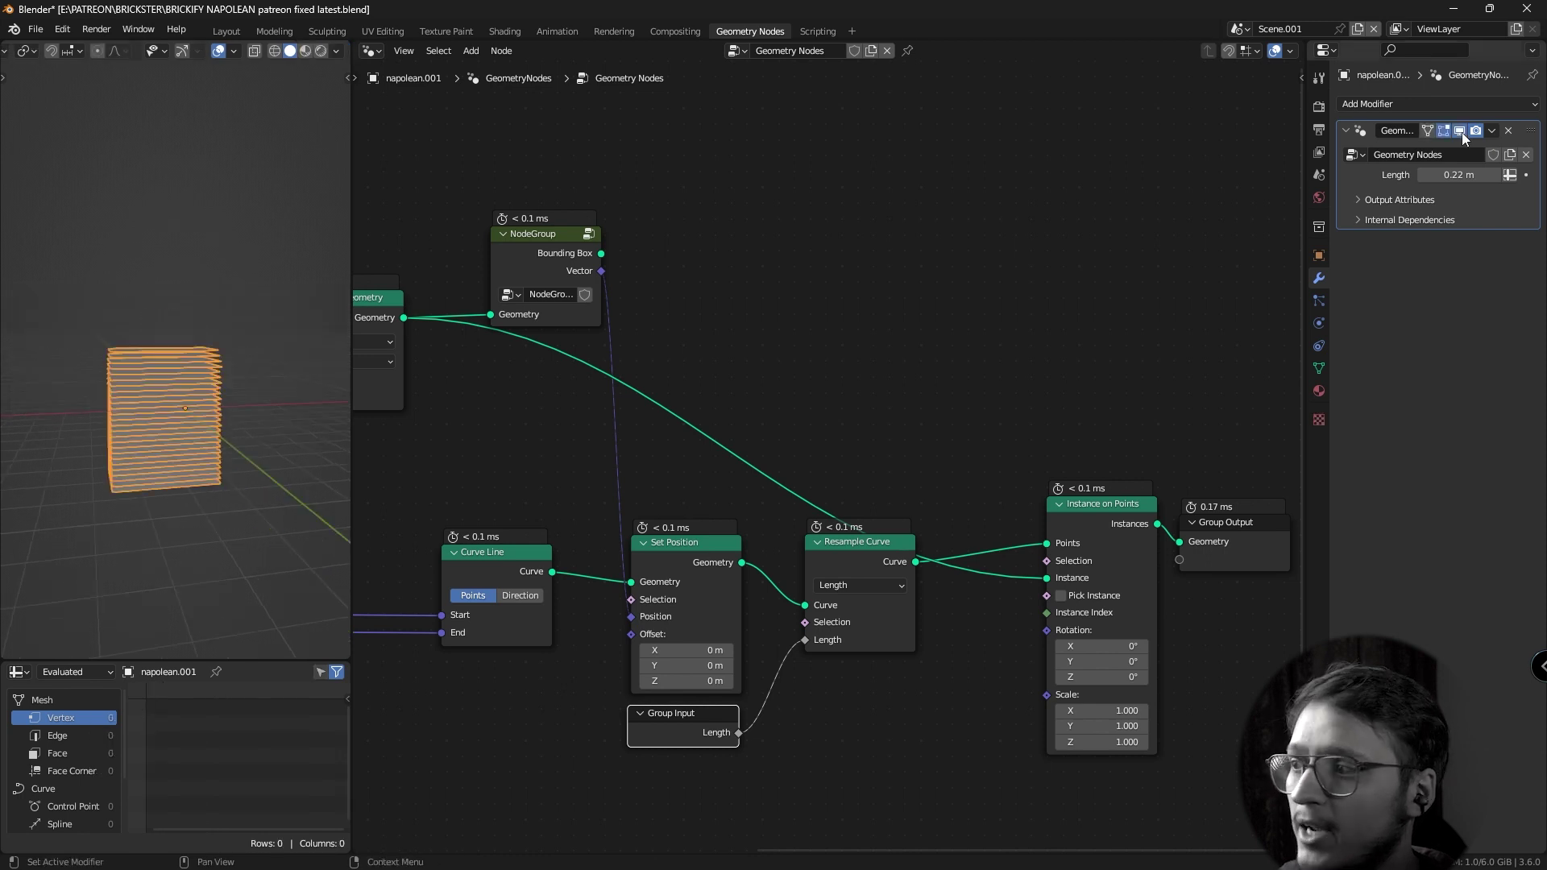
left_click(1459, 131)
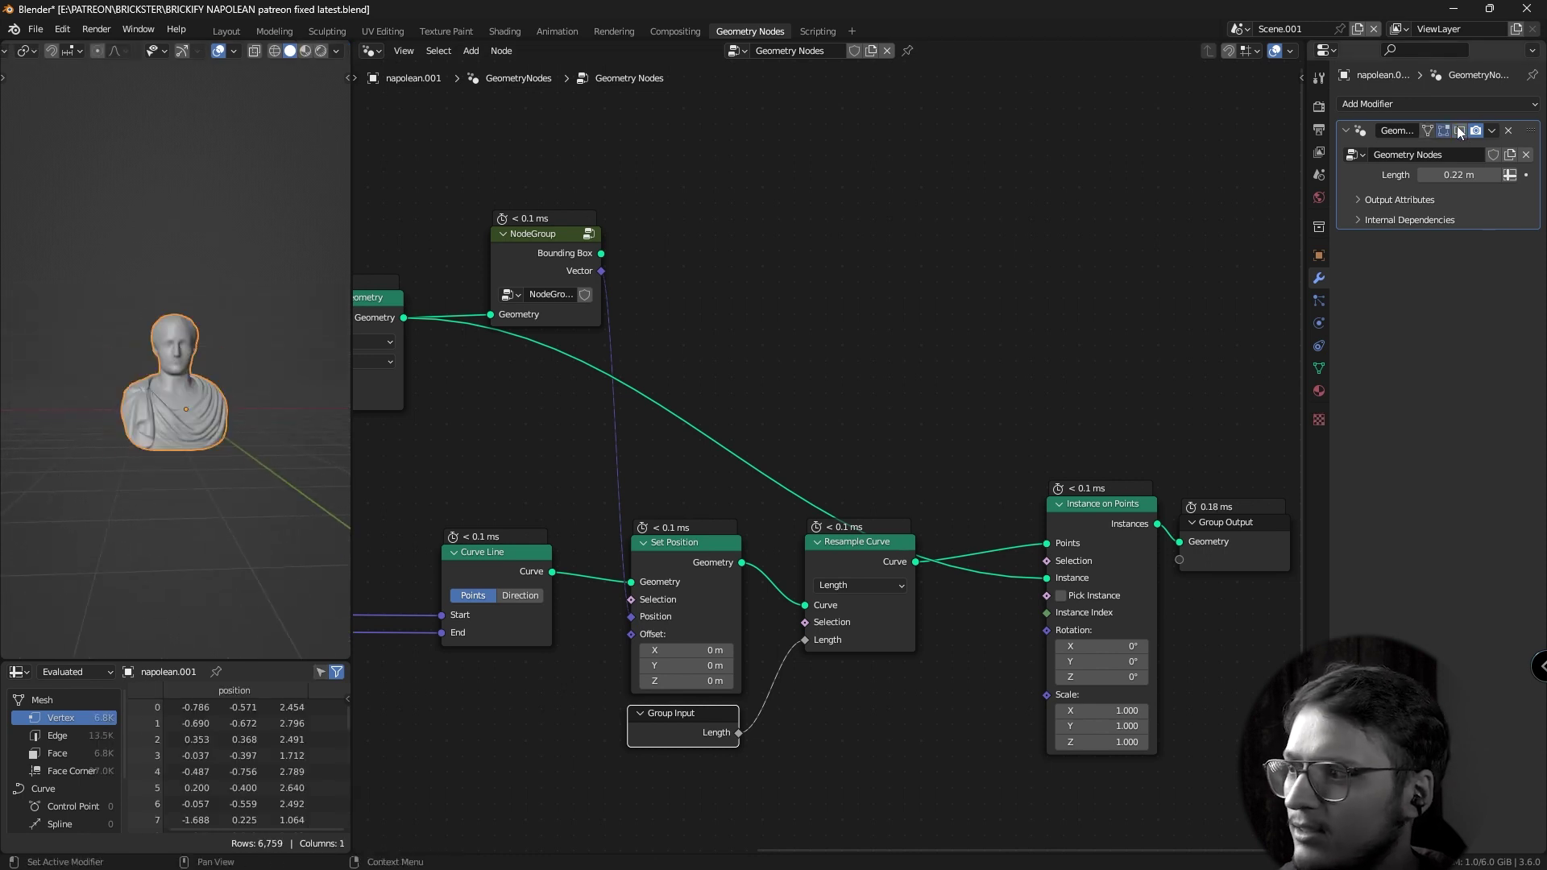
left_click(1459, 131)
left_click(1459, 131)
left_click(1459, 131)
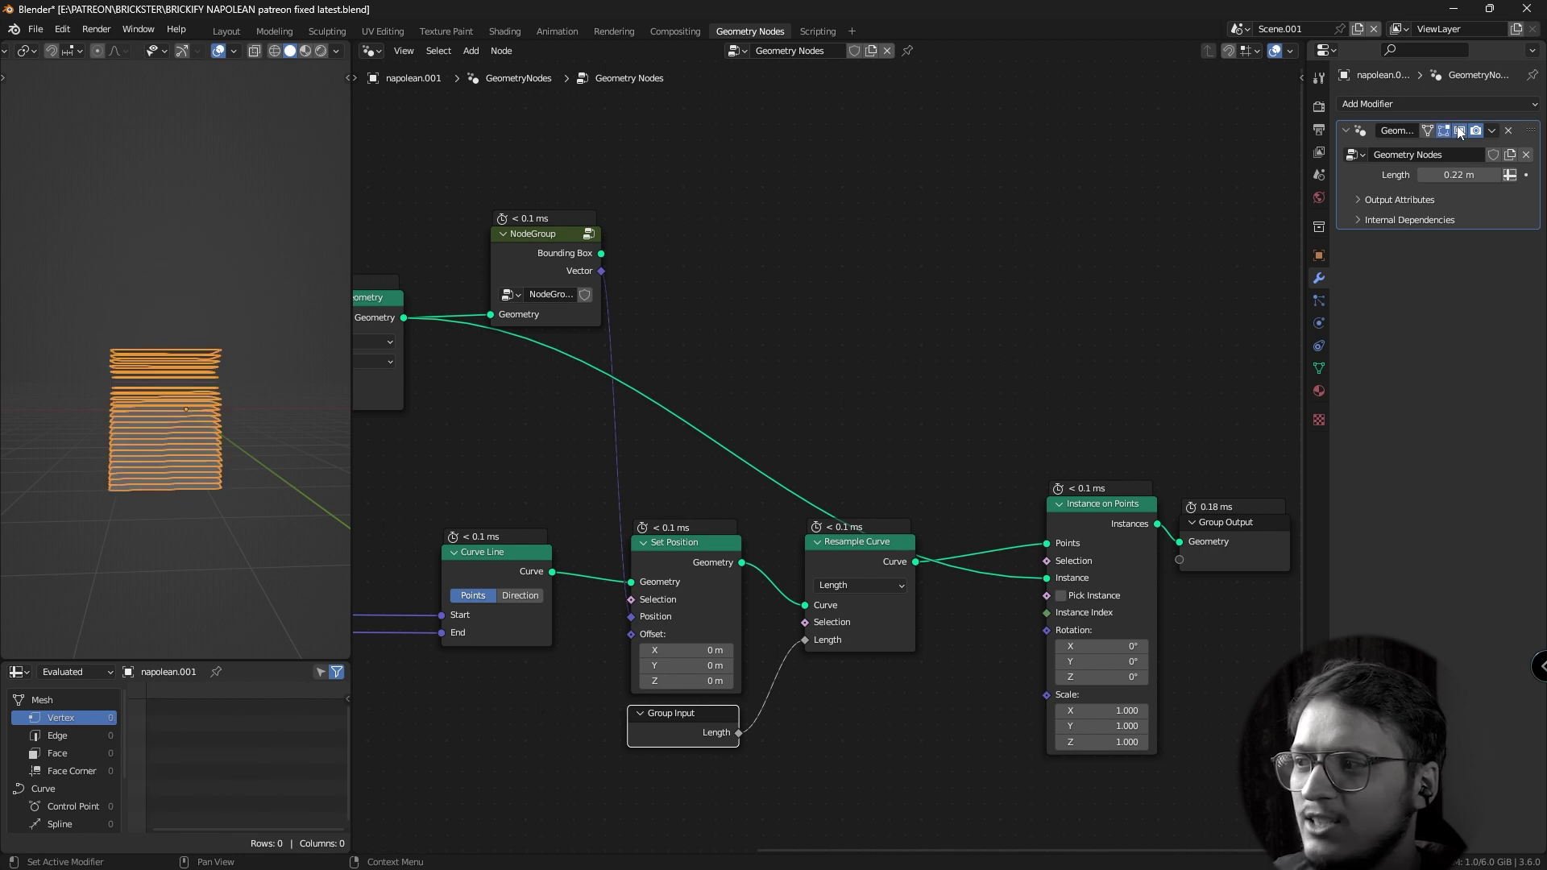
left_click(1459, 131)
left_click(1459, 130)
left_click(1459, 130)
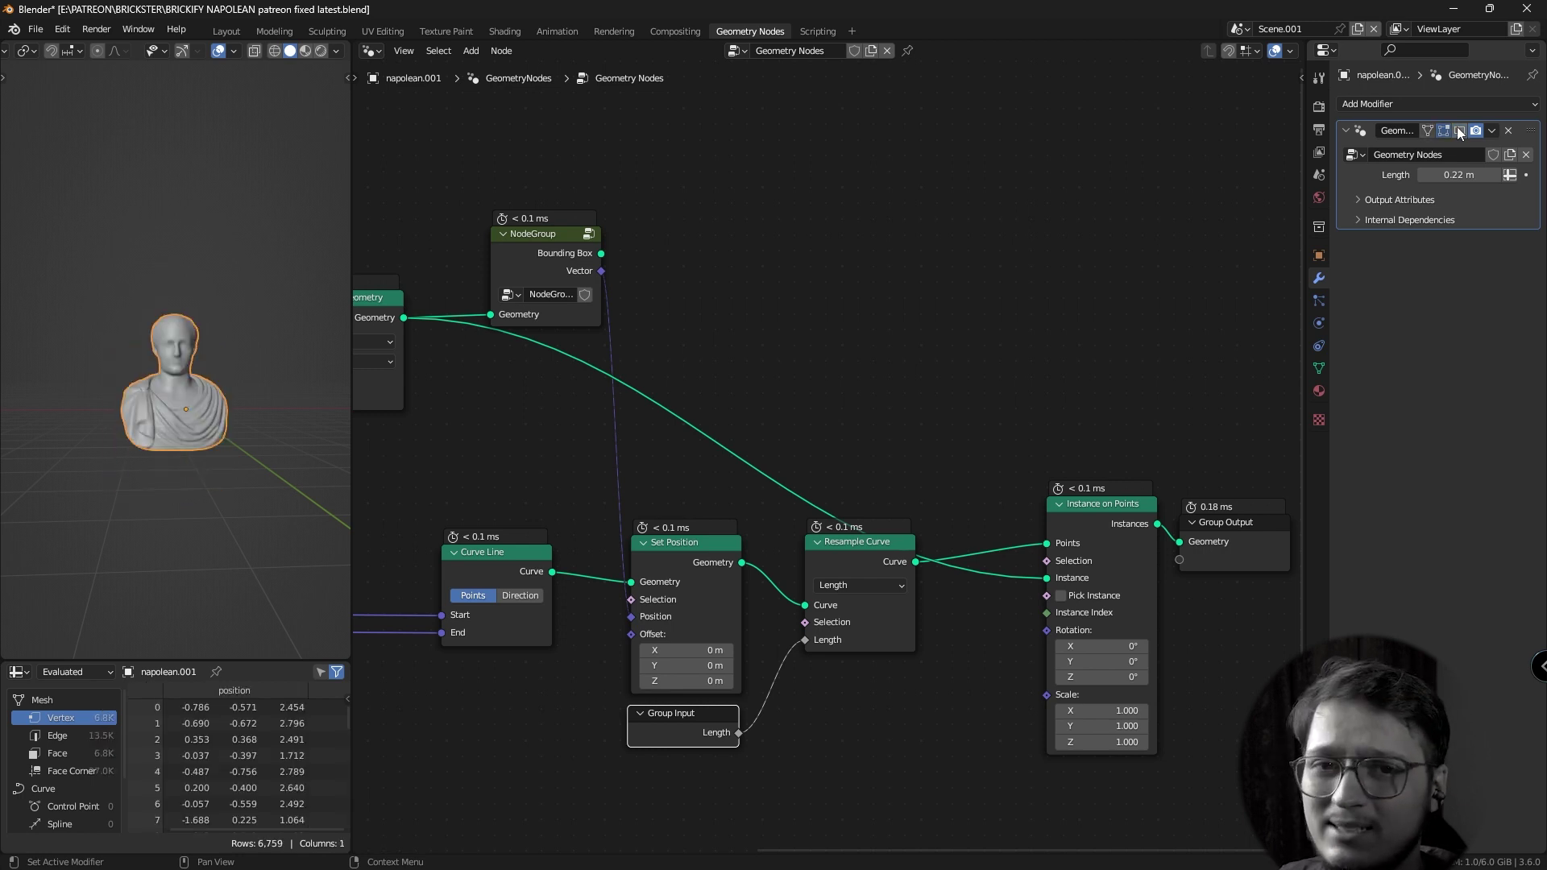
scroll(882, 329, "down", 2)
Preview Delete Geometry's output through a Viewer and orbit to inspect the single flat plane.
middle_click_drag(698, 355, 731, 325)
left_click(655, 337, "ctrl+shift")
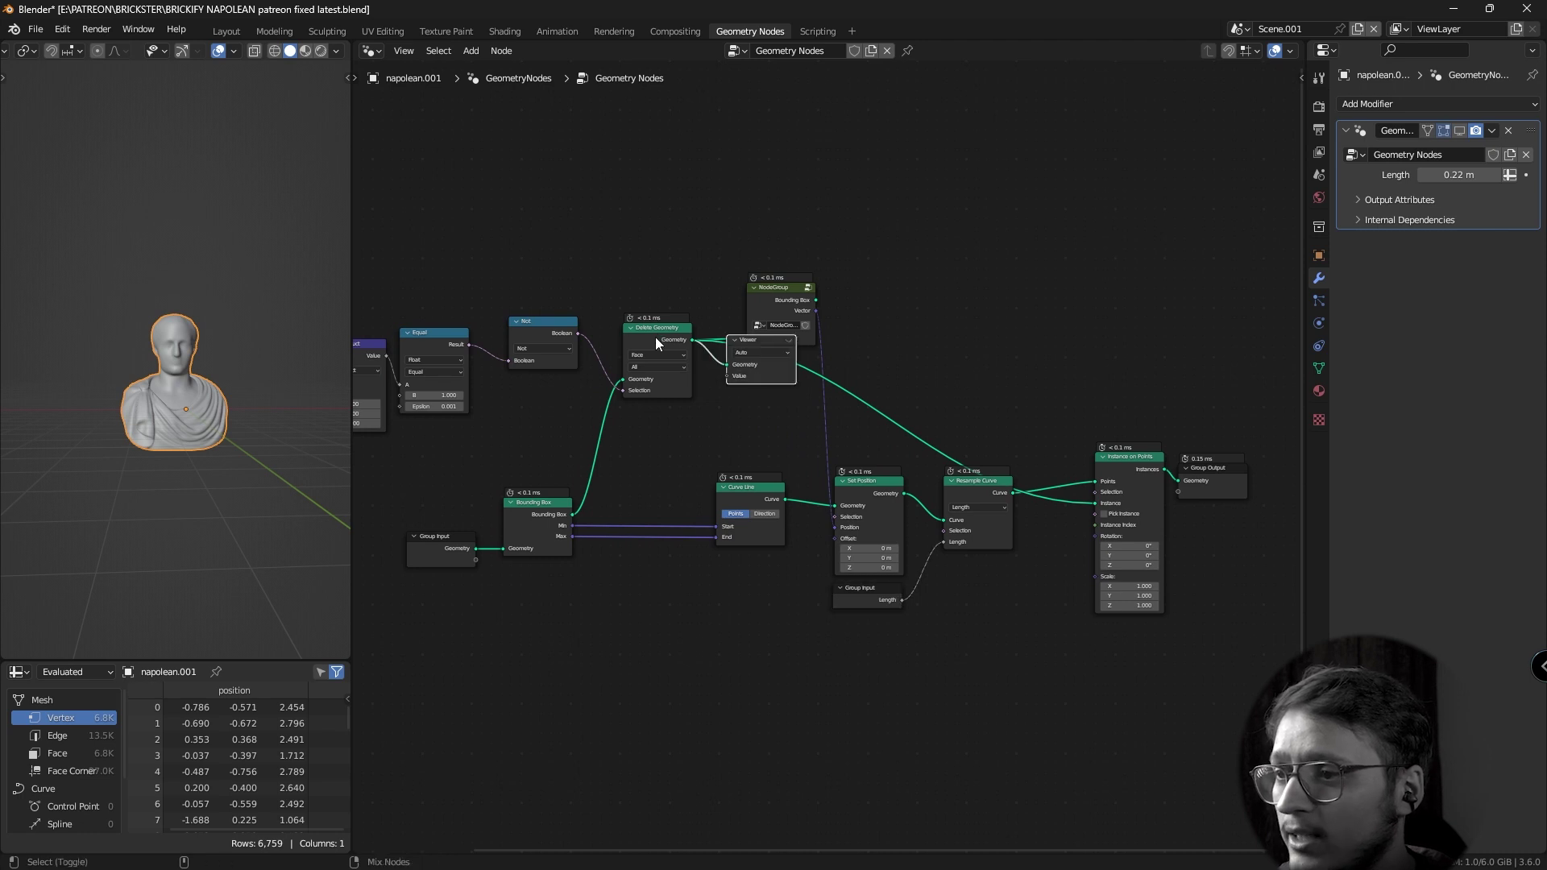
left_click(1459, 131)
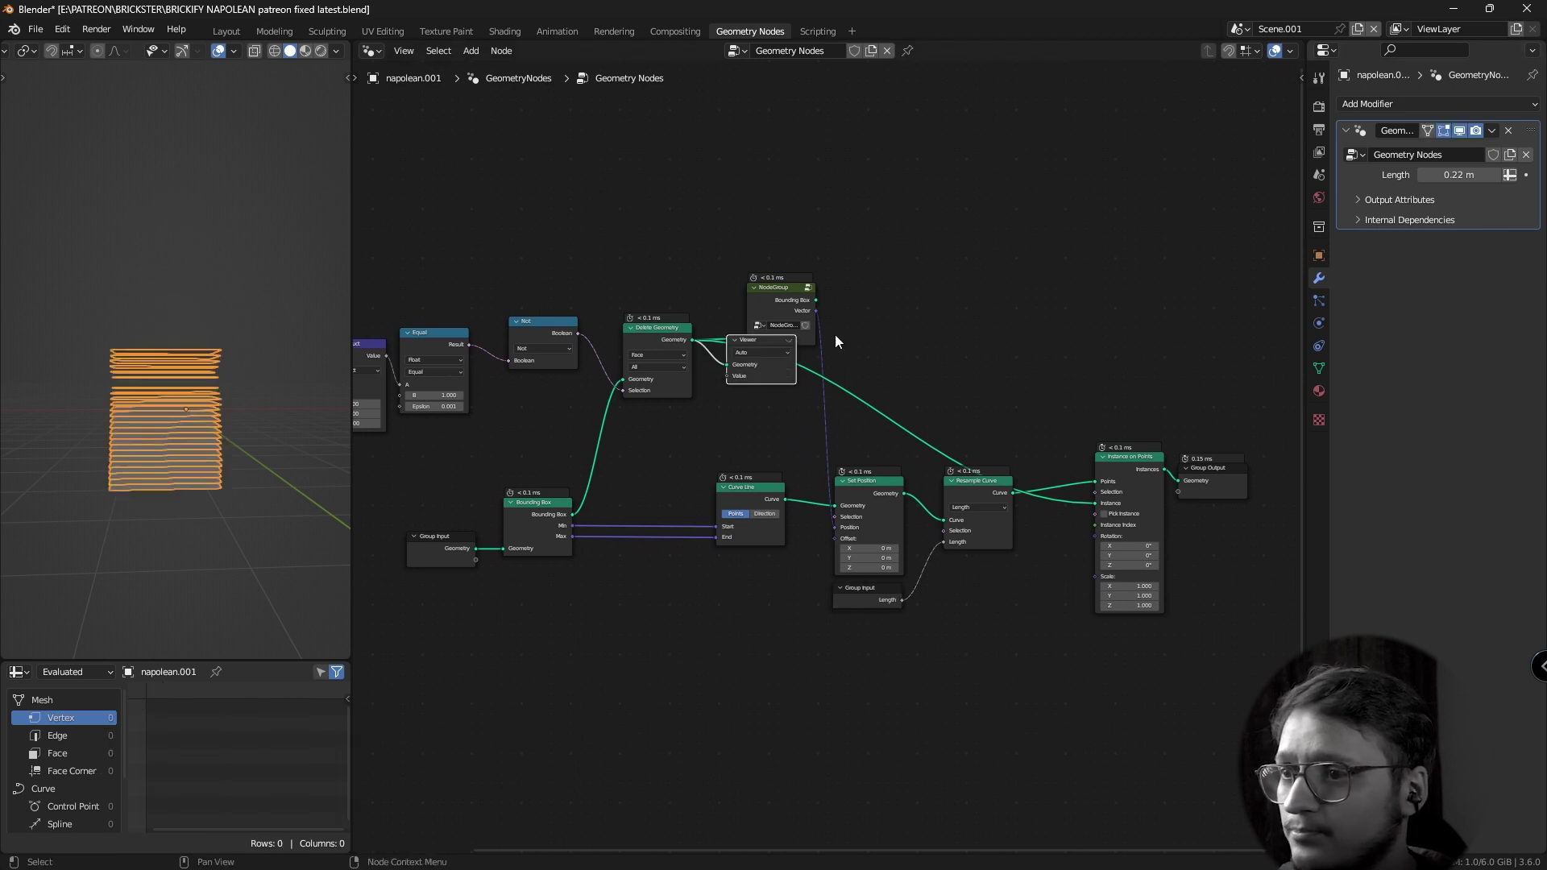
left_click_drag(765, 371, 790, 402)
left_click(814, 371)
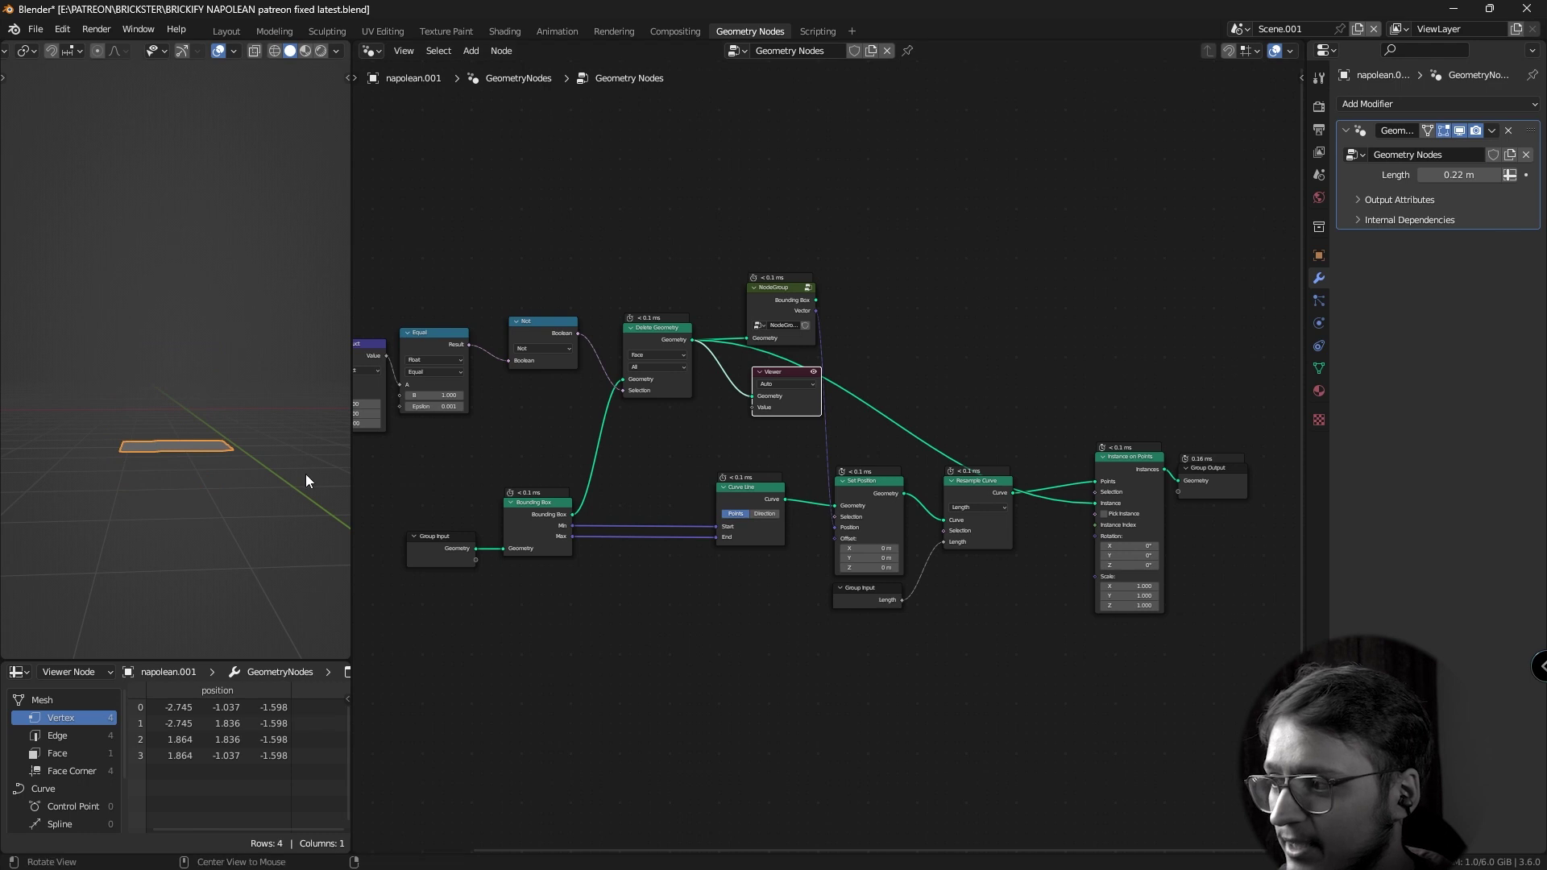
middle_click_drag(307, 483, 151, 459)
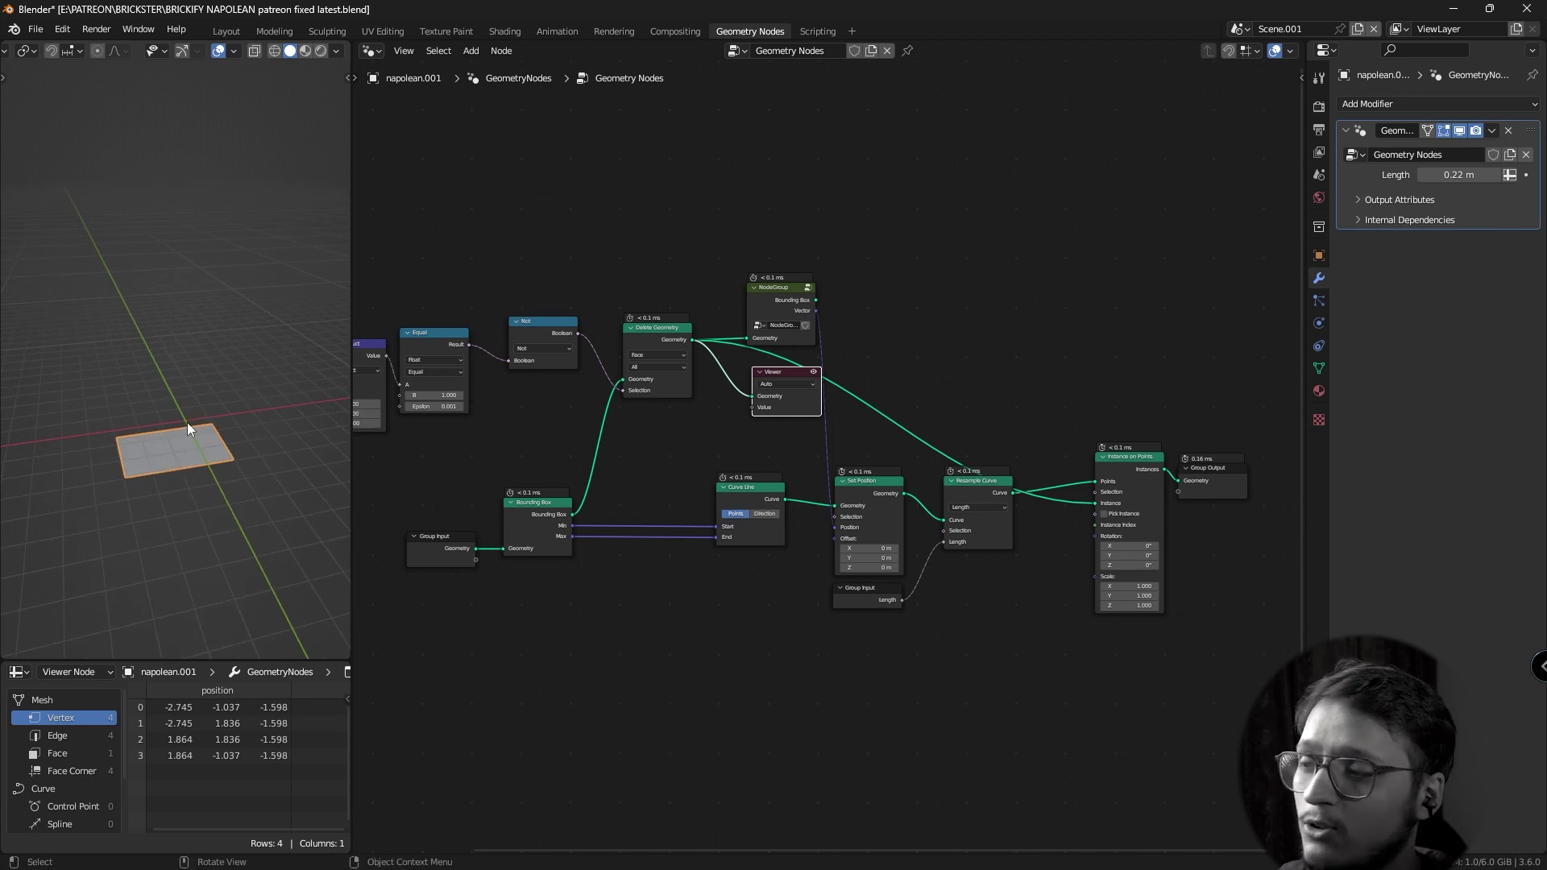
left_click_drag(159, 458, 200, 509, "alt")
scroll(173, 427, "up", 4)
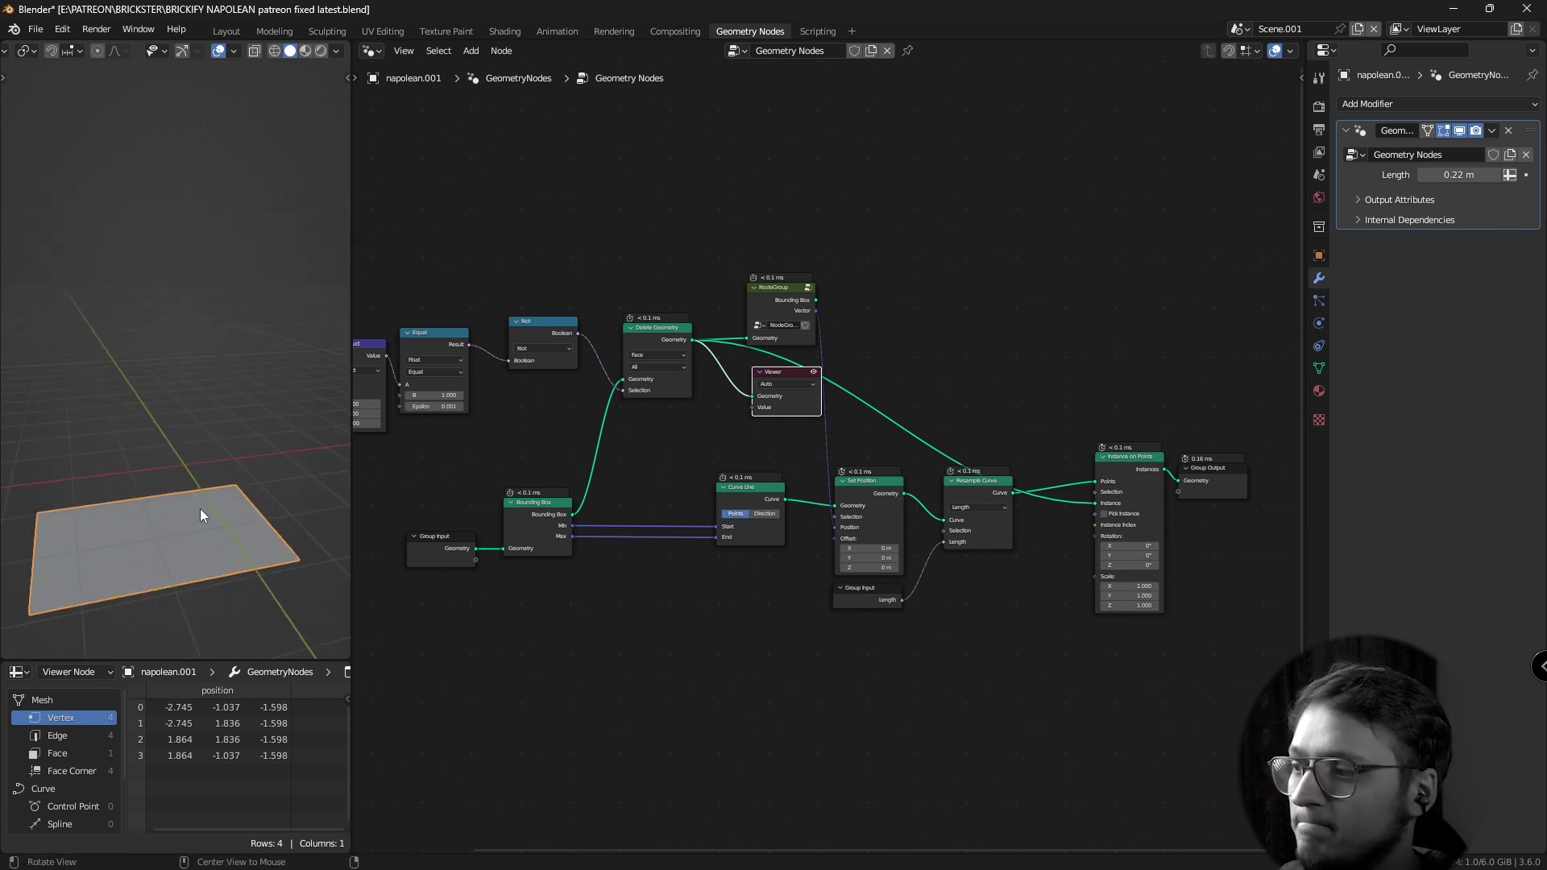
scroll(168, 516, "down", 2)
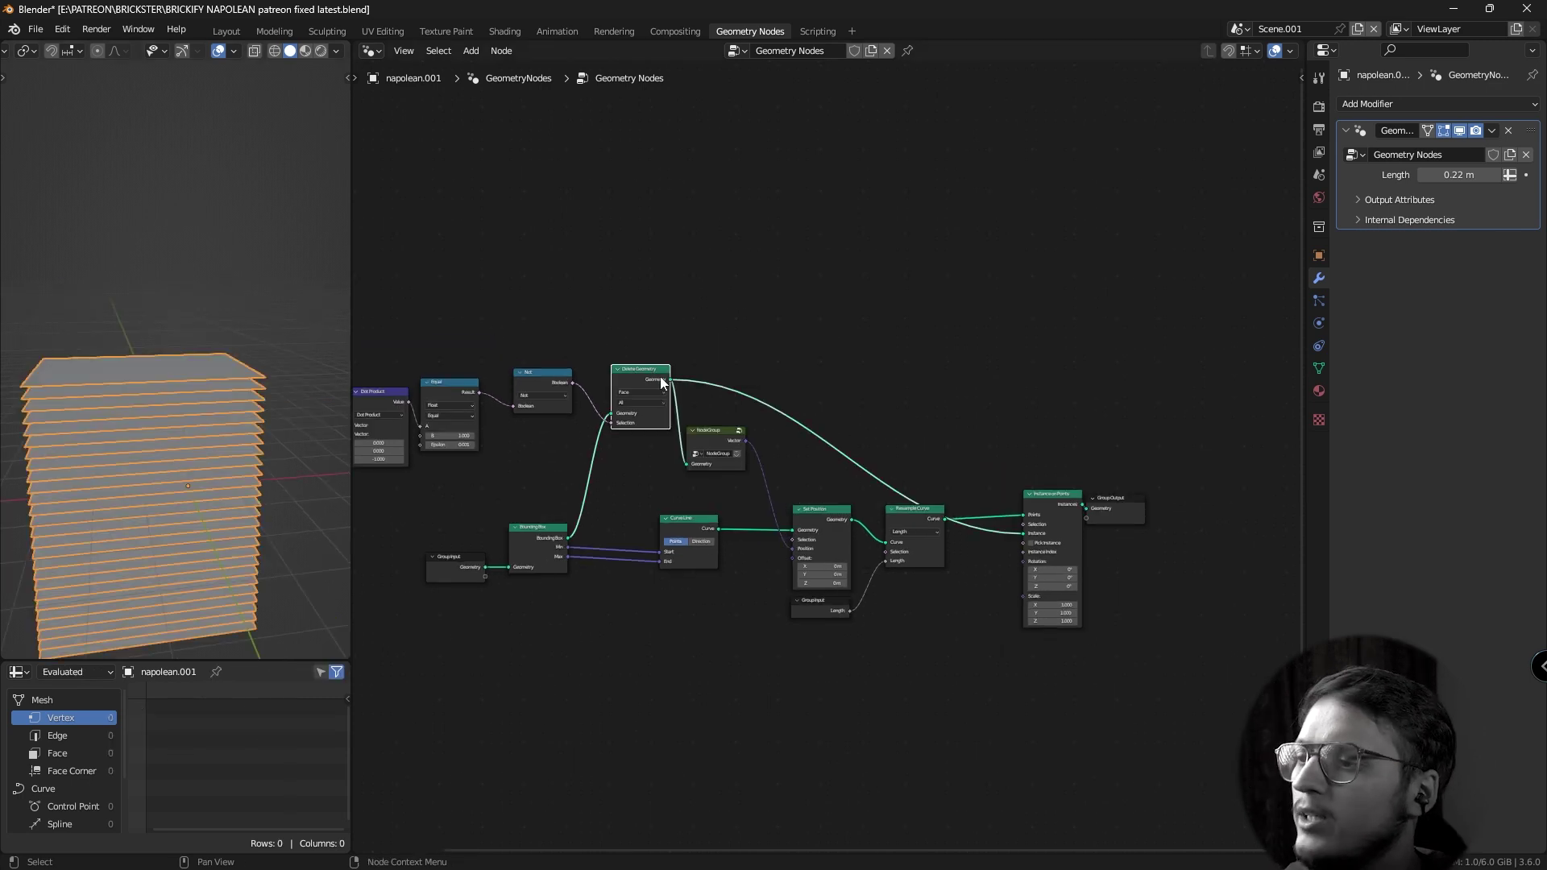
Add a Bounding Box off Delete Geometry and feed its Min into a vector Add node.
scroll(655, 391, "up", 1)
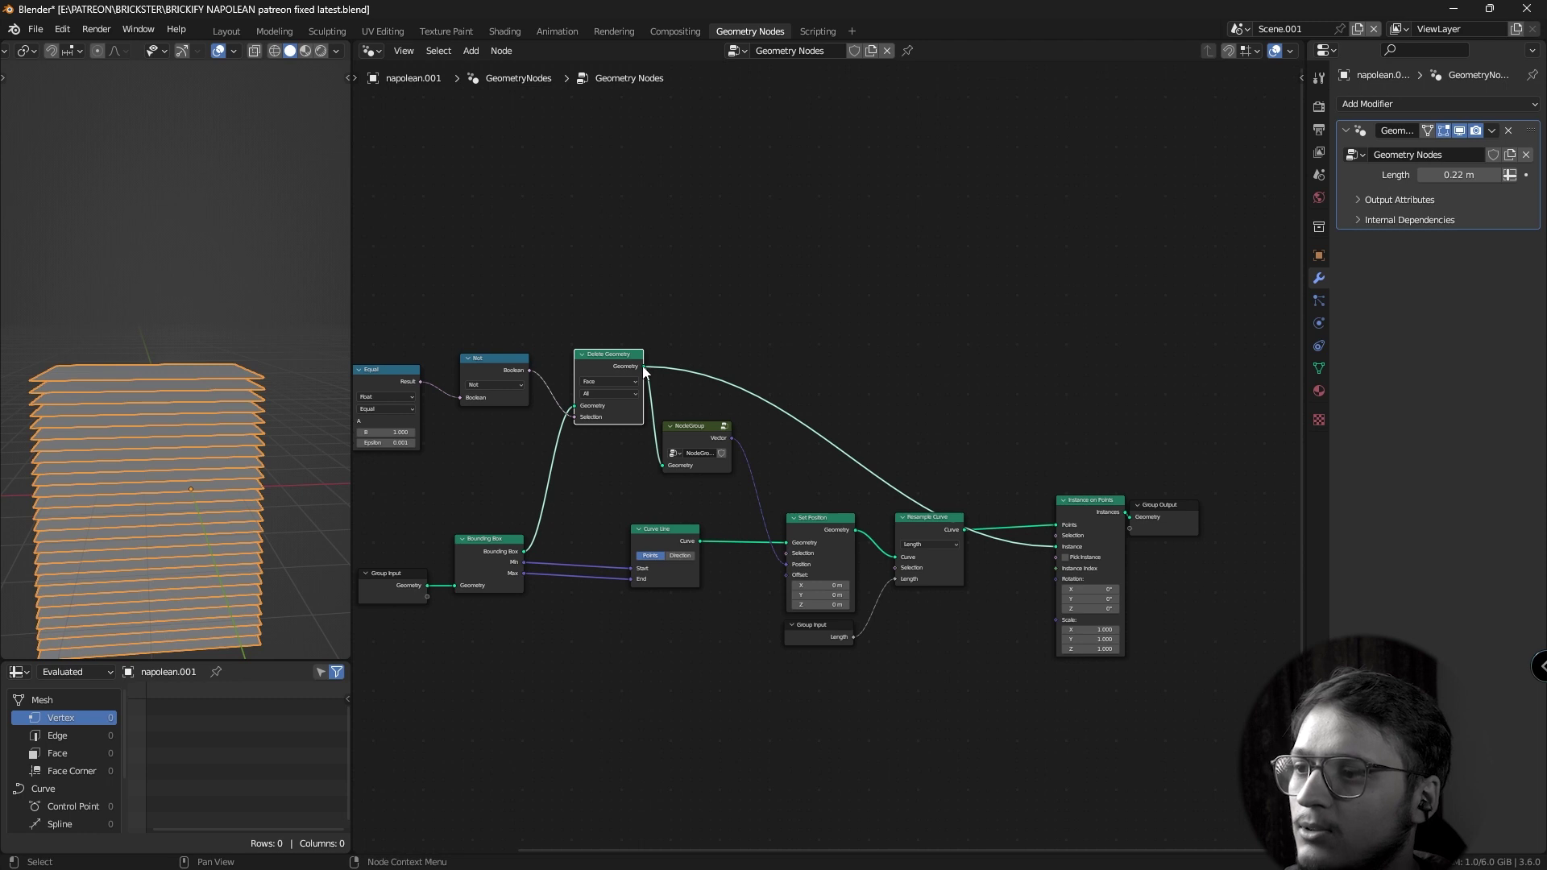
left_click_drag(645, 367, 678, 295)
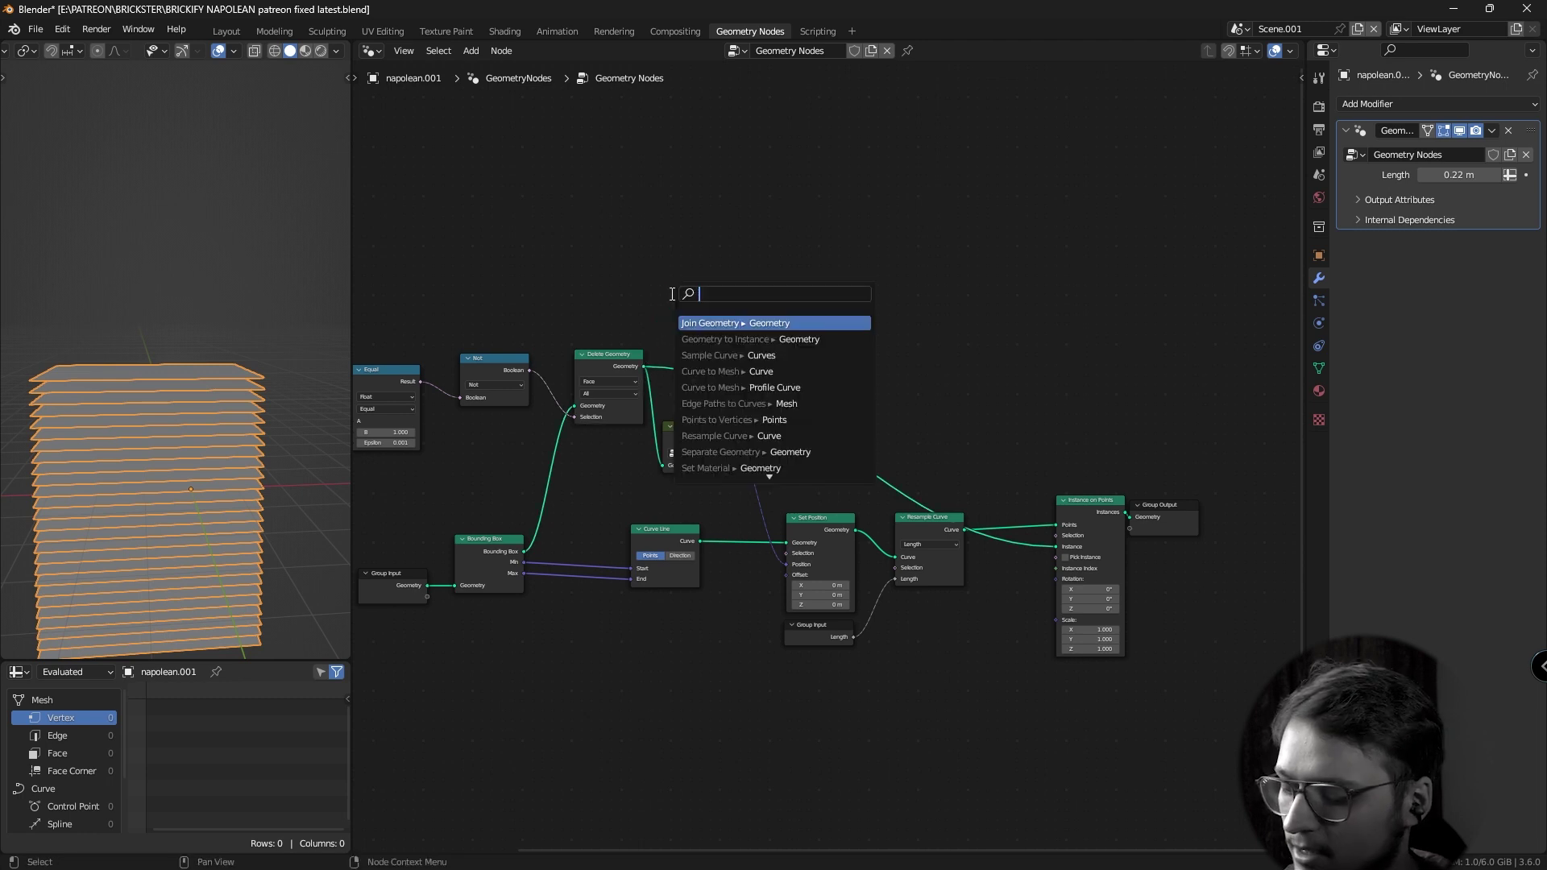
type("bou")
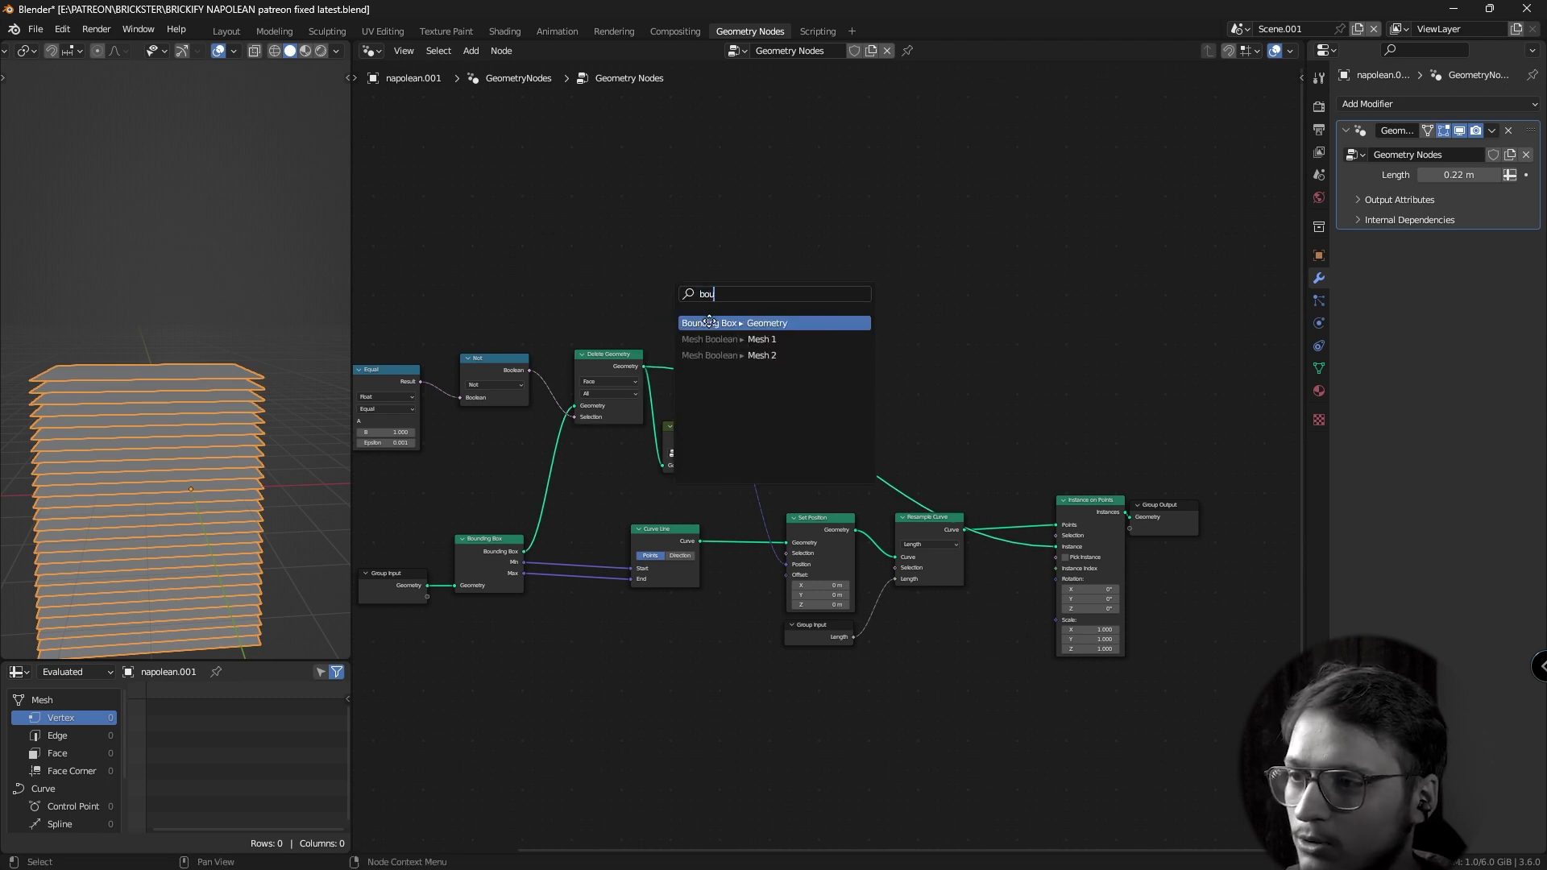
left_click(709, 322)
left_click_drag(724, 290, 772, 290)
type("a")
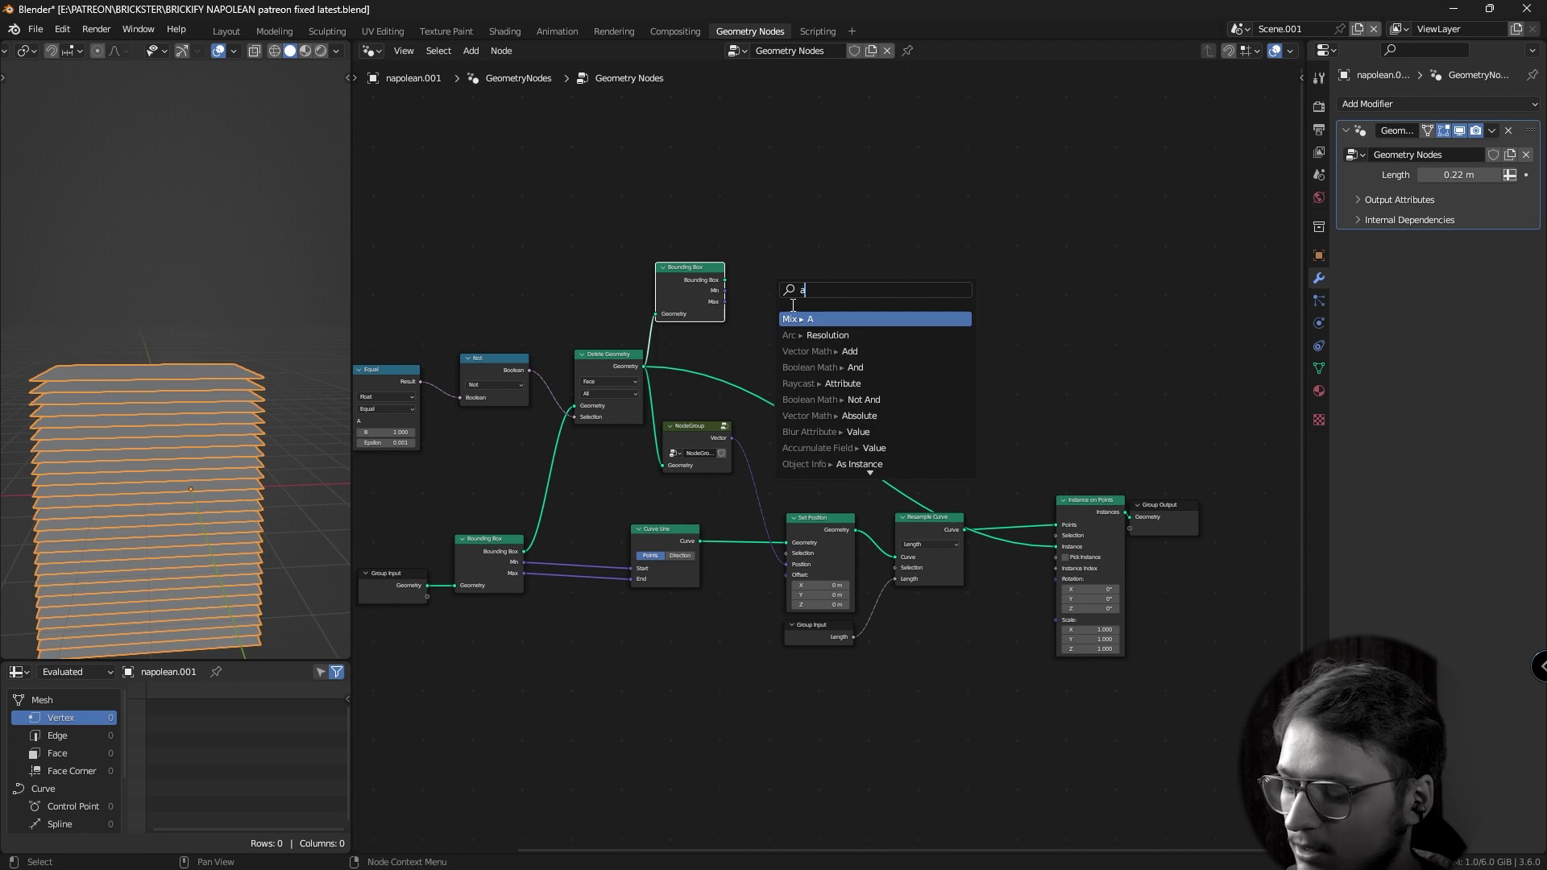
type("dd")
key("Return")
Add Max into the Add node, scale the sum by 0.5, and shift the three nodes left.
left_click_drag(724, 302, 760, 315)
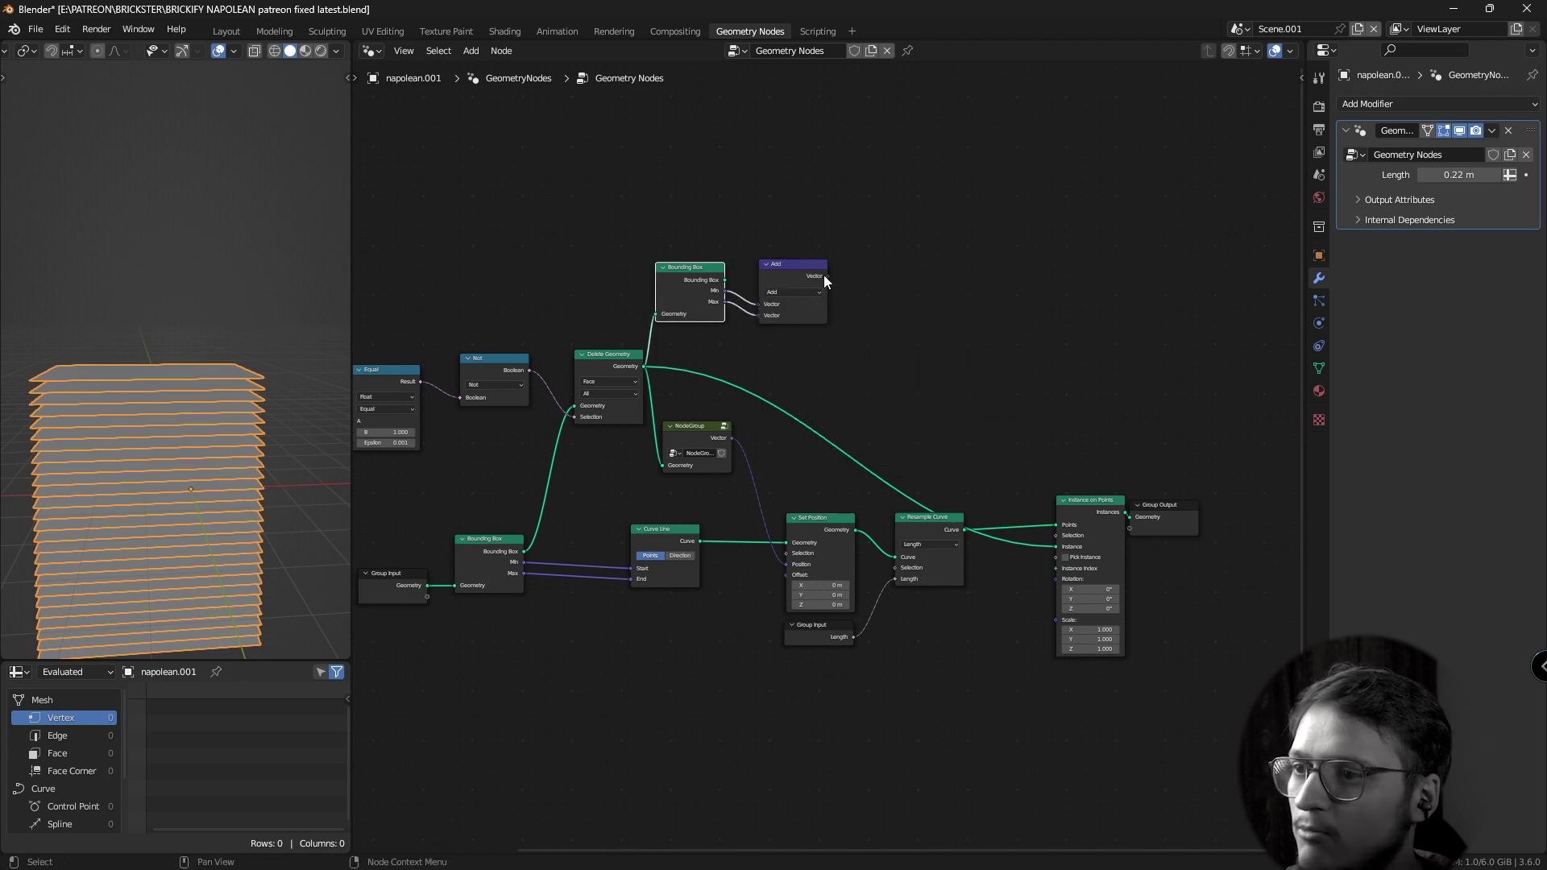
left_click_drag(825, 275, 866, 282)
type("sca")
key("Return")
left_click(875, 316)
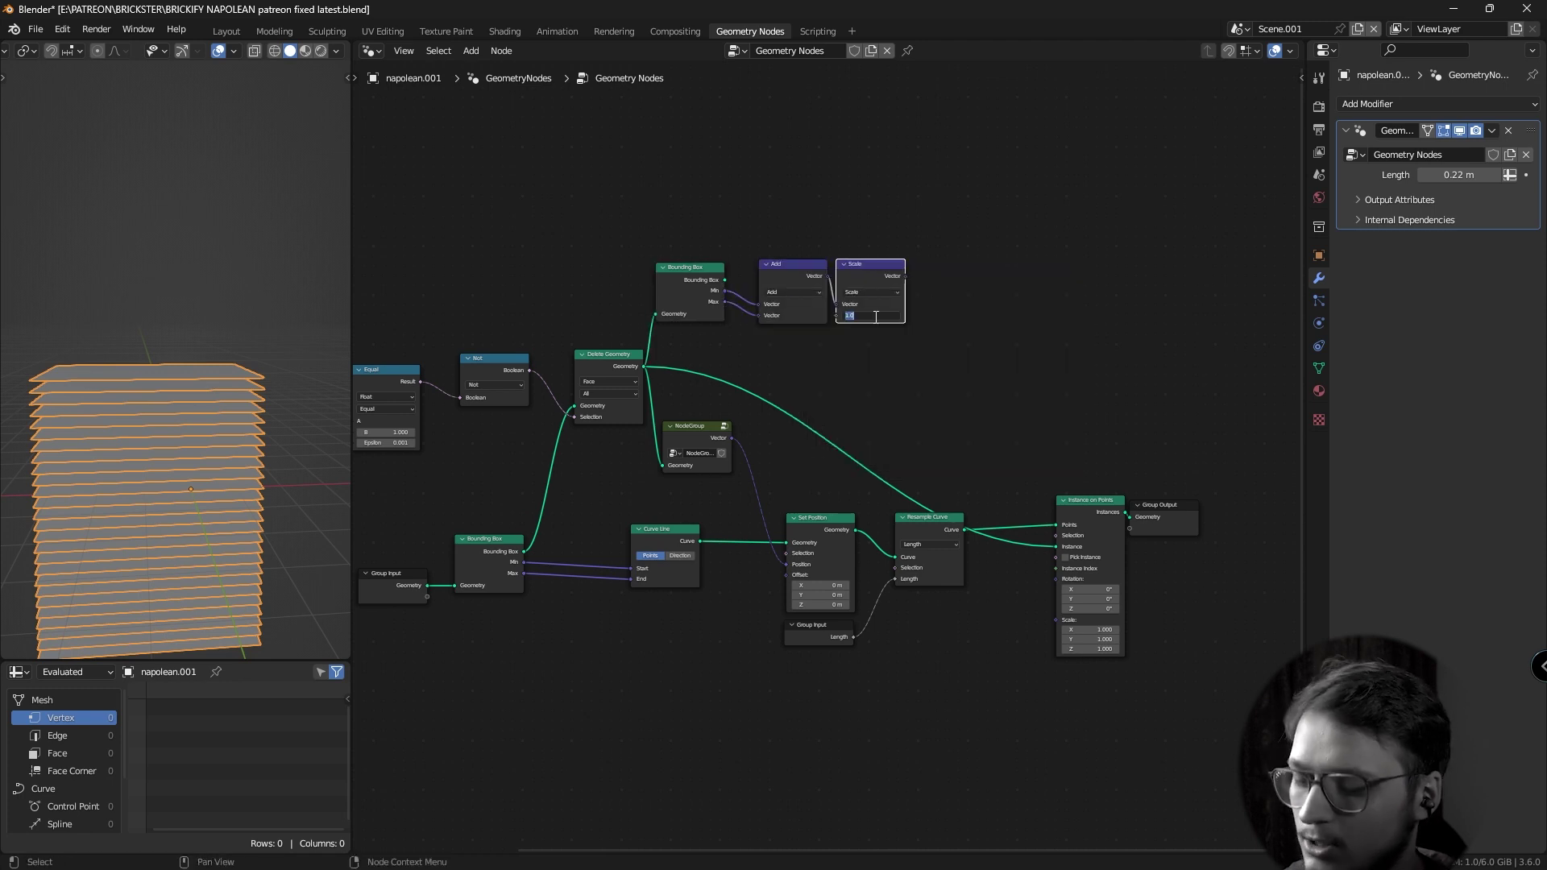
type("0.5")
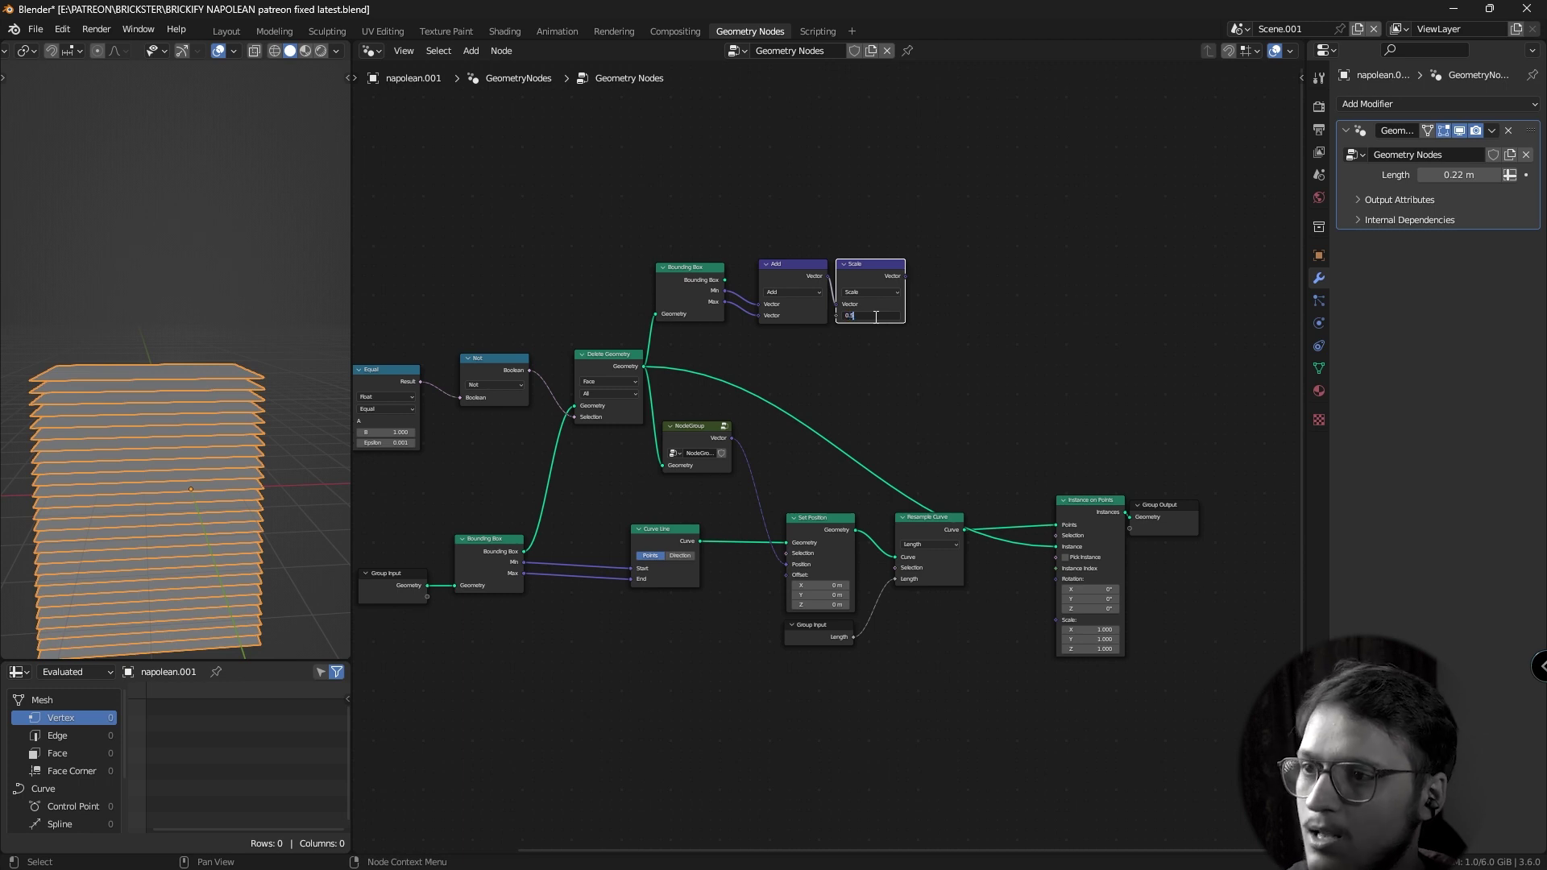
key("Return")
key("b")
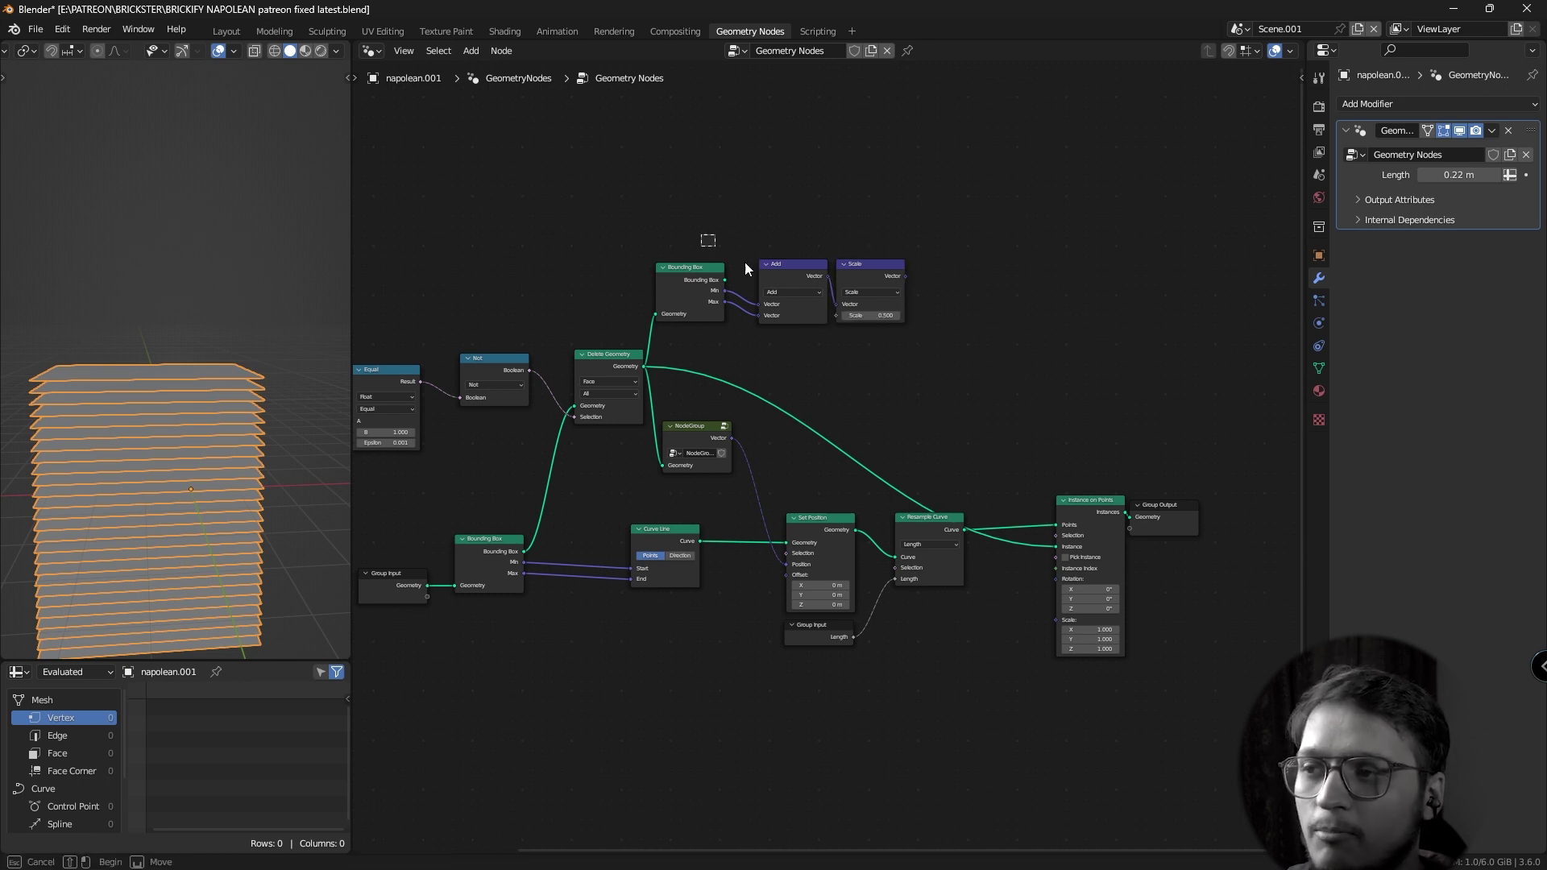
left_click_drag(744, 262, 816, 274)
left_click(969, 299)
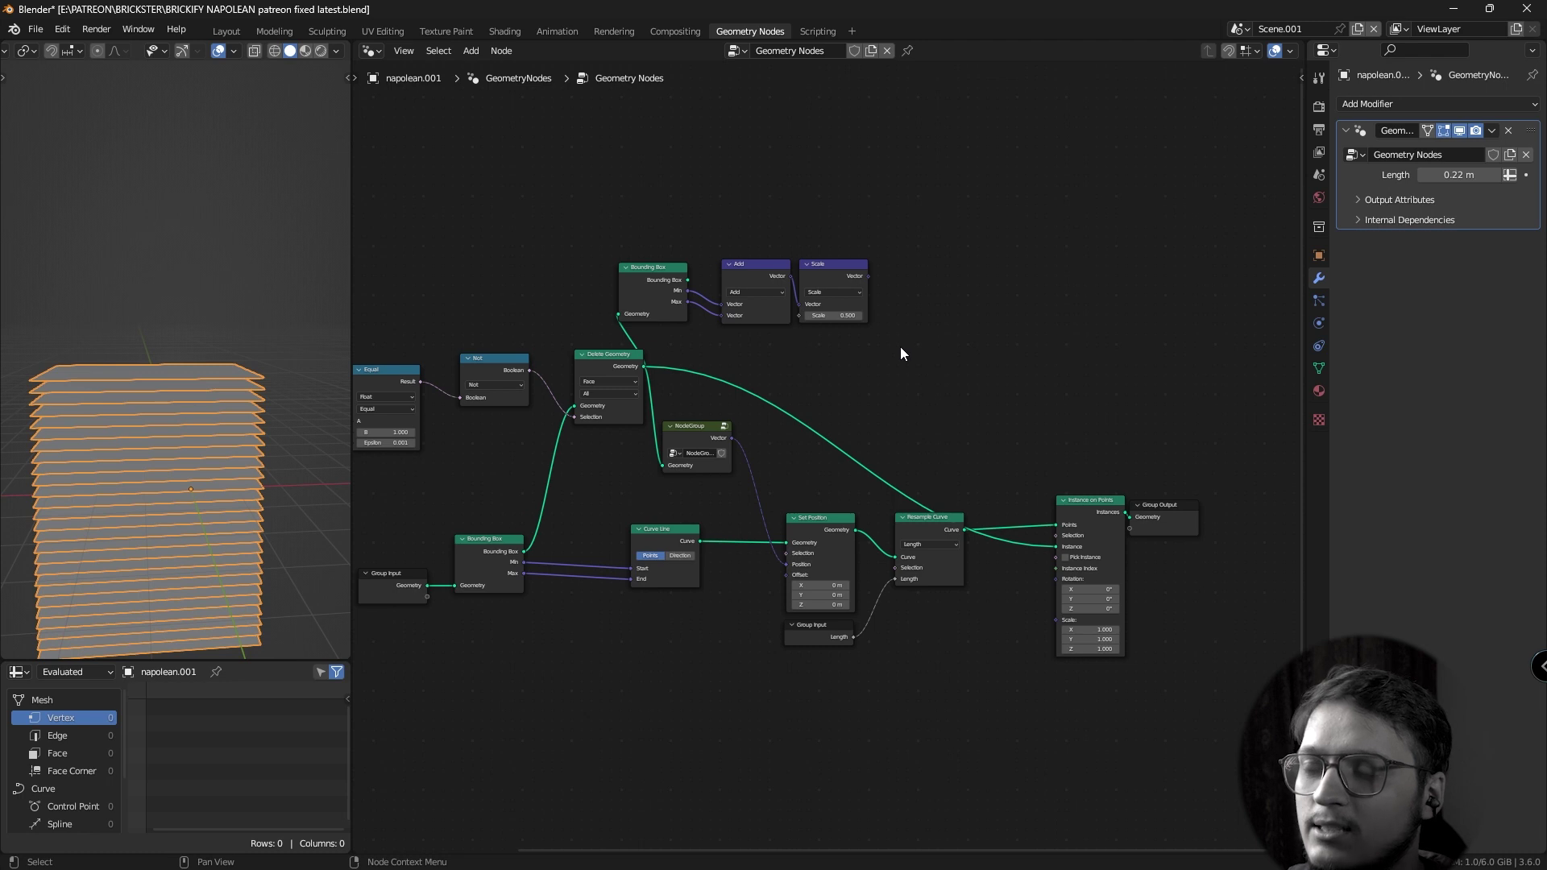
Add a Vector Math Subtract node taking the scaled centre as its second input.
key("shift+a")
type("ve")
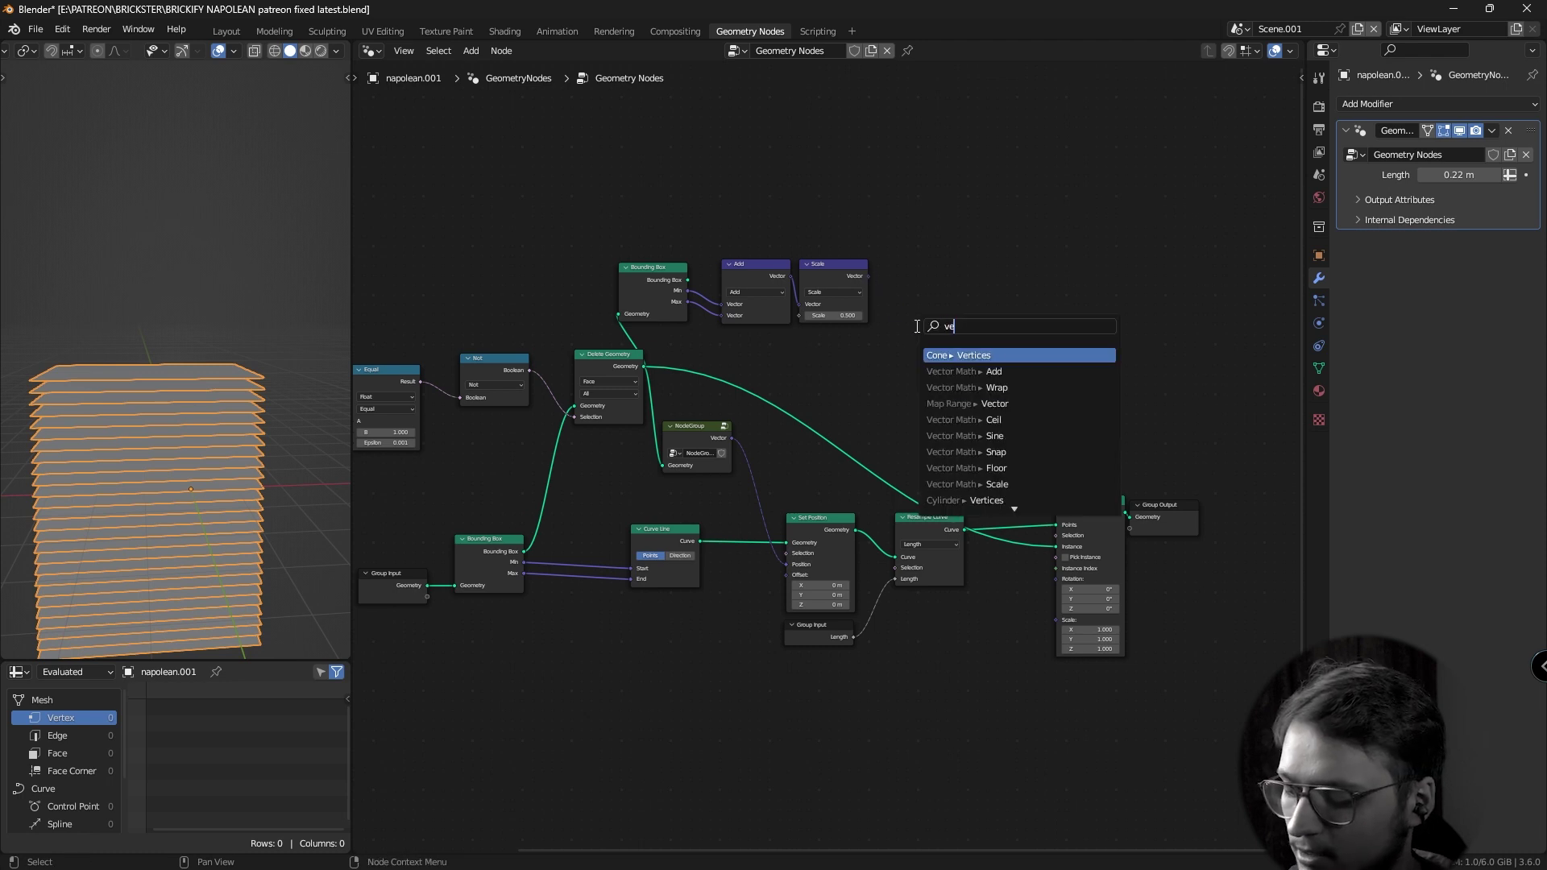
type("ct")
left_click(969, 356)
left_click(930, 334)
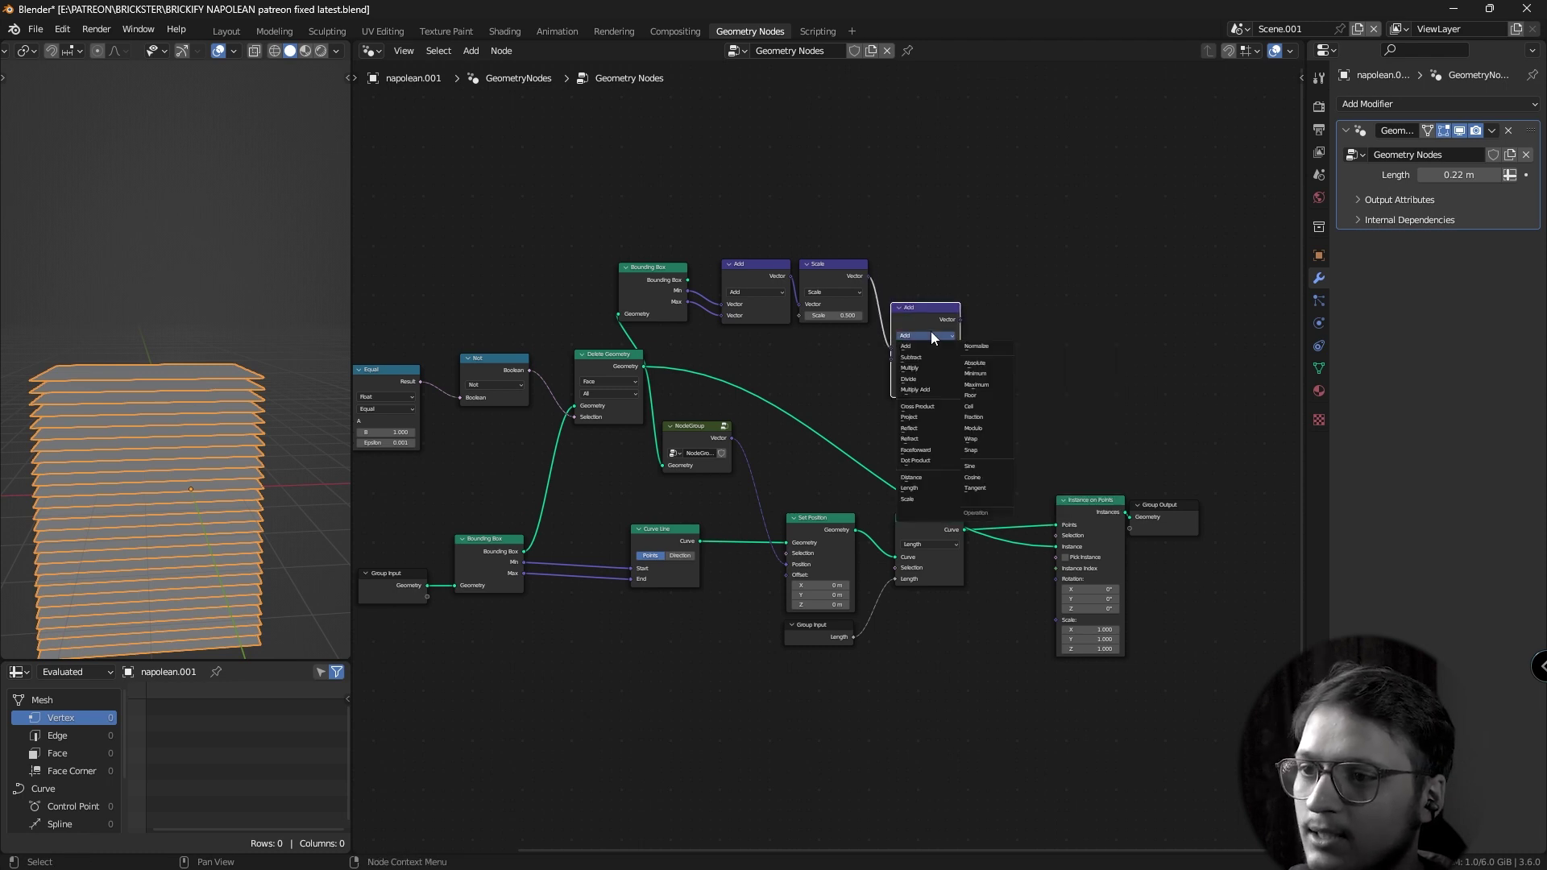
left_click(926, 356)
left_click_drag(890, 348, 830, 359)
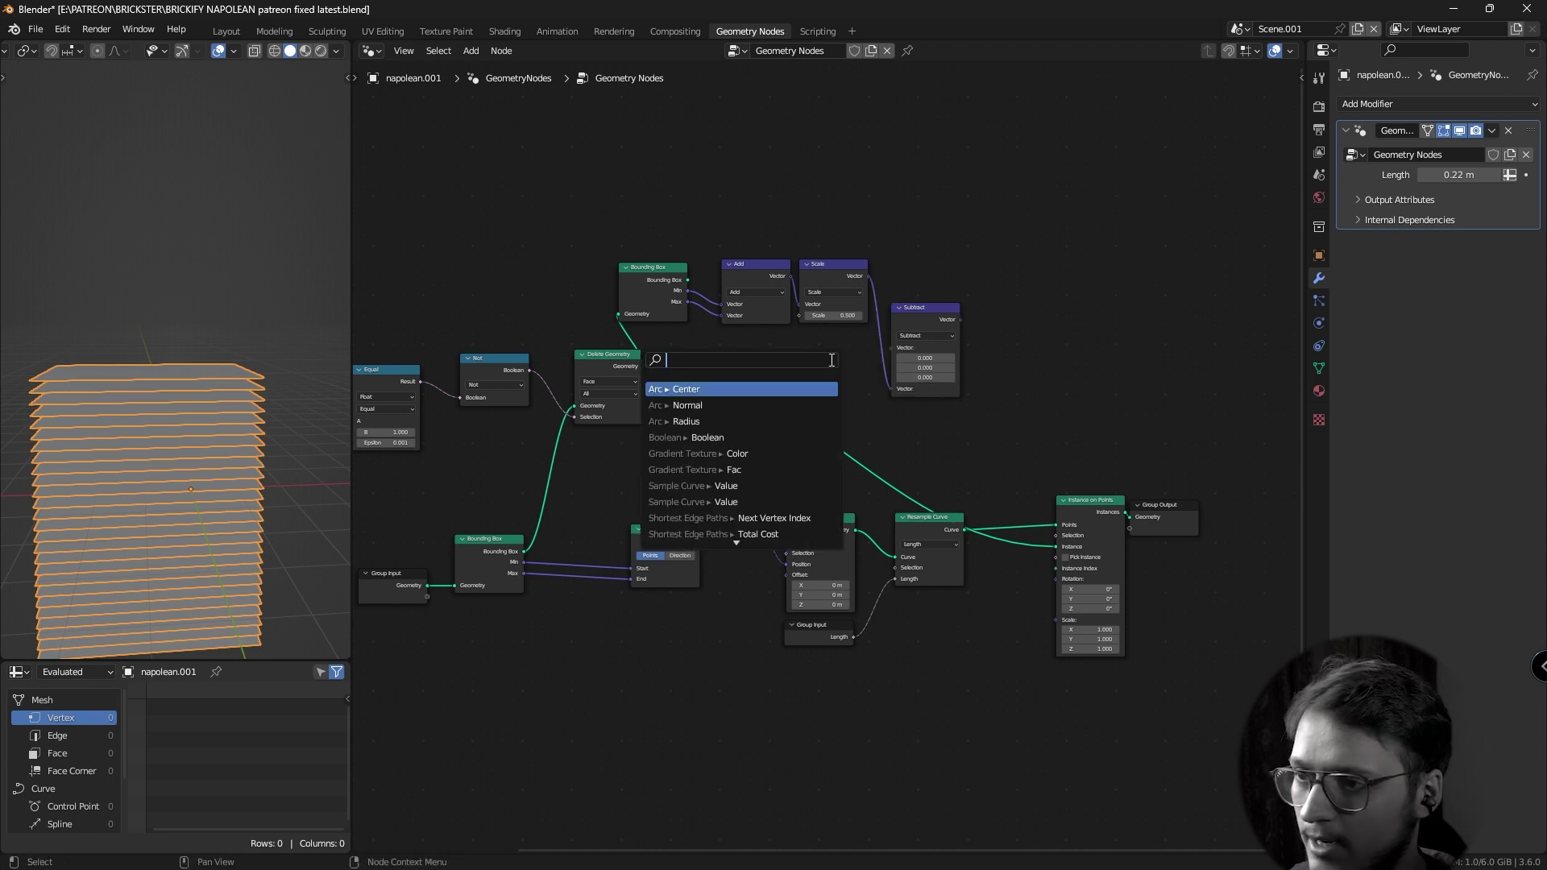
key("Escape")
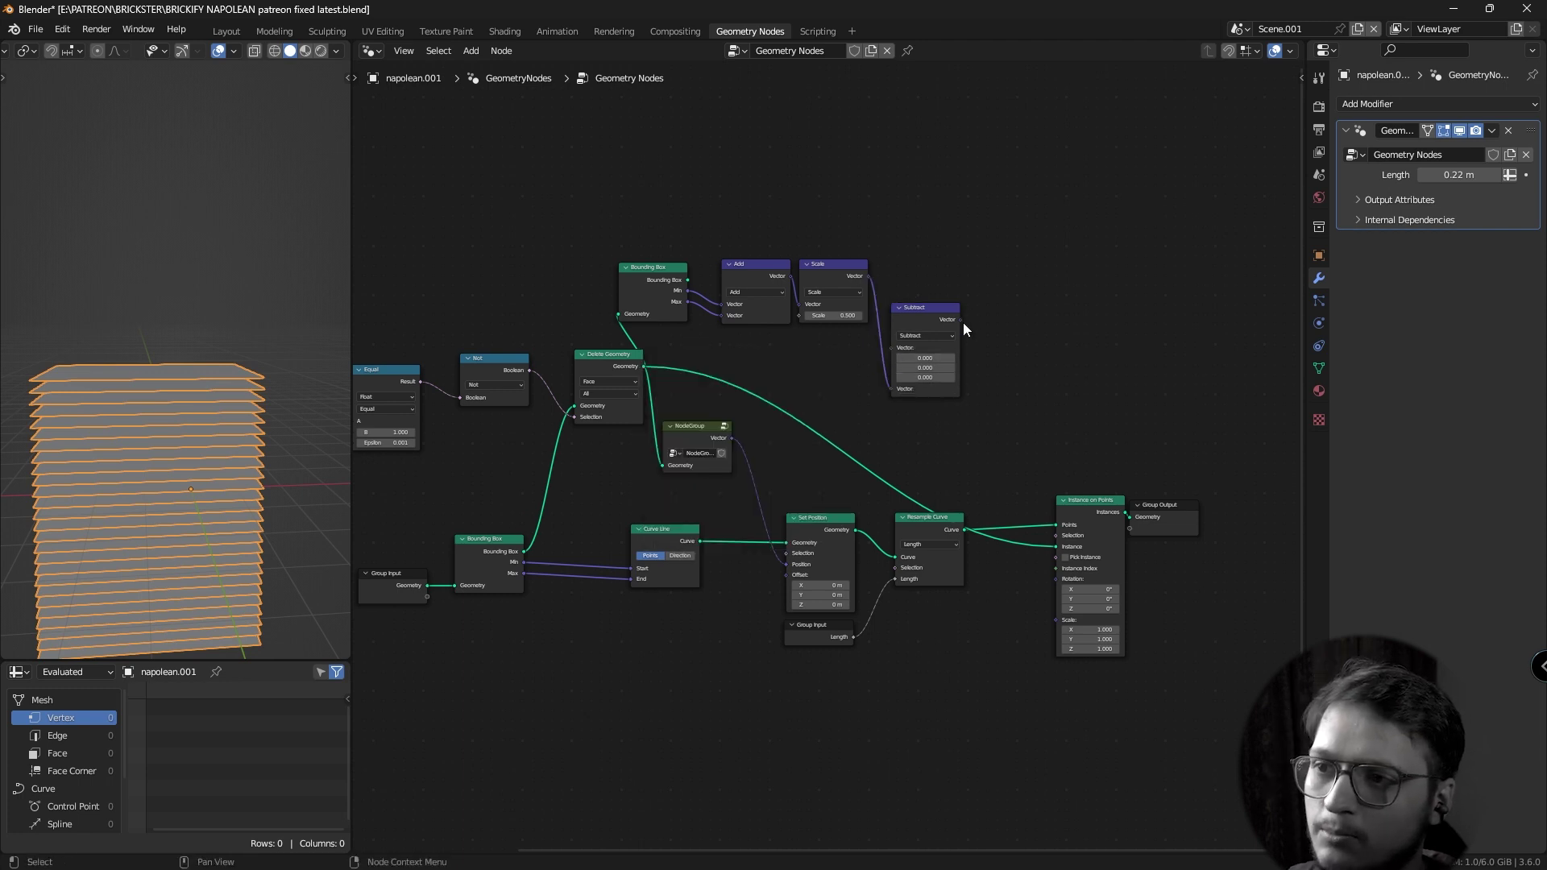
Offset the slice by the Subtract result in a new Set Position feeding Instance on Points.
left_click_drag(960, 319, 743, 385)
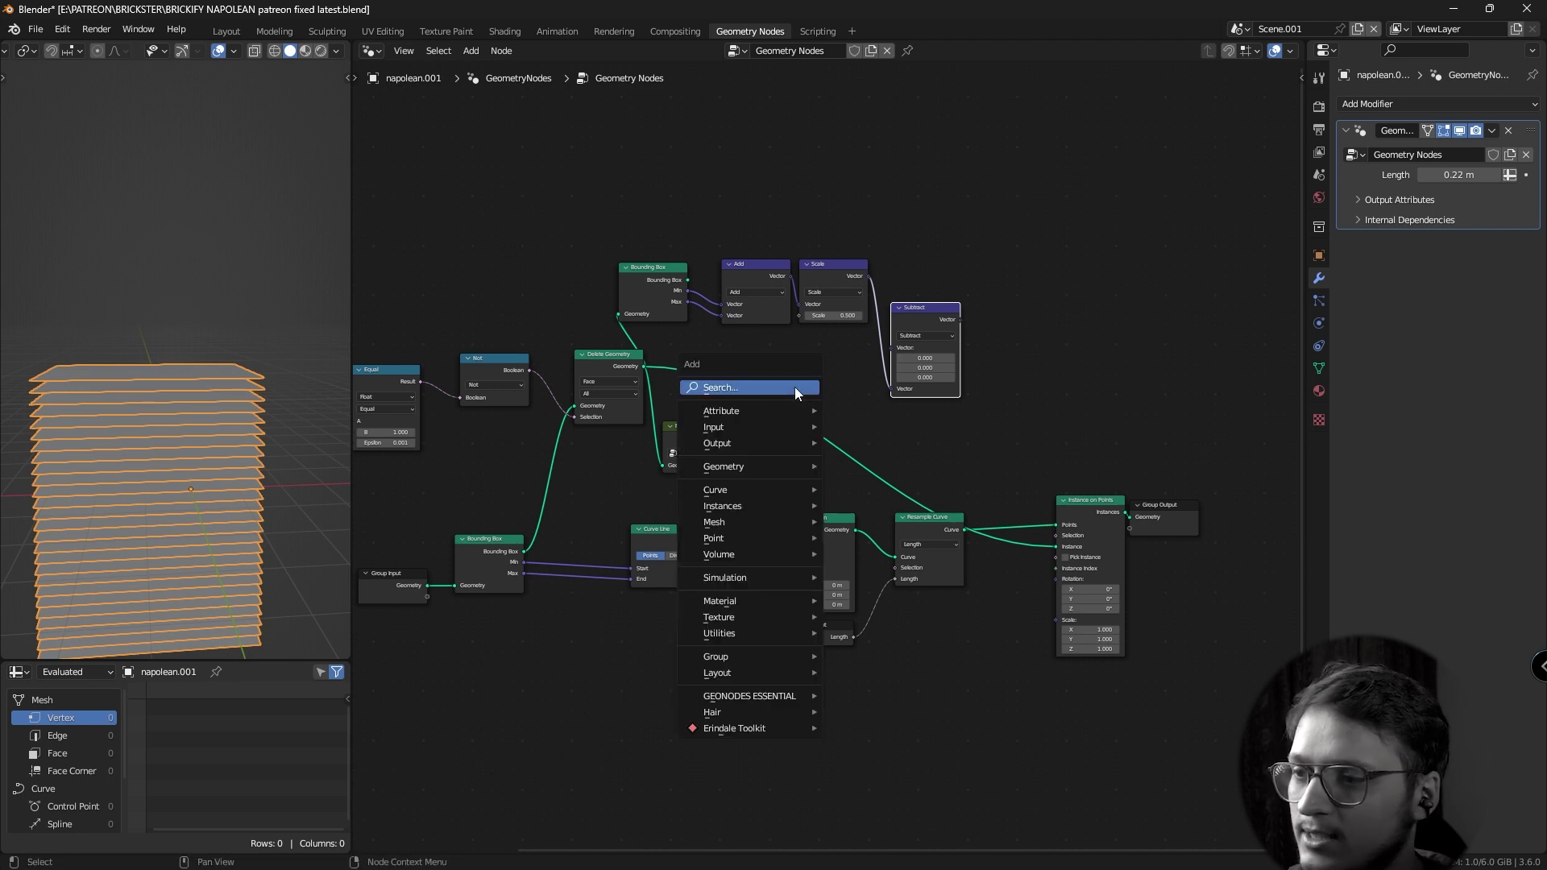
type("set")
key("Down")
key("Down")
key("Return")
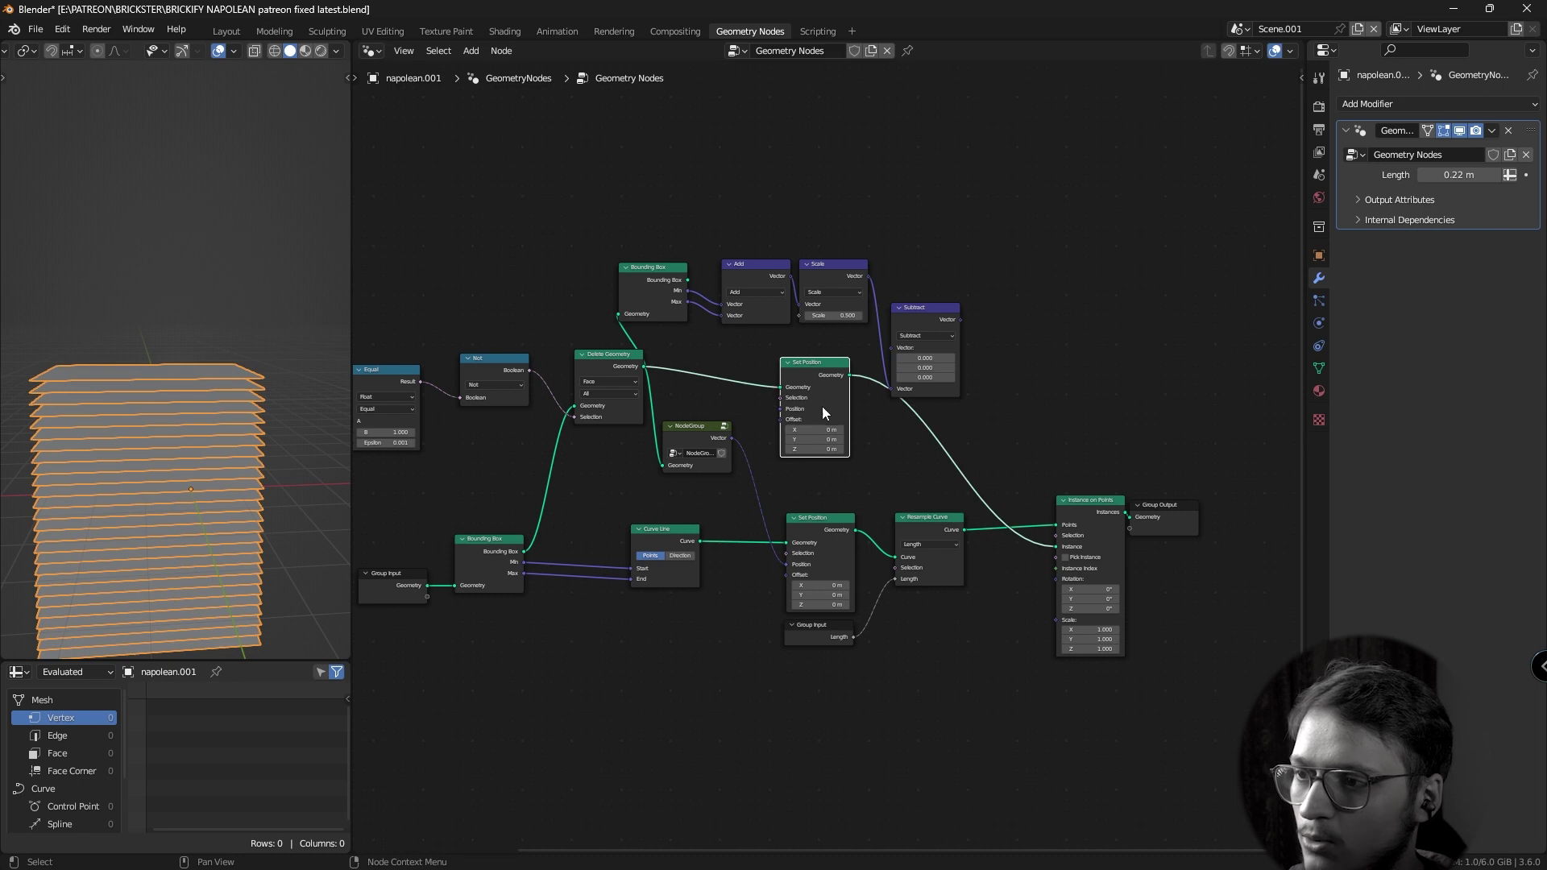
left_click(1062, 343)
left_click_drag(930, 325, 921, 274)
left_click_drag(951, 270, 1008, 390)
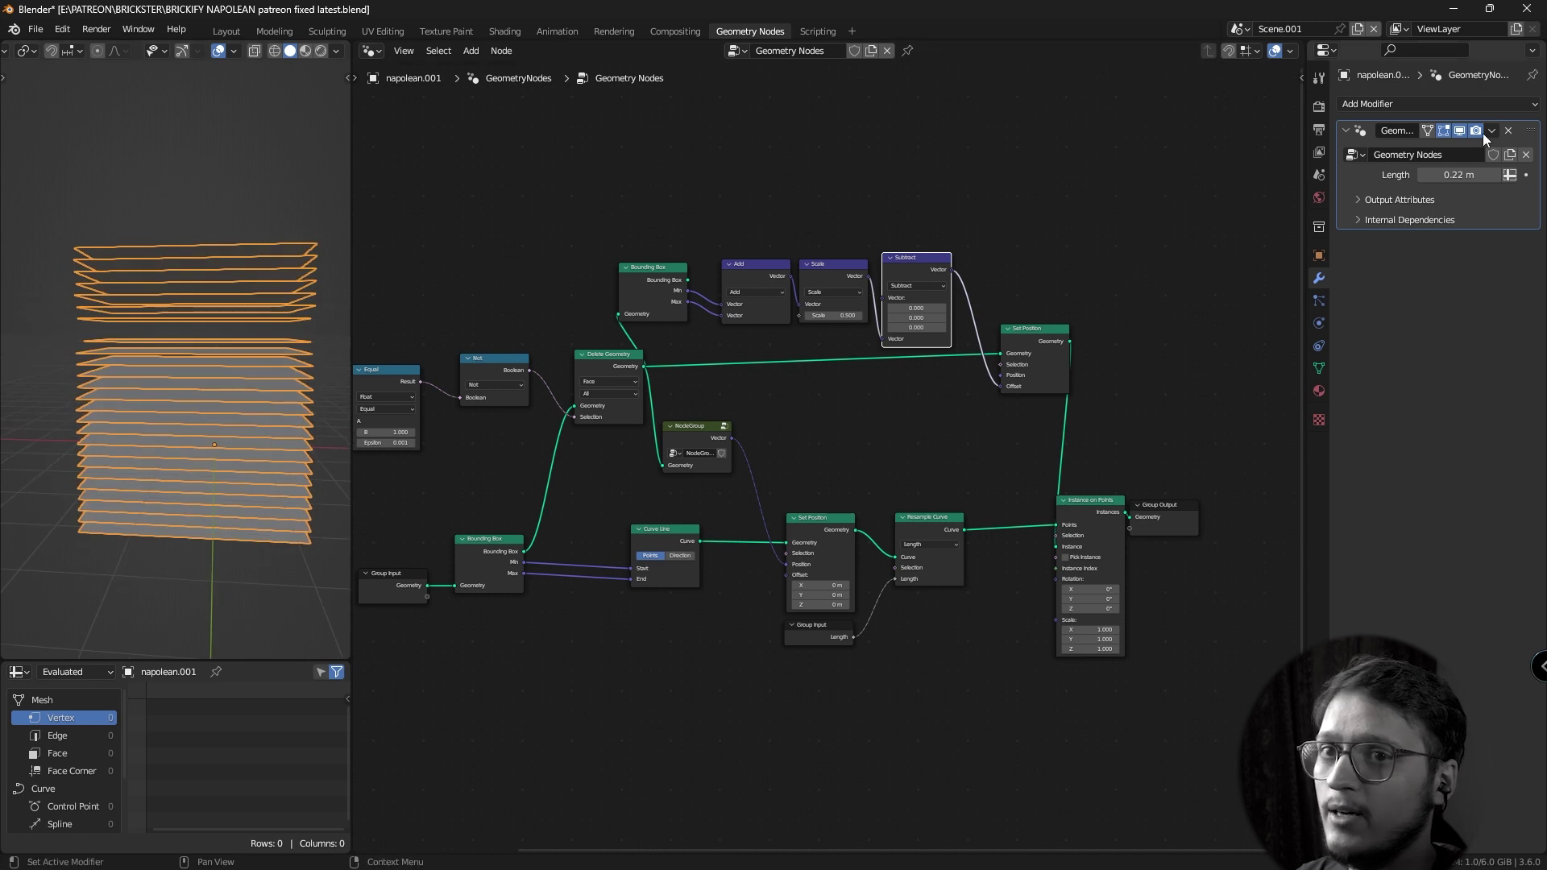
Compare the recentred slab stack with the bust, then move the bust mesh in Edit Mode to test.
left_click(1461, 130)
left_click(1461, 131)
left_click(1461, 130)
left_click(1460, 131)
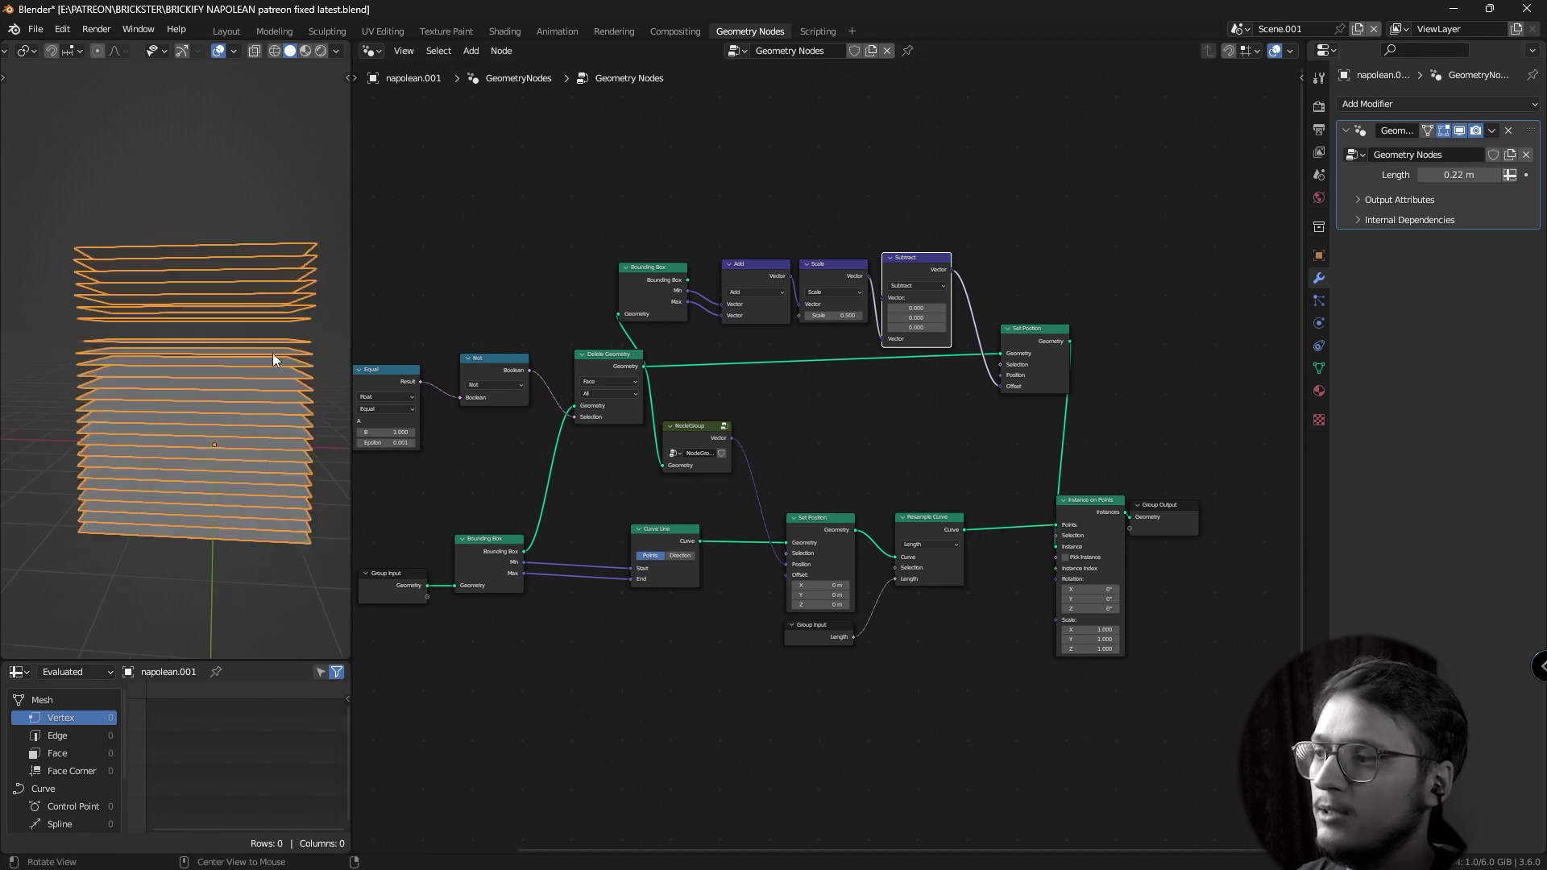
scroll(298, 374, "down", 5)
middle_click_drag(185, 381, 211, 393)
scroll(211, 393, "up", 3)
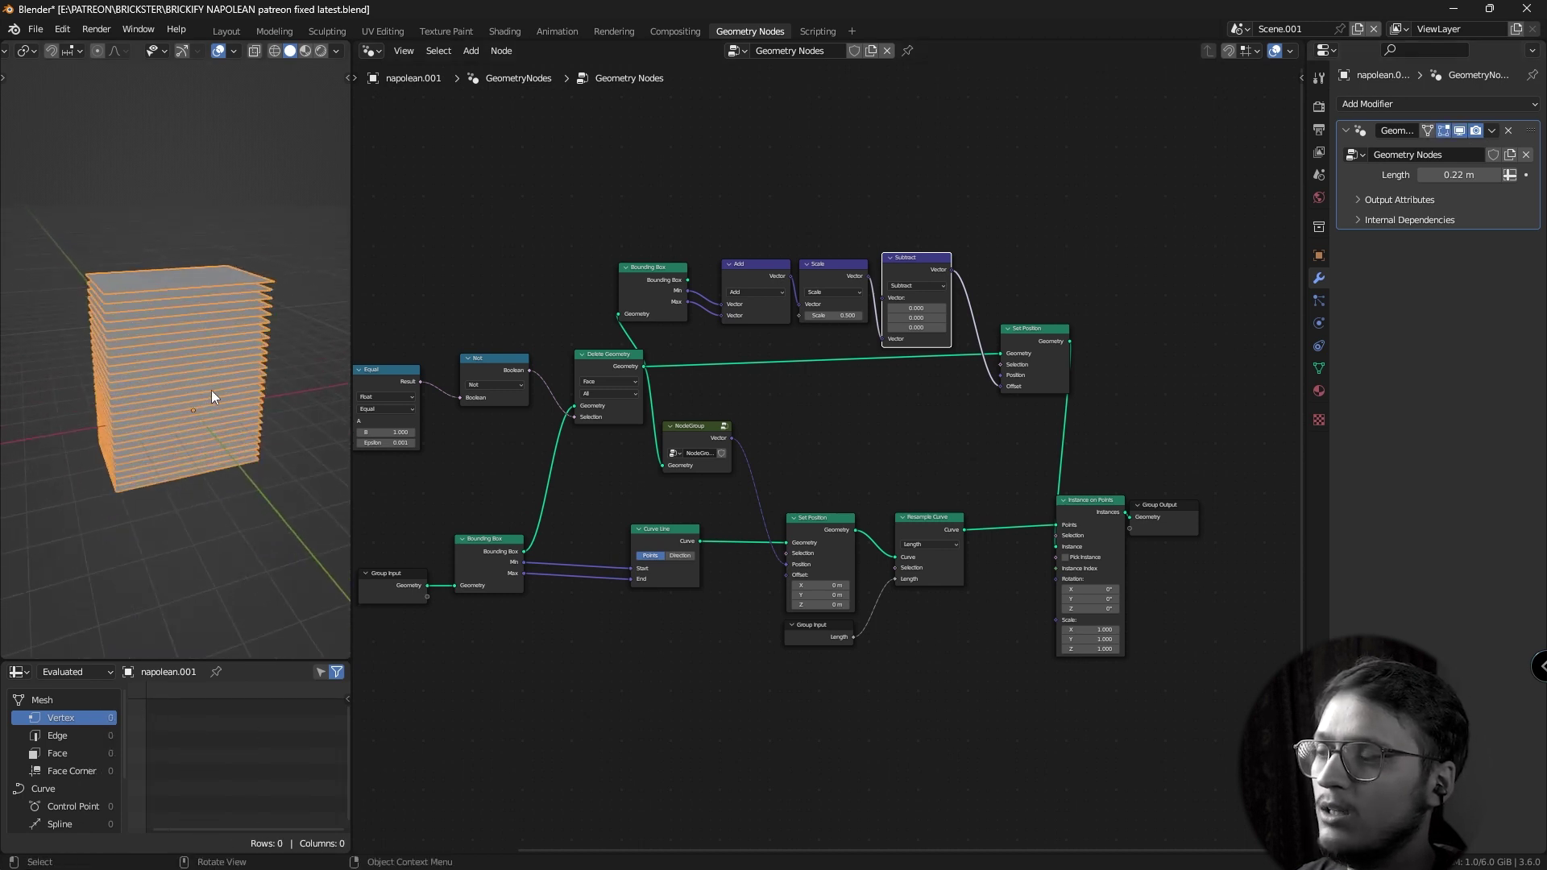
key("Tab")
key("g")
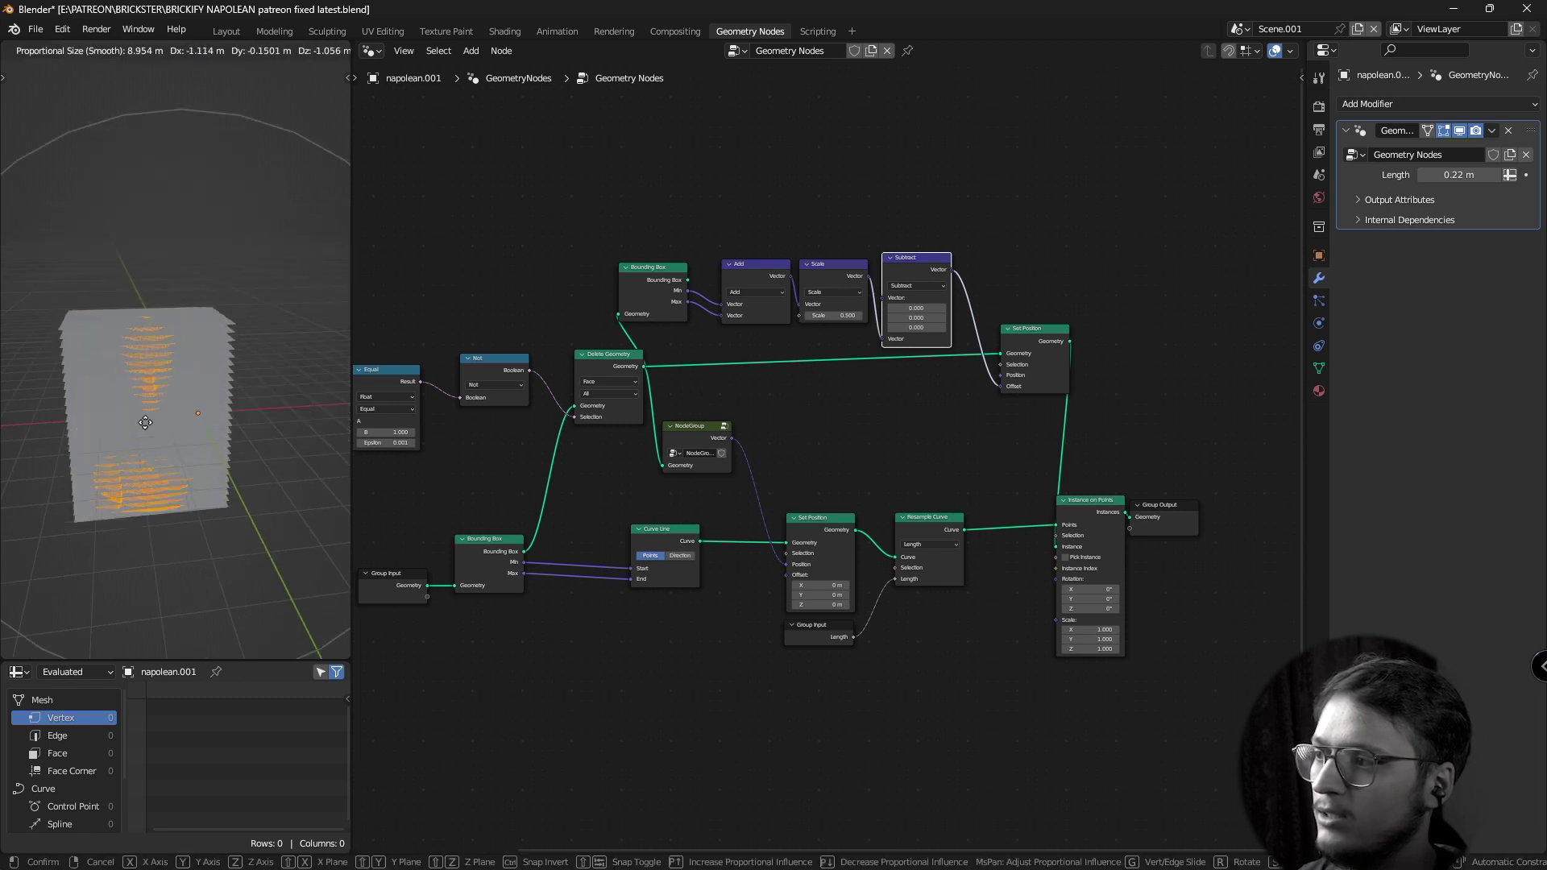
left_click(275, 386)
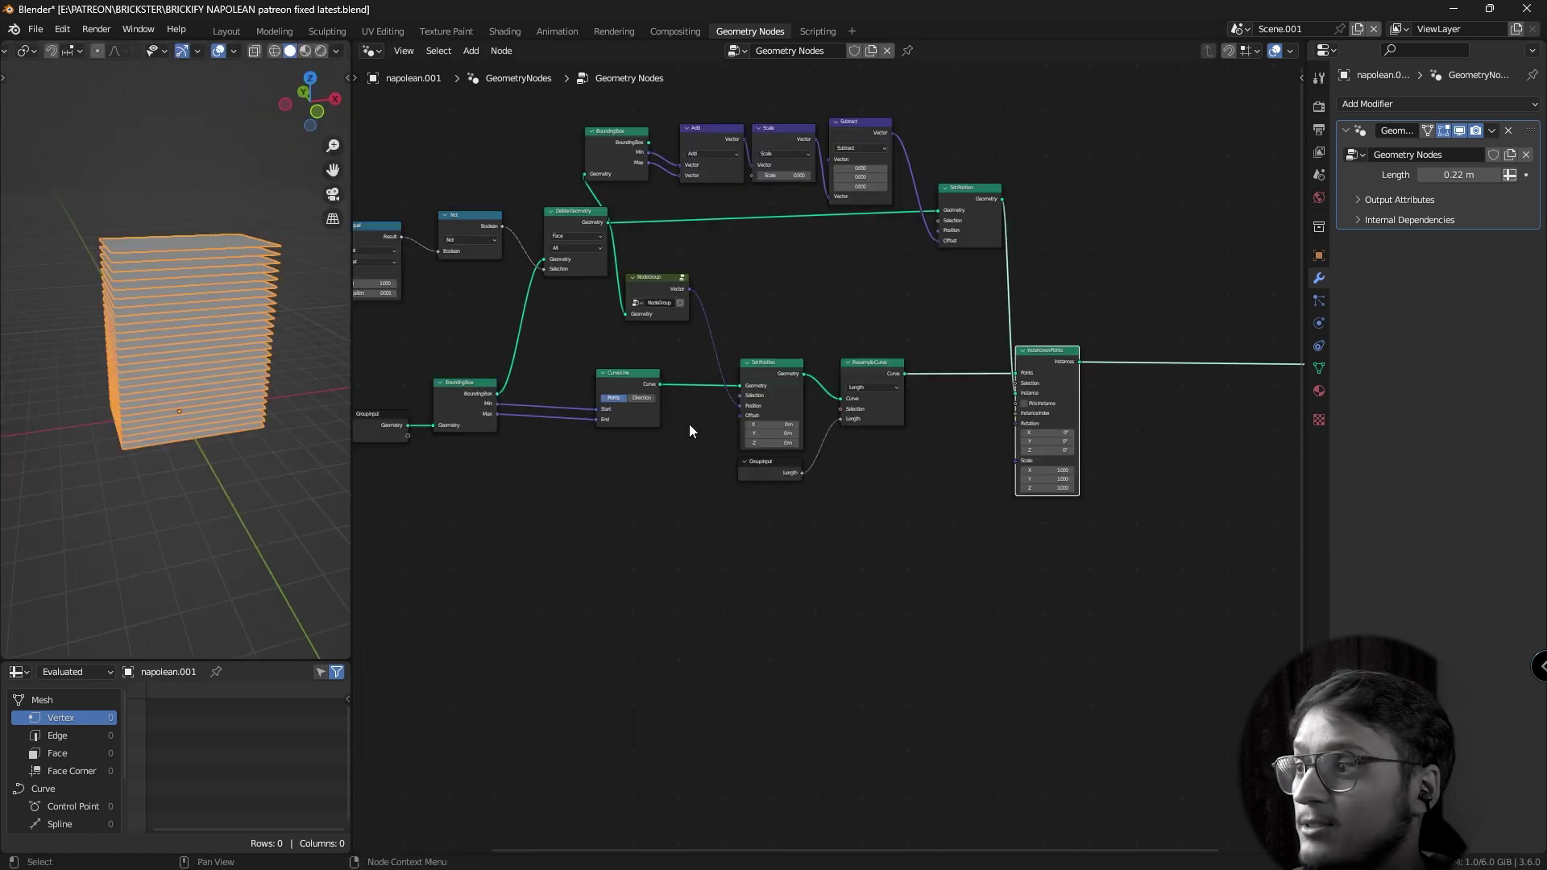
Add a Mesh Boolean node to the right of the node tree.
middle_click_drag(940, 438, 831, 406)
key("shift+a")
left_click(937, 455)
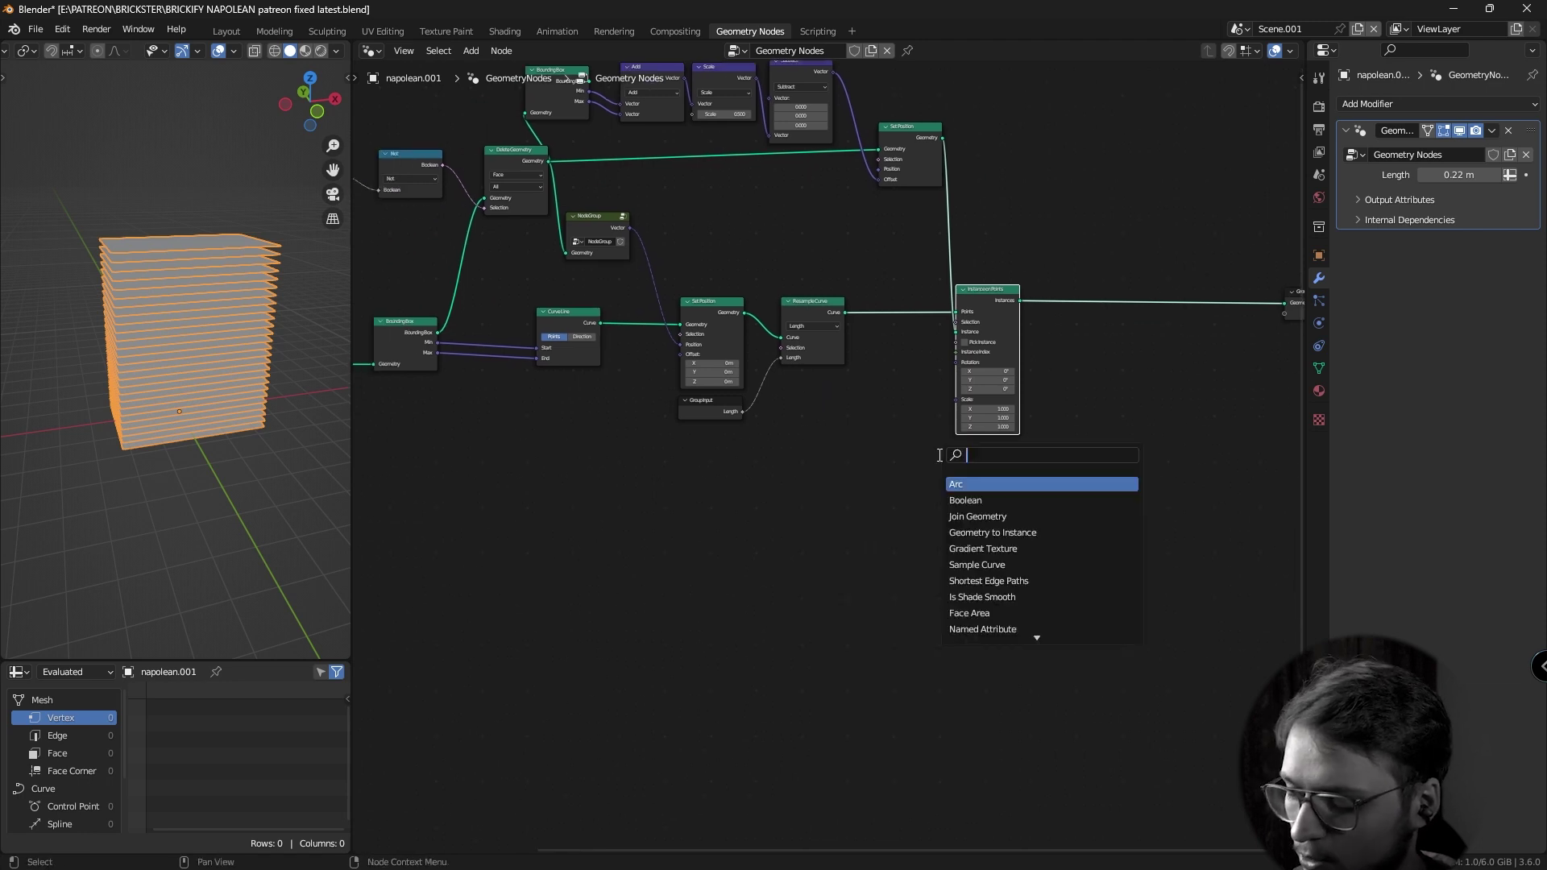
type("me")
type("sh b")
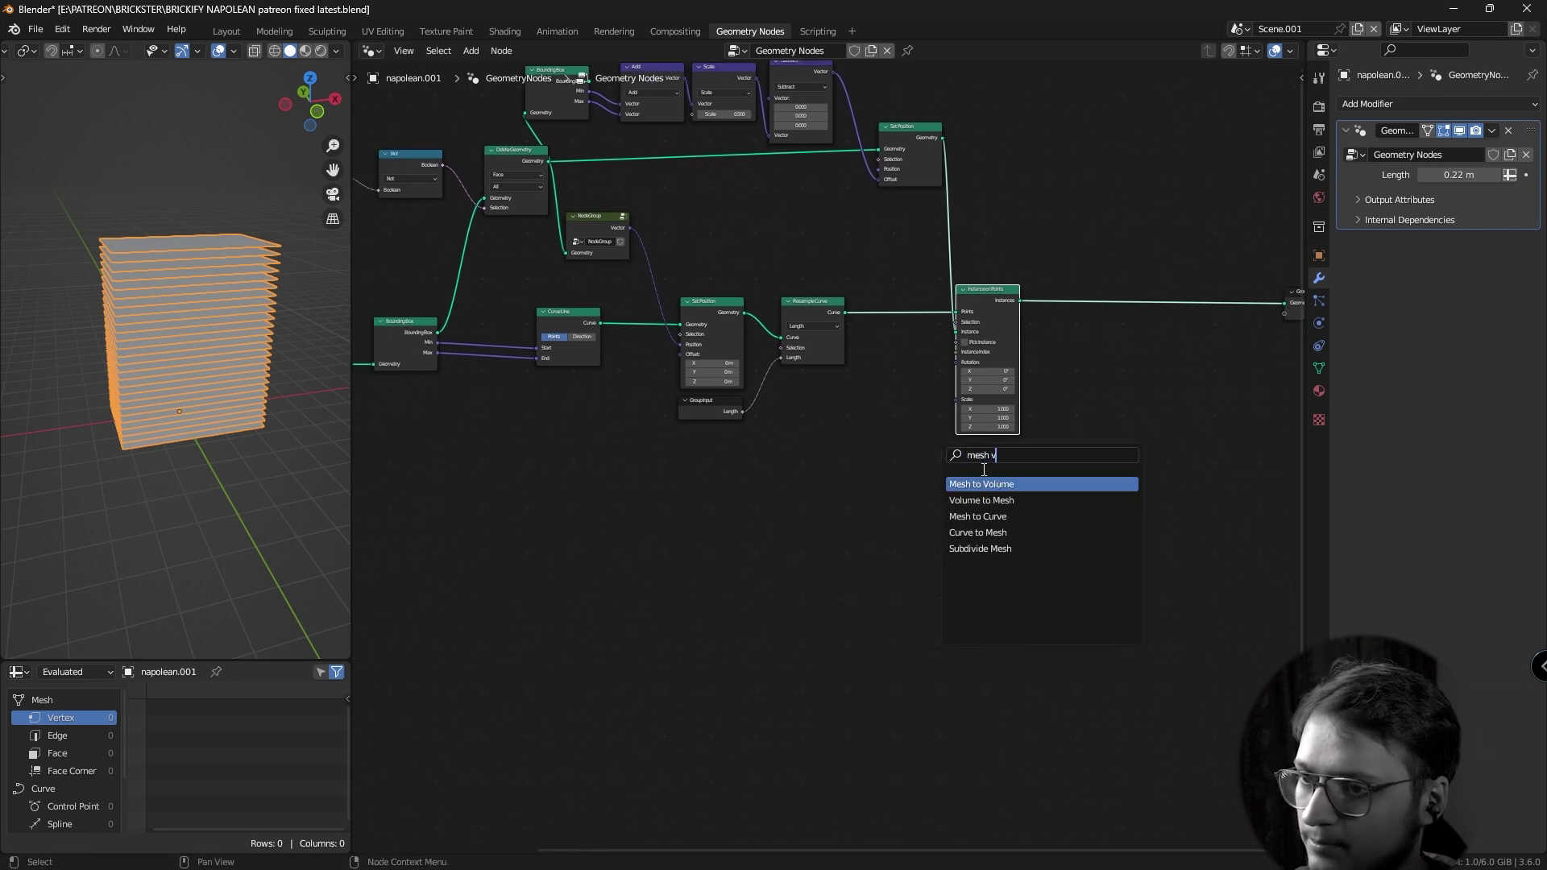
left_click(997, 487)
left_click(1132, 466)
Link the original Group Input geometry into Mesh Boolean's Mesh 1, routed through reroute points.
middle_click_drag(692, 421, 713, 408)
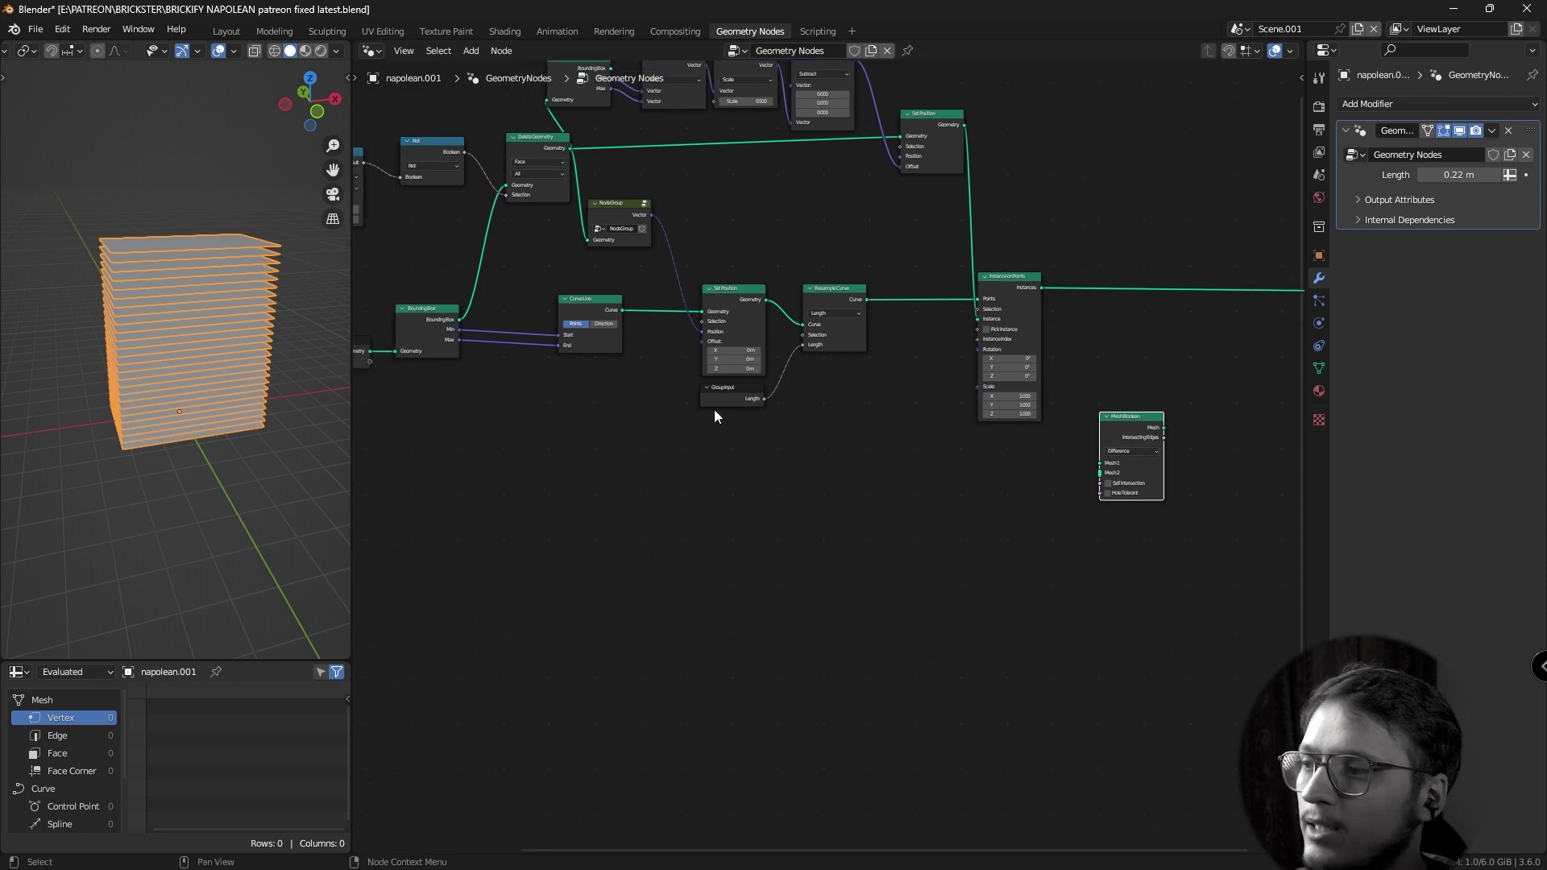
middle_click_drag(446, 386, 495, 383)
left_click_drag(417, 349, 1147, 462)
right_click_drag(862, 413, 823, 465, "shift")
right_click_drag(1008, 413, 1010, 455, "shift")
left_click(861, 419)
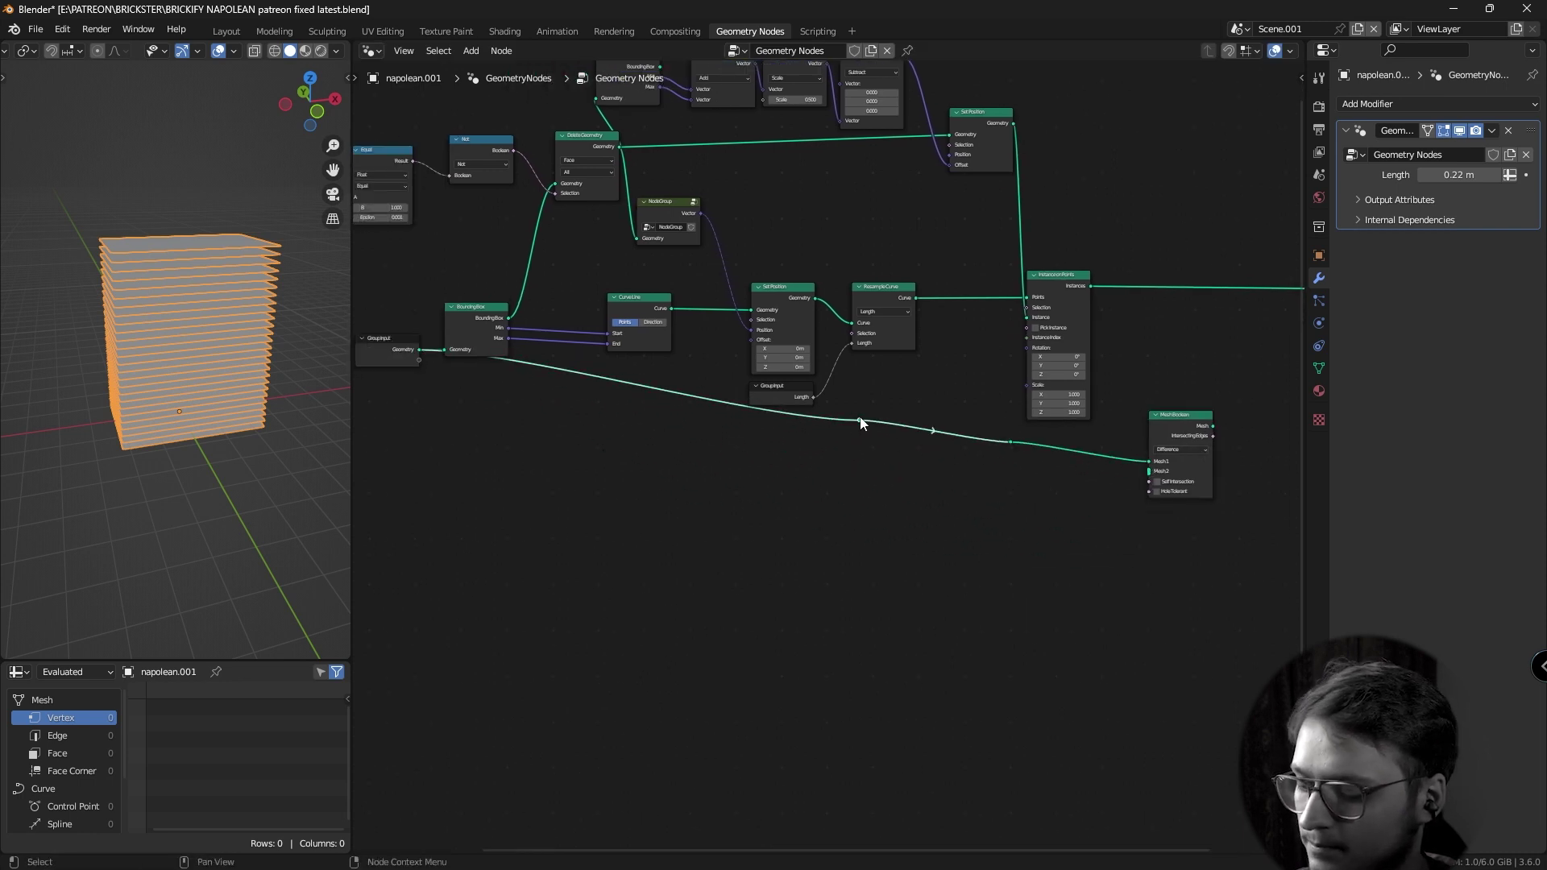
key("g")
left_click(499, 539)
left_click(997, 446)
left_click_drag(1013, 441, 1078, 503)
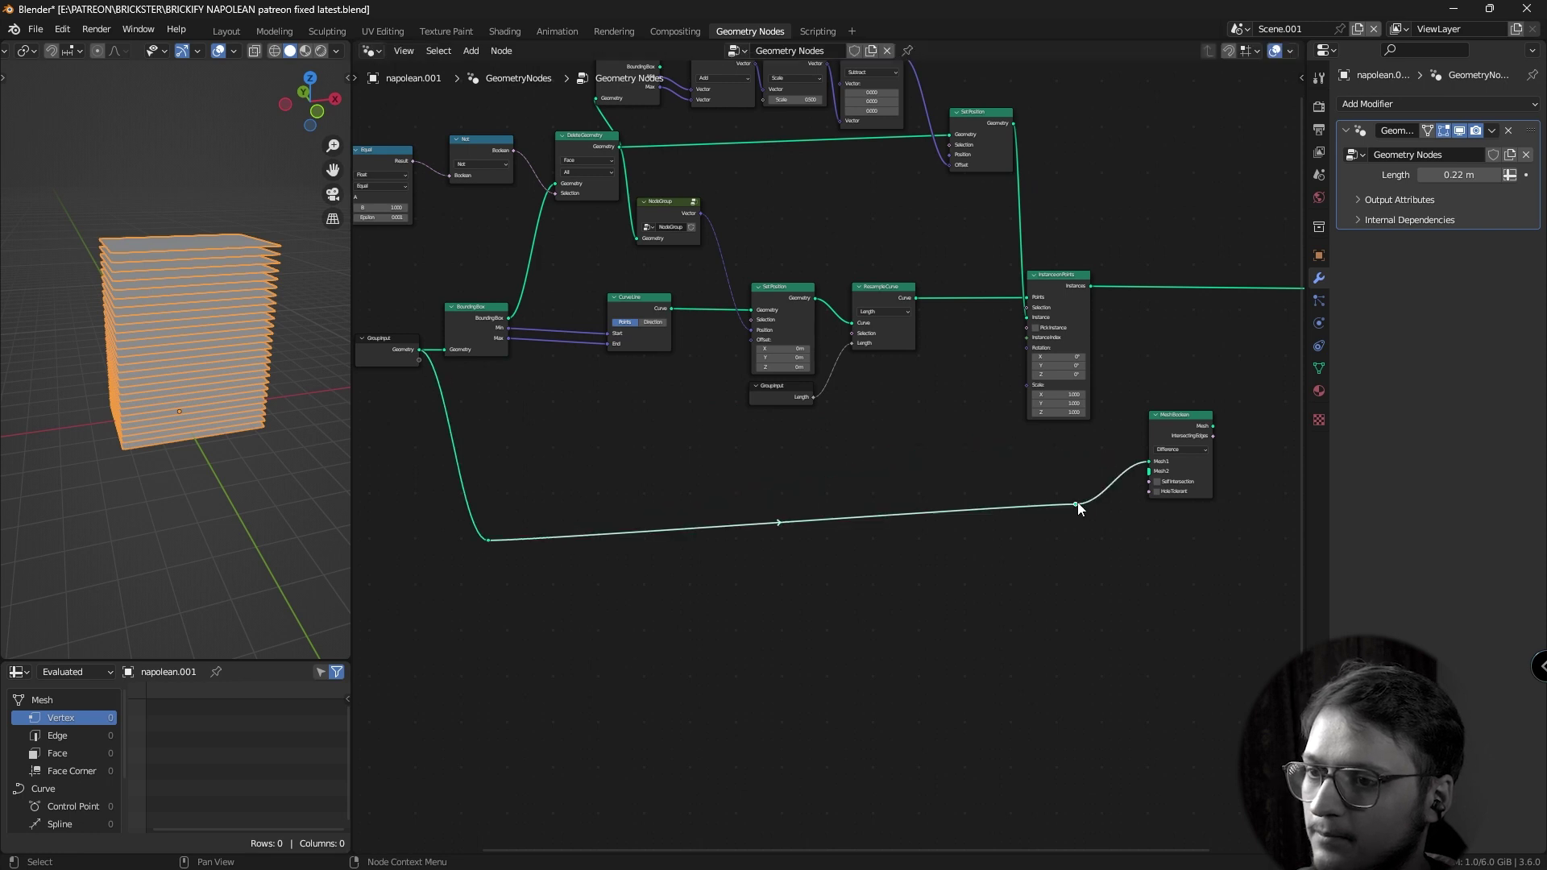
Connect the brick instances to Mesh 2 and send the Boolean result to Group Output.
middle_click_drag(1135, 483, 661, 568)
left_click_drag(709, 511, 814, 461)
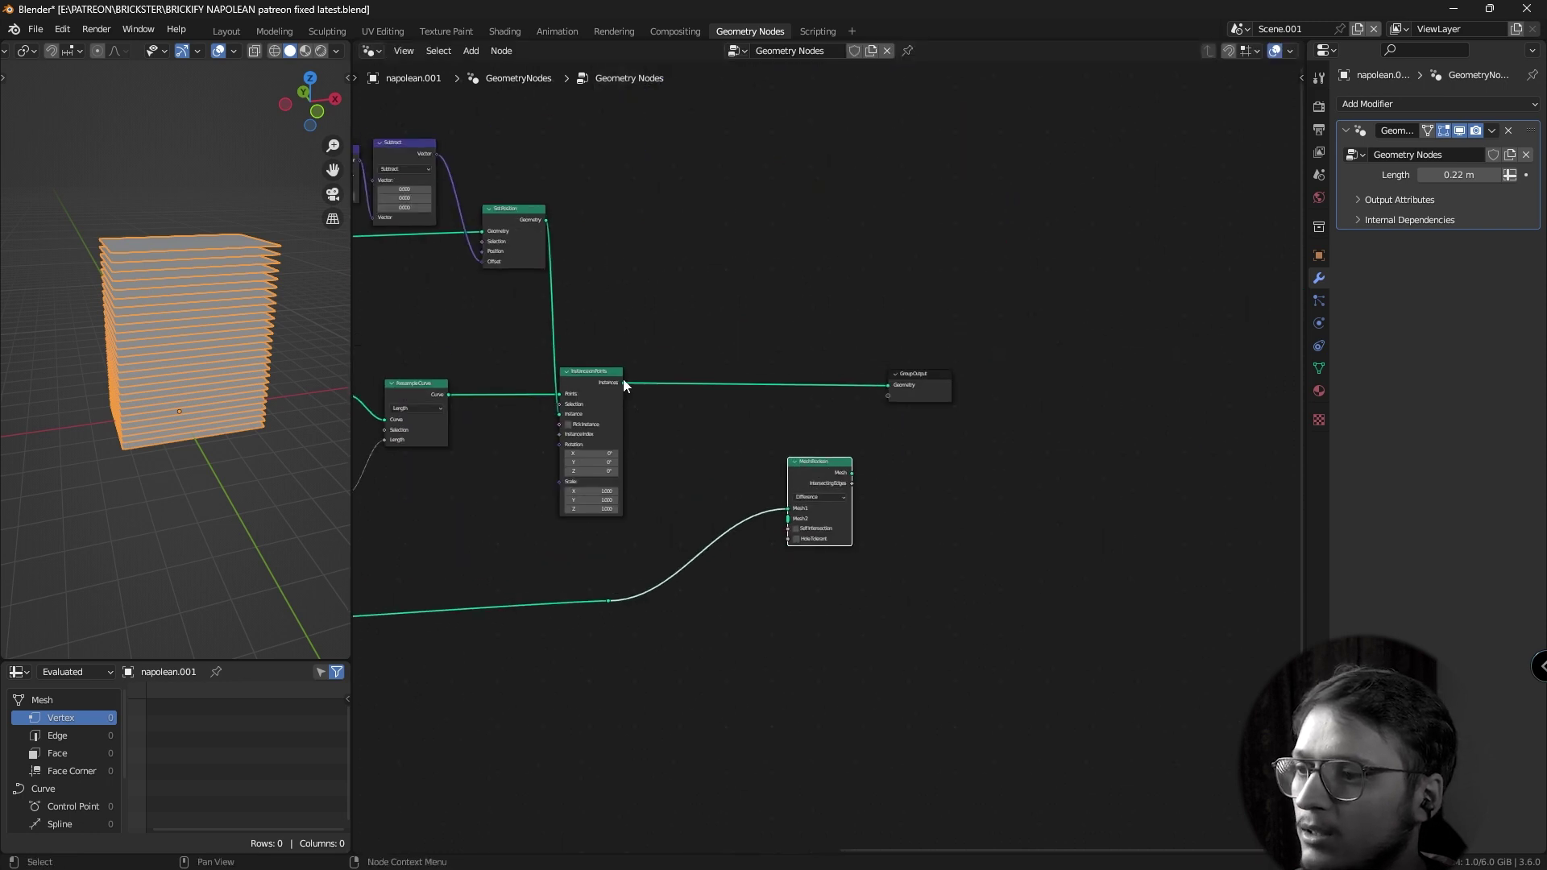
left_click_drag(623, 382, 789, 518)
middle_click_drag(789, 518, 745, 521)
left_click_drag(808, 475, 863, 389)
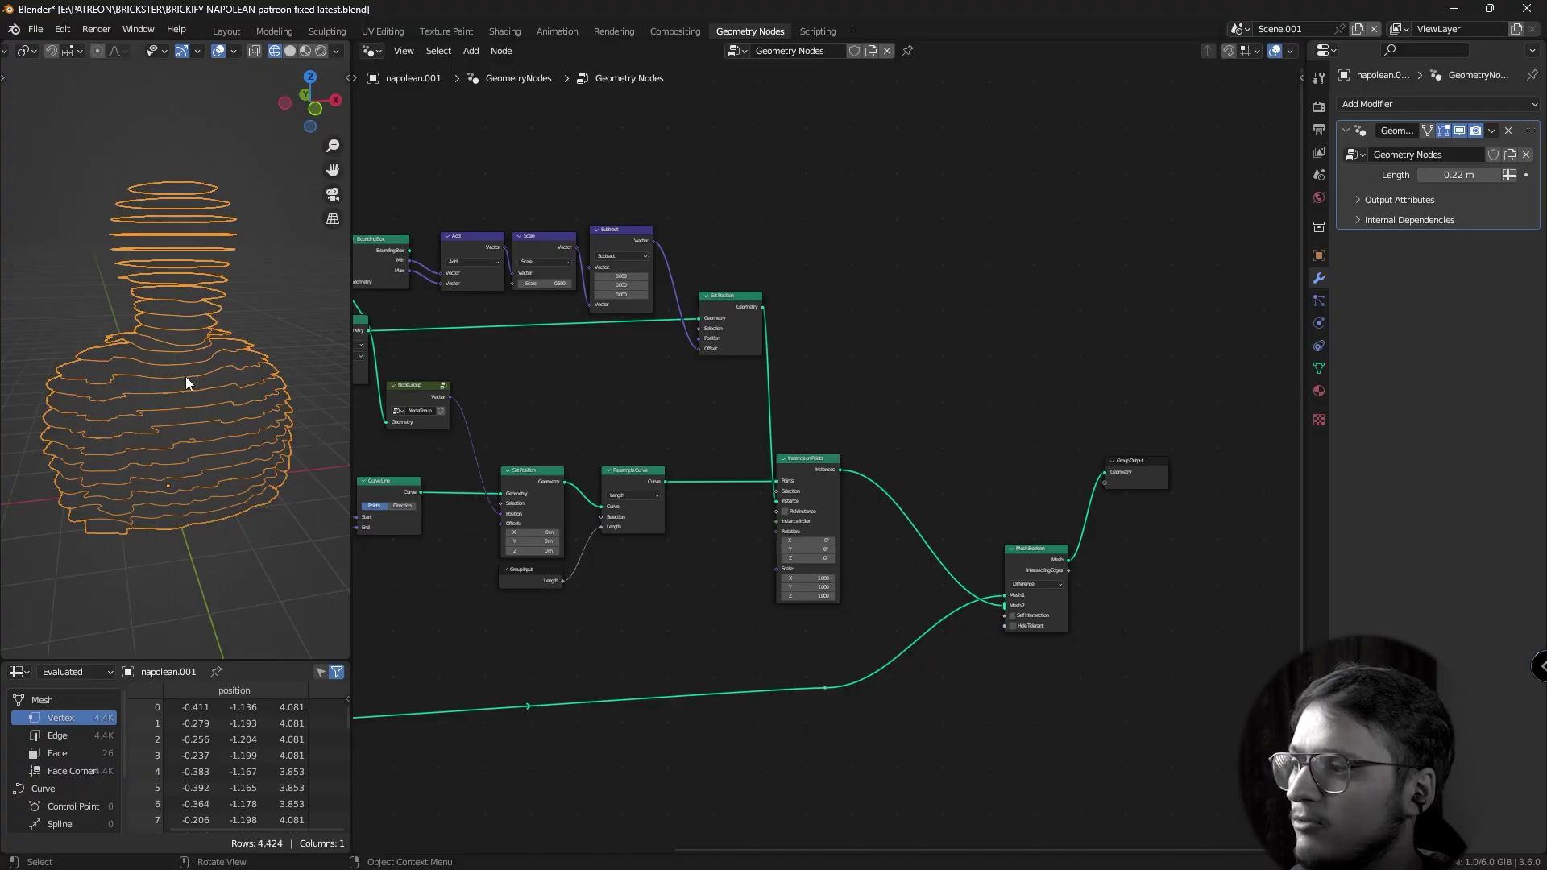
Raise the modifier Length from 0.22 m to 0.24 m and inspect the slices.
left_click(171, 388)
middle_click_drag(182, 398, 141, 417)
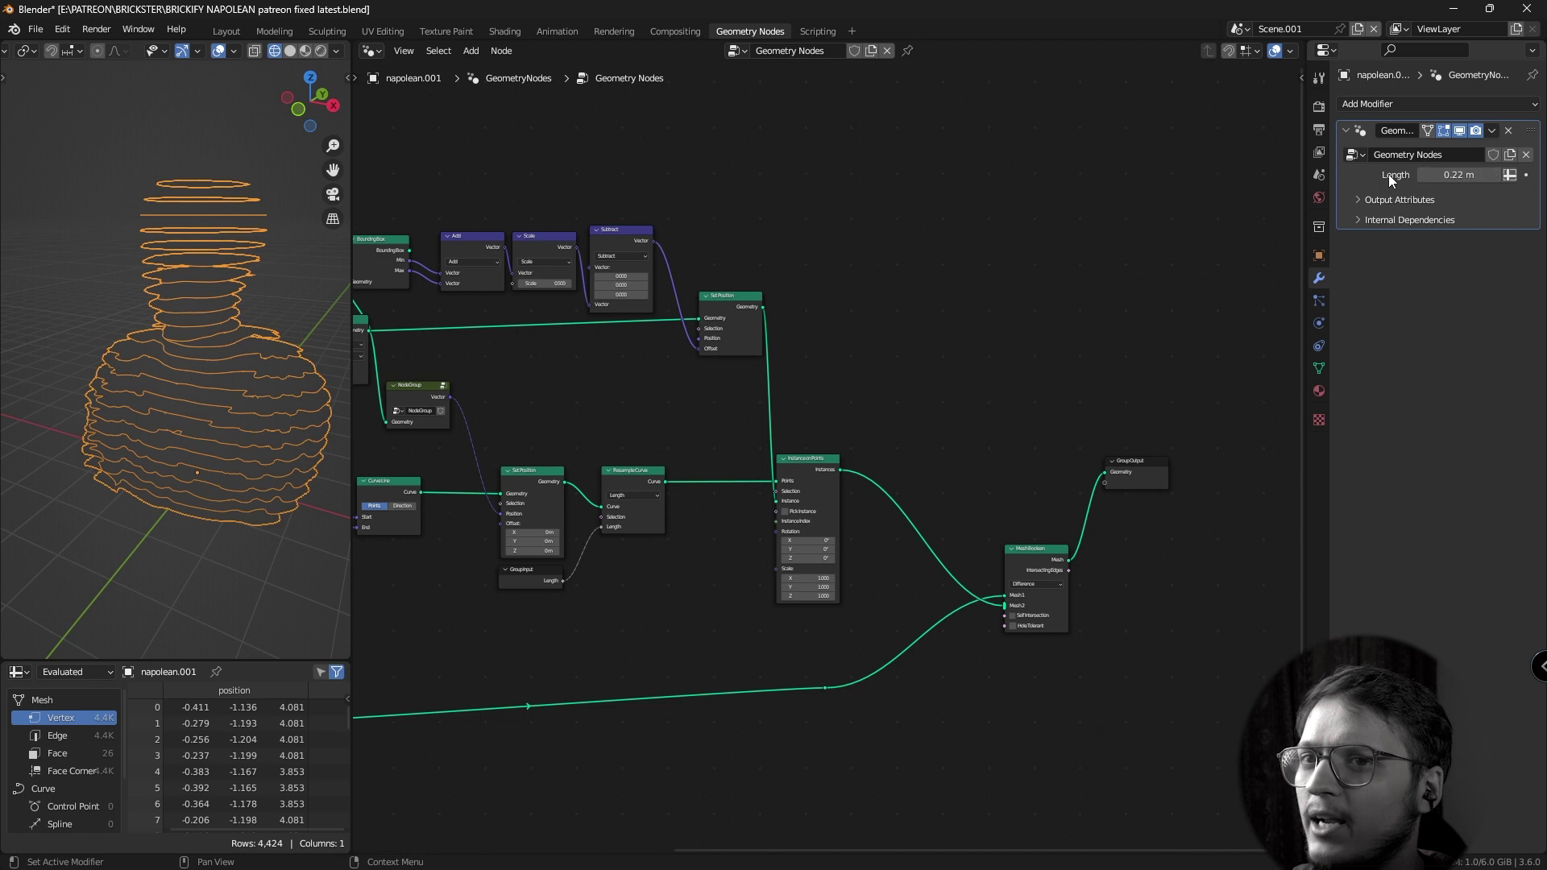
left_click(1496, 175)
left_click(1497, 176)
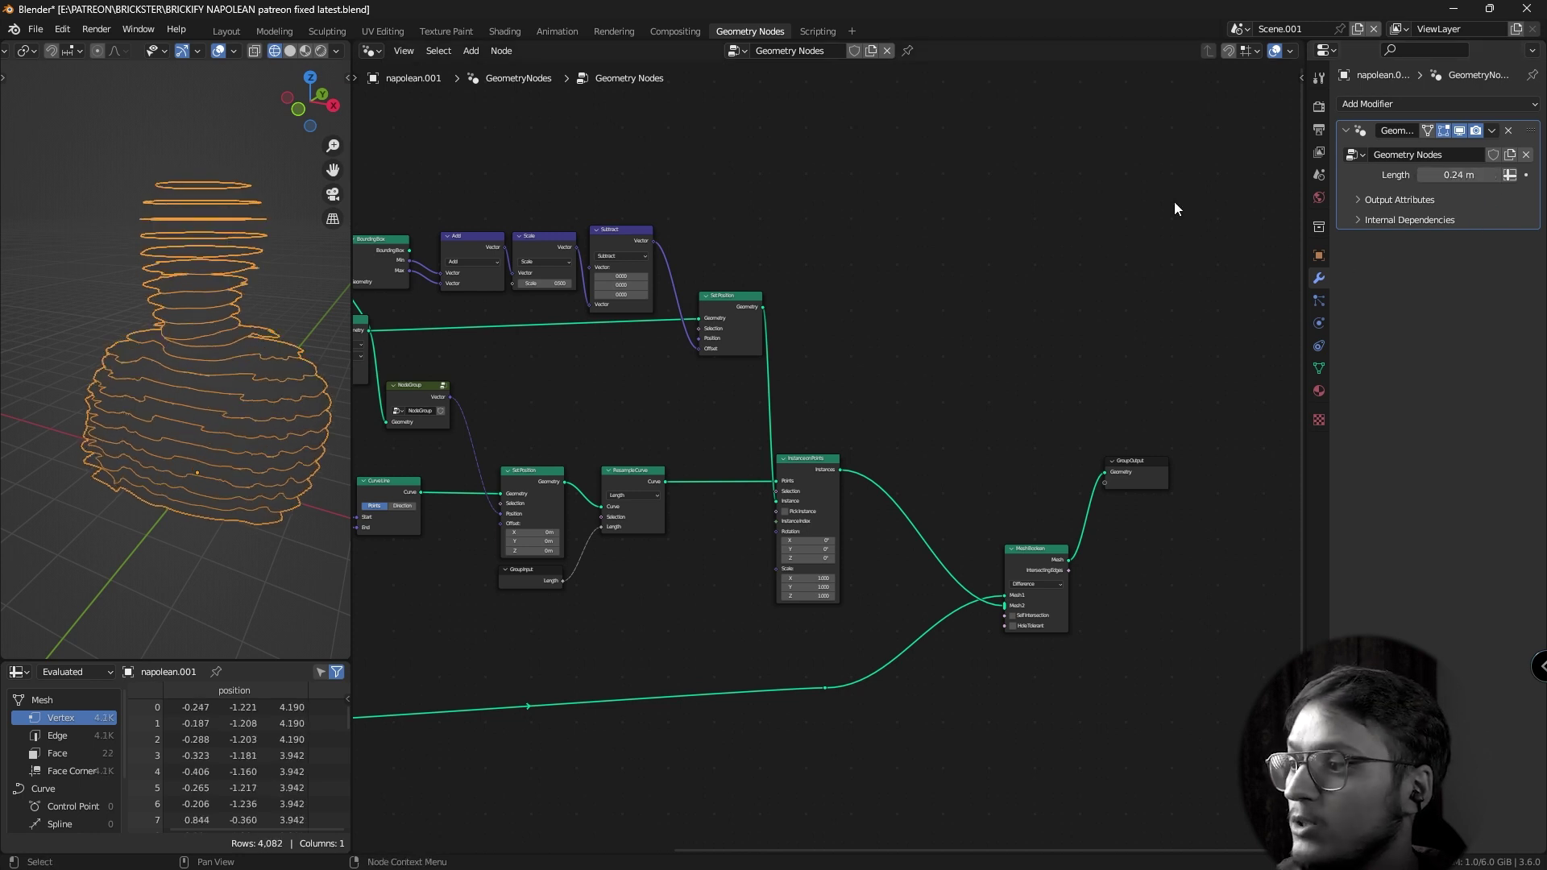
middle_click_drag(250, 335, 225, 388)
Rearrange the Mesh Boolean and Group Output nodes at the output end of the tree.
middle_click_drag(903, 560, 520, 566)
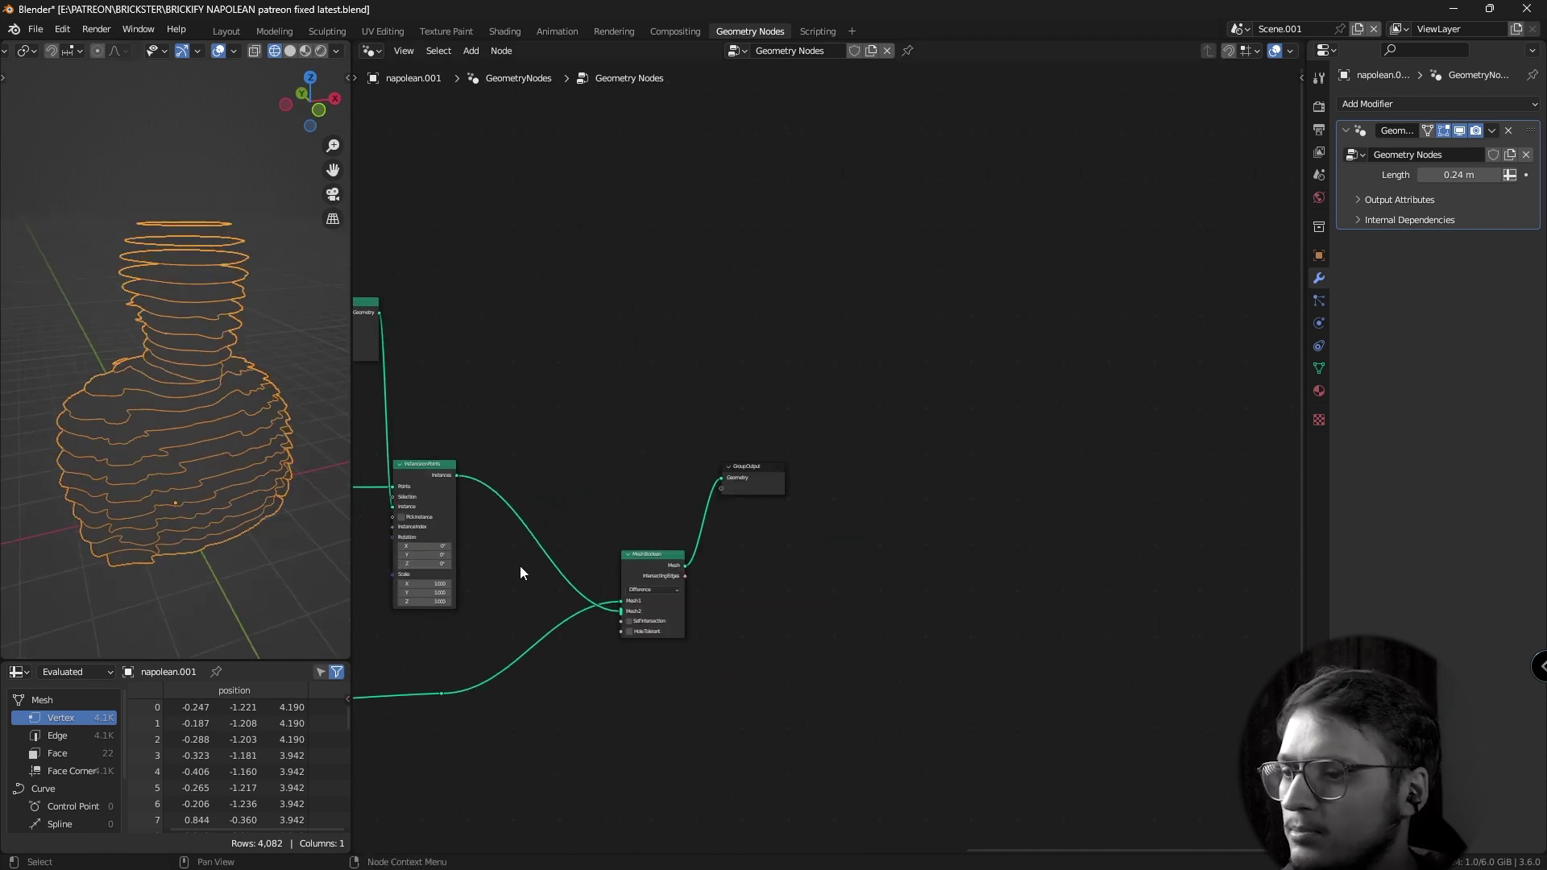
left_click_drag(626, 563, 590, 555)
left_click_drag(762, 486, 920, 565)
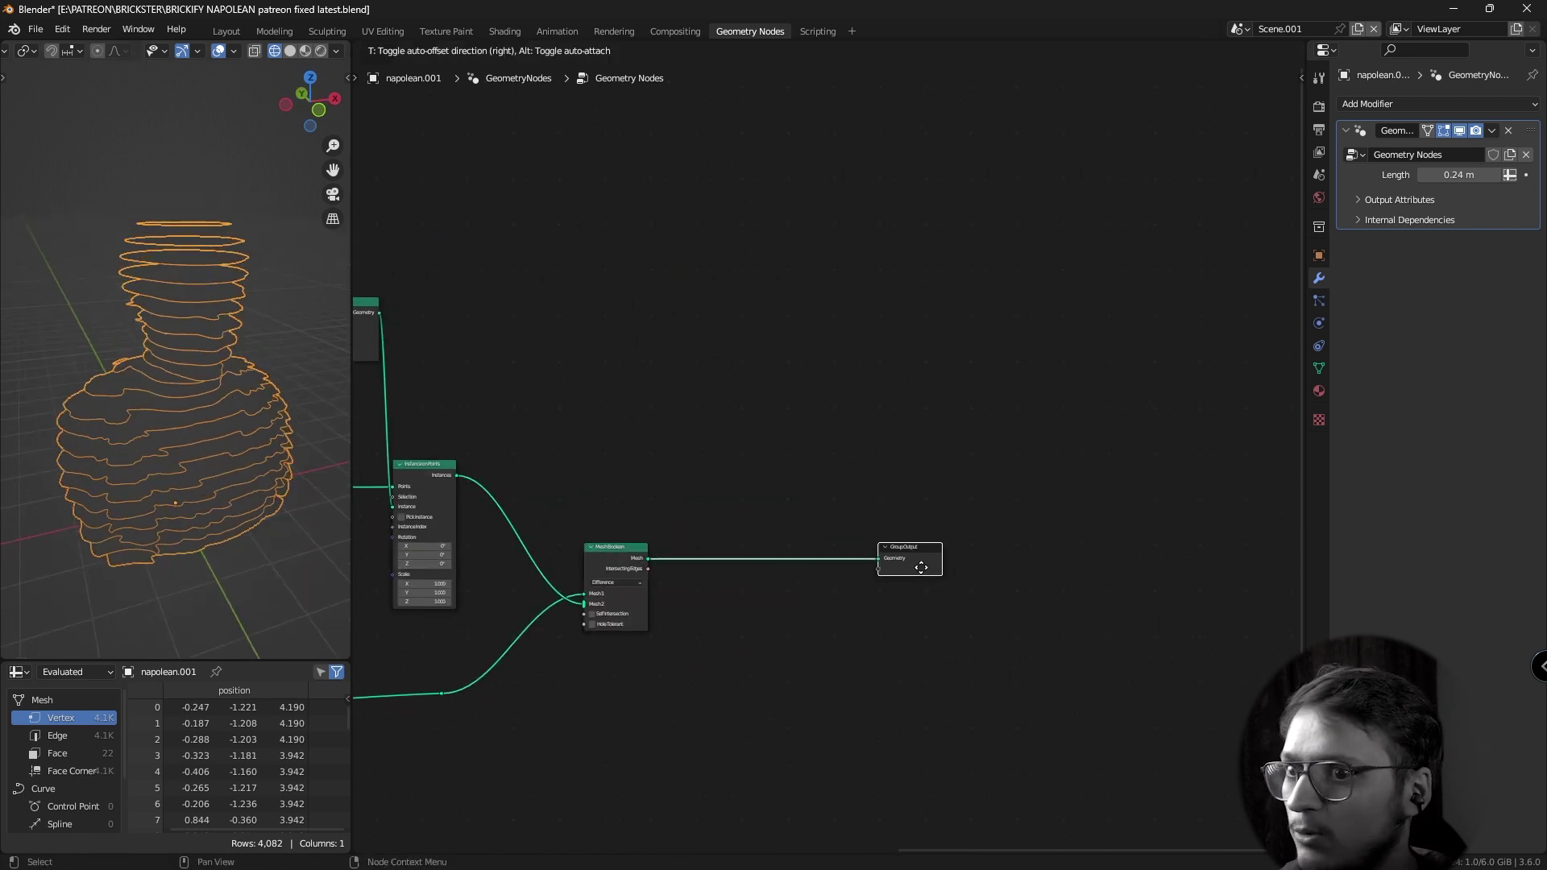
scroll(621, 588, "up", 2)
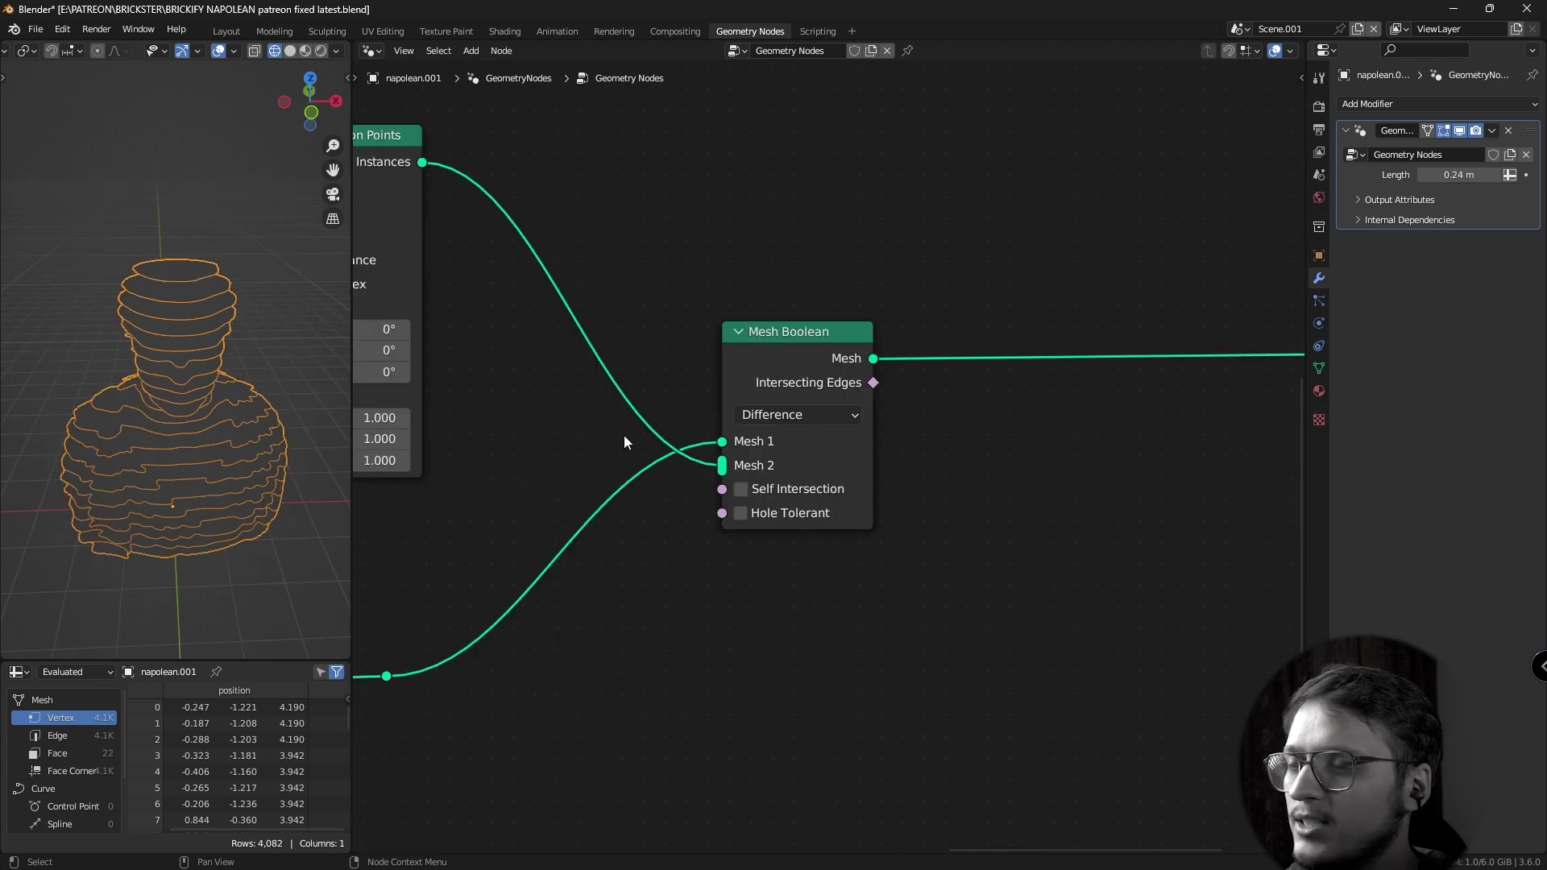
scroll(623, 436, "down", 5)
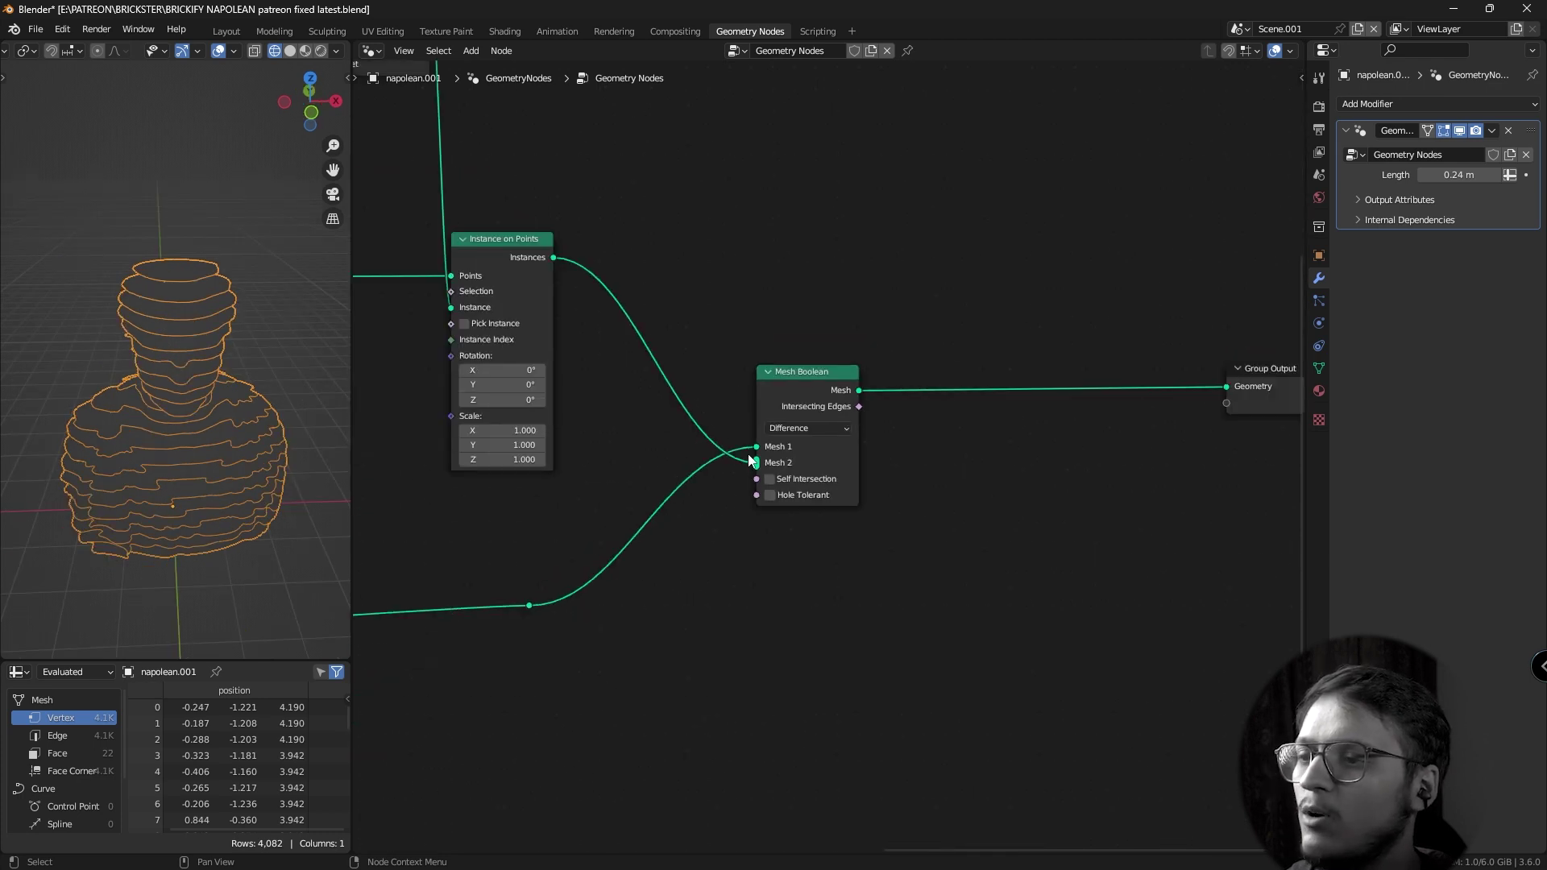
middle_click_drag(780, 449, 539, 483)
middle_click_drag(210, 502, 181, 466)
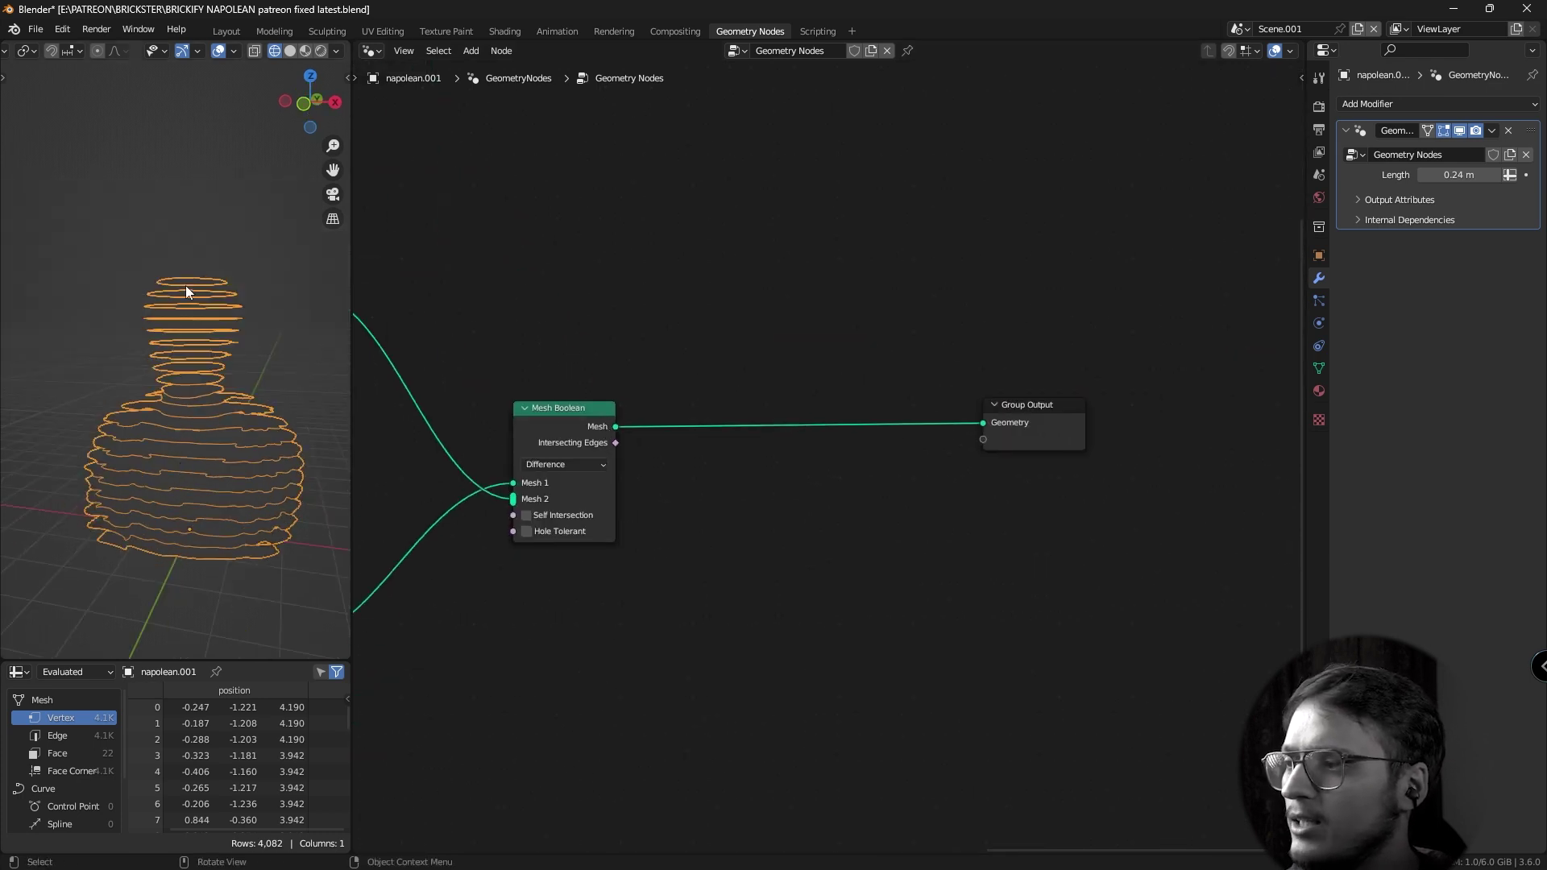
middle_click_drag(185, 285, 200, 321)
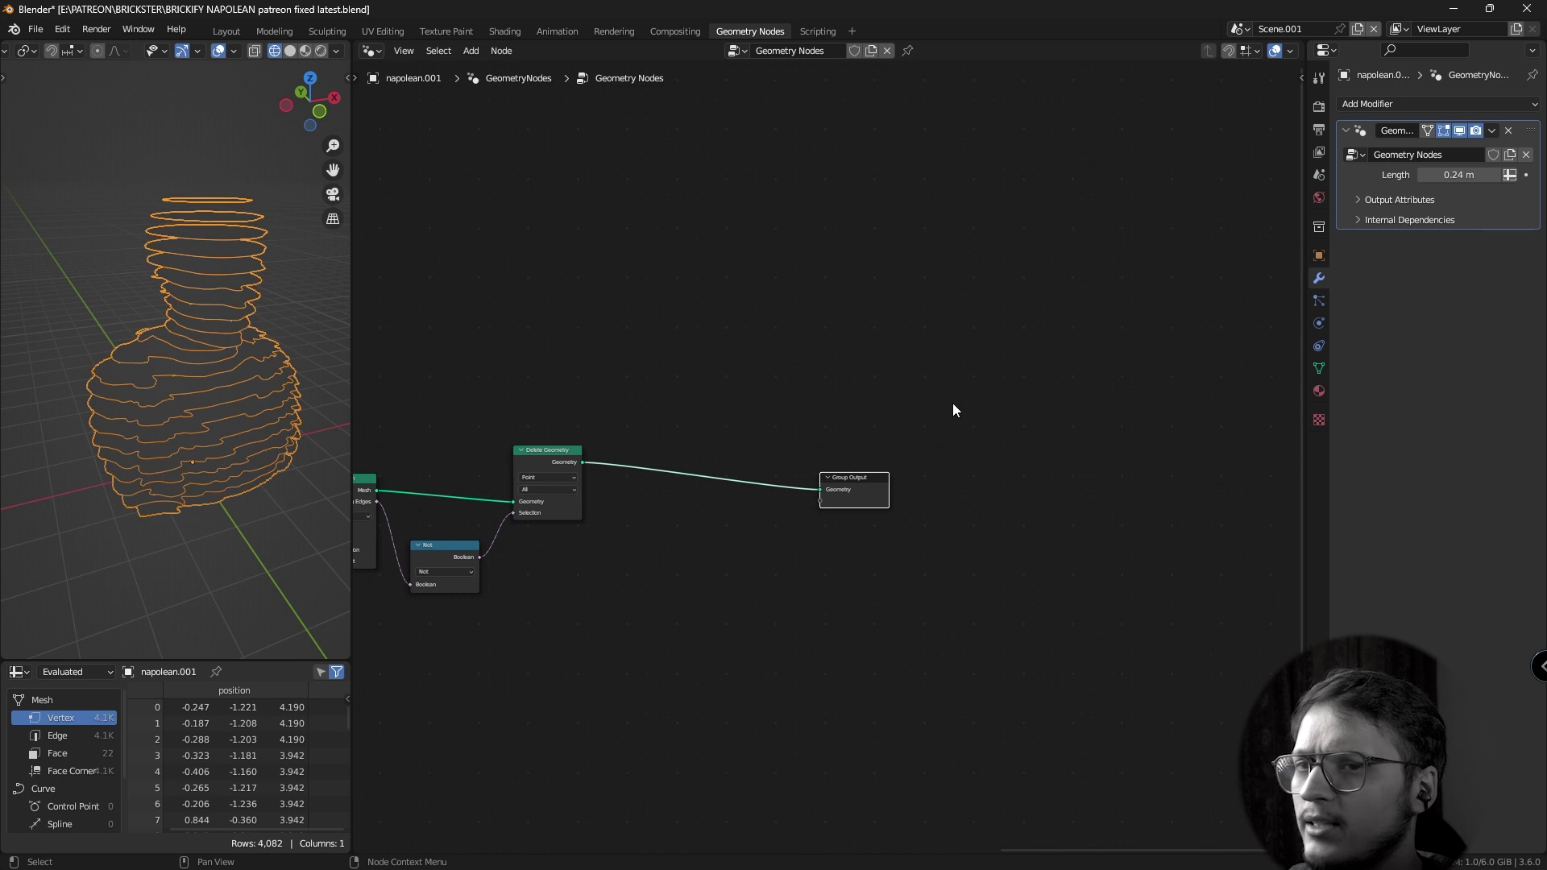
Change the modifier Length to 0.05 m and orbit around the densely sliced bust.
left_click(1433, 175)
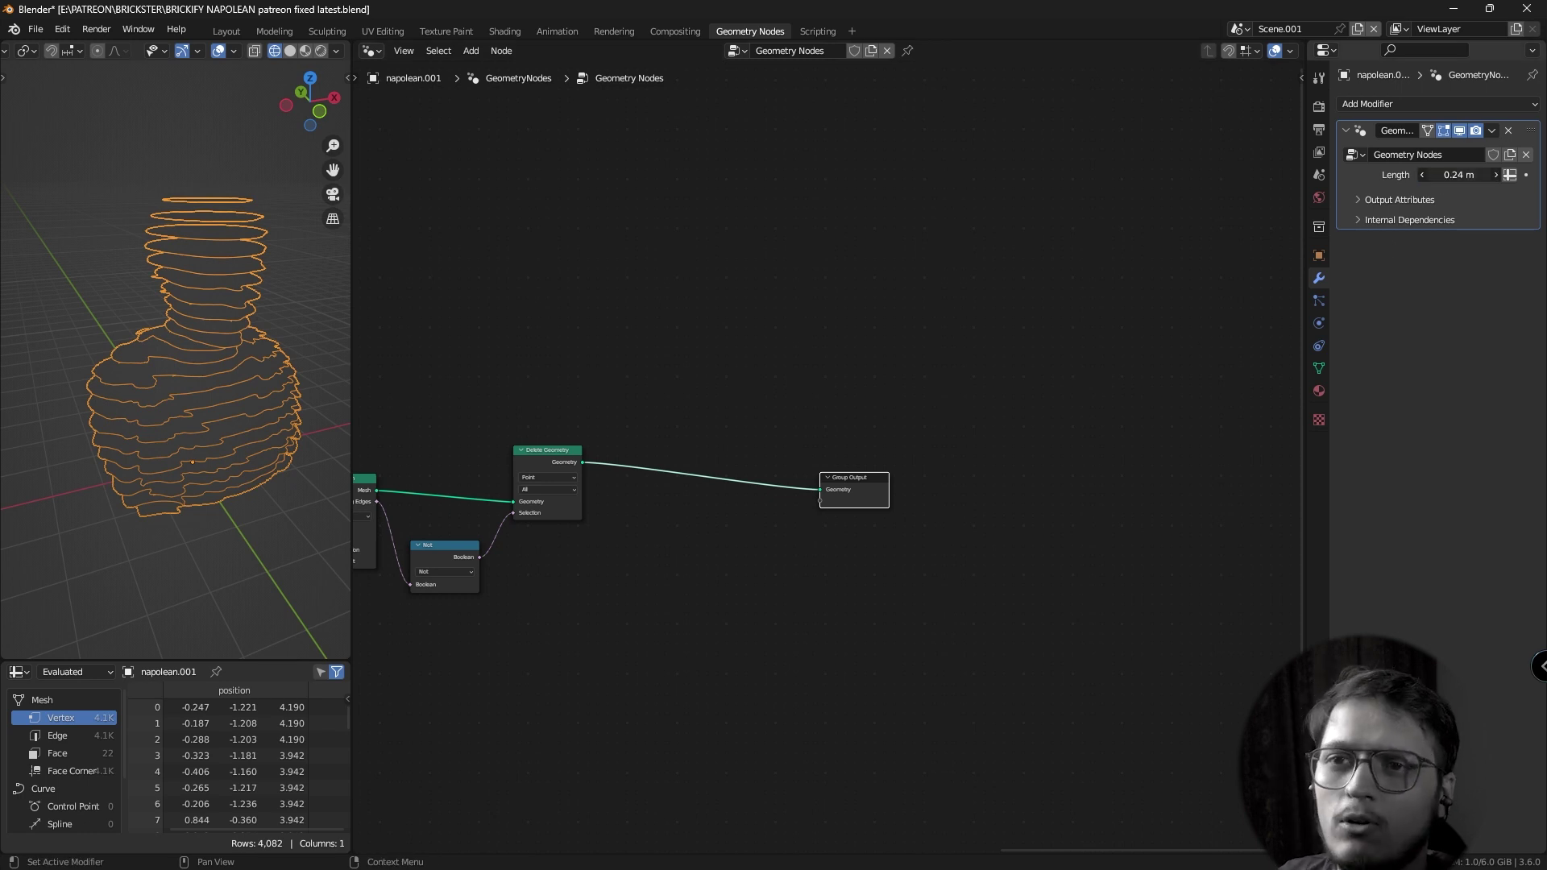
left_click_drag(1432, 175, 1441, 176)
type("05")
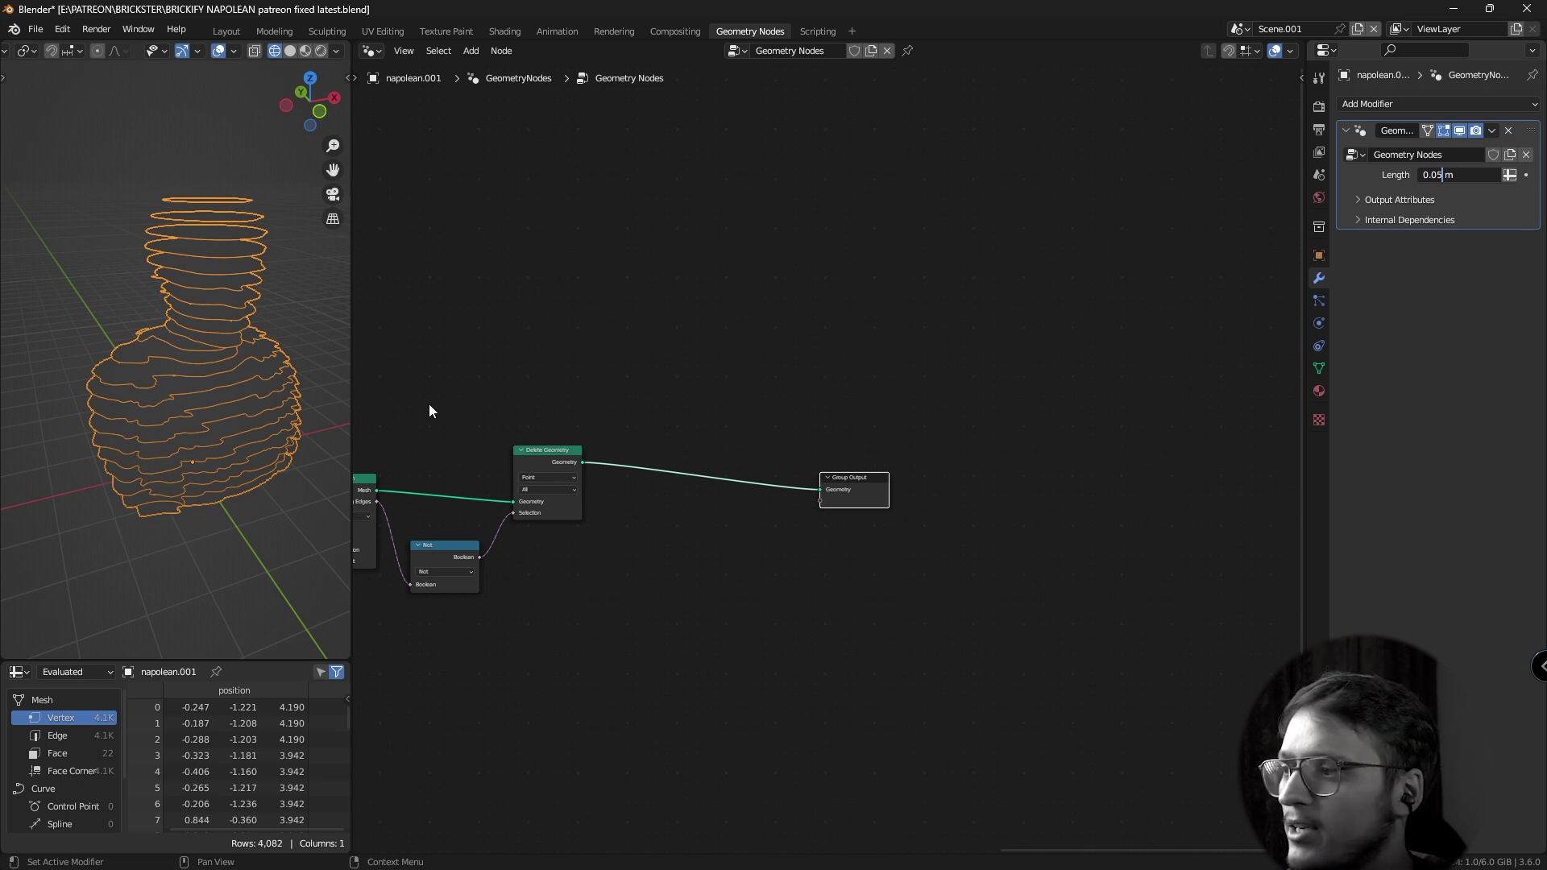
key("Return")
scroll(171, 400, "up", 4)
middle_click_drag(169, 398, 235, 435)
scroll(69, 393, "up", 3)
scroll(155, 422, "up", 1)
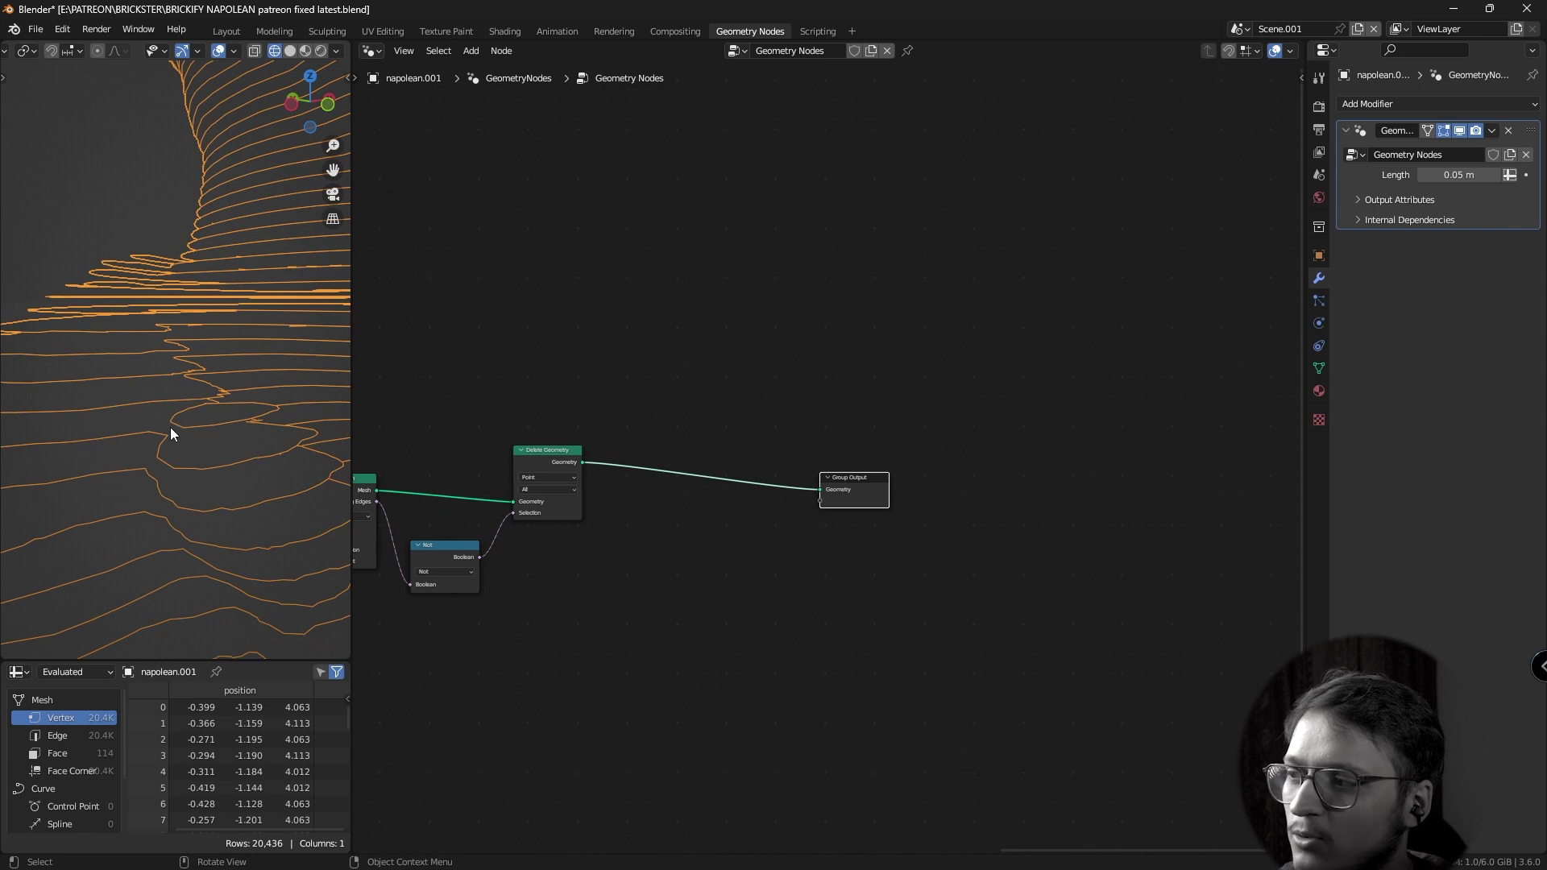
scroll(224, 424, "down", 5)
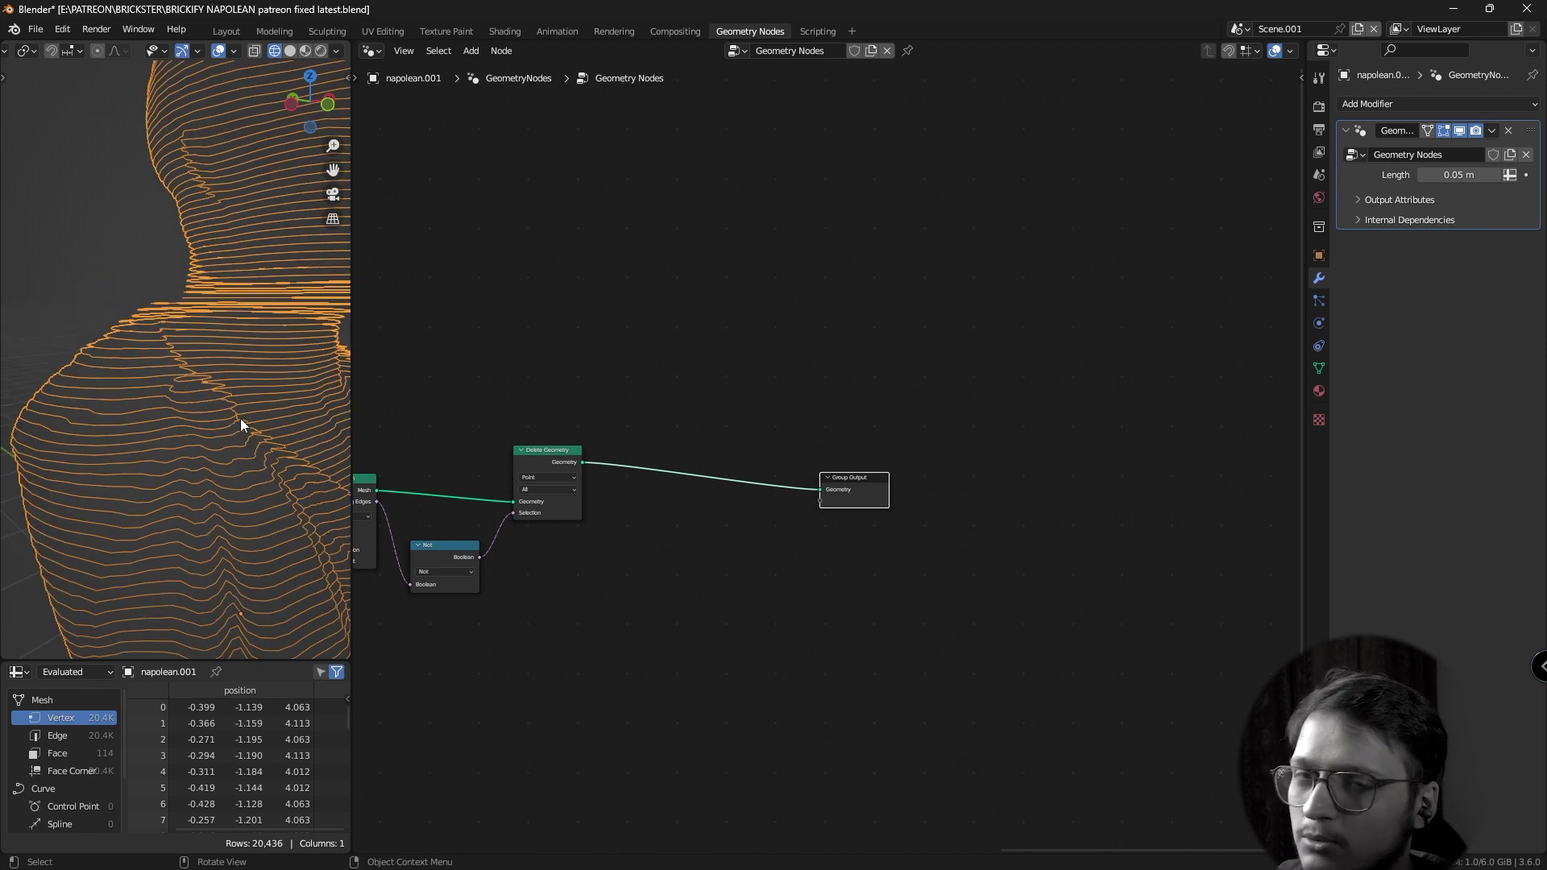
scroll(241, 425, "down", 3)
middle_click_drag(236, 417, 180, 443)
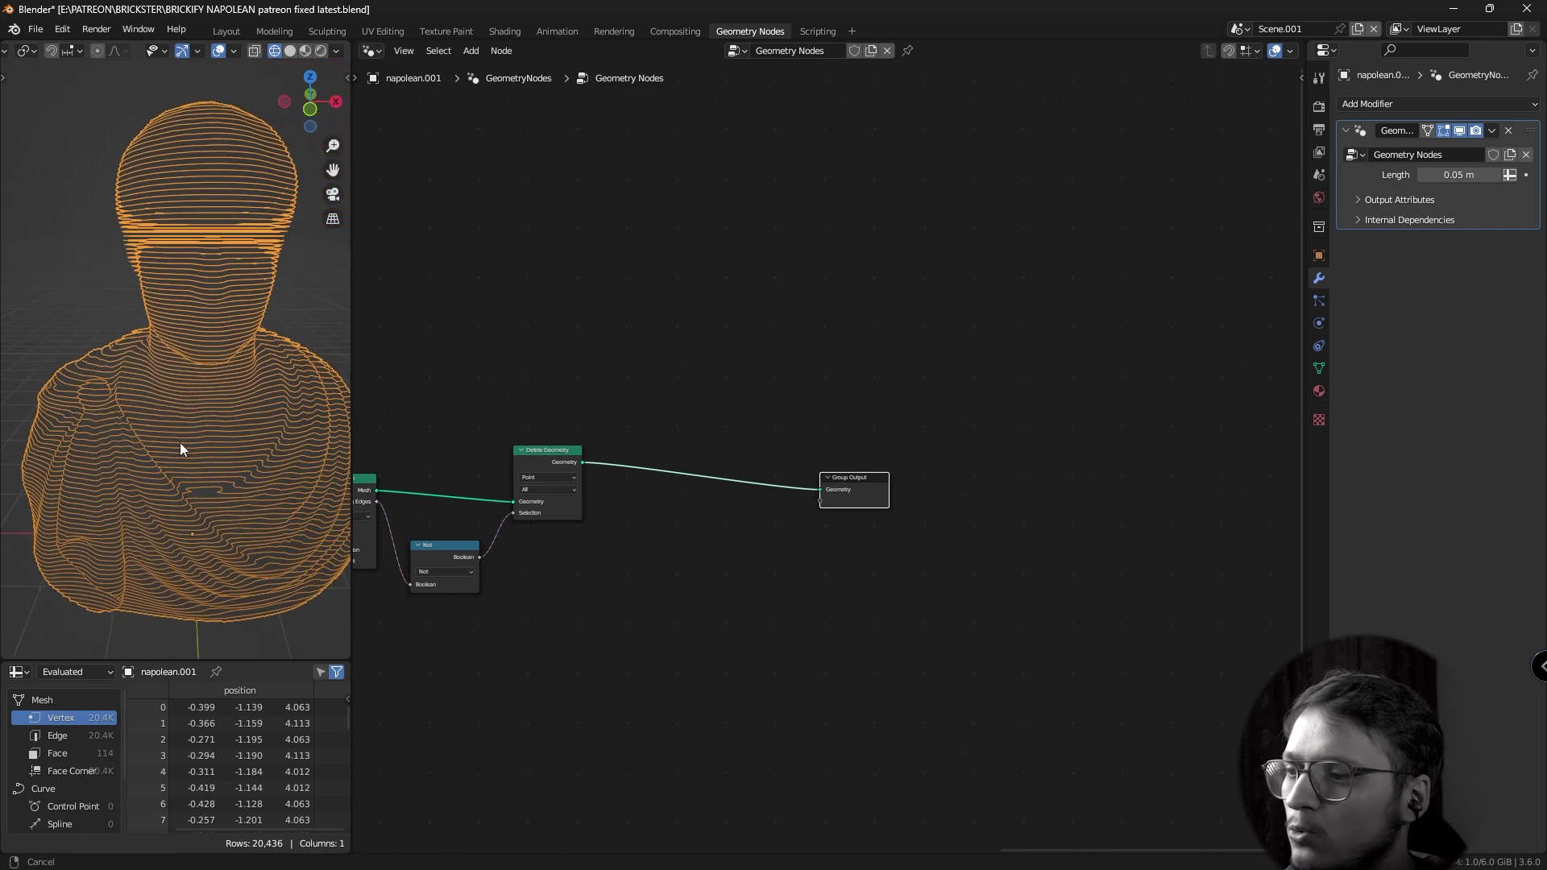
Insert a Mesh to Curve node on the output link, converting slice outlines into 114 splines.
key("shift+a")
type("mes")
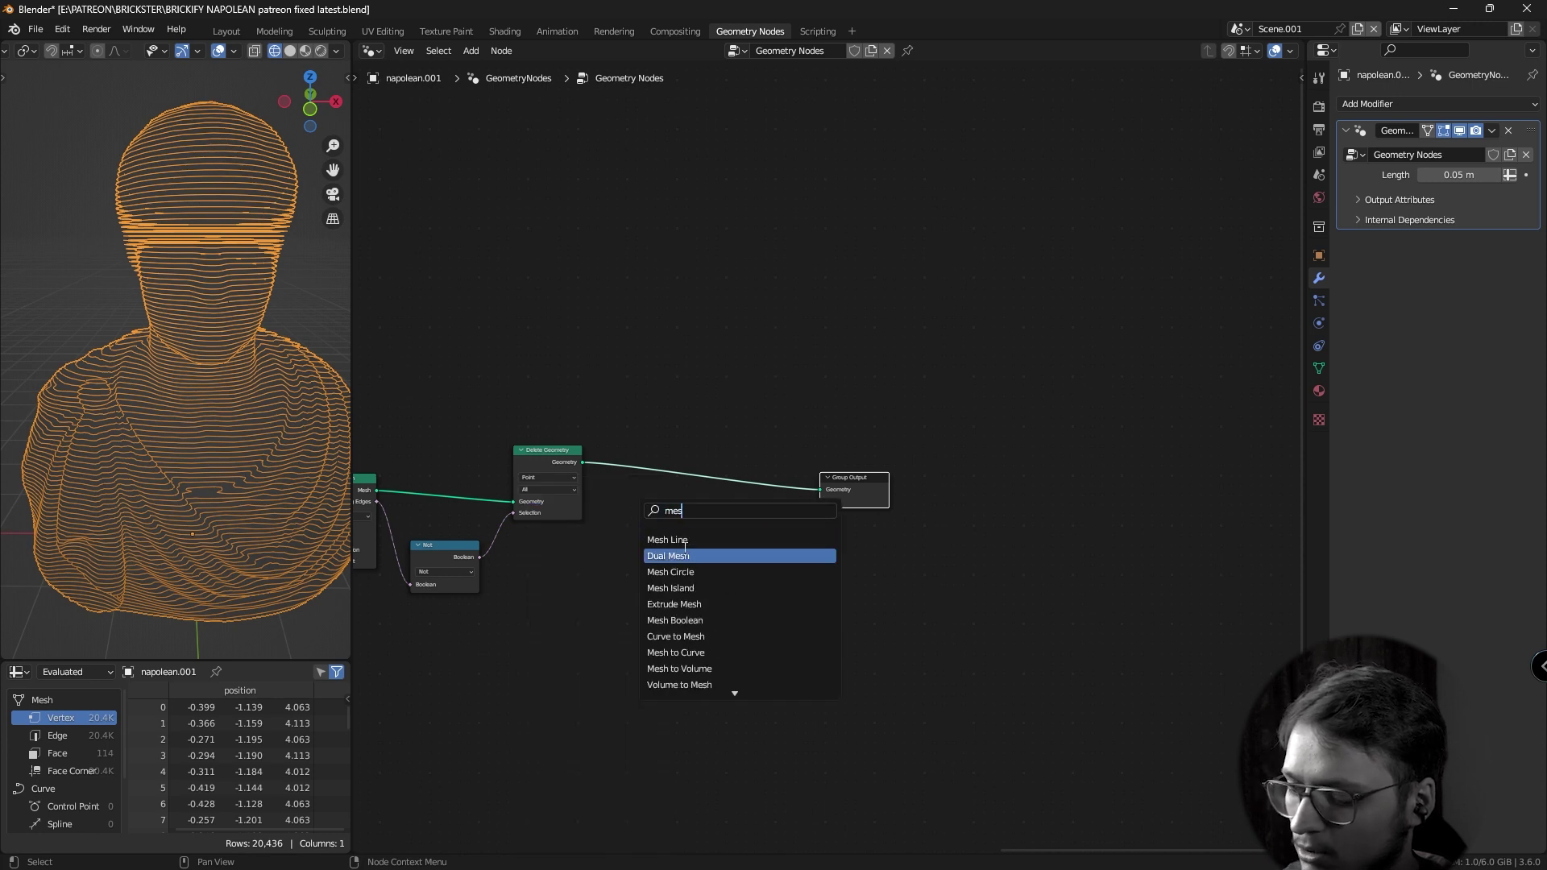
type("h to")
left_click(697, 540)
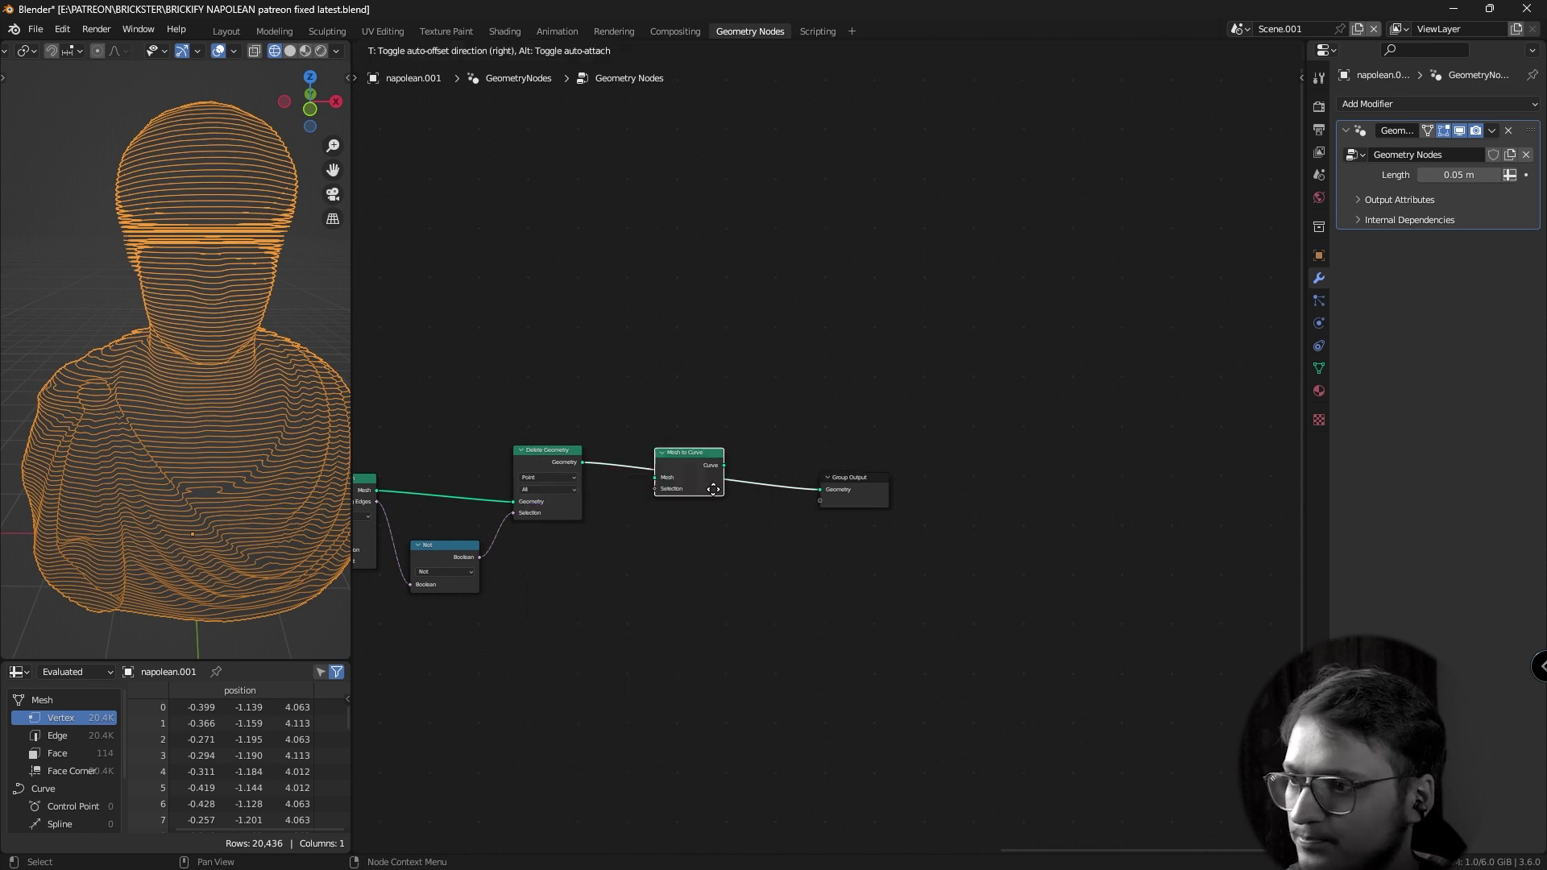
left_click(179, 358)
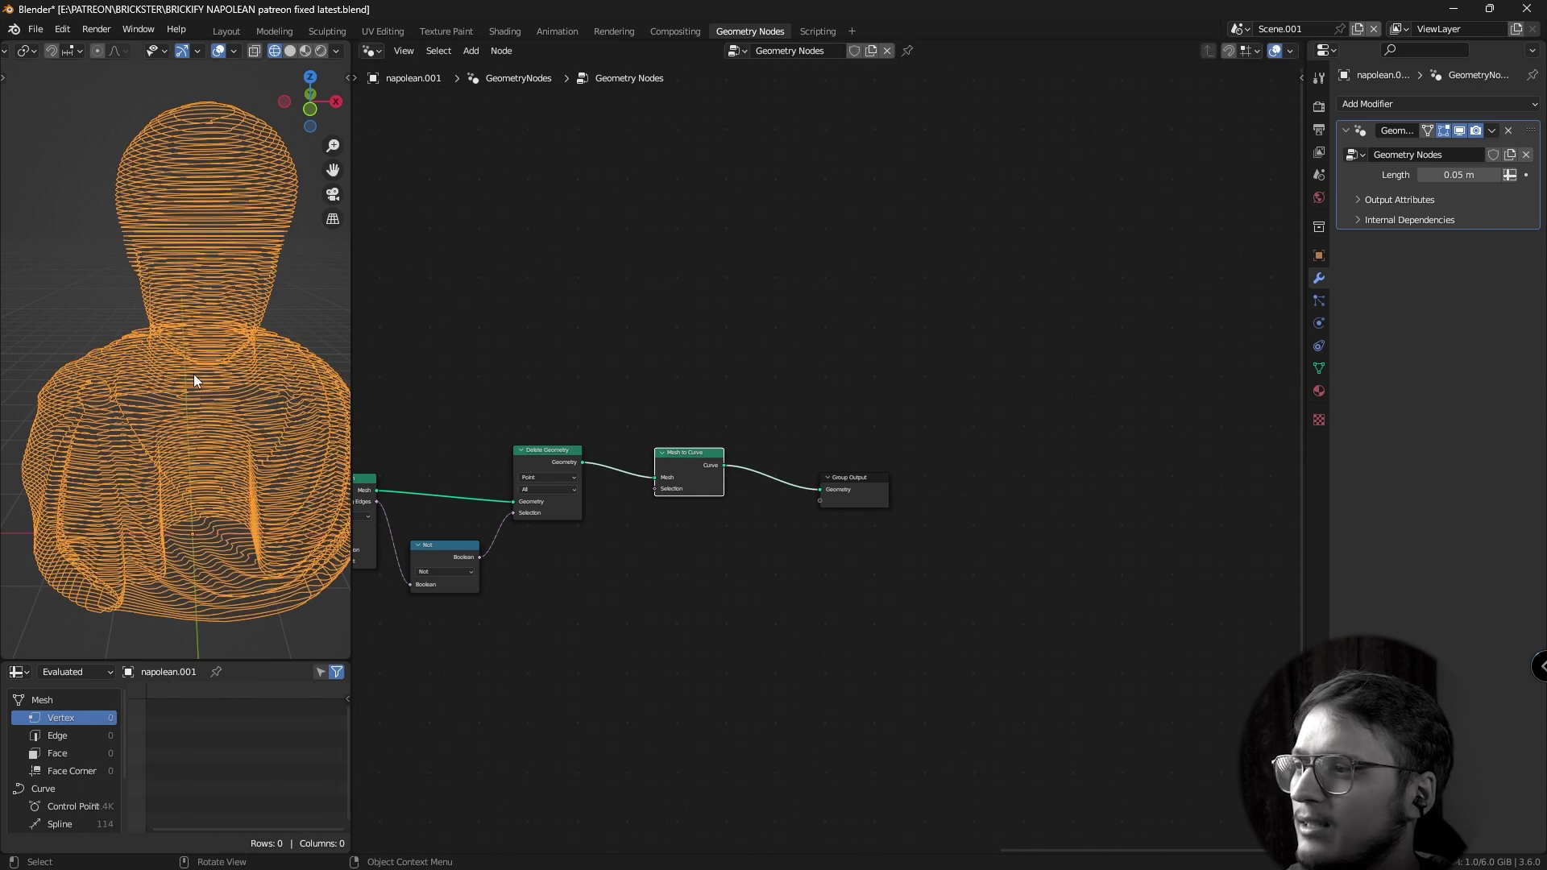
middle_click_drag(197, 380, 242, 216)
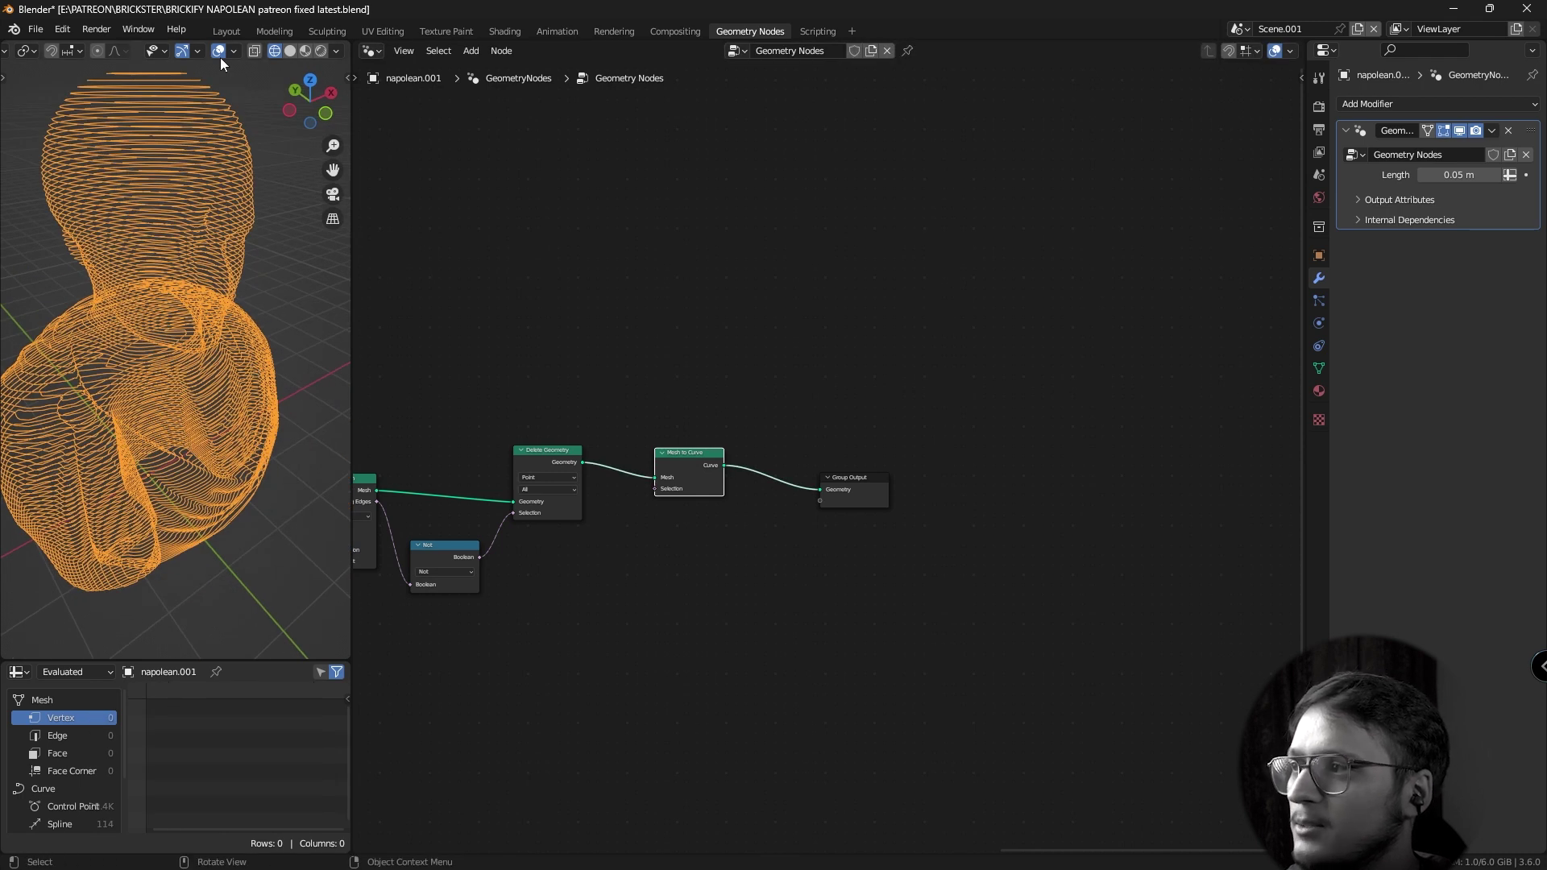
middle_click_drag(161, 384, 232, 398)
scroll(142, 389, "up", 2)
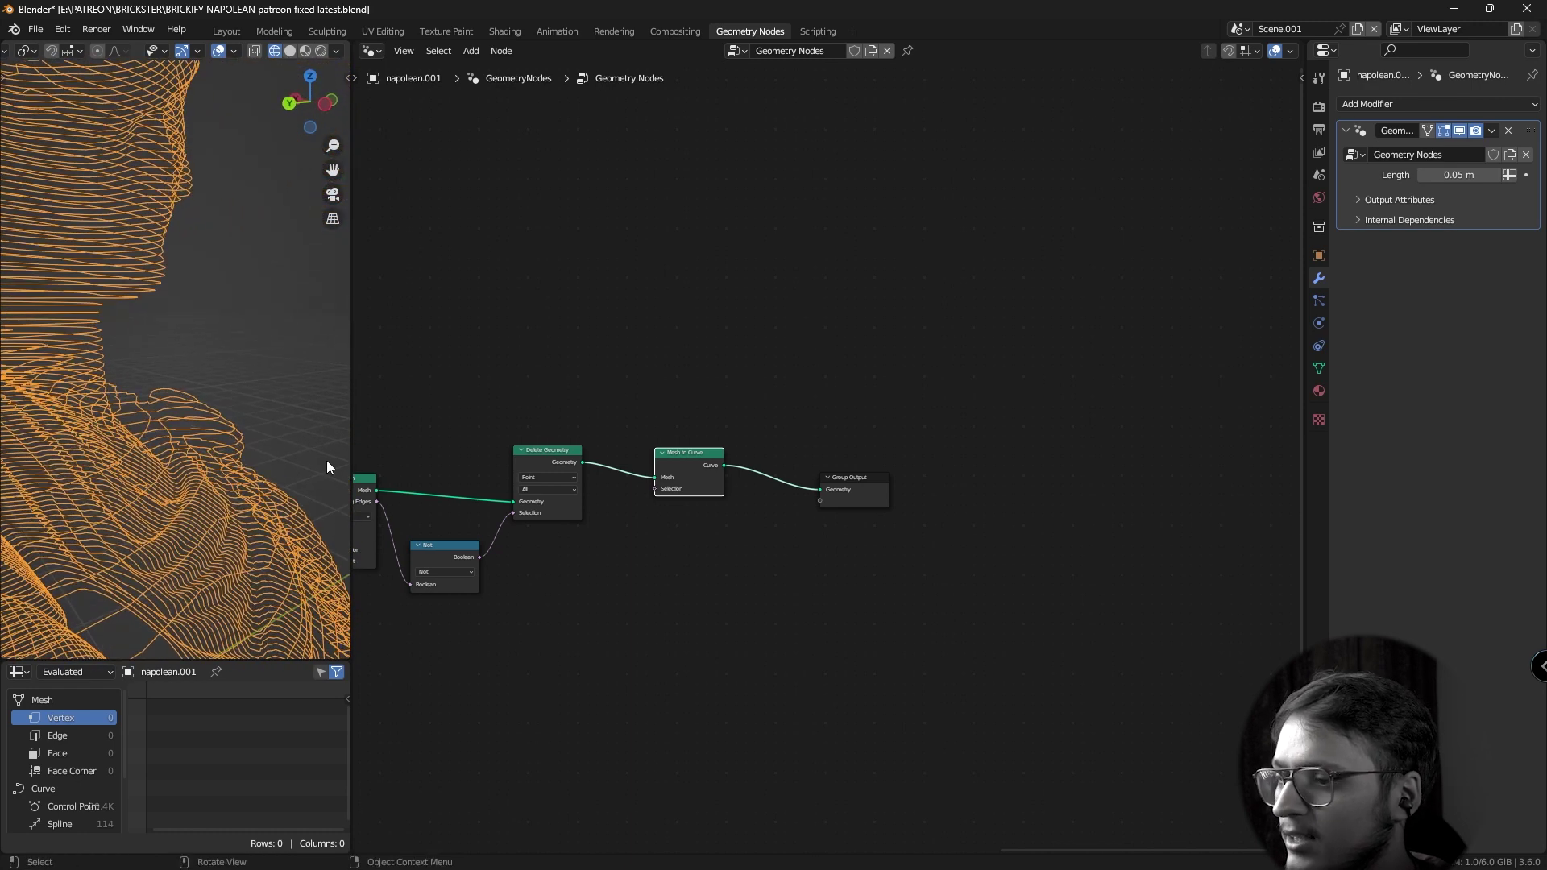
Duplicate Delete Geometry before the Group Output and set it to delete whole splines.
middle_click_drag(878, 515, 776, 531)
left_click_drag(766, 503, 842, 496)
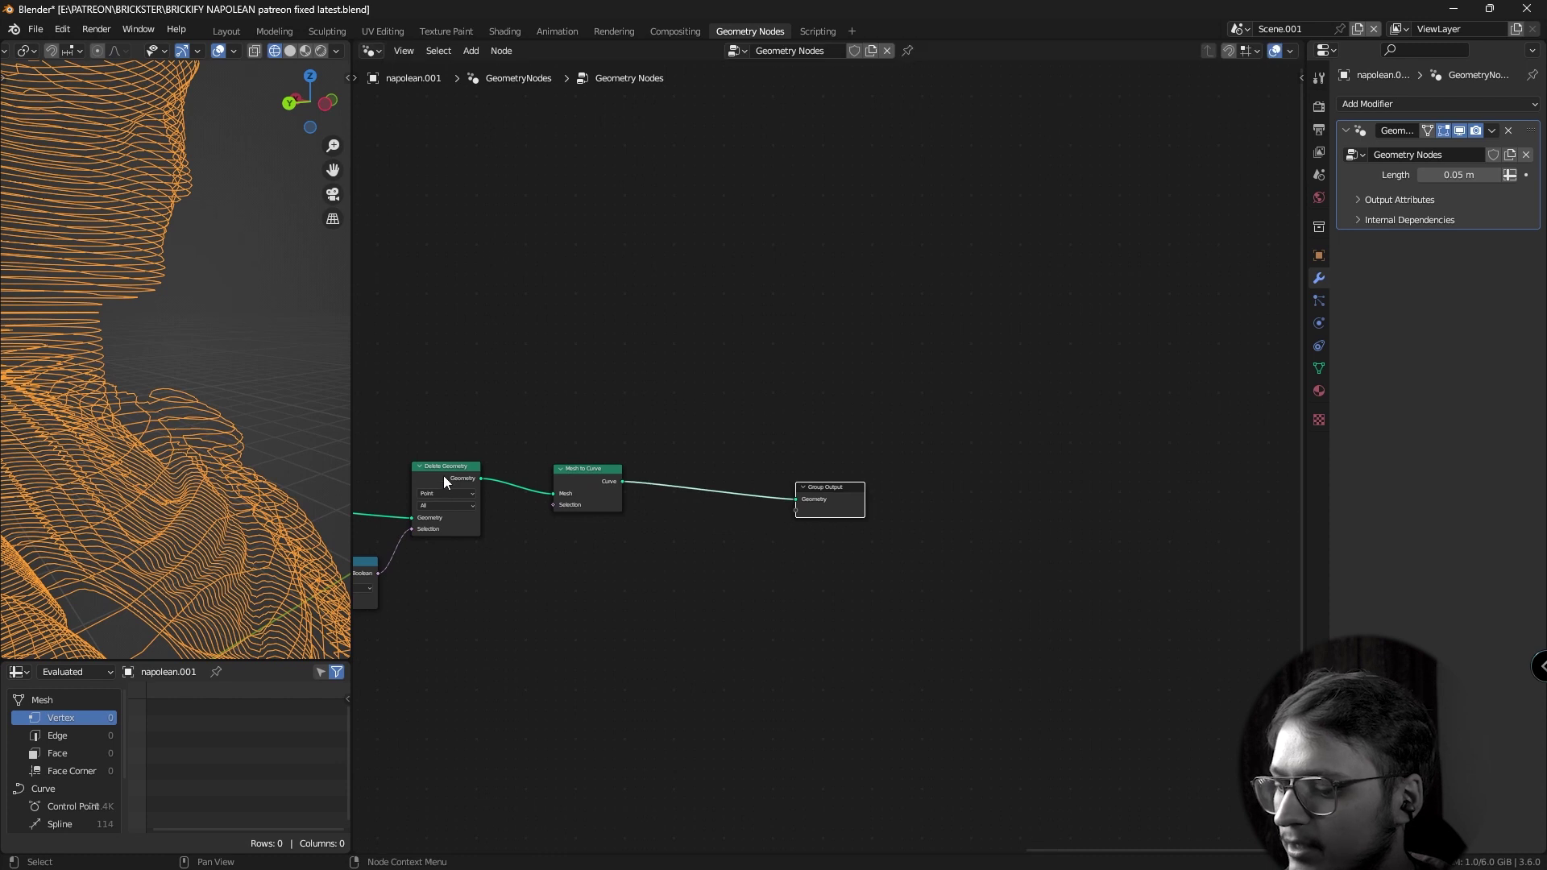
left_click_drag(443, 476, 662, 479)
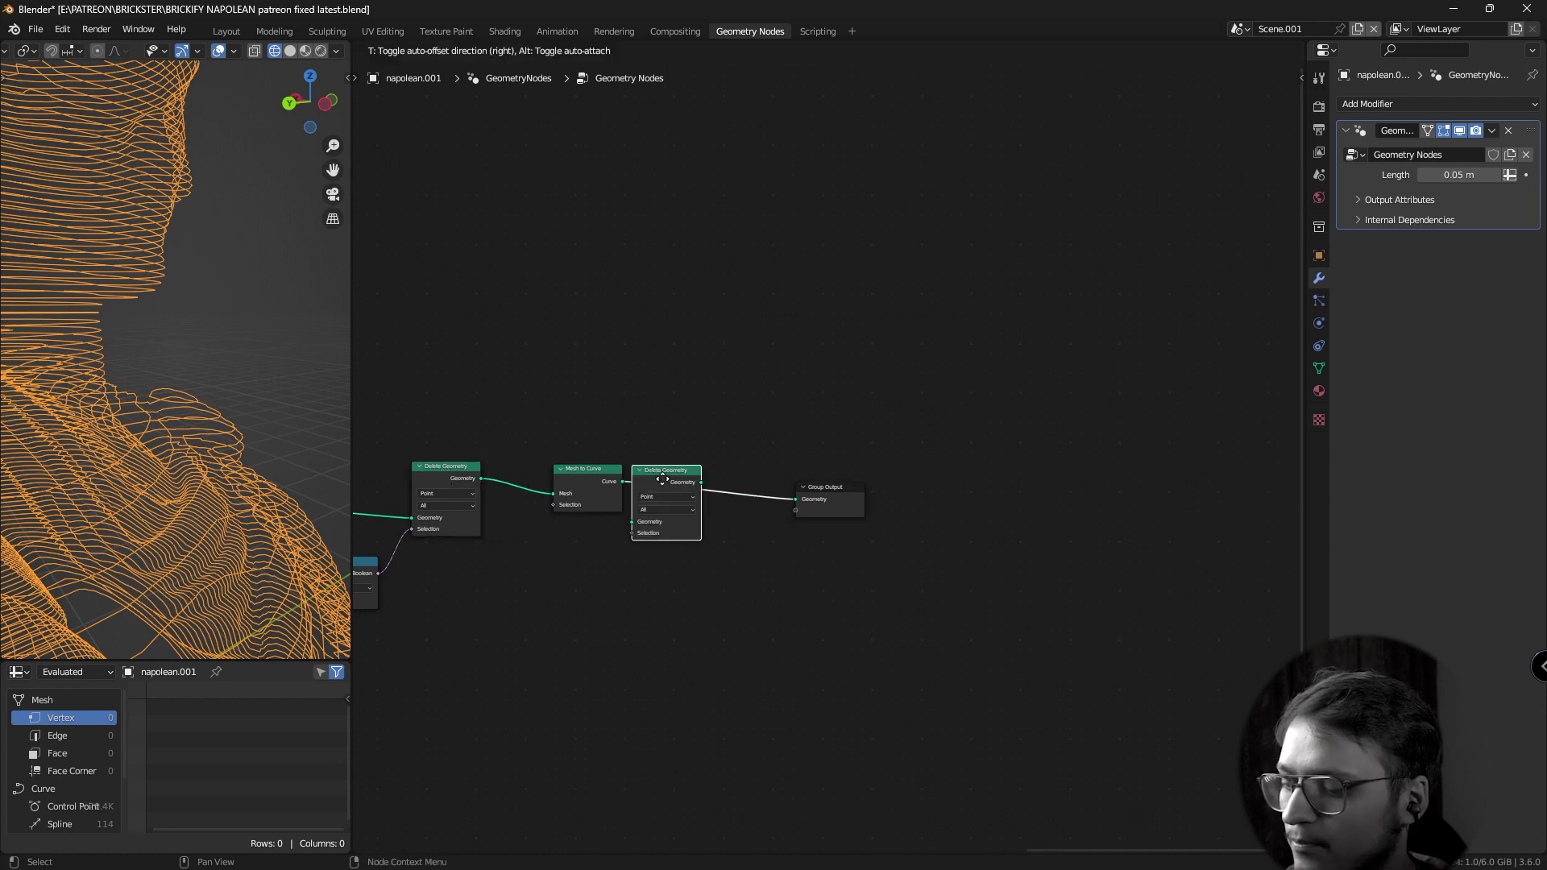
left_click(688, 500)
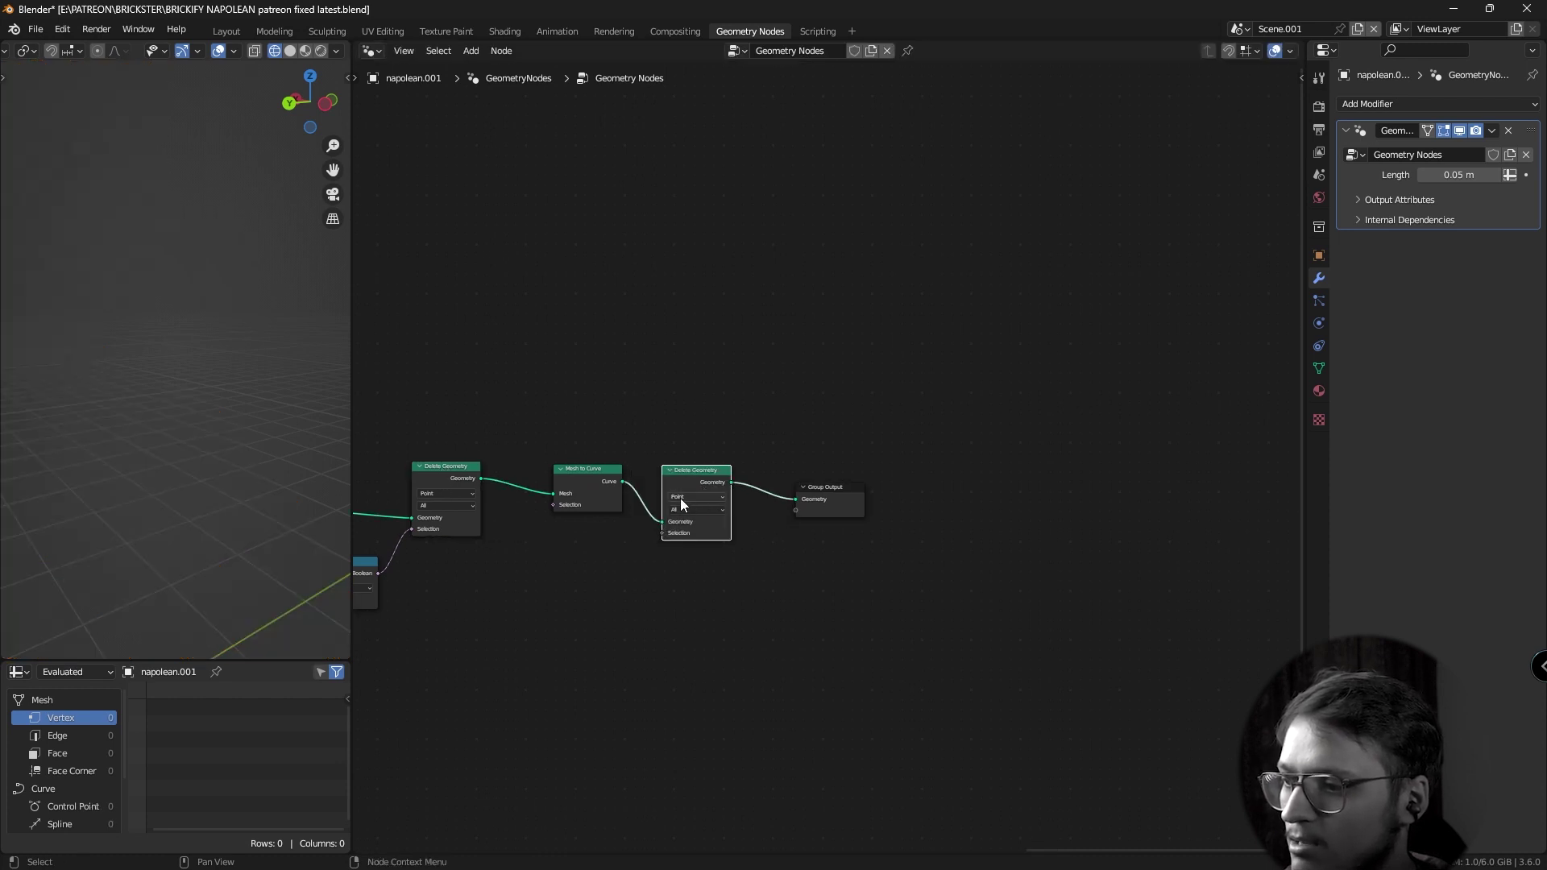
left_click(689, 497)
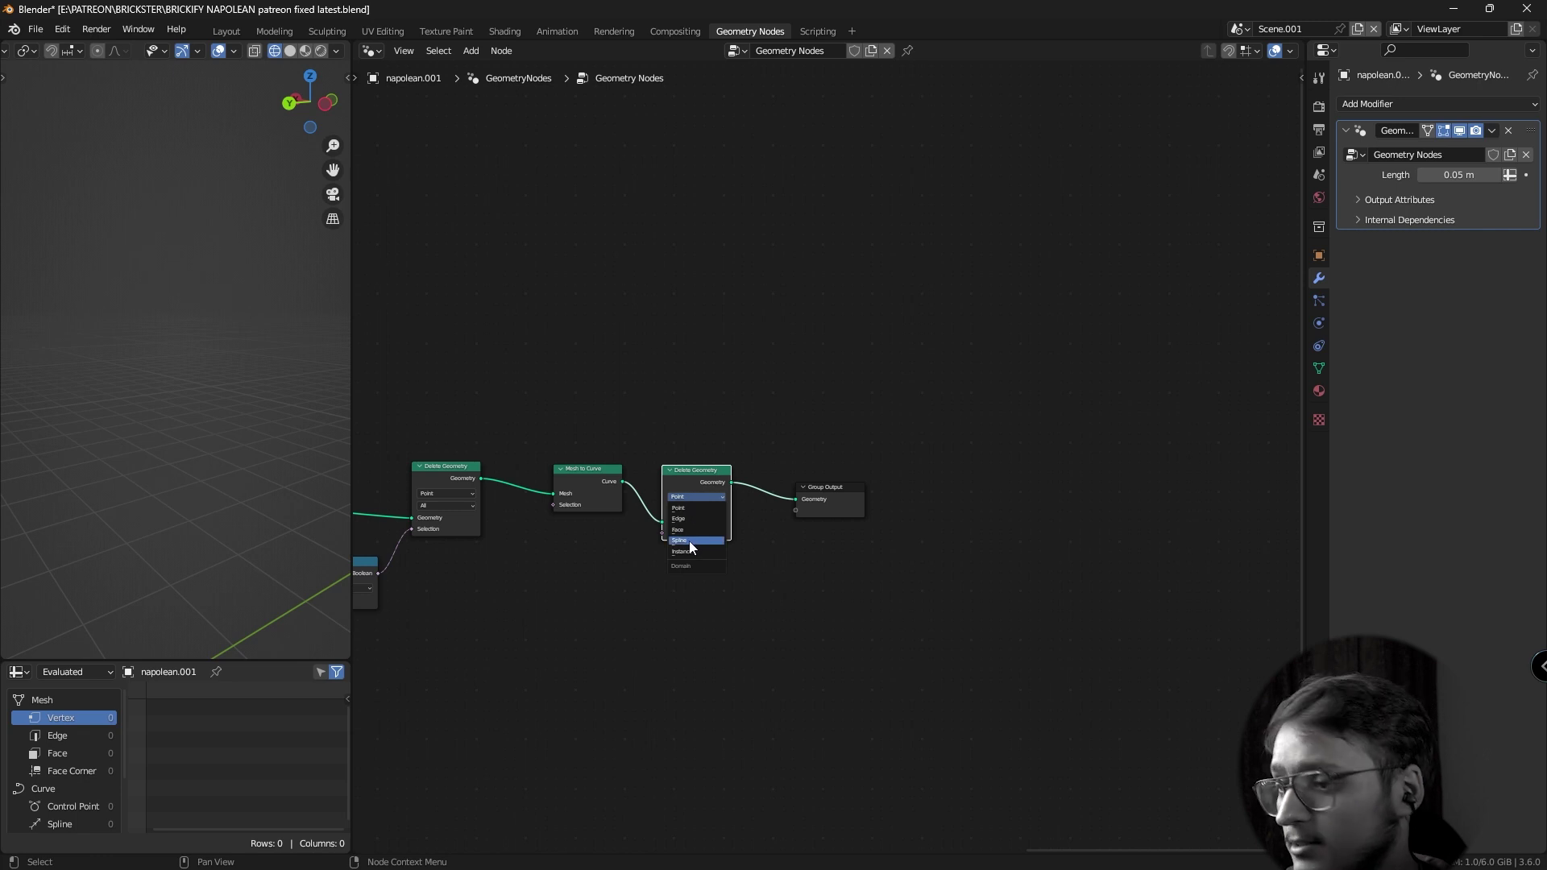
left_click(661, 547)
Add a Spline Length node below Mesh to Curve.
key("shift+a")
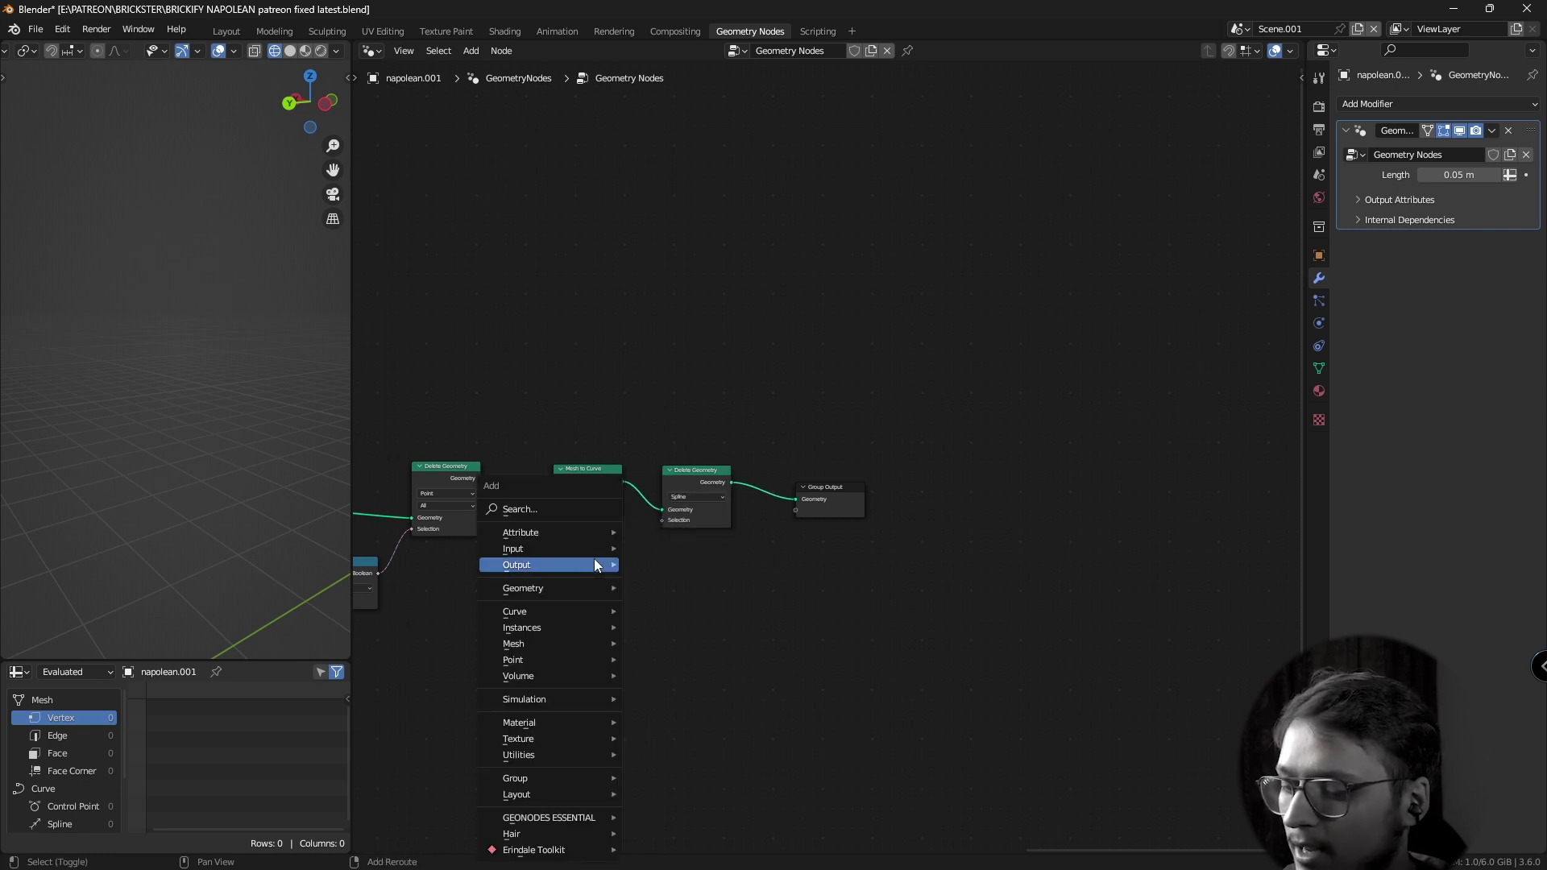
mouse_move(593, 564)
left_click(556, 508)
type("spli")
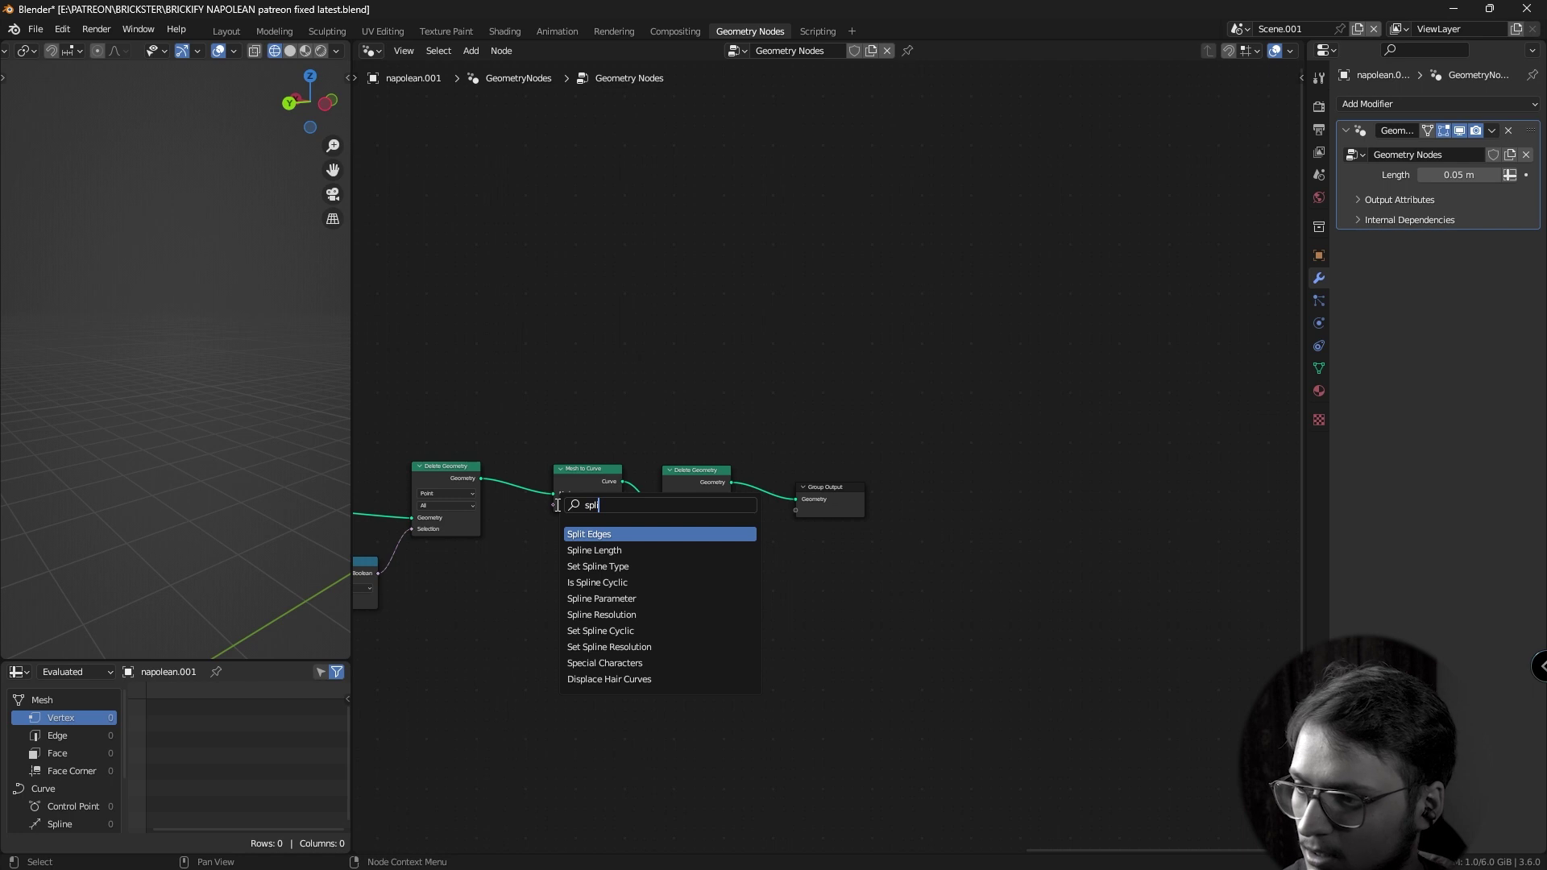
left_click(595, 550)
left_click(573, 596)
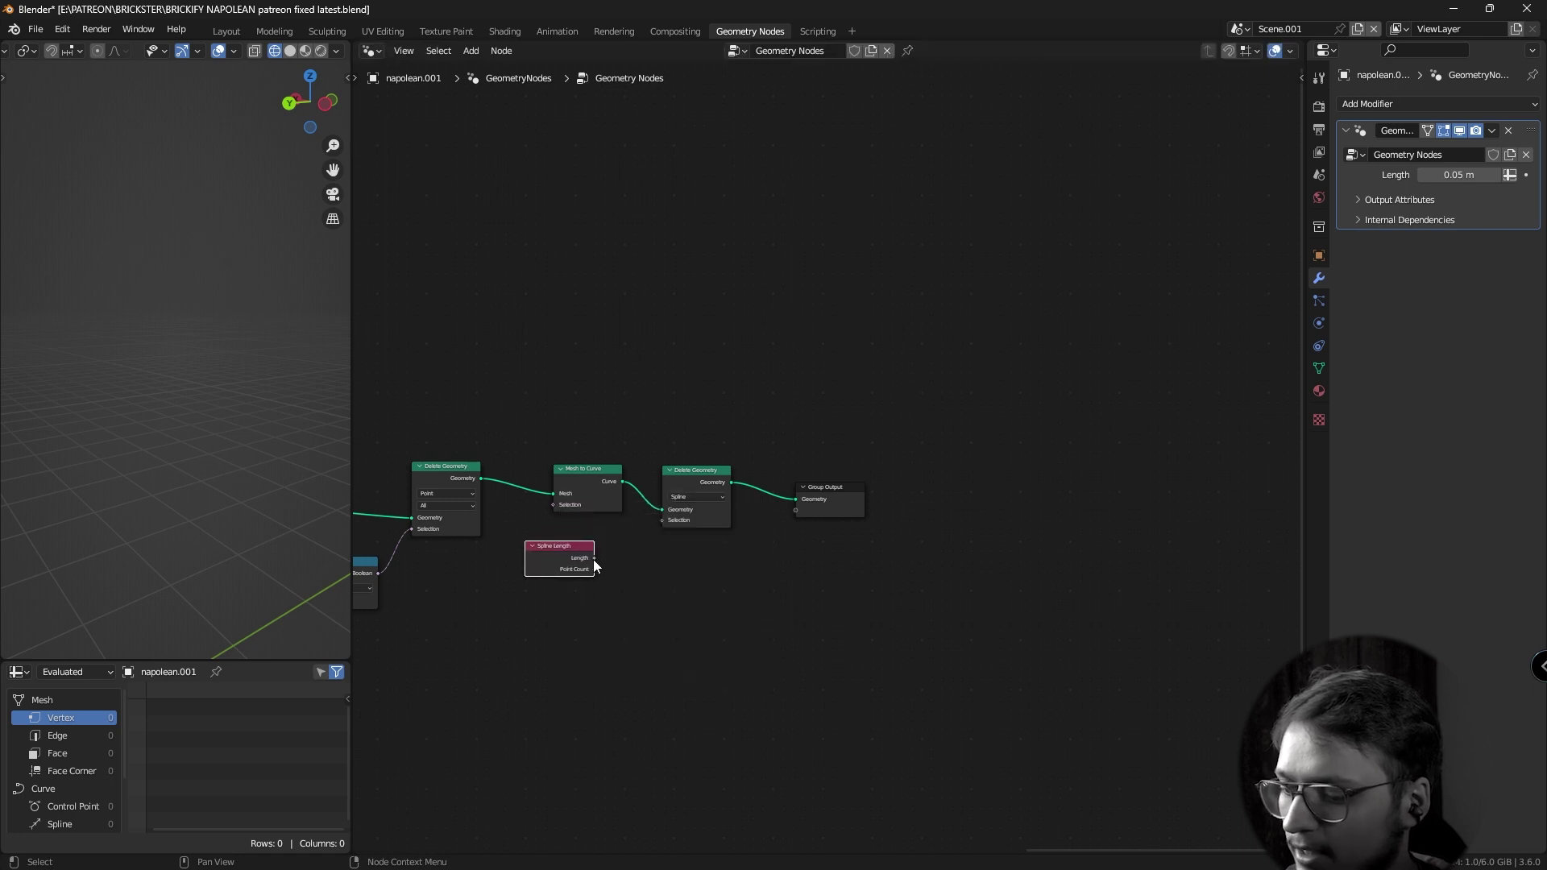
Add a Less Than node under Spline Length and route its result into the deletion selection.
key("shift+a")
type("les")
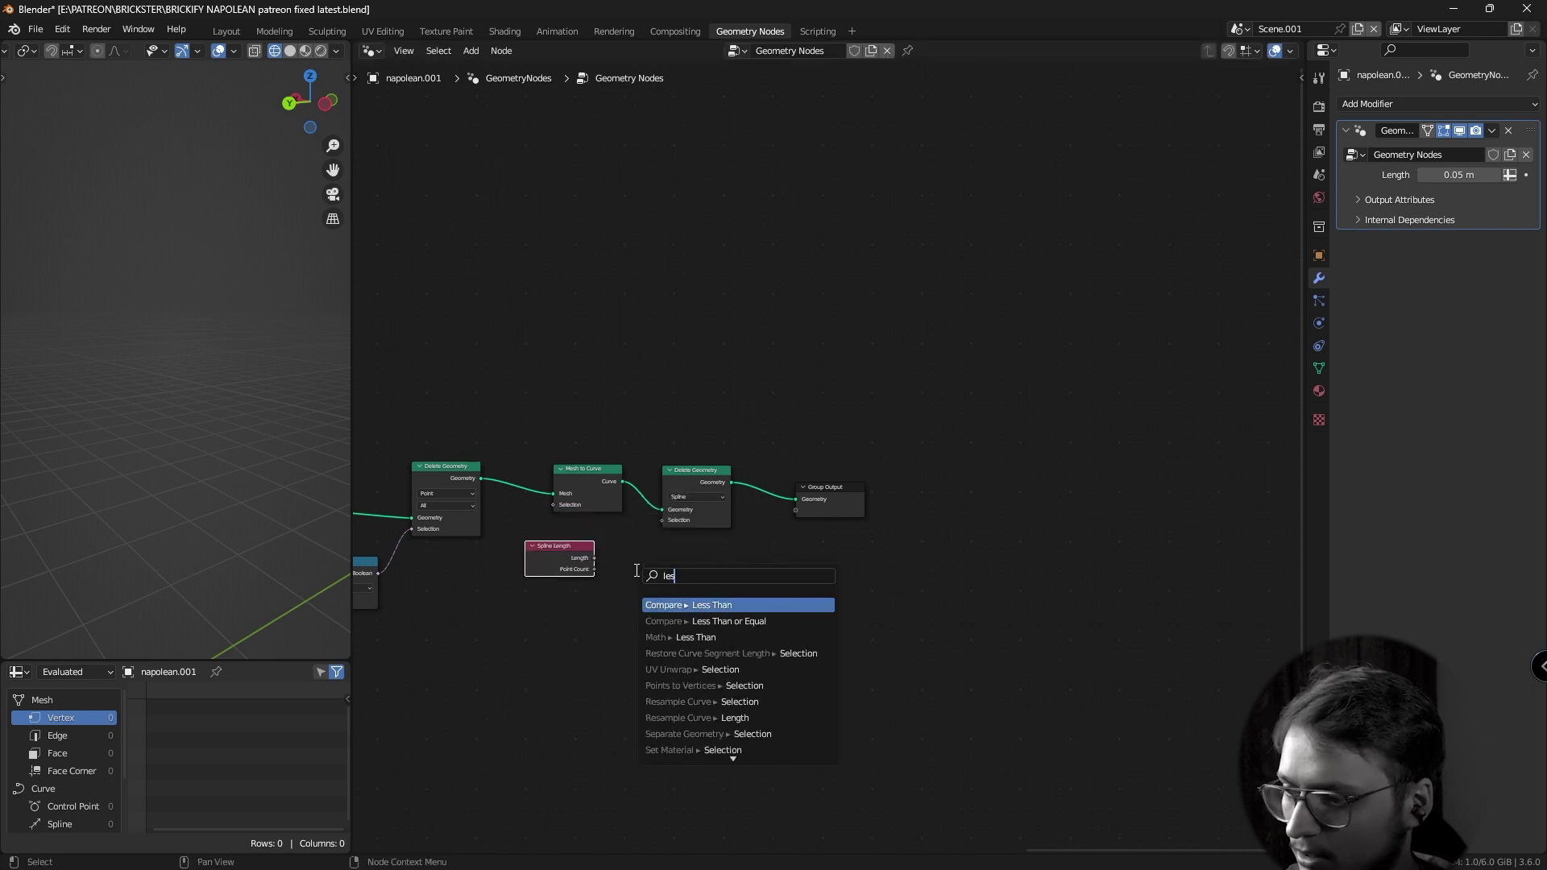
type("h")
key("BackSpace")
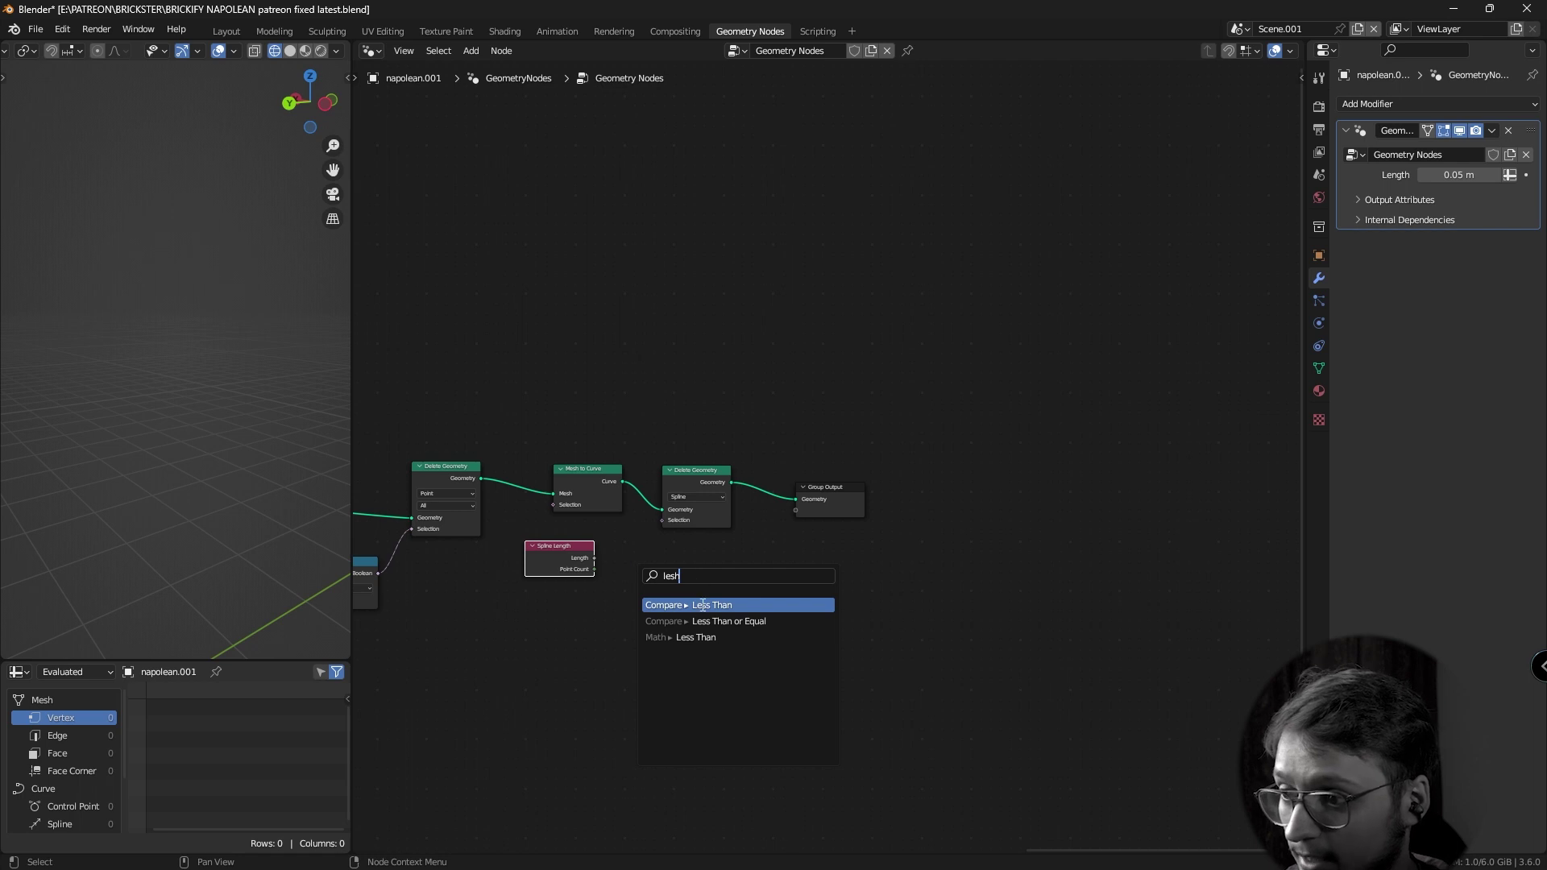
left_click(702, 604)
left_click(674, 598)
left_click_drag(676, 577, 713, 564)
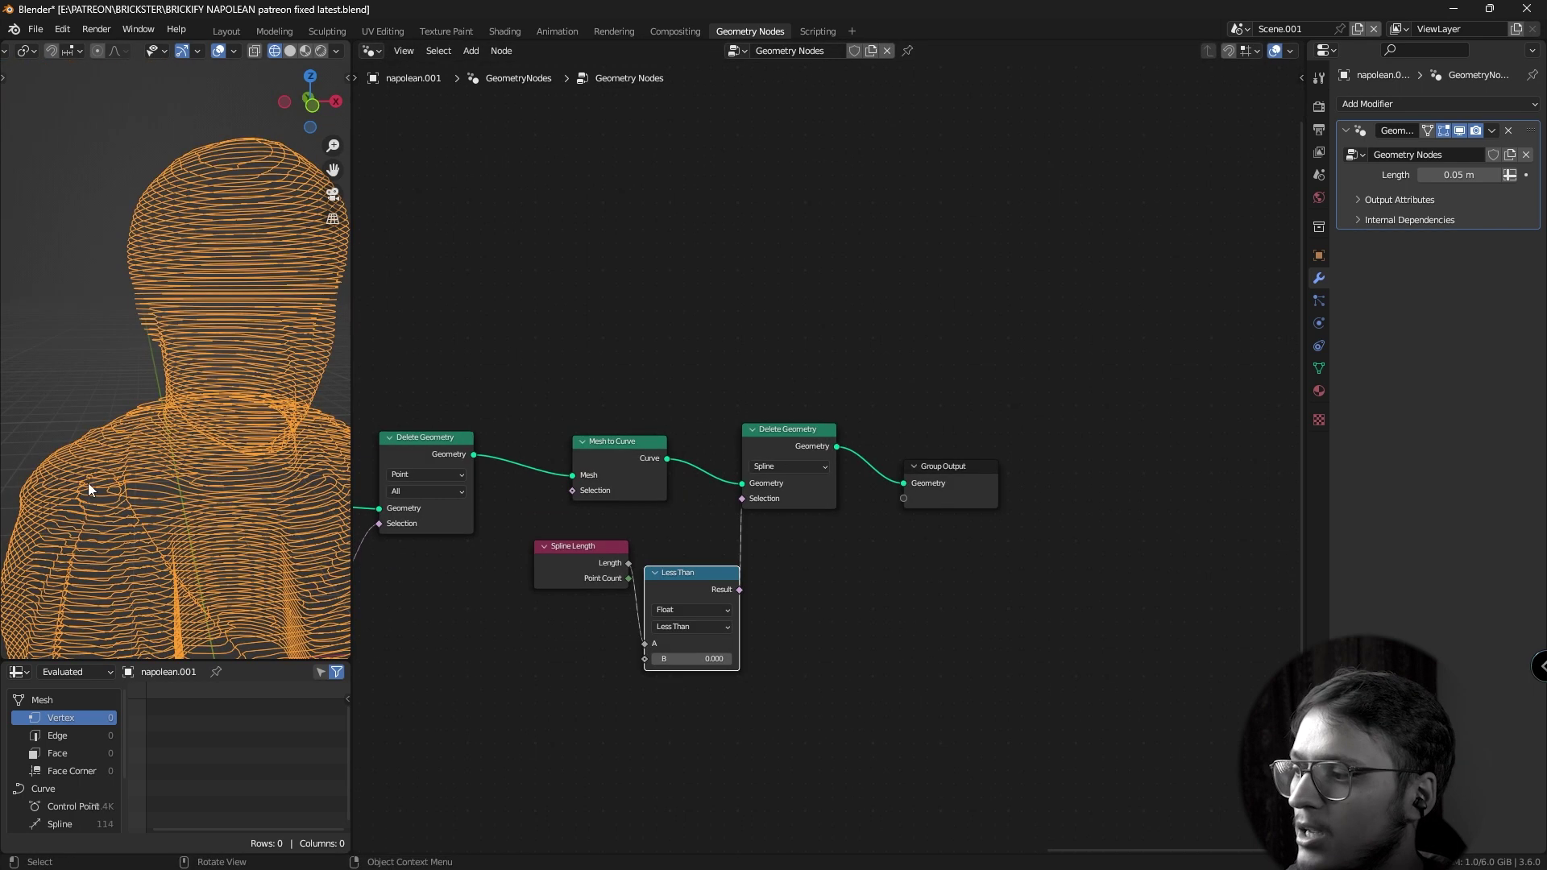
middle_click_drag(89, 482, 204, 493)
Set the Less Than B threshold to 1, leaving 112 splines on the bust.
scroll(150, 469, "up", 3)
left_click(279, 500)
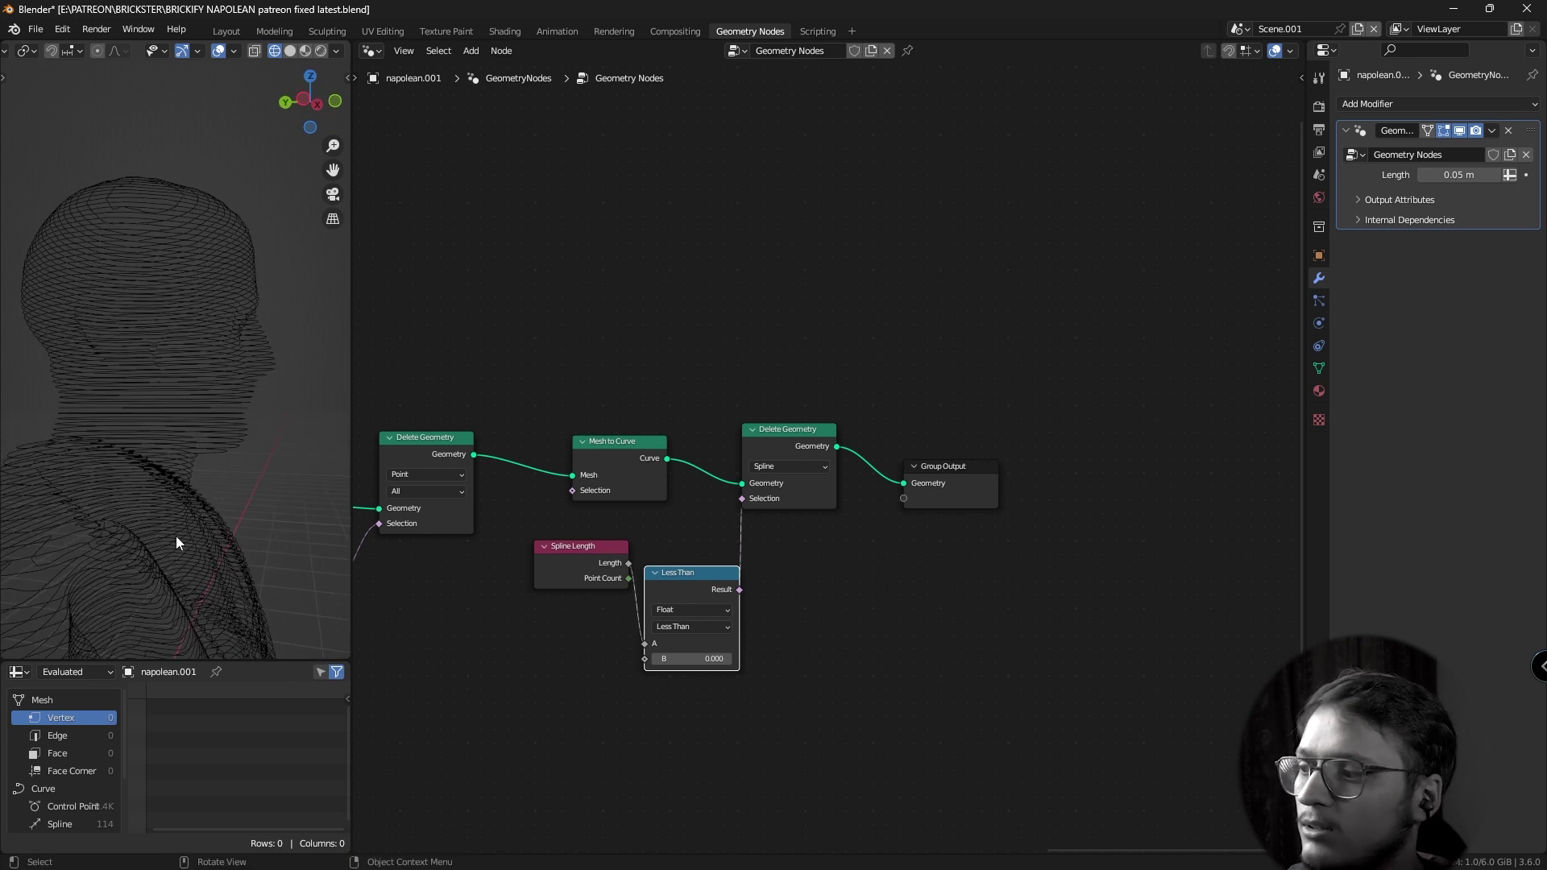
middle_click_drag(100, 525, 13, 527)
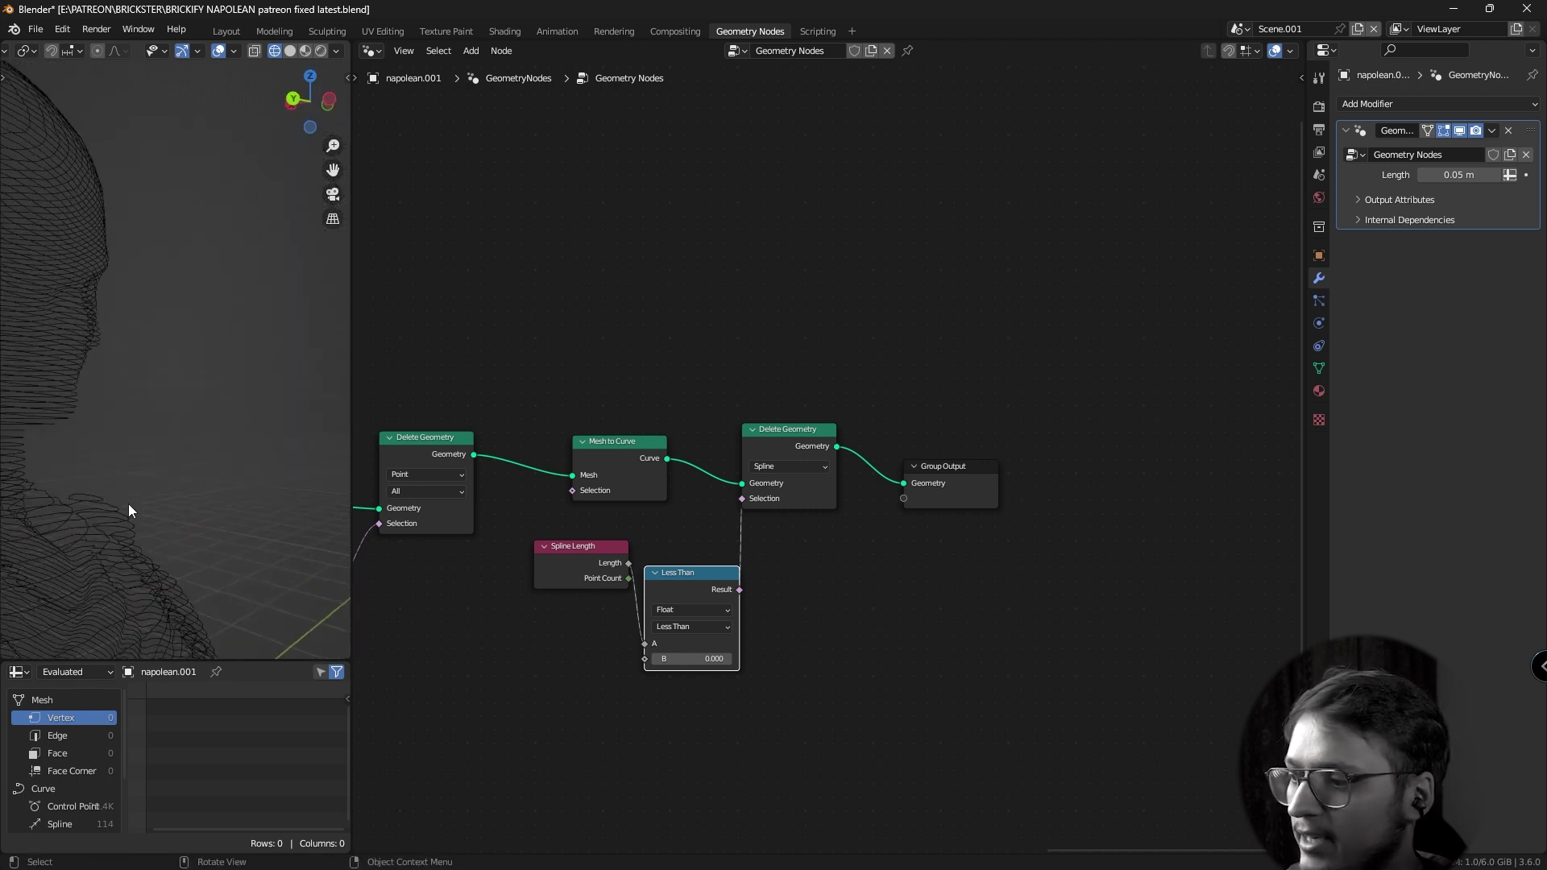
left_click(691, 658)
type("1")
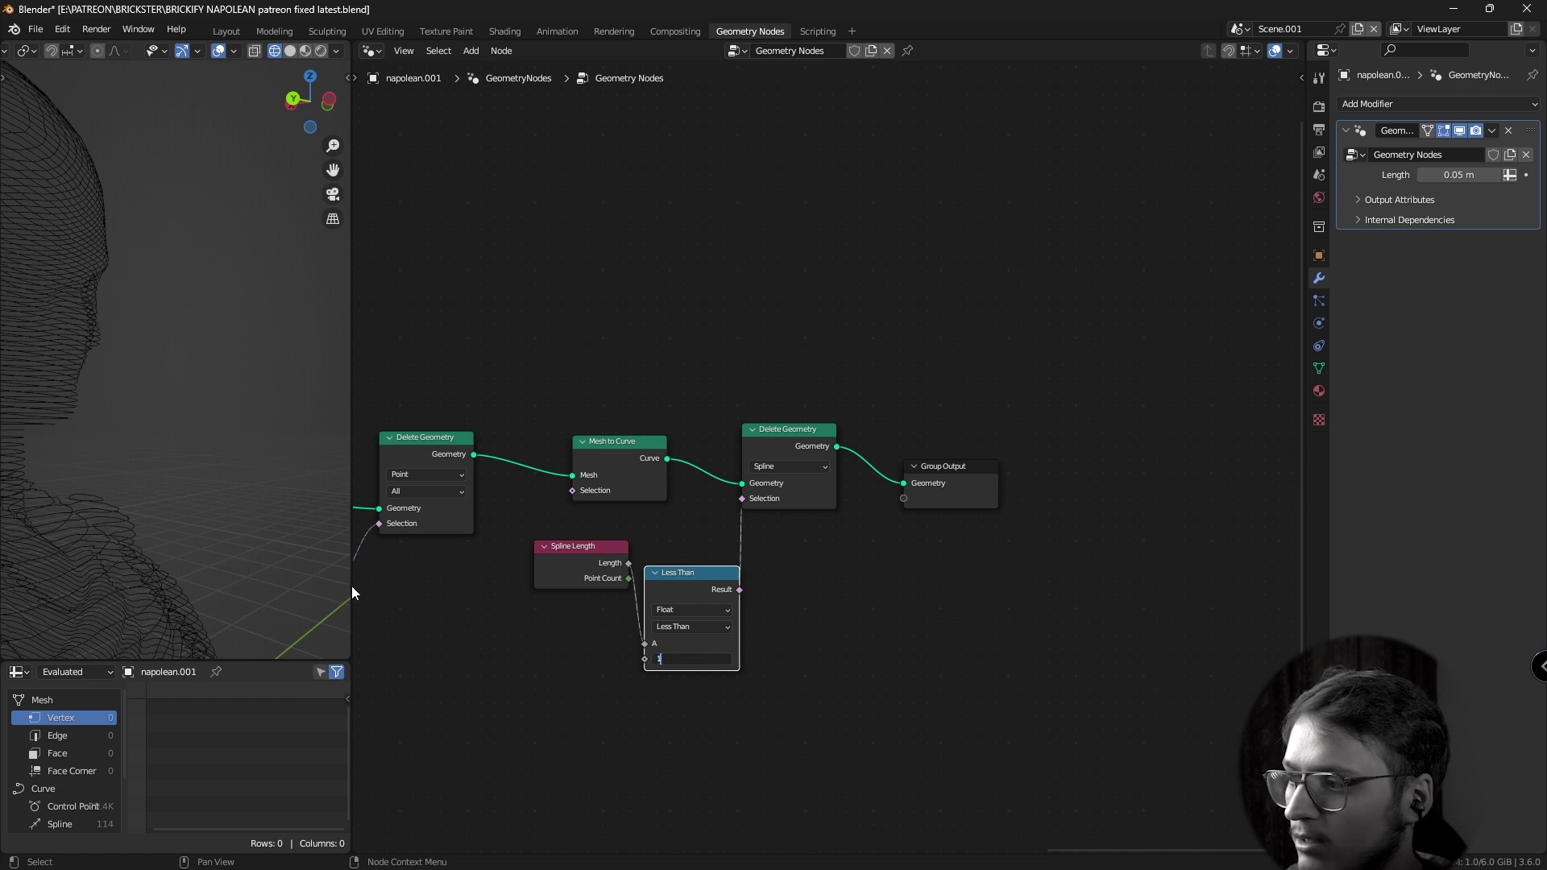
middle_click_drag(352, 594, 180, 435)
scroll(186, 402, "down", 5)
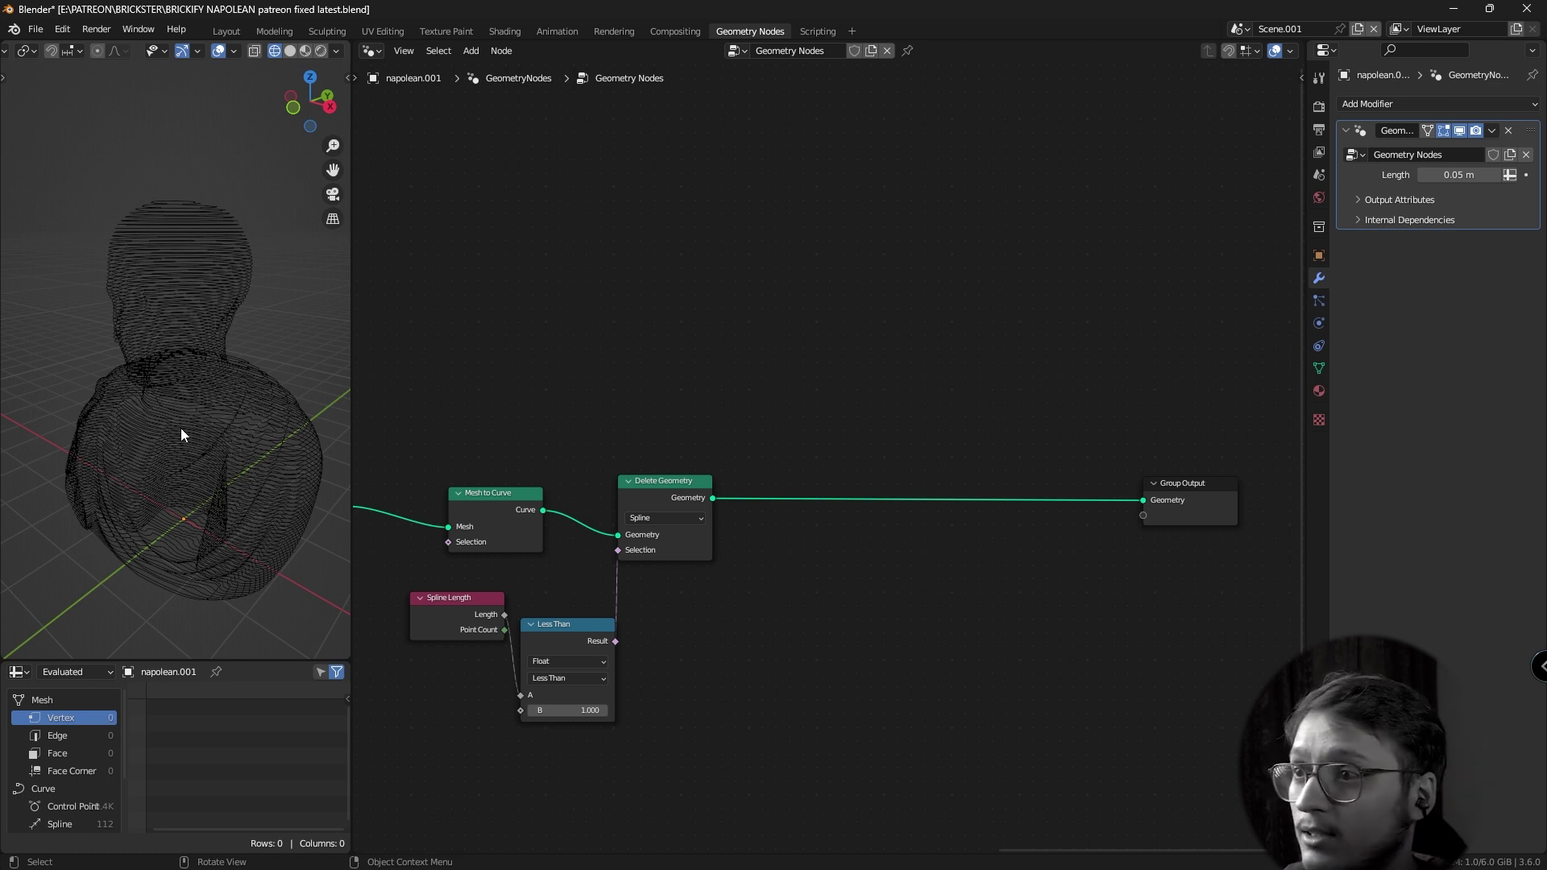
left_click(180, 435)
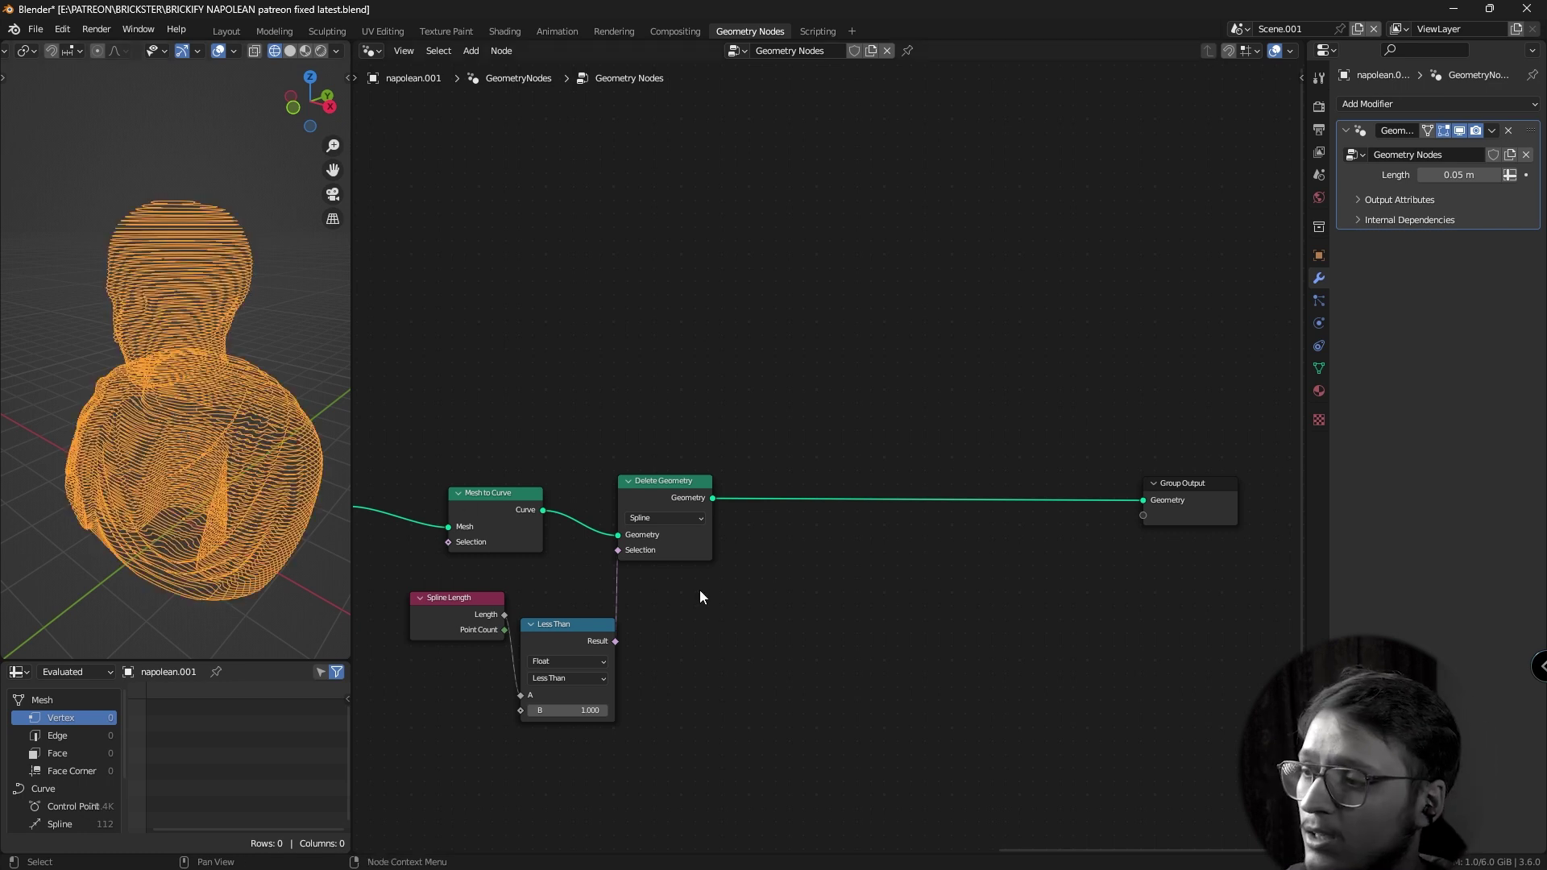
Drop a Set Spline Cyclic node onto the Delete Geometry–Group Output link, Cyclic left off.
key("shift+a")
left_click(674, 511)
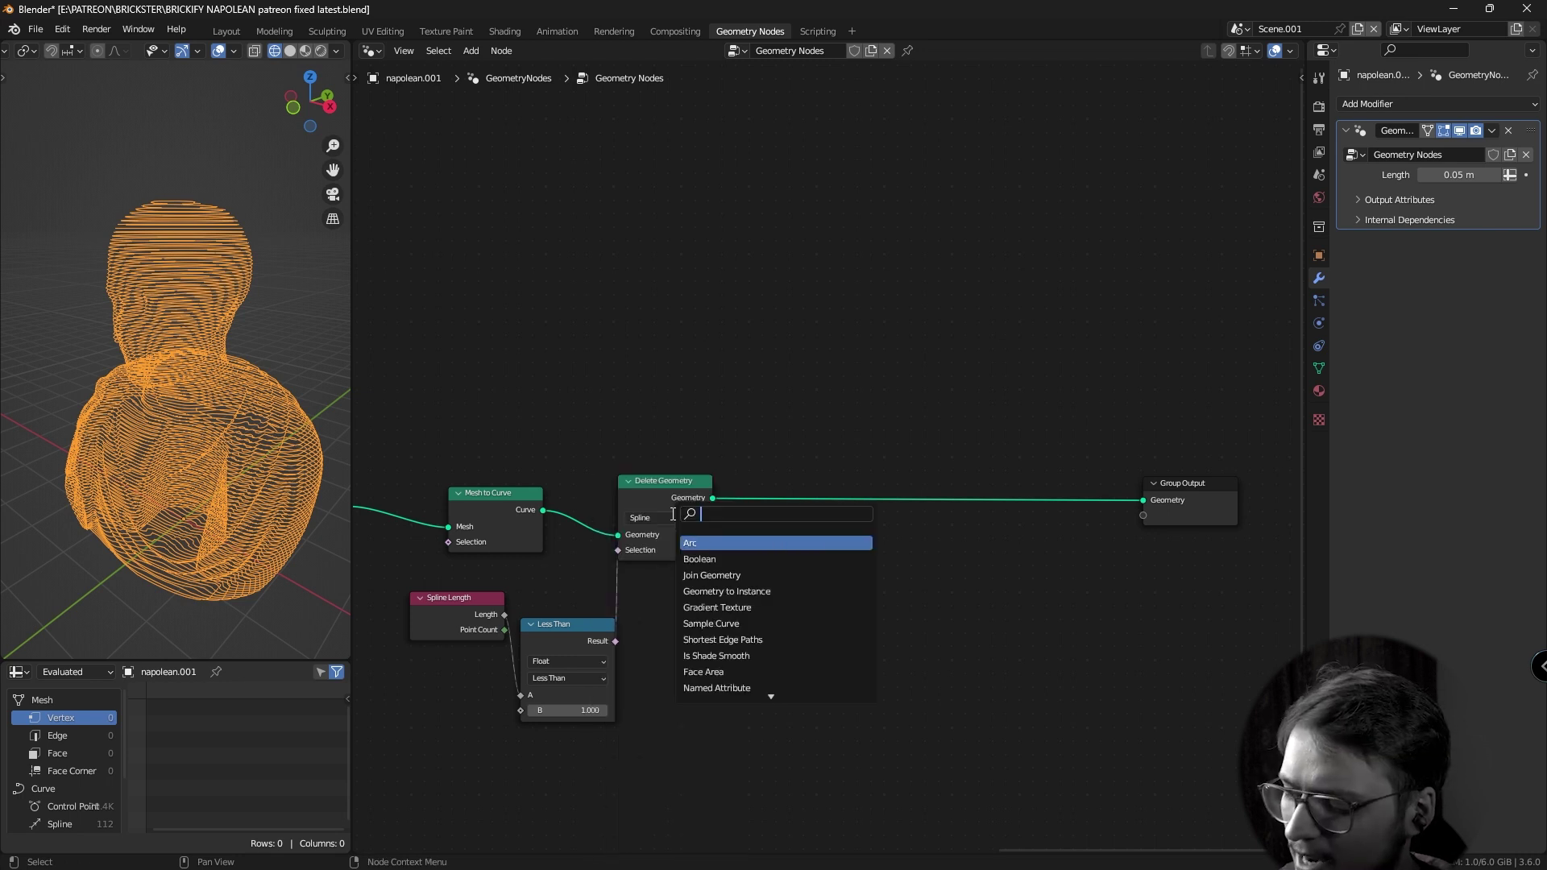
type("set s")
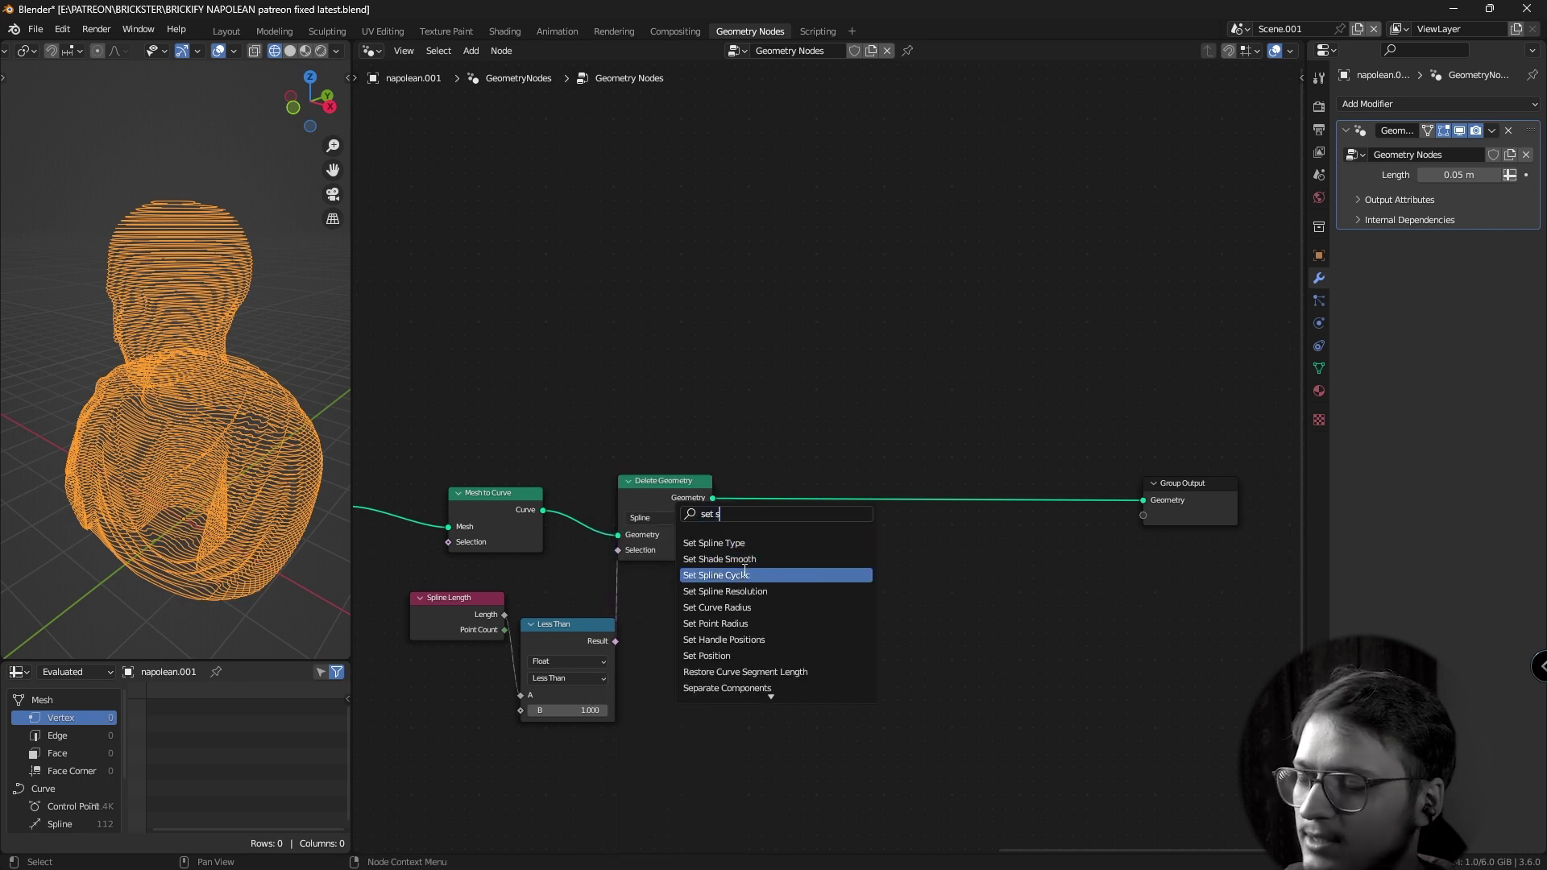
left_click(798, 575)
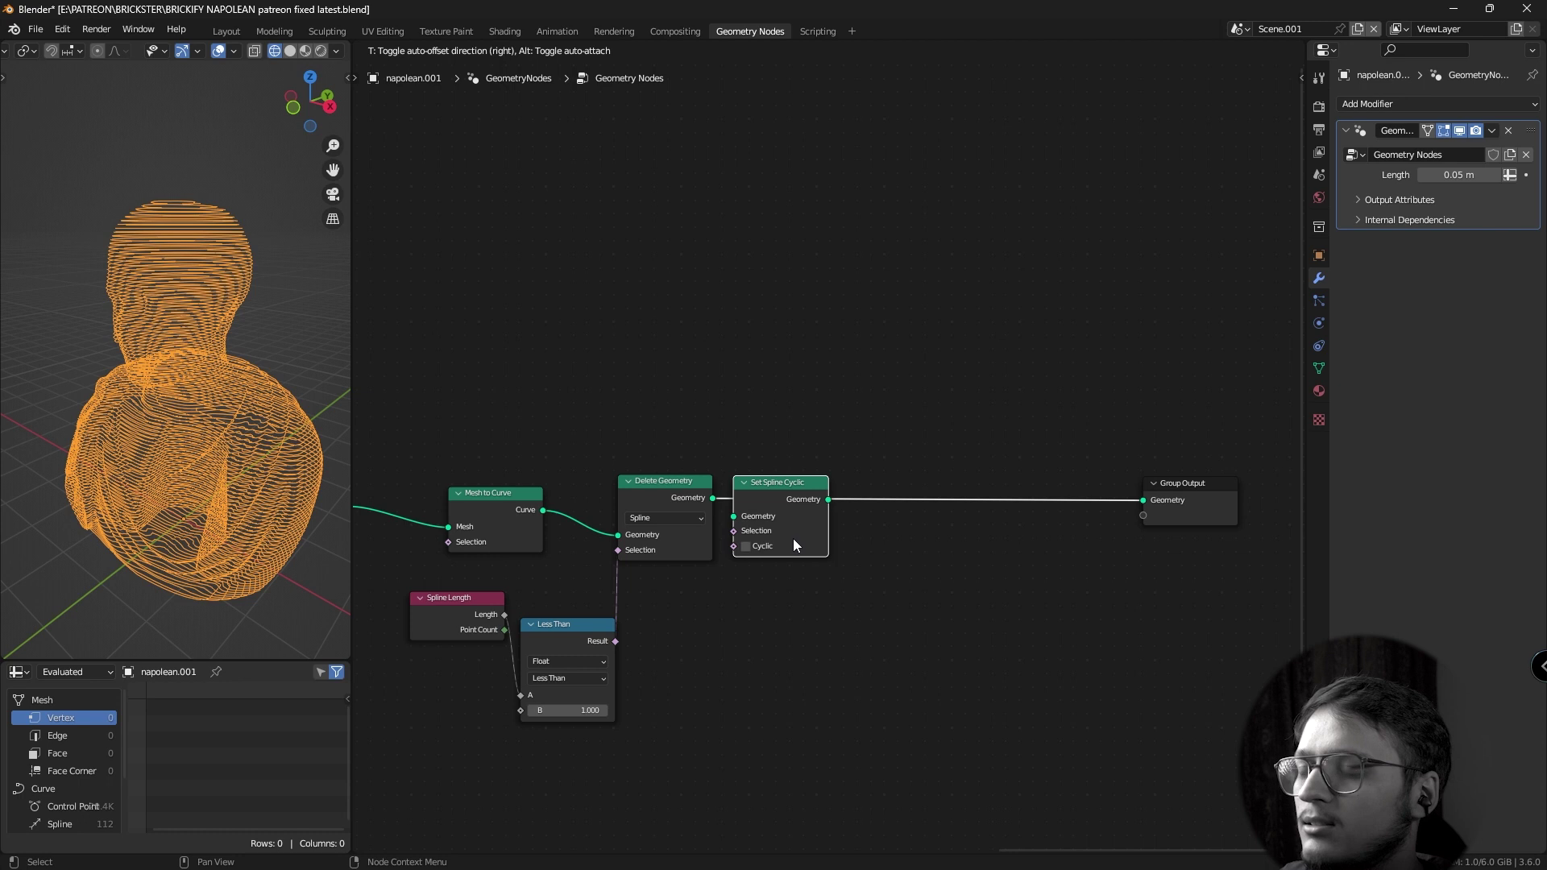
left_click(793, 541)
left_click_drag(788, 495, 784, 491)
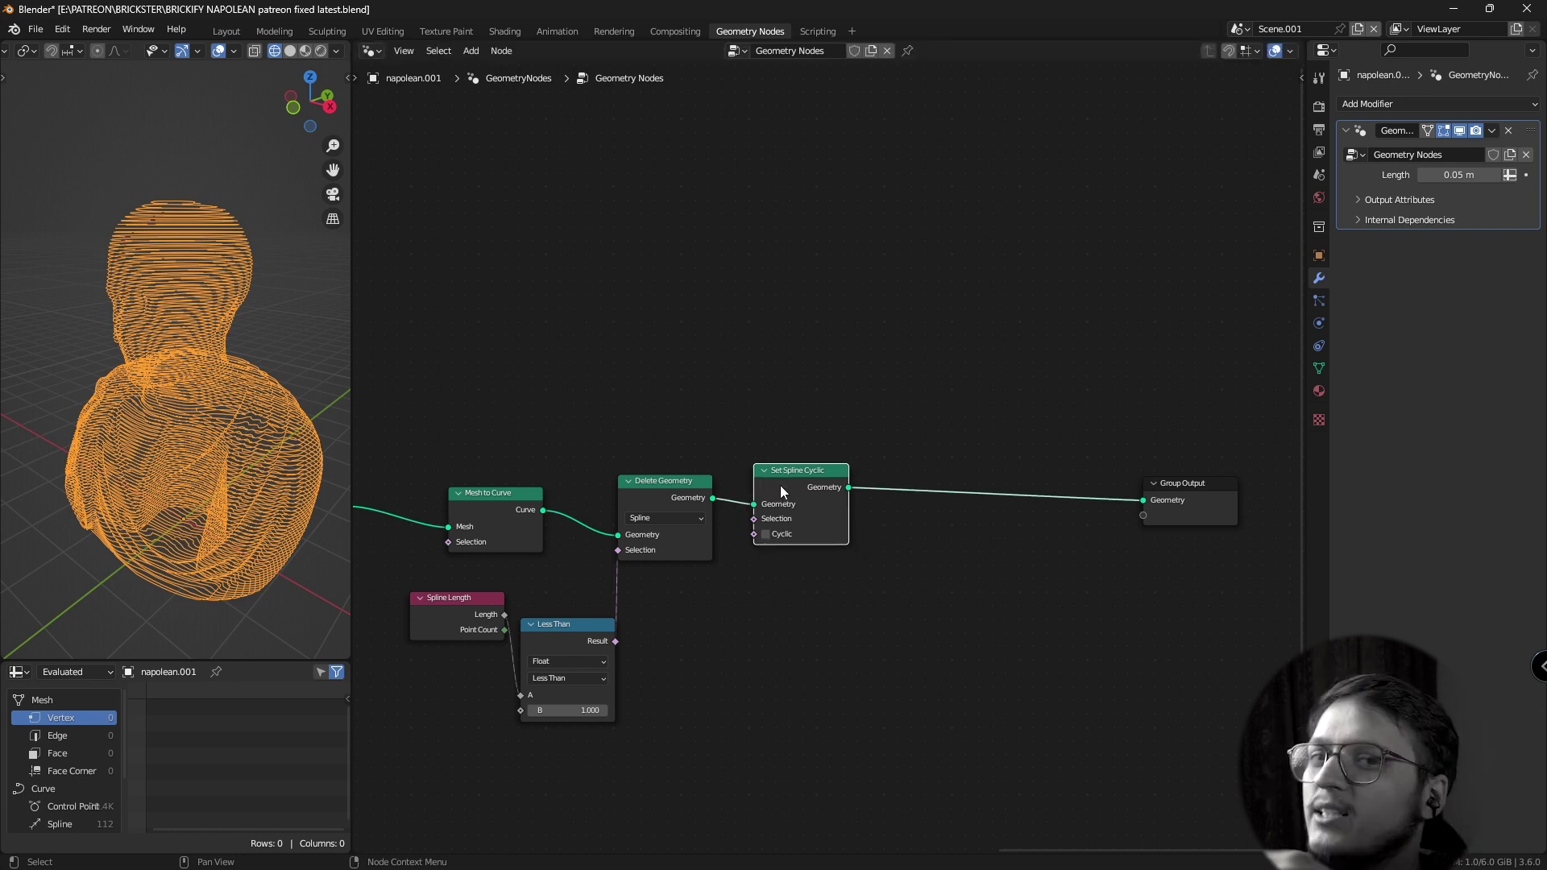
middle_click_drag(210, 399, 171, 394)
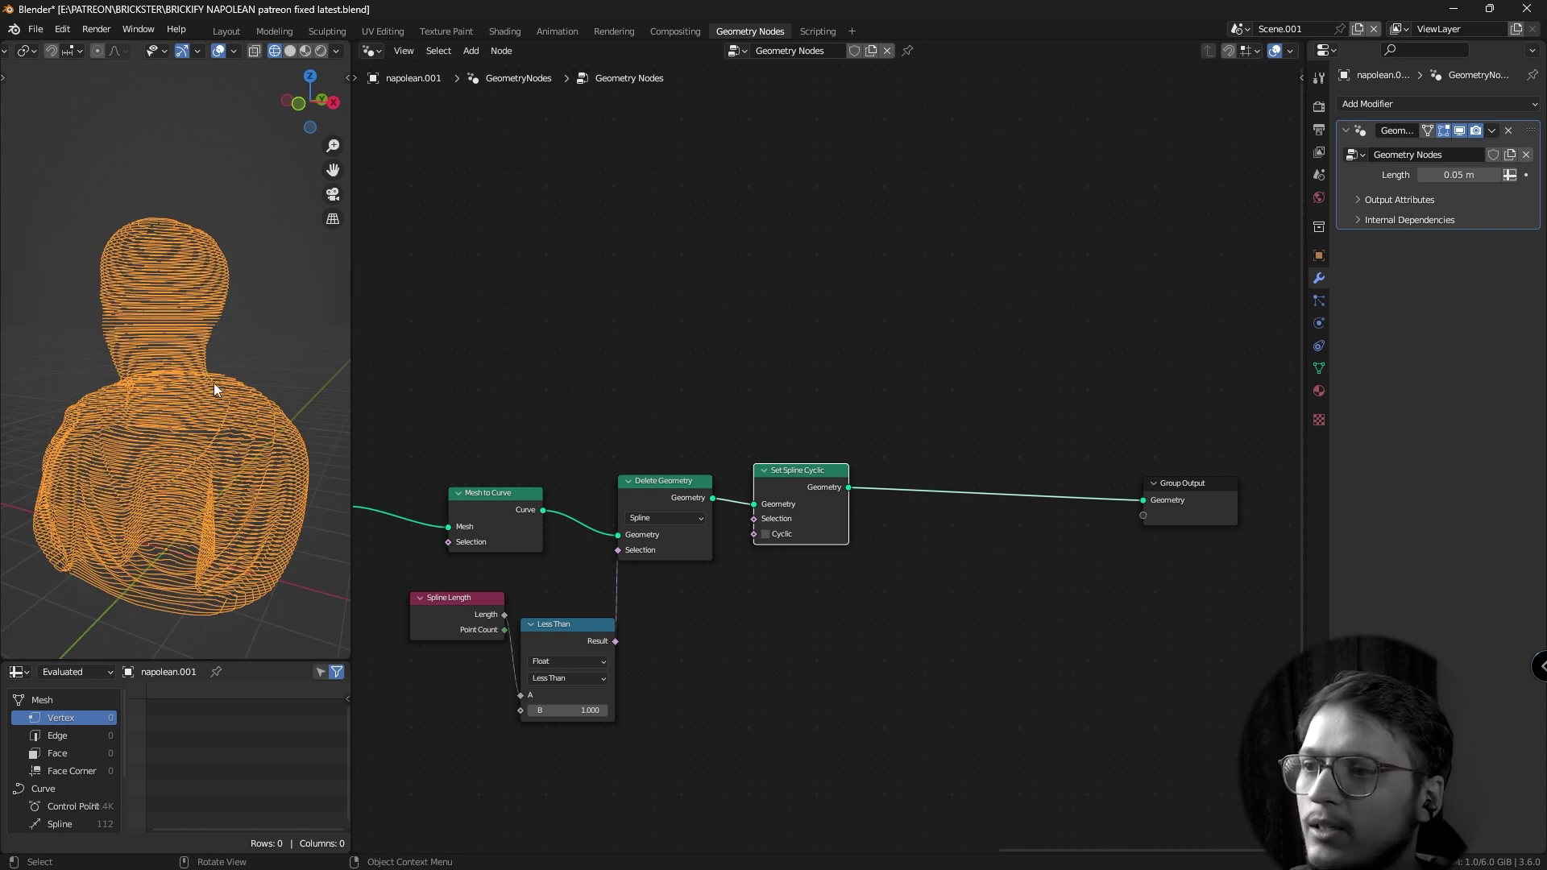
Insert a Resample Curve node after Set Spline Cyclic in Length mode.
middle_click_drag(808, 556, 801, 553)
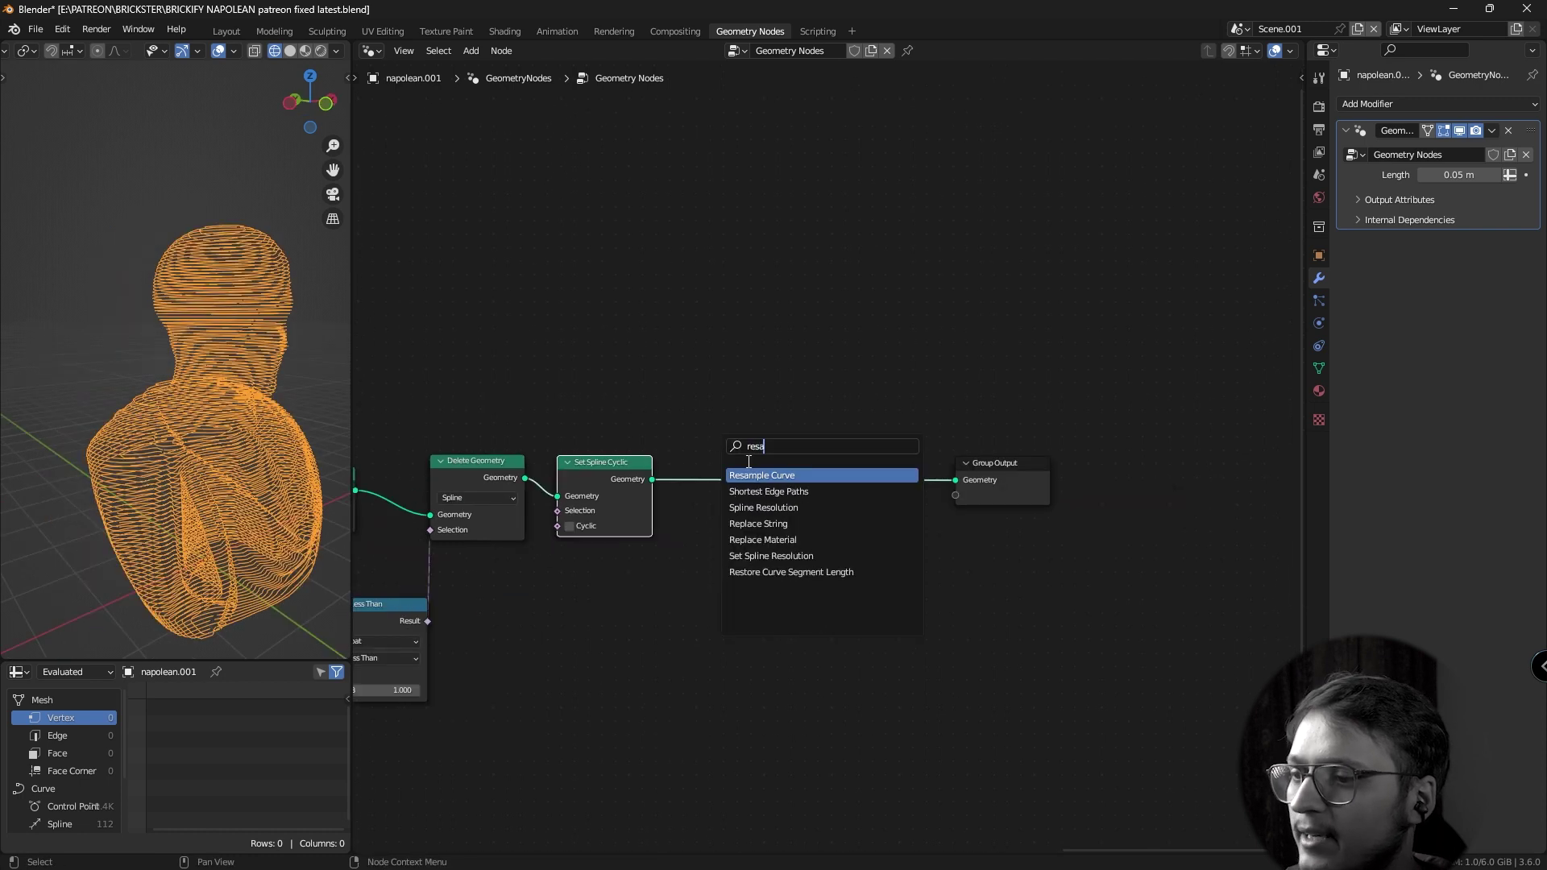
left_click(750, 475)
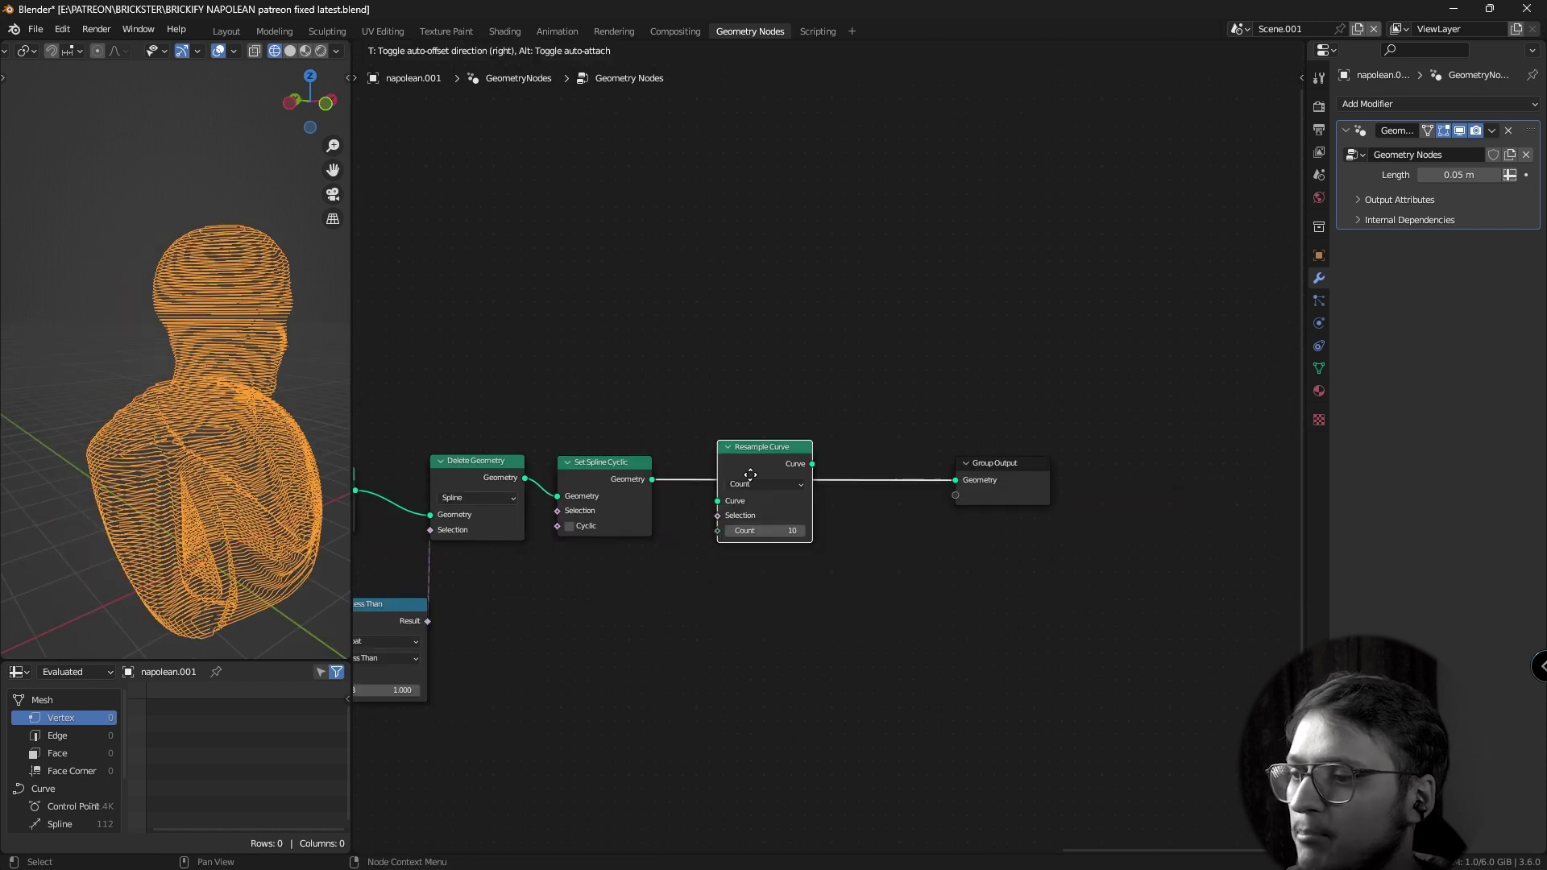
left_click(747, 479)
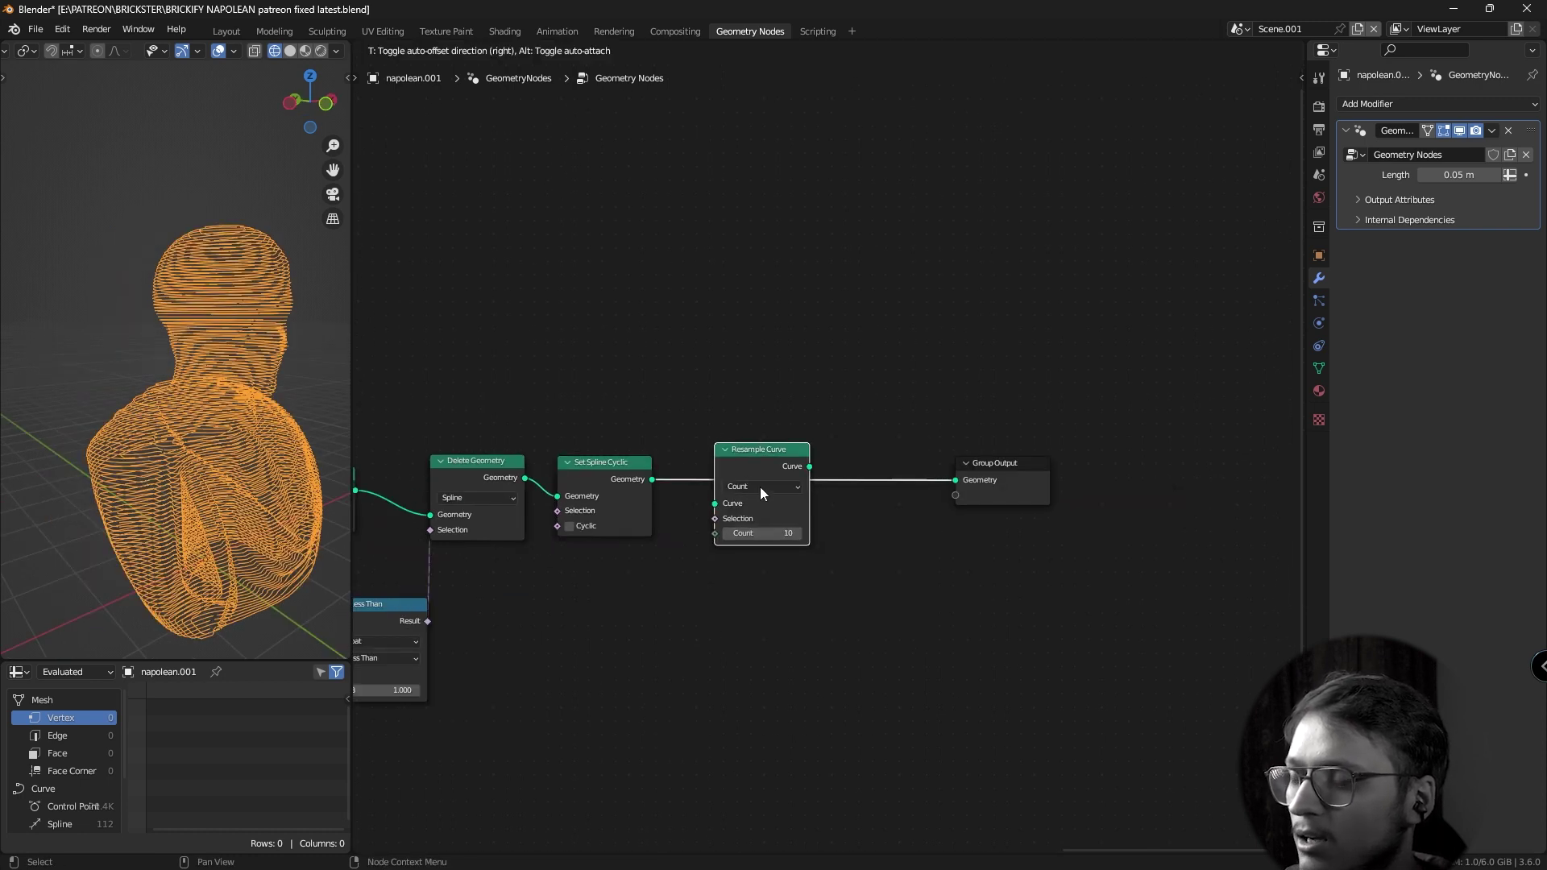
left_click(761, 487)
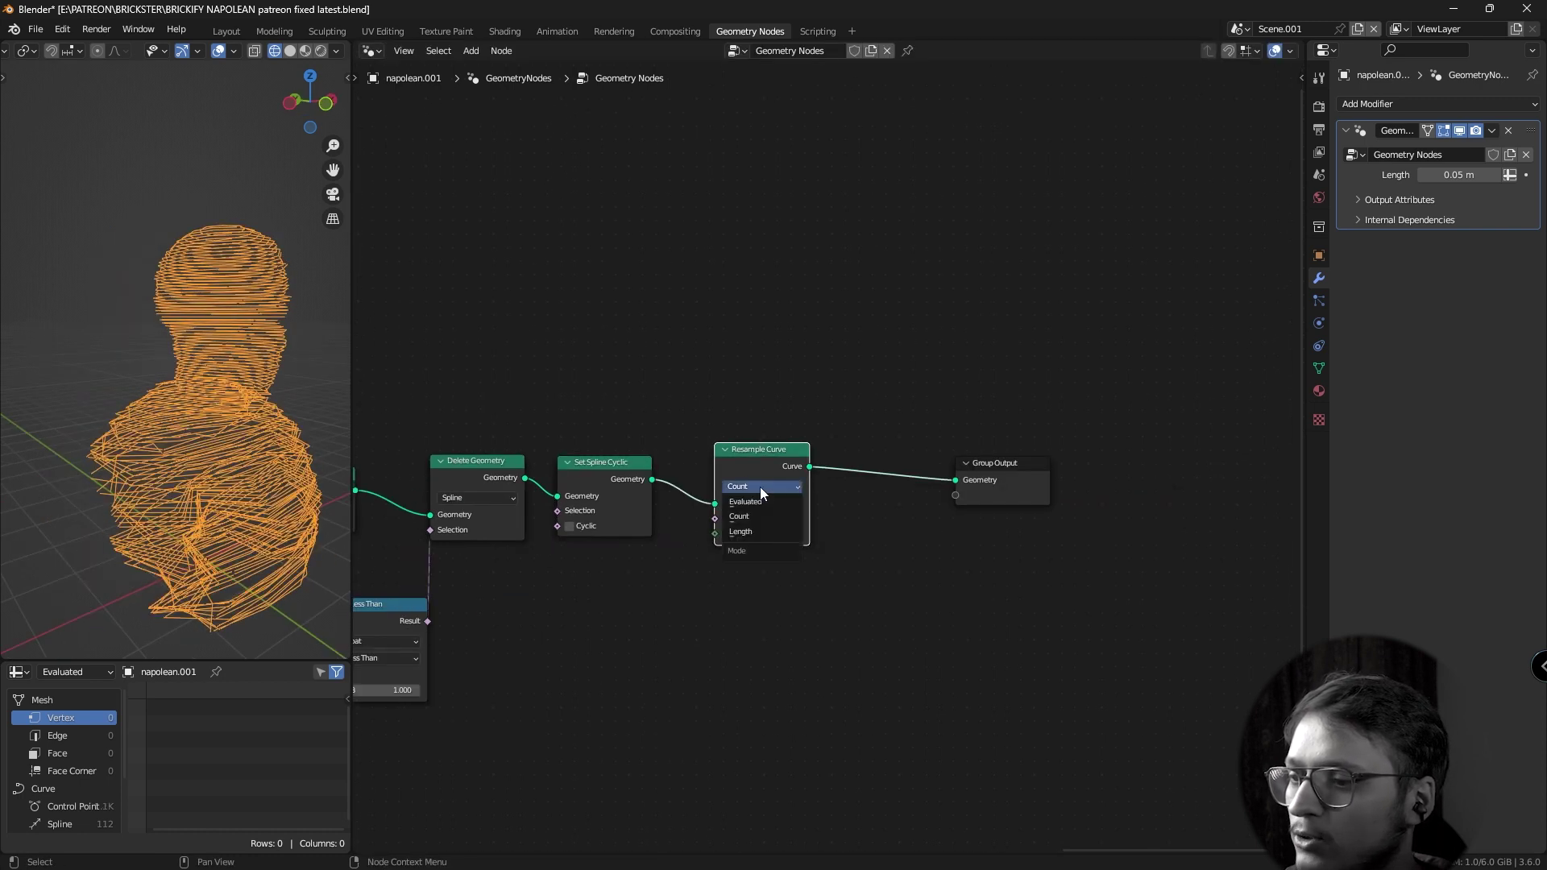
left_click(751, 535)
Reposition the existing Group Input node and bring Resample Curve back into view.
scroll(752, 533, "down", 5)
left_click_drag(560, 579, 912, 560, "alt")
left_click_drag(558, 562, 786, 522, "alt")
scroll(566, 493, "down", 6)
left_click_drag(545, 495, 664, 509, "alt")
scroll(664, 509, "up", 6)
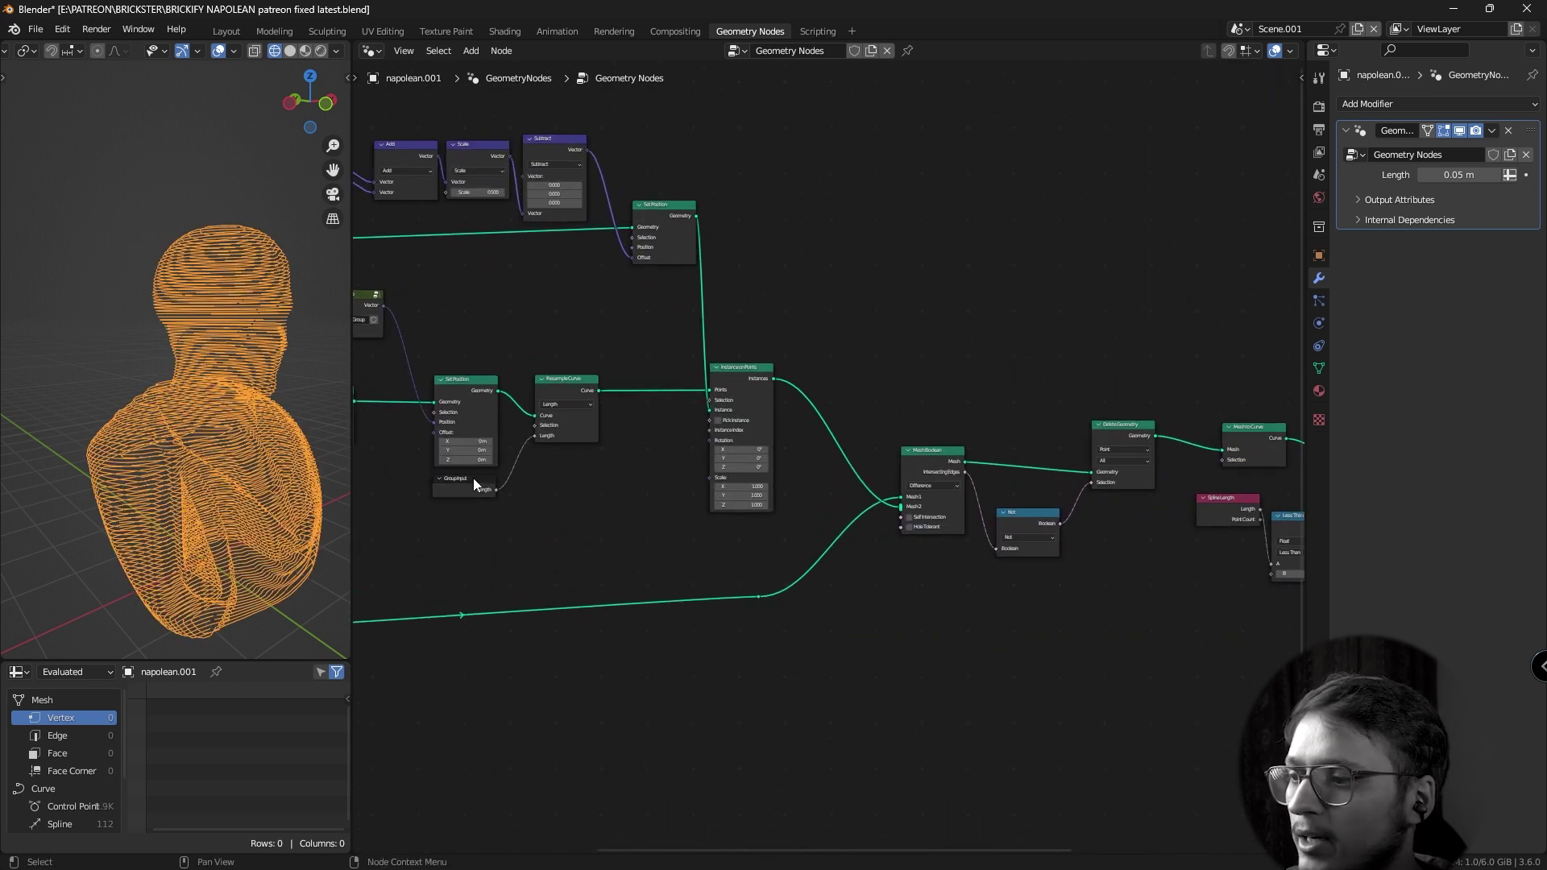
left_click_drag(476, 486, 476, 490)
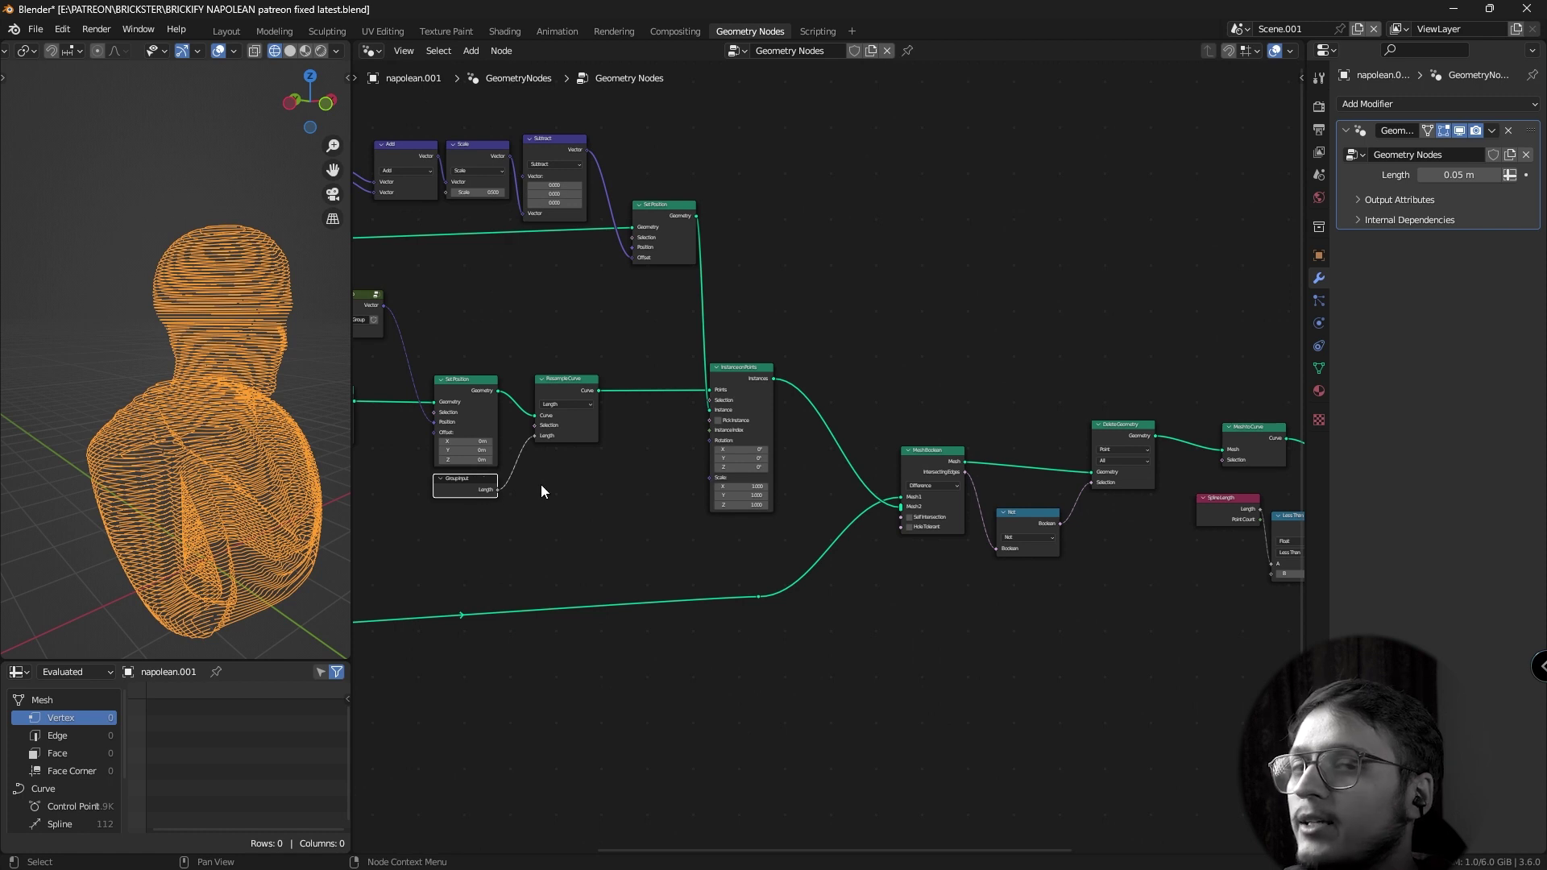
left_click_drag(866, 544, 1014, 542, "alt")
scroll(820, 464, "up", 3)
scroll(821, 464, "up", 1)
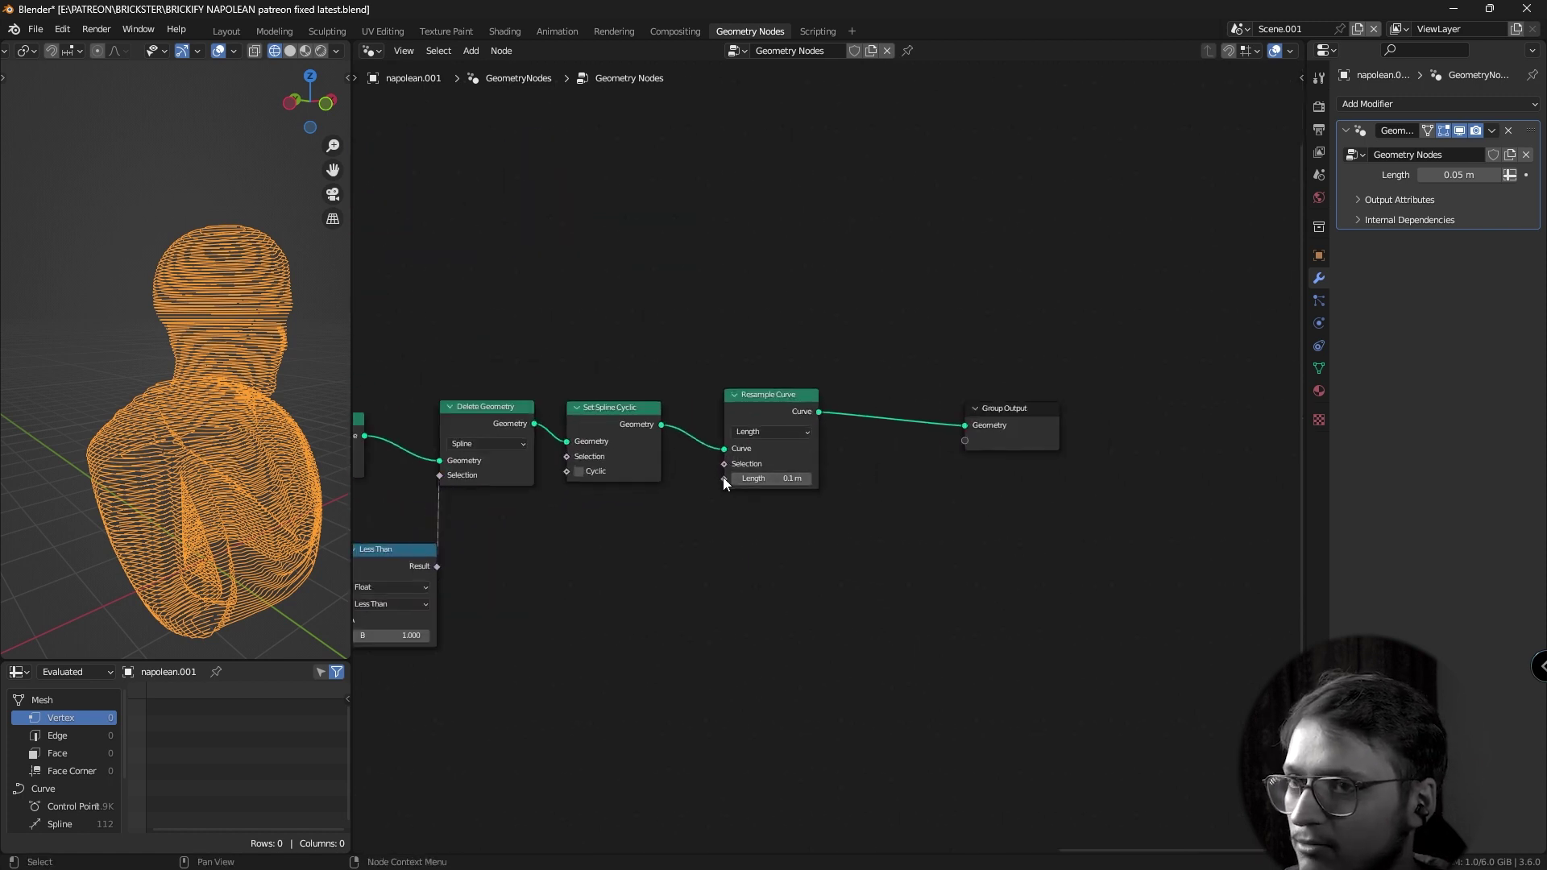
Link Resample Curve's Length to a new Group Input socket, exposing it on the modifier.
left_click_drag(723, 479, 696, 559)
type("gr")
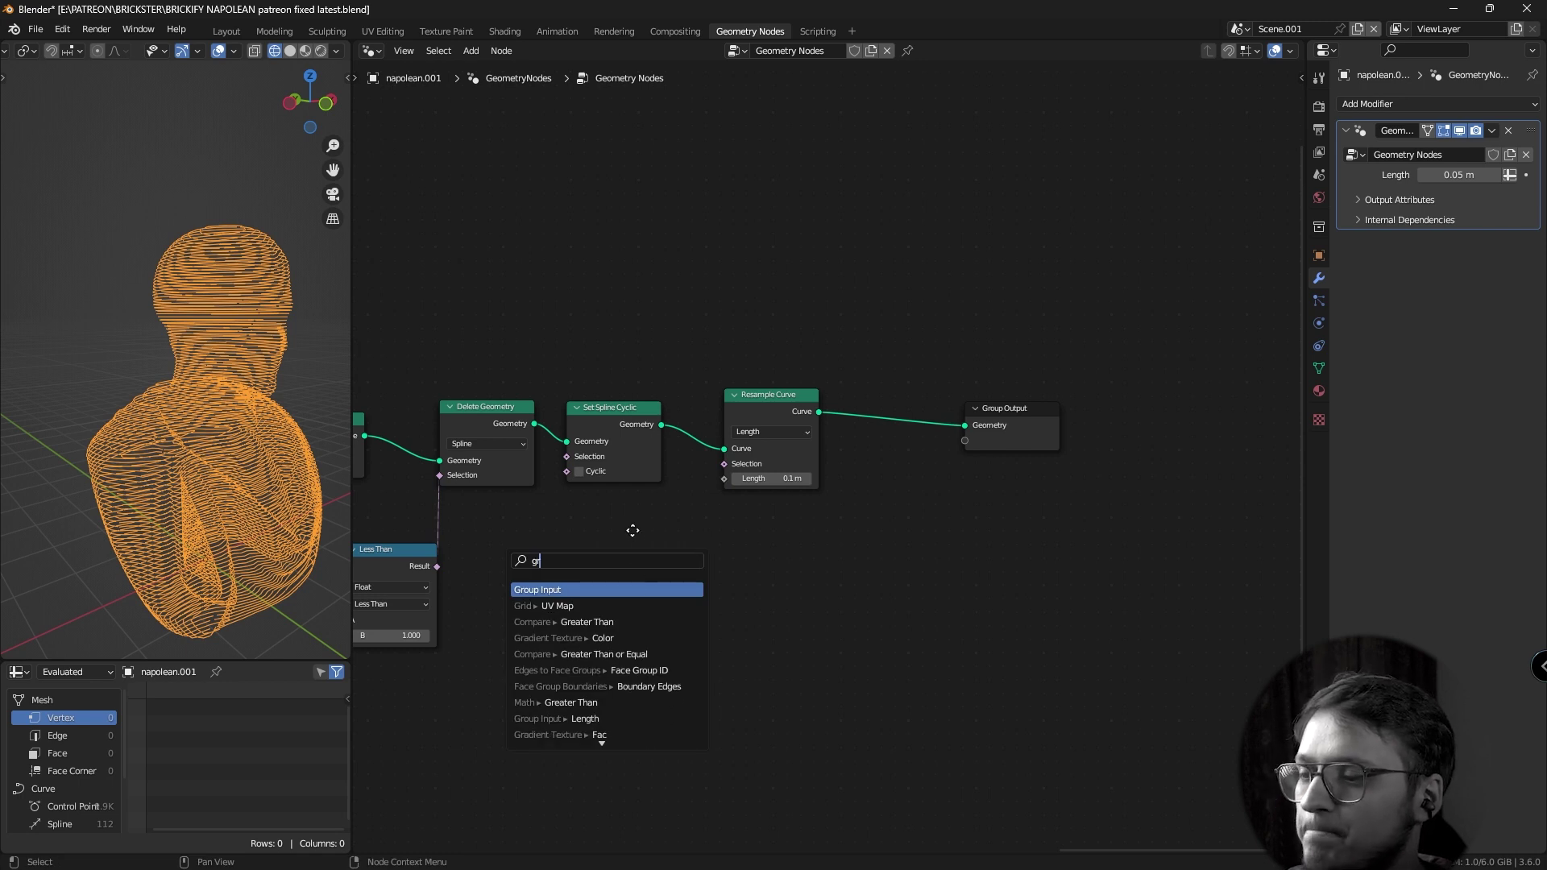
key("Return")
left_click(568, 524)
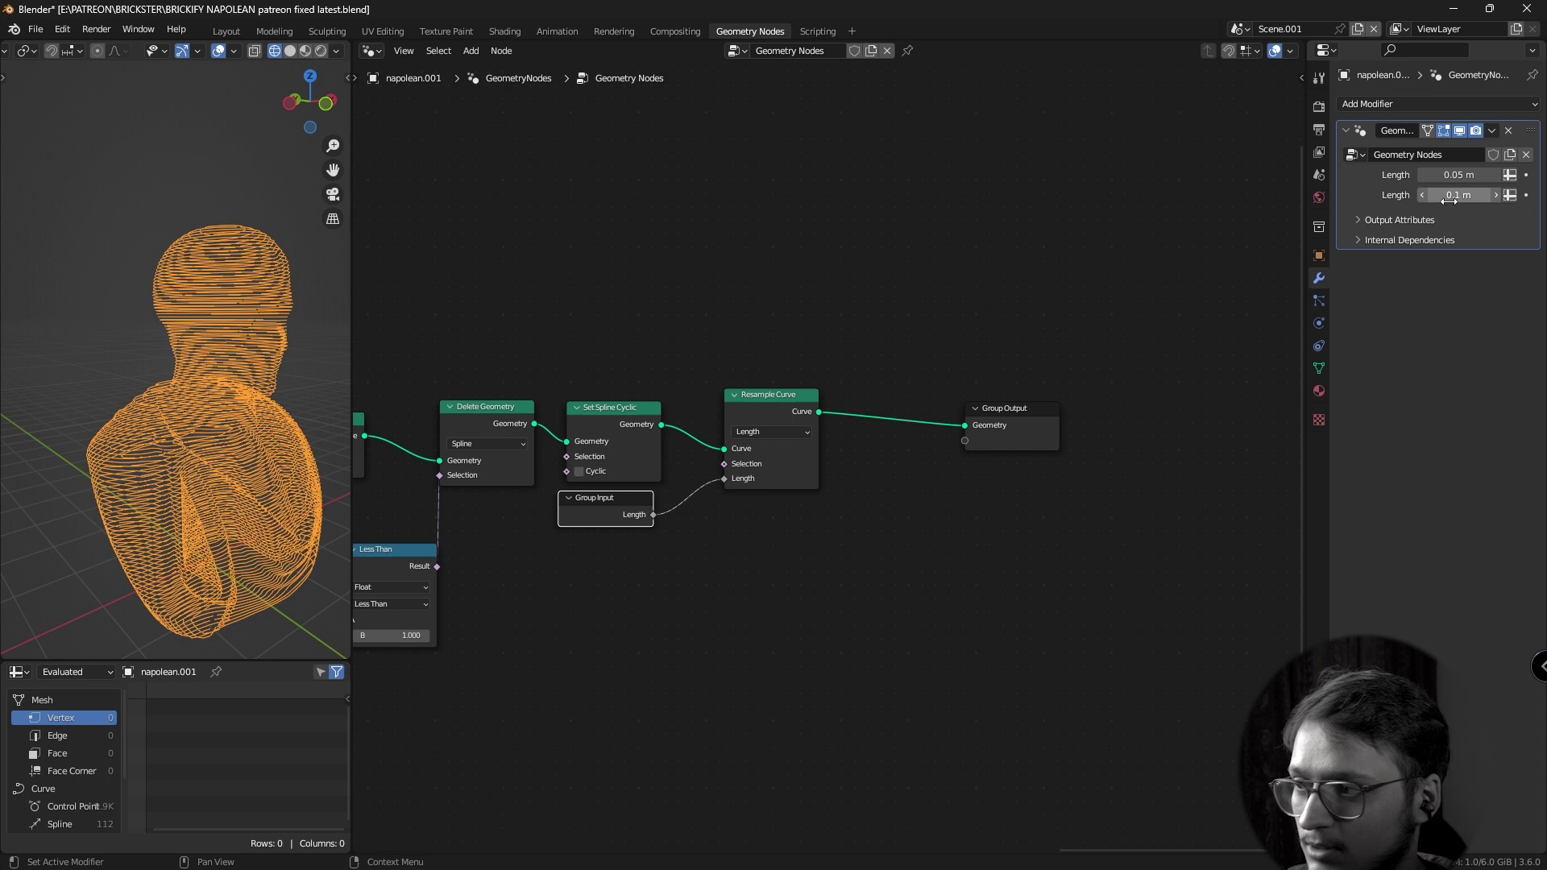
scroll(867, 393, "up", 2)
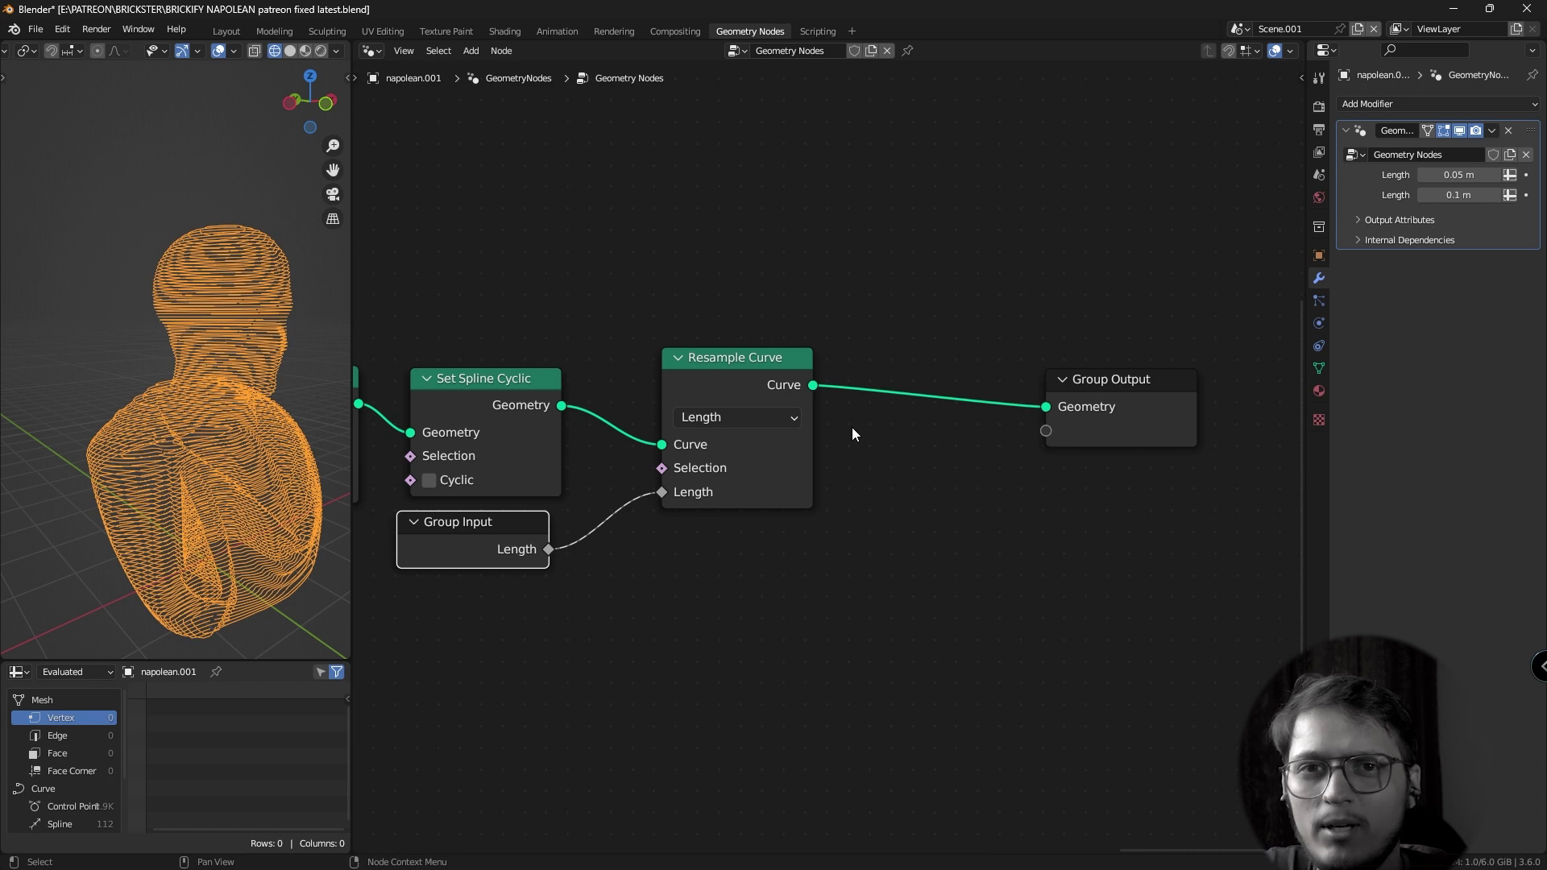
Insert a Set Curve Normal node set to Z Up before the Group Output.
key("shift+a")
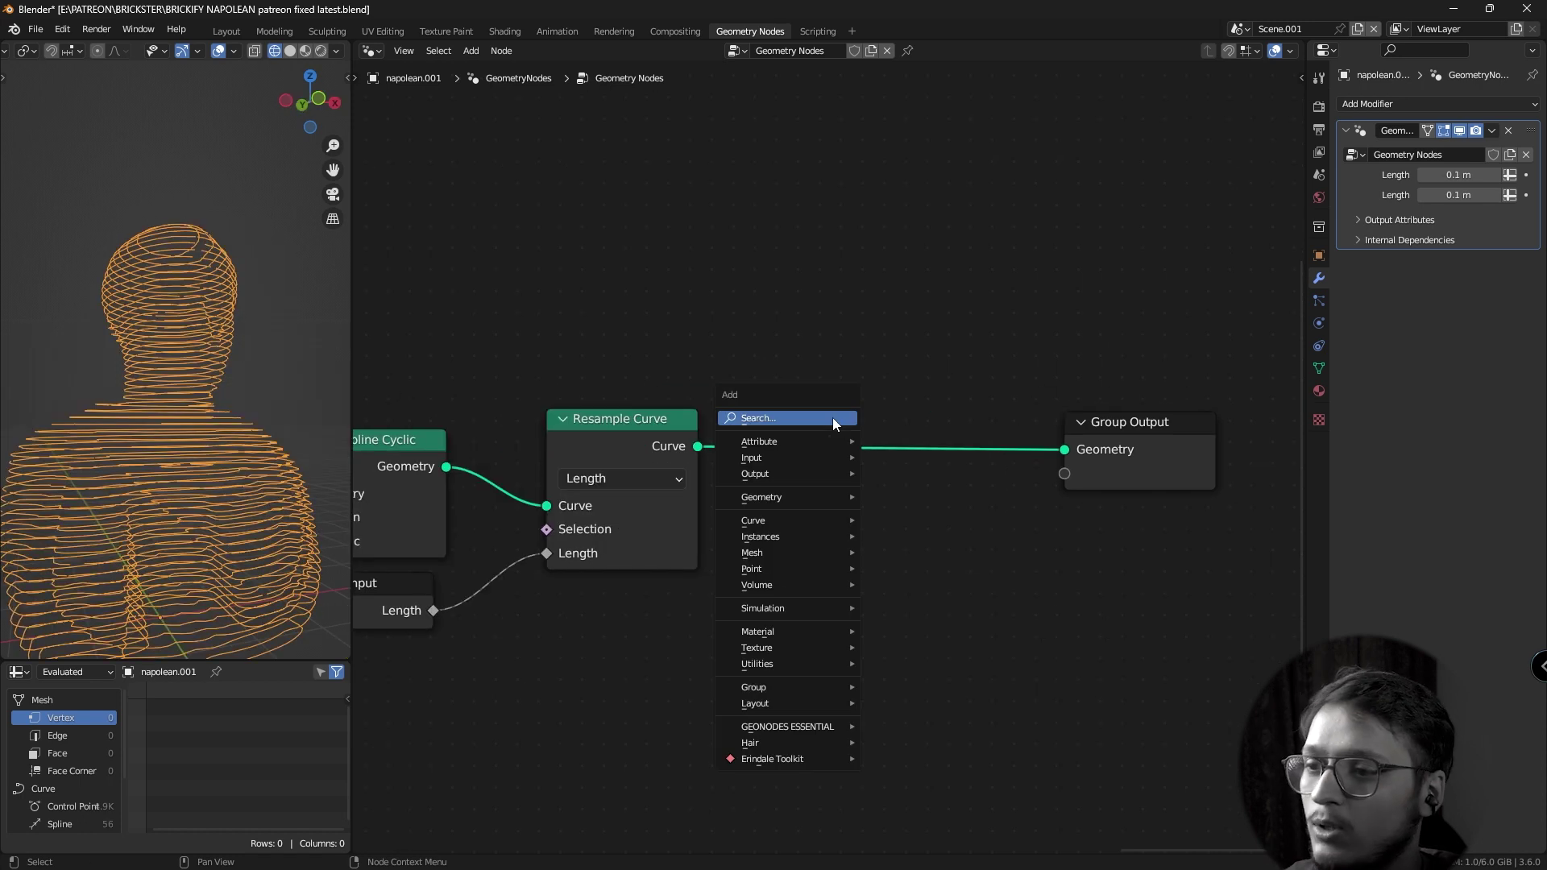
left_click(833, 417)
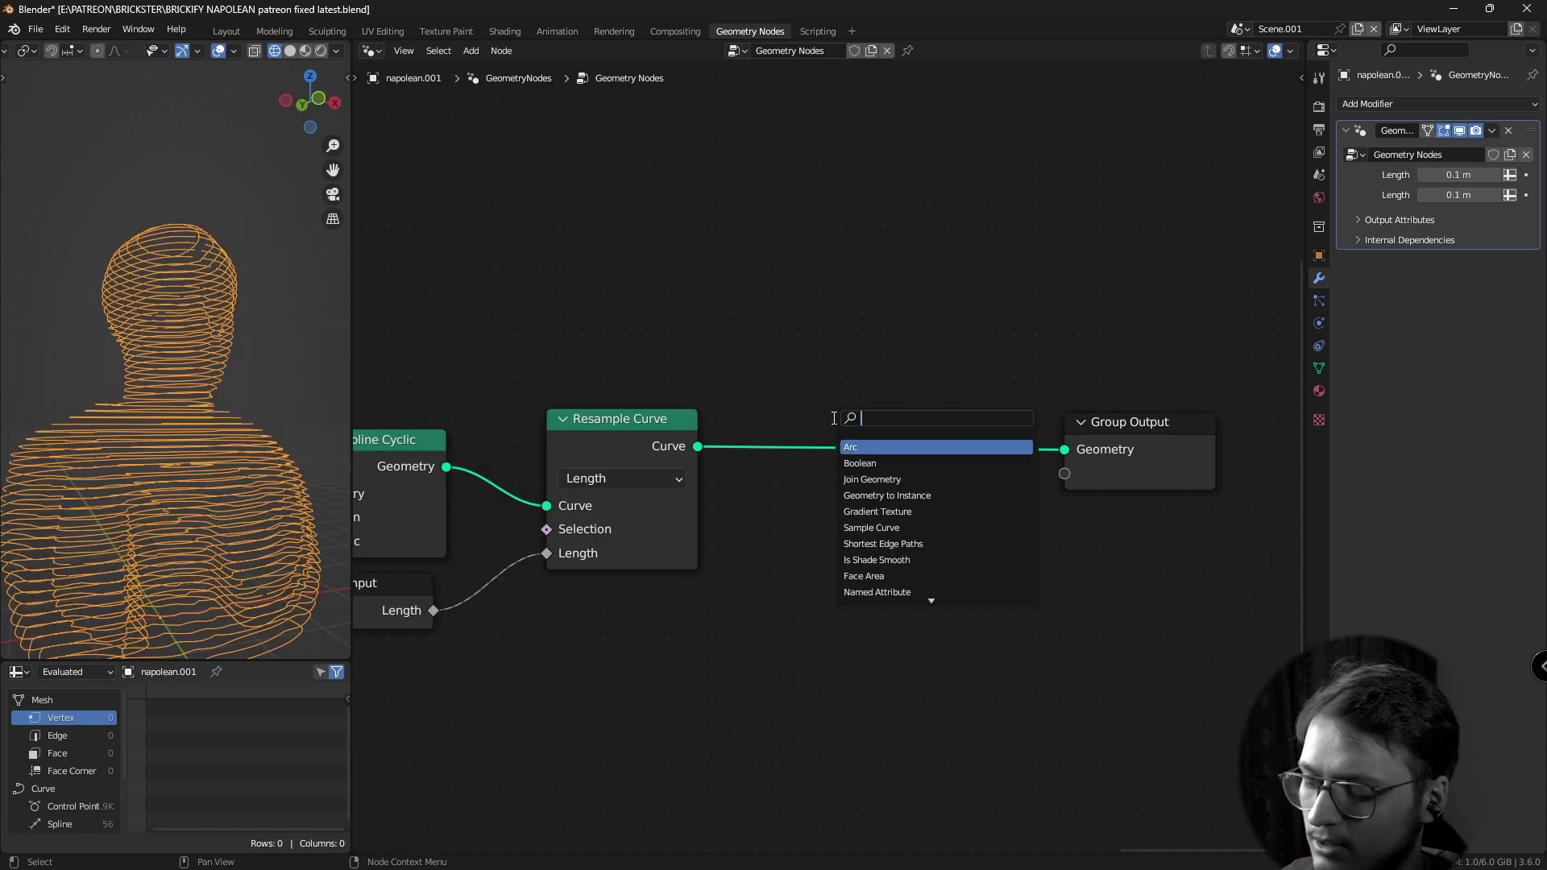
type("set cur")
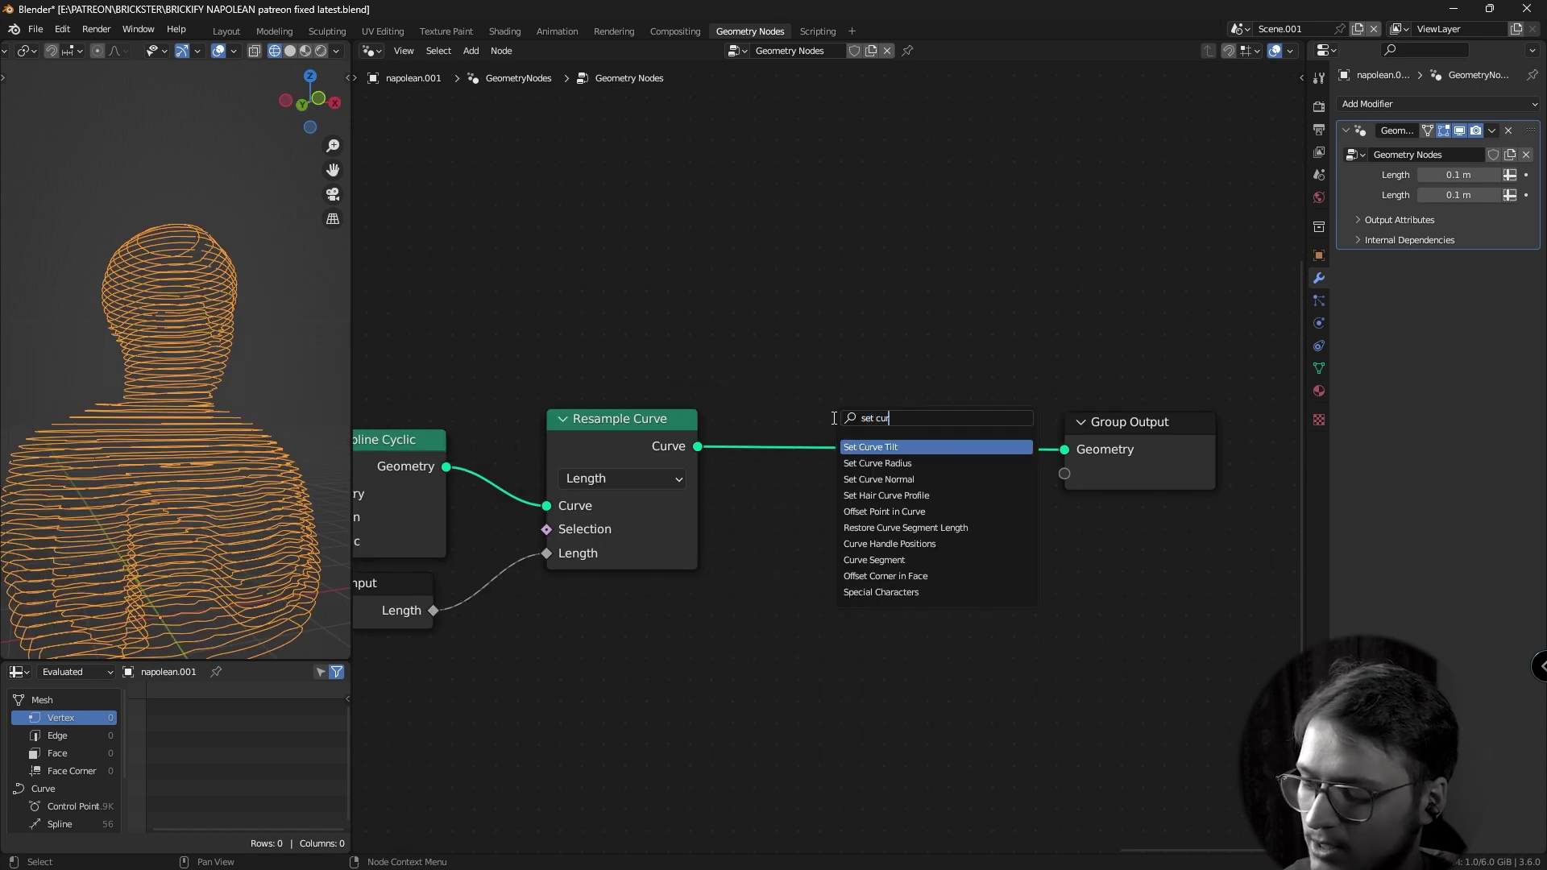
type("ve")
left_click(878, 480)
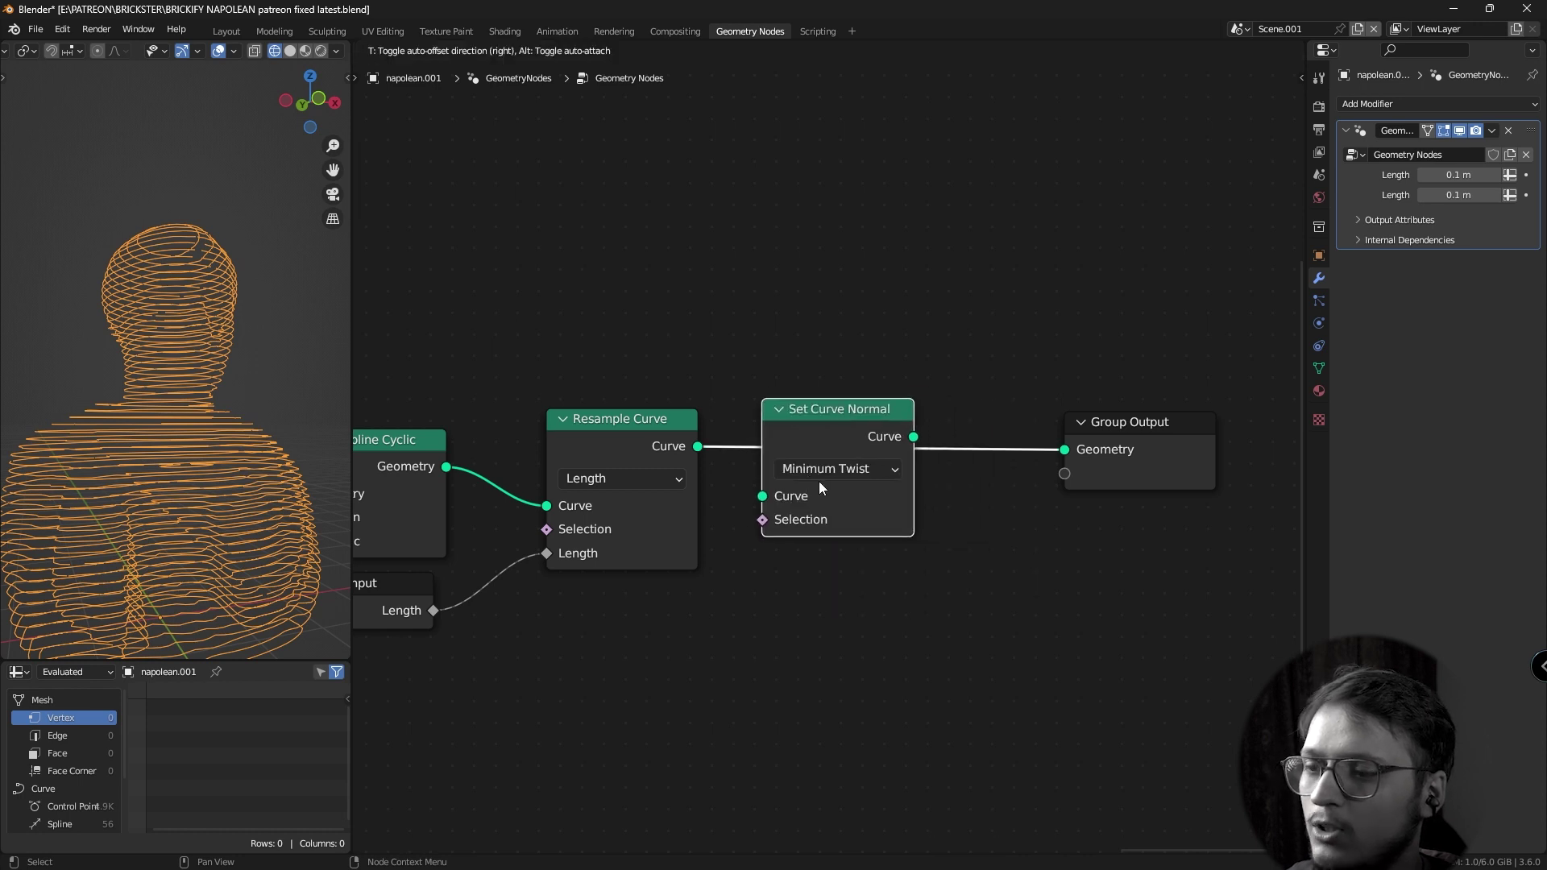
left_click(832, 474)
left_click(833, 471)
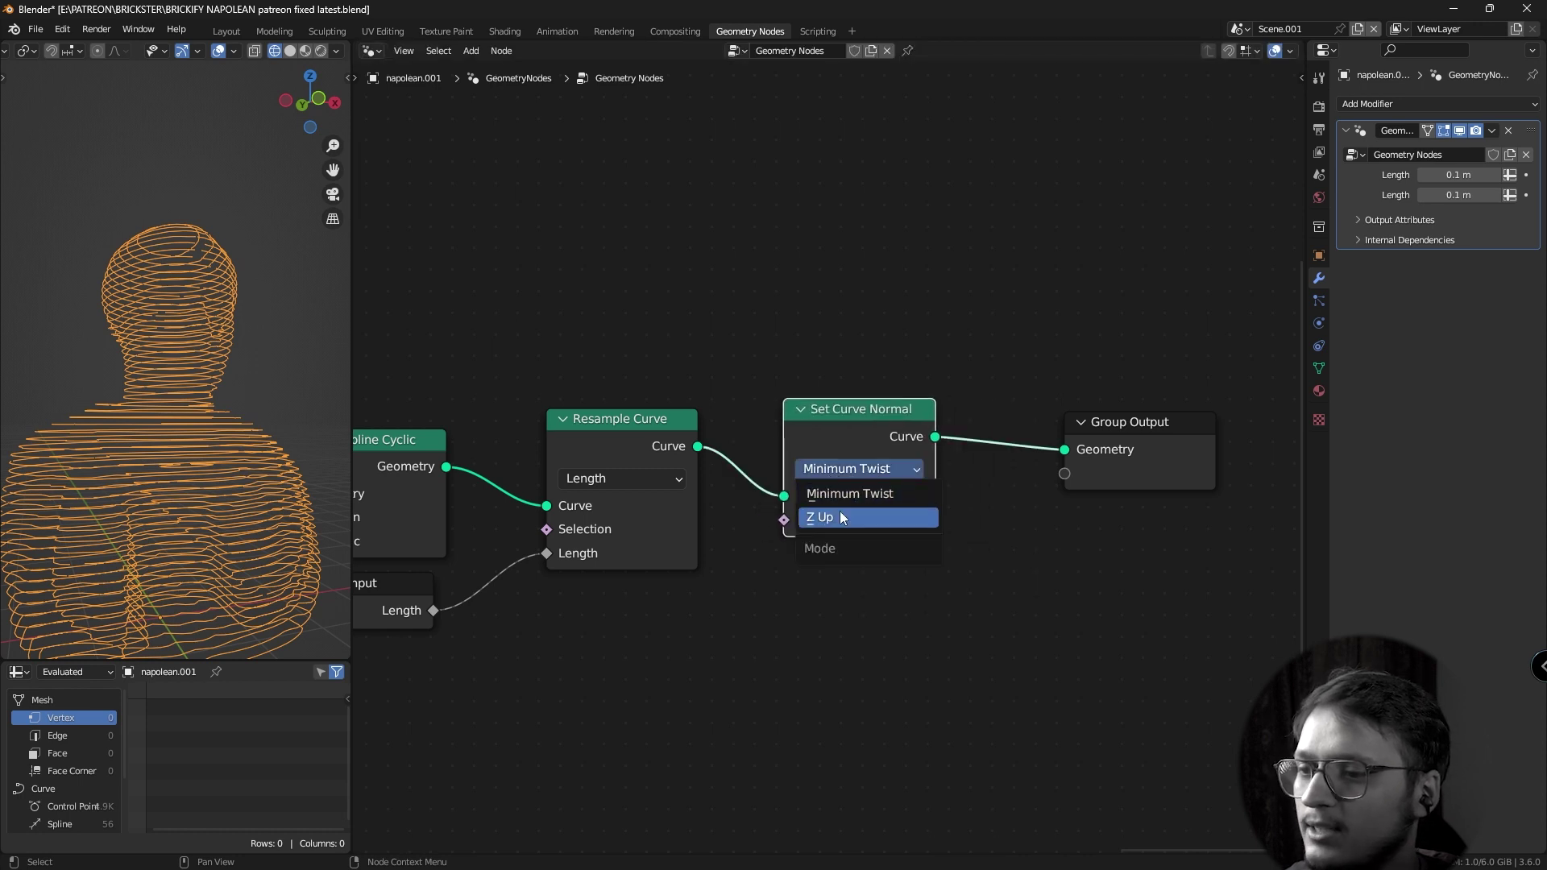
left_click(840, 516)
left_click_drag(844, 429, 815, 453)
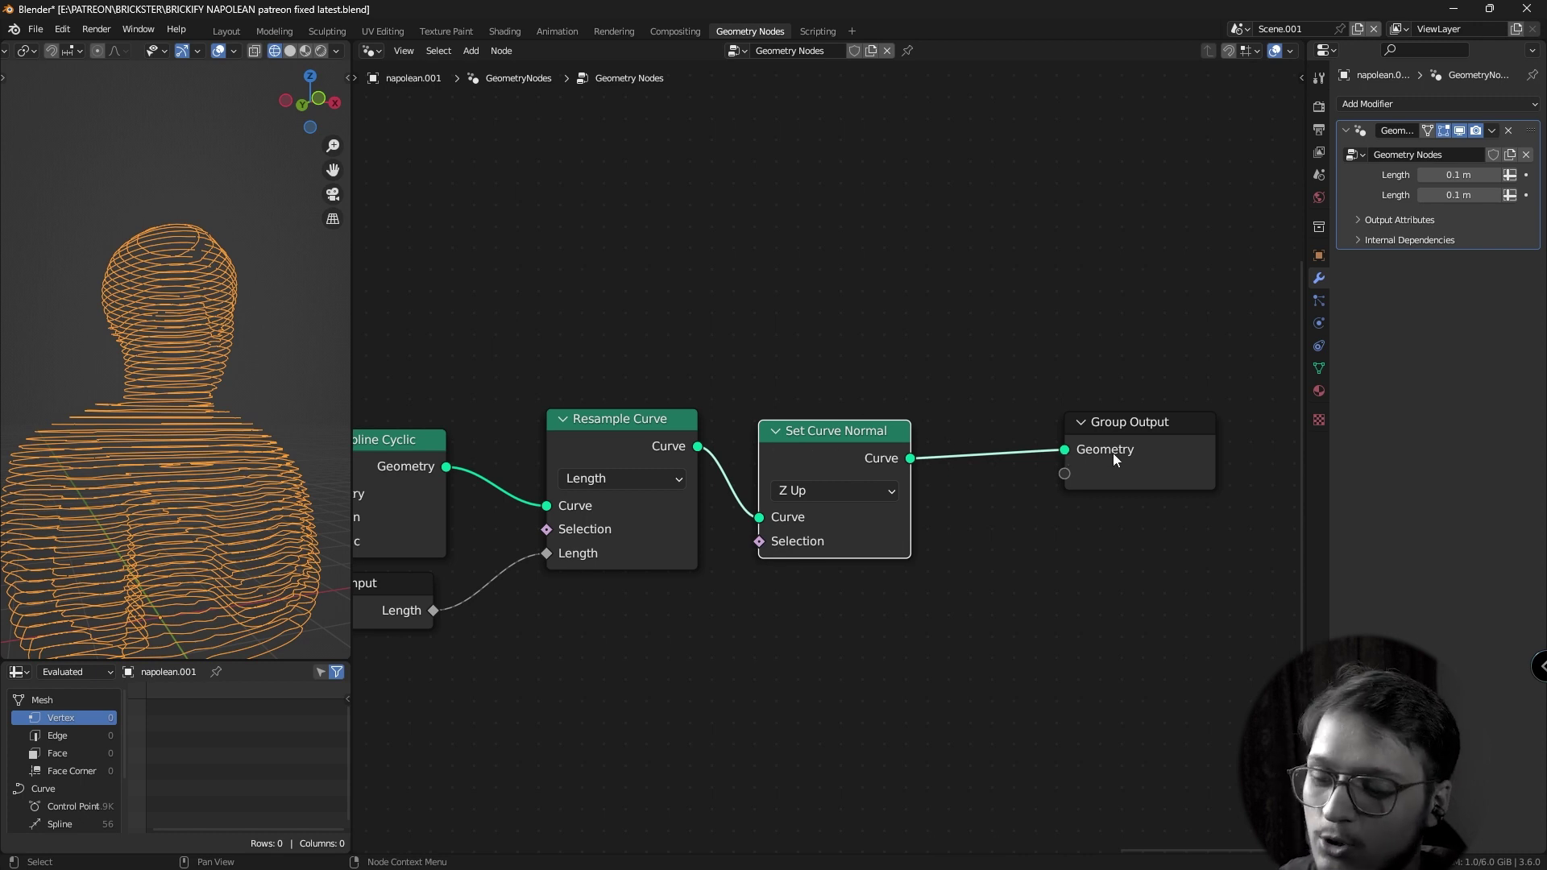
left_click_drag(1113, 453, 1216, 453)
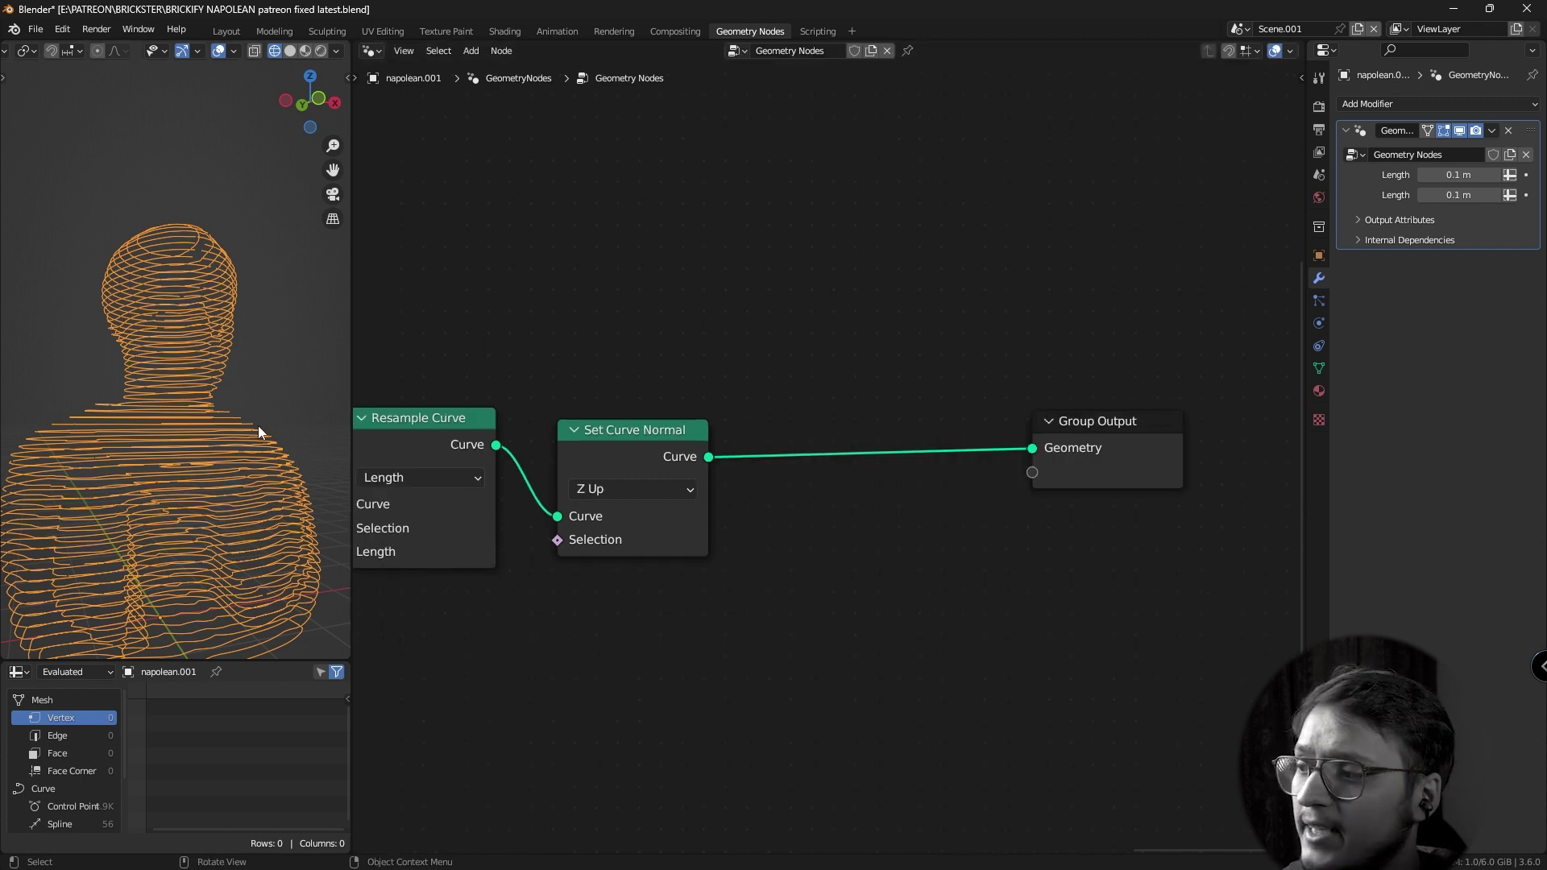
middle_click_drag(258, 425, 224, 457)
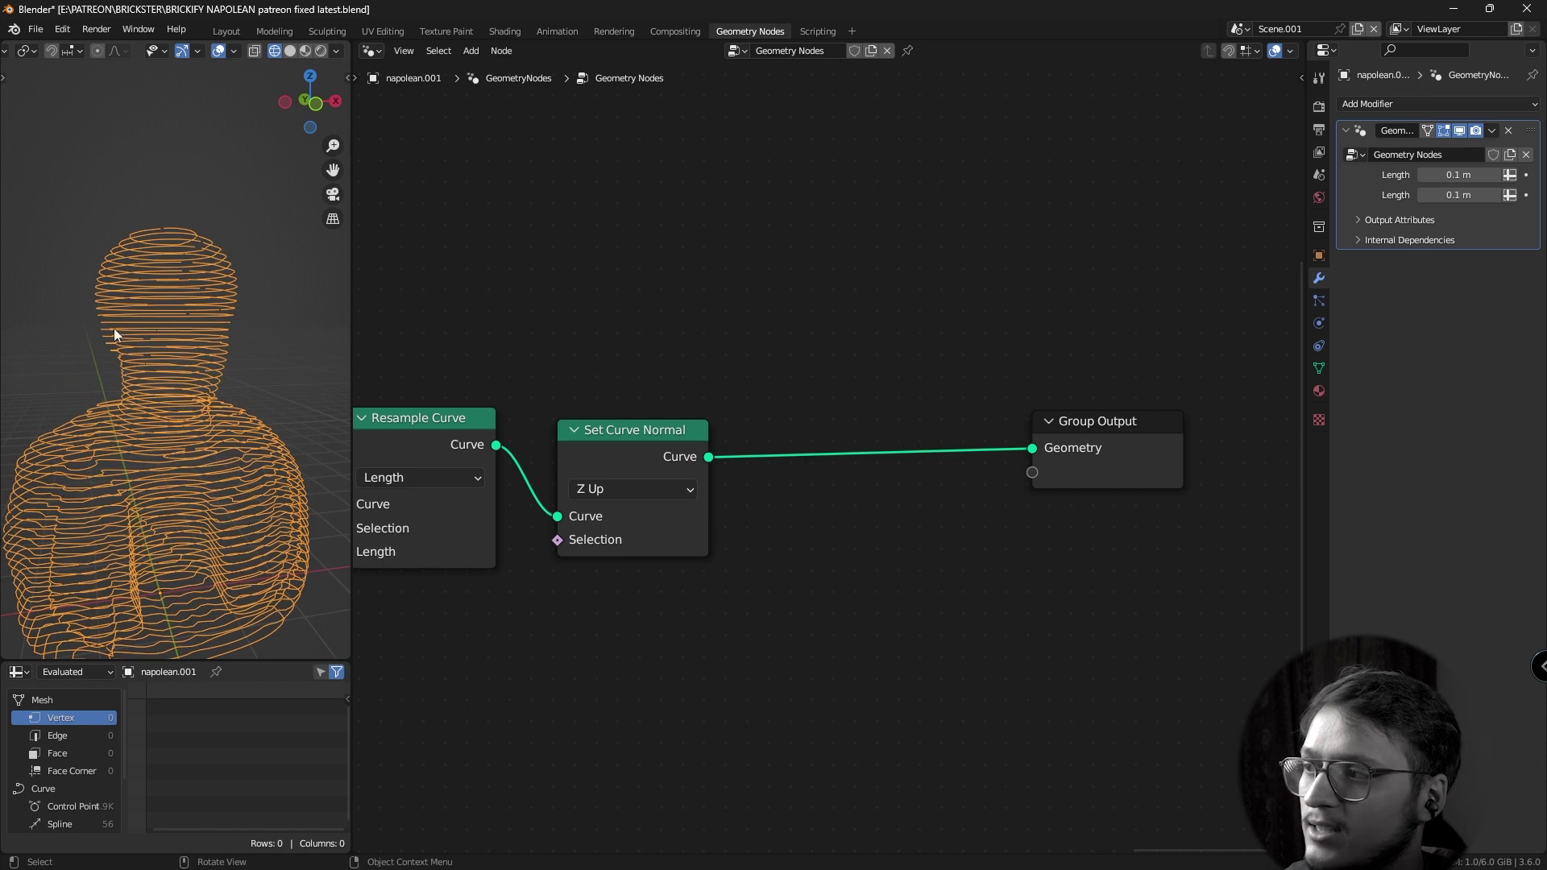
Insert a Curve to Points node in Length mode before the Group Output.
key("shift+a")
left_click(852, 398)
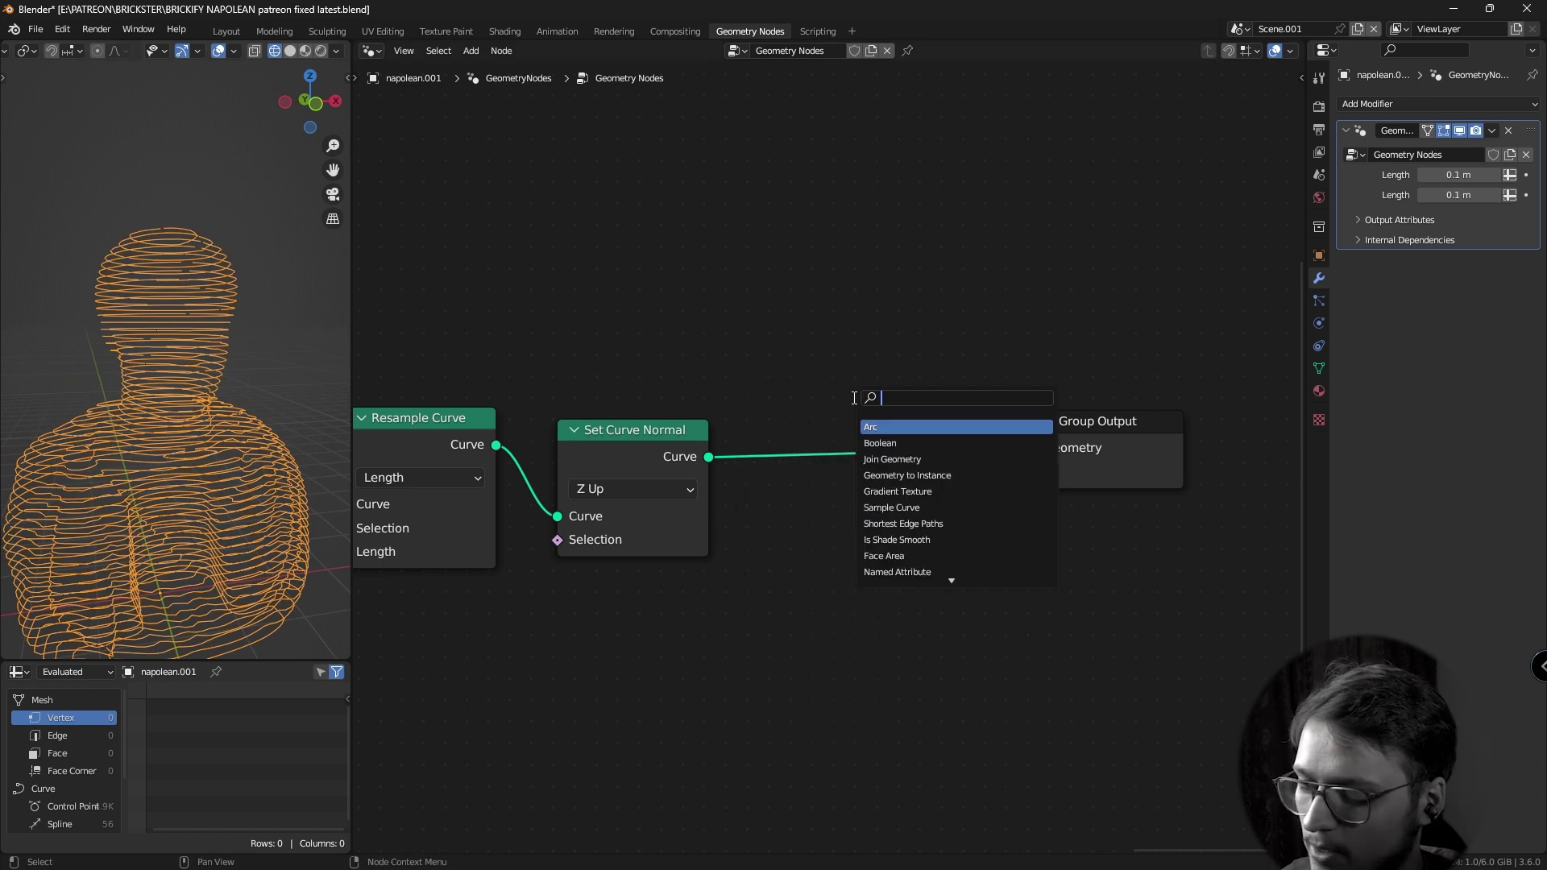
type("curve to")
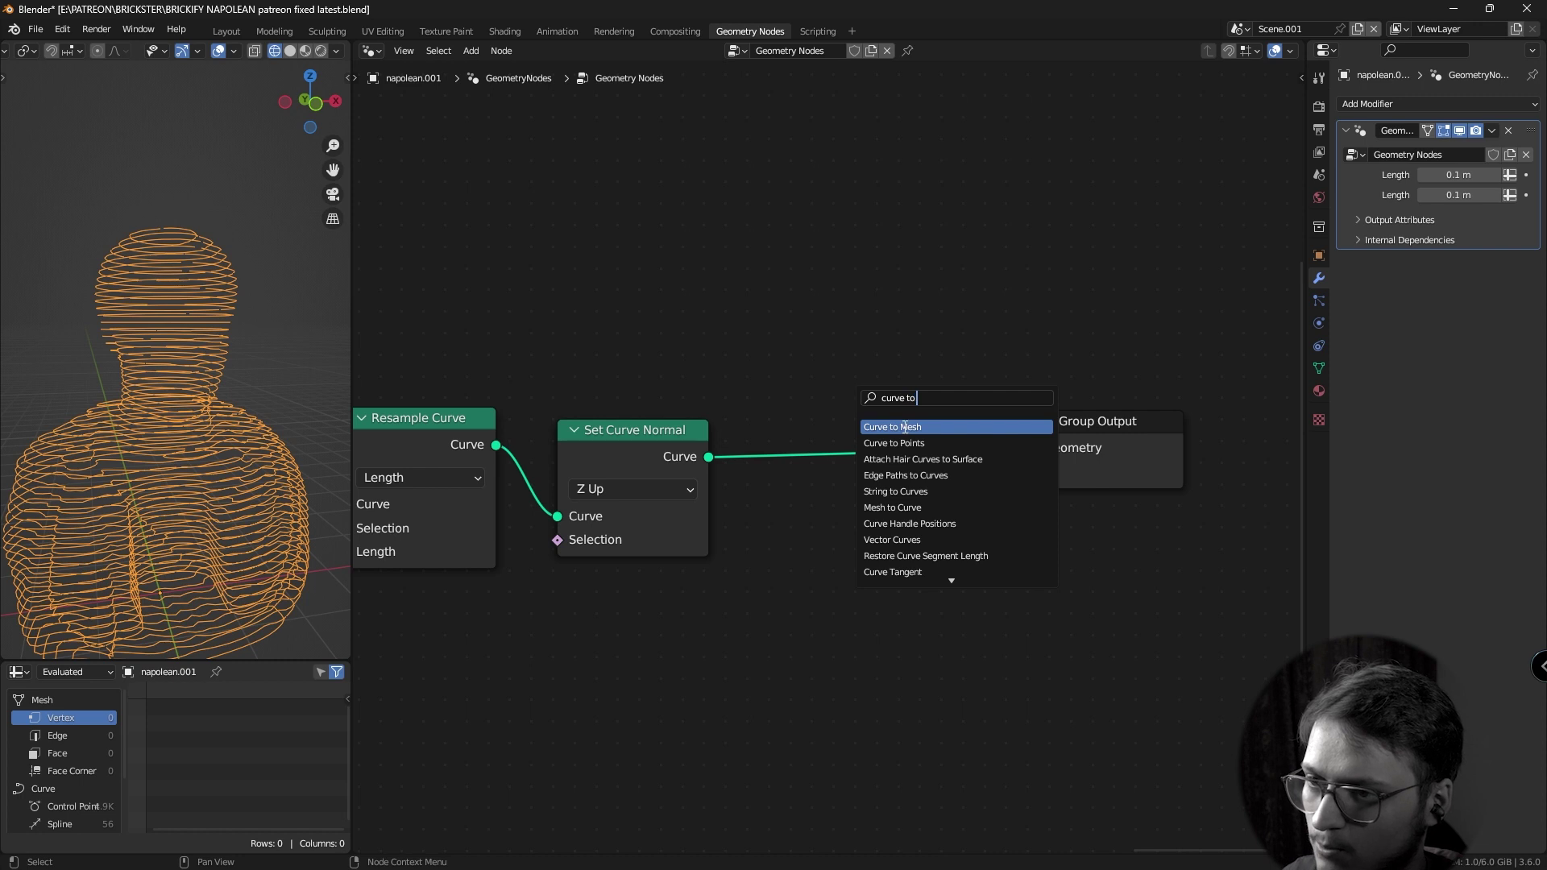
left_click(894, 443)
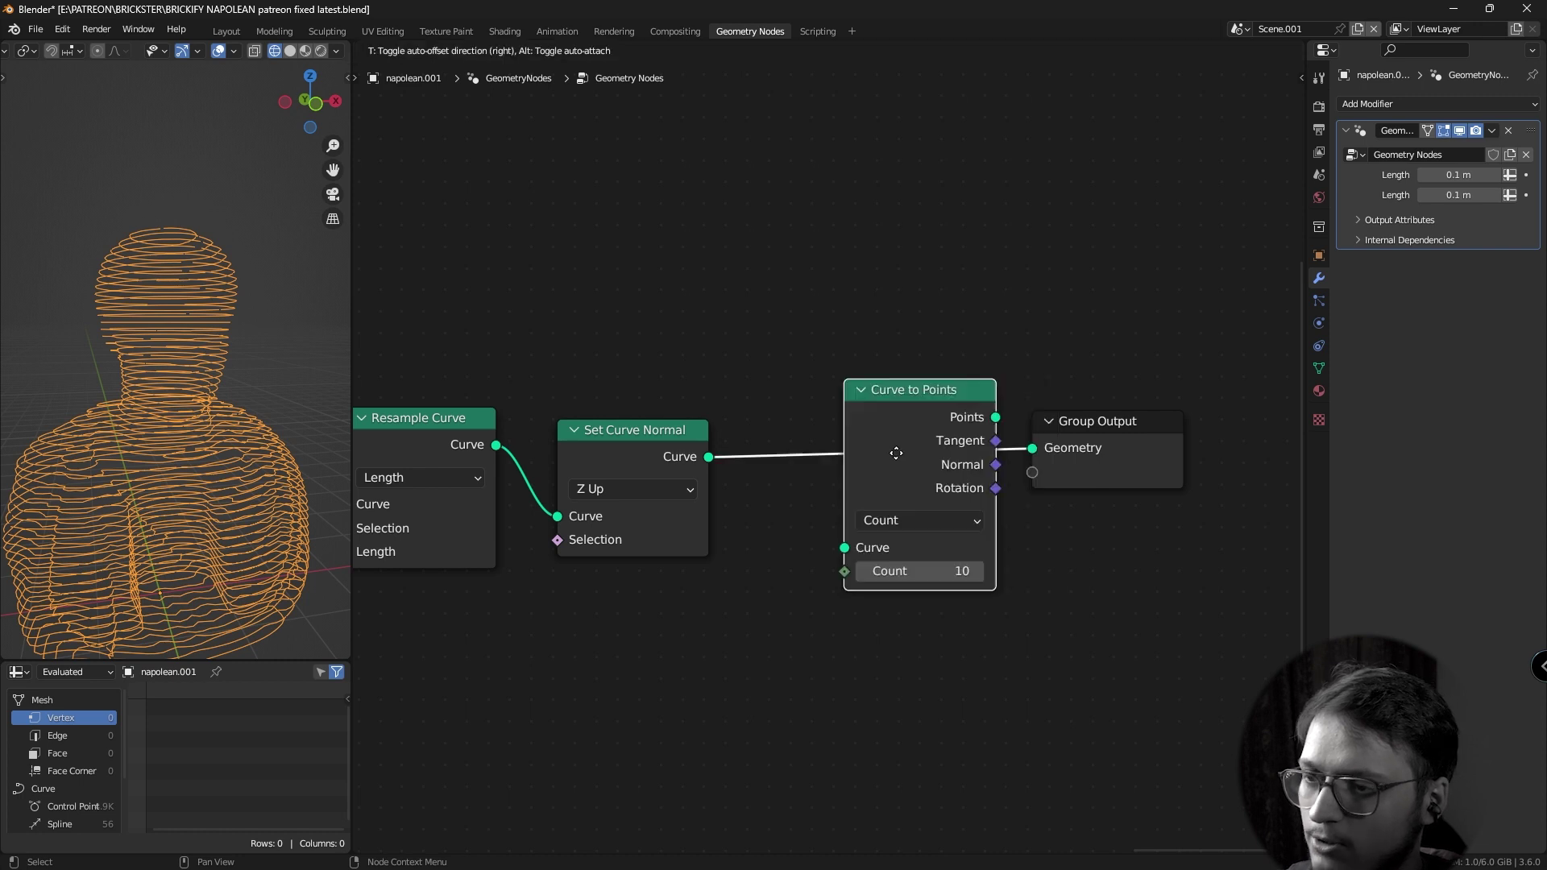
left_click(893, 468)
left_click(863, 540)
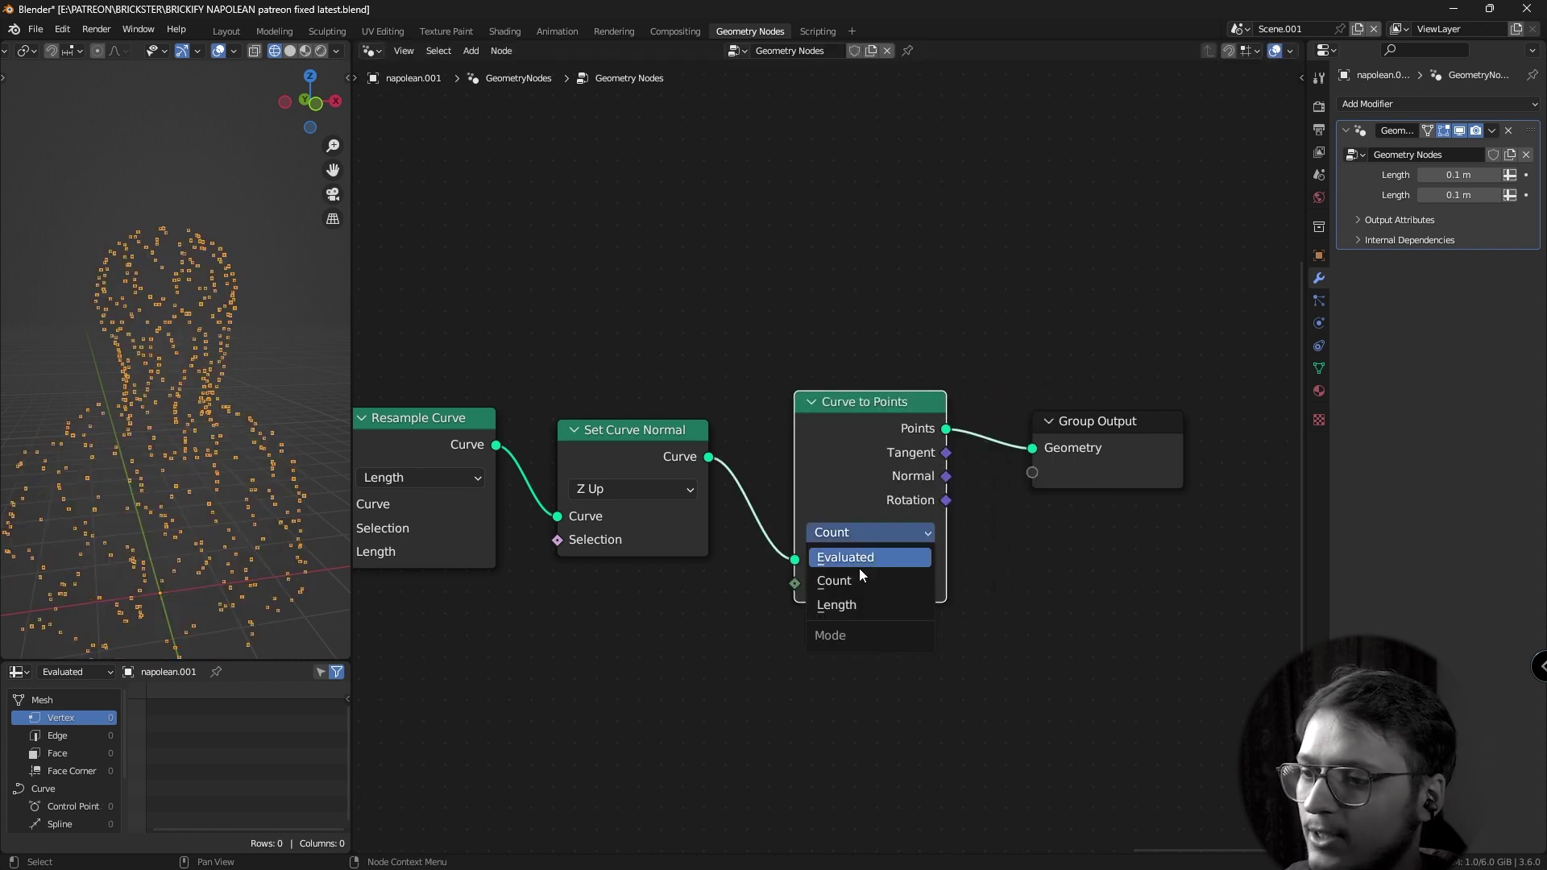
left_click(860, 599)
Drive the point spacing from a modifier Length input and set it to 0.3 m.
scroll(860, 599, "down", 5)
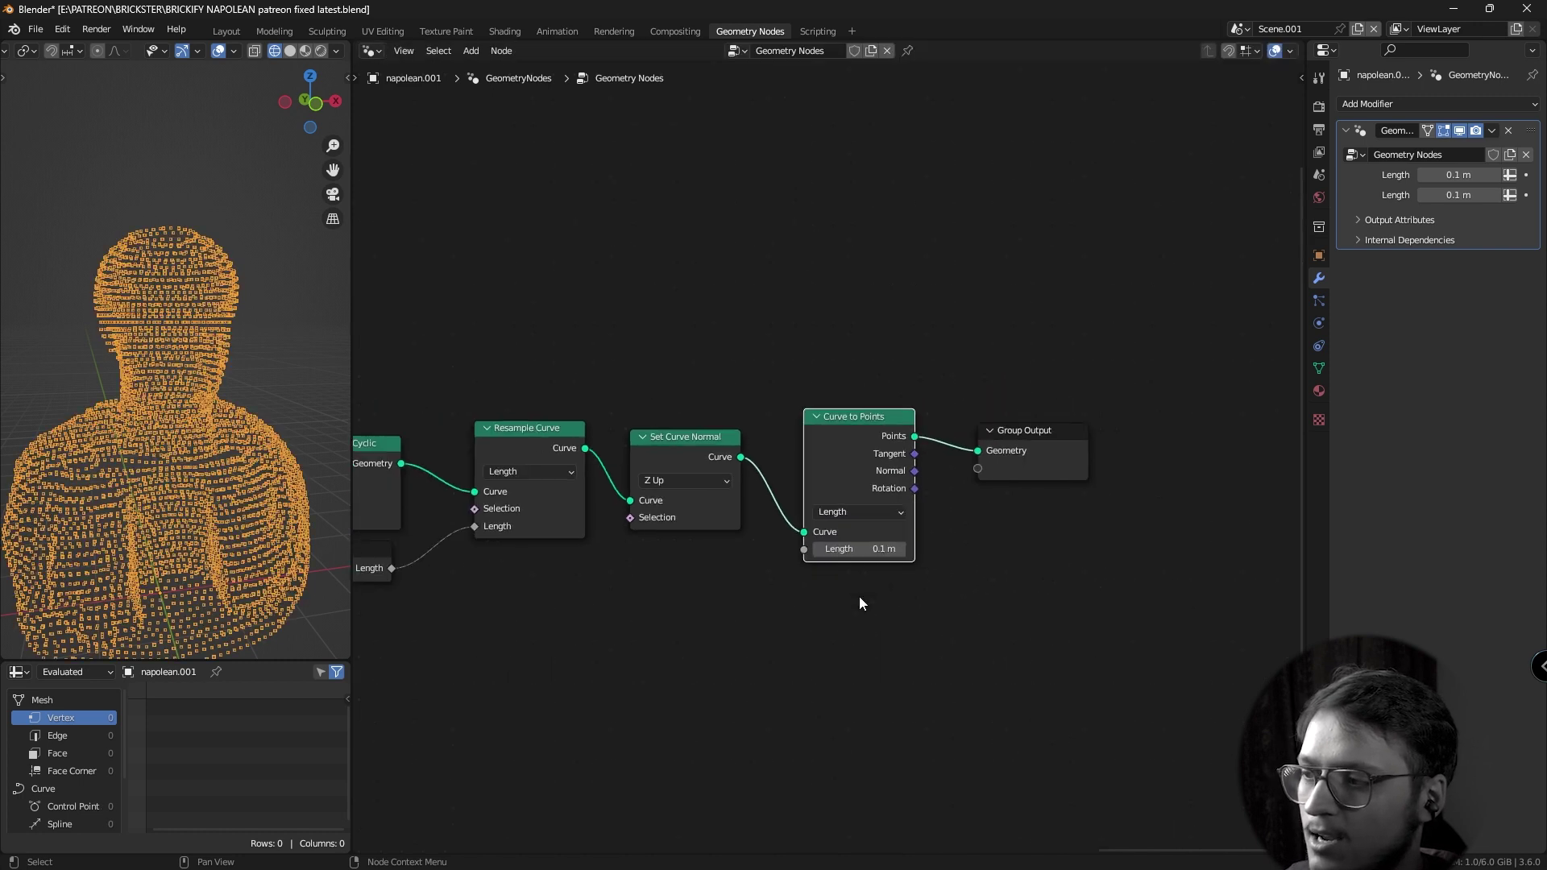
middle_click_drag(638, 587, 859, 577)
left_click_drag(1028, 535, 628, 556)
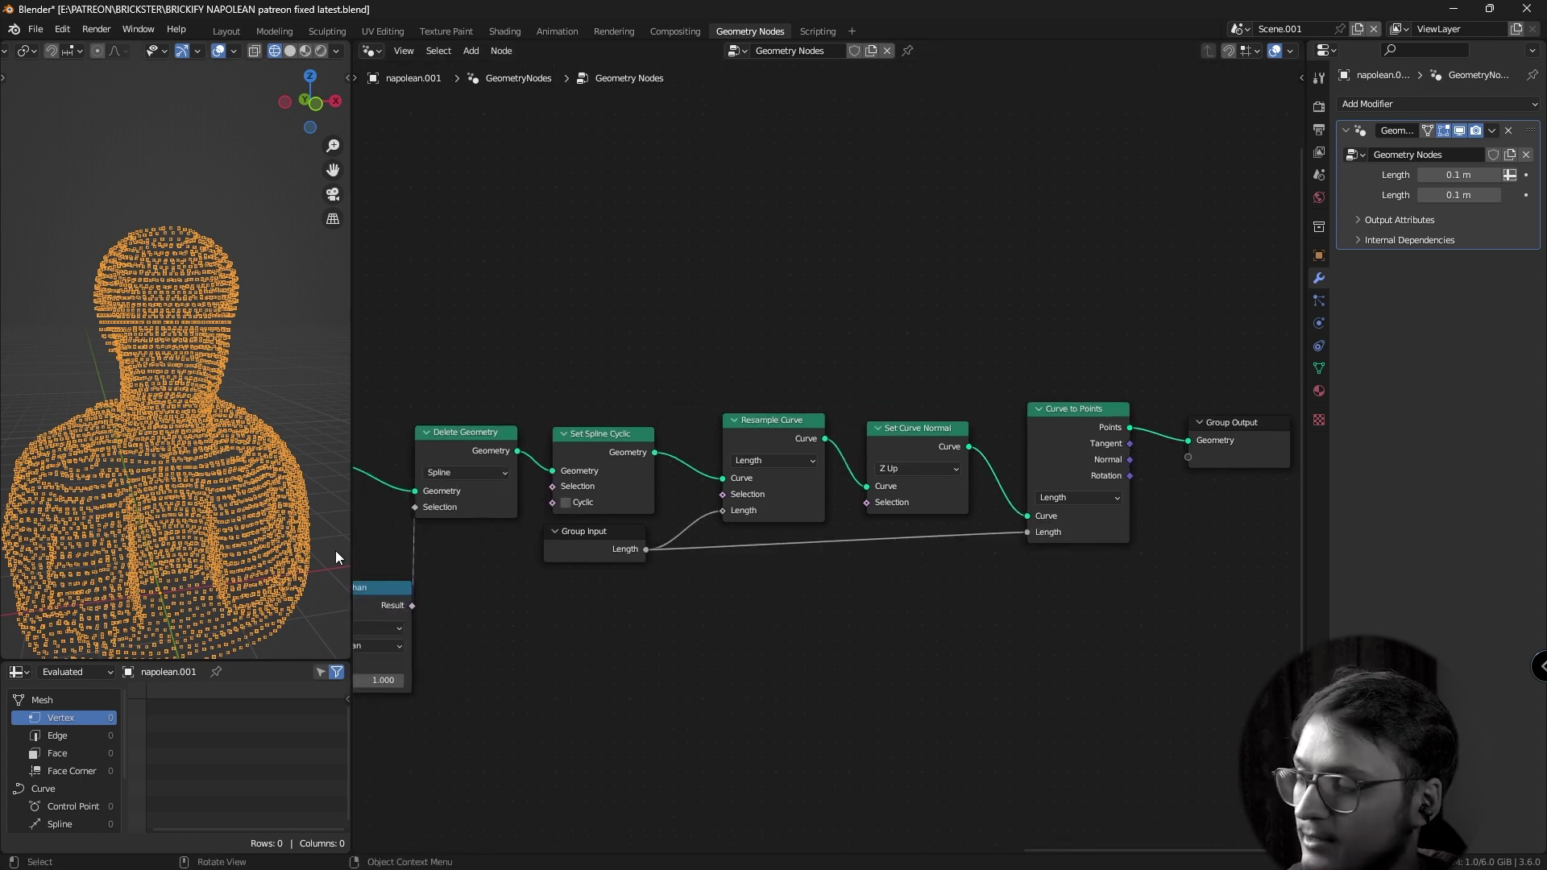
scroll(169, 412, "up", 5)
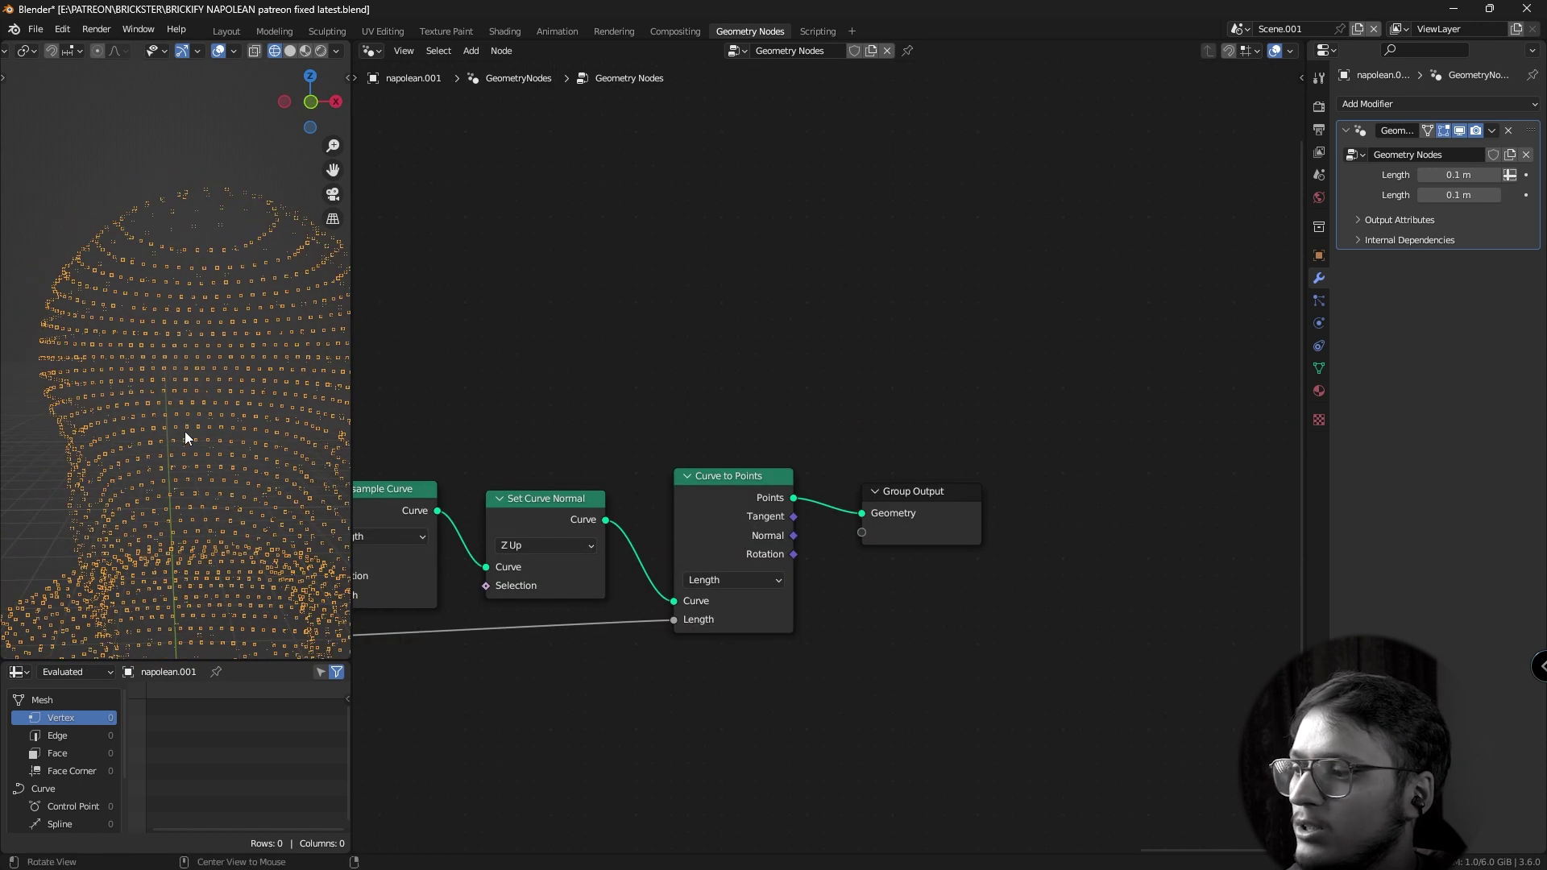
scroll(186, 437, "down", 5)
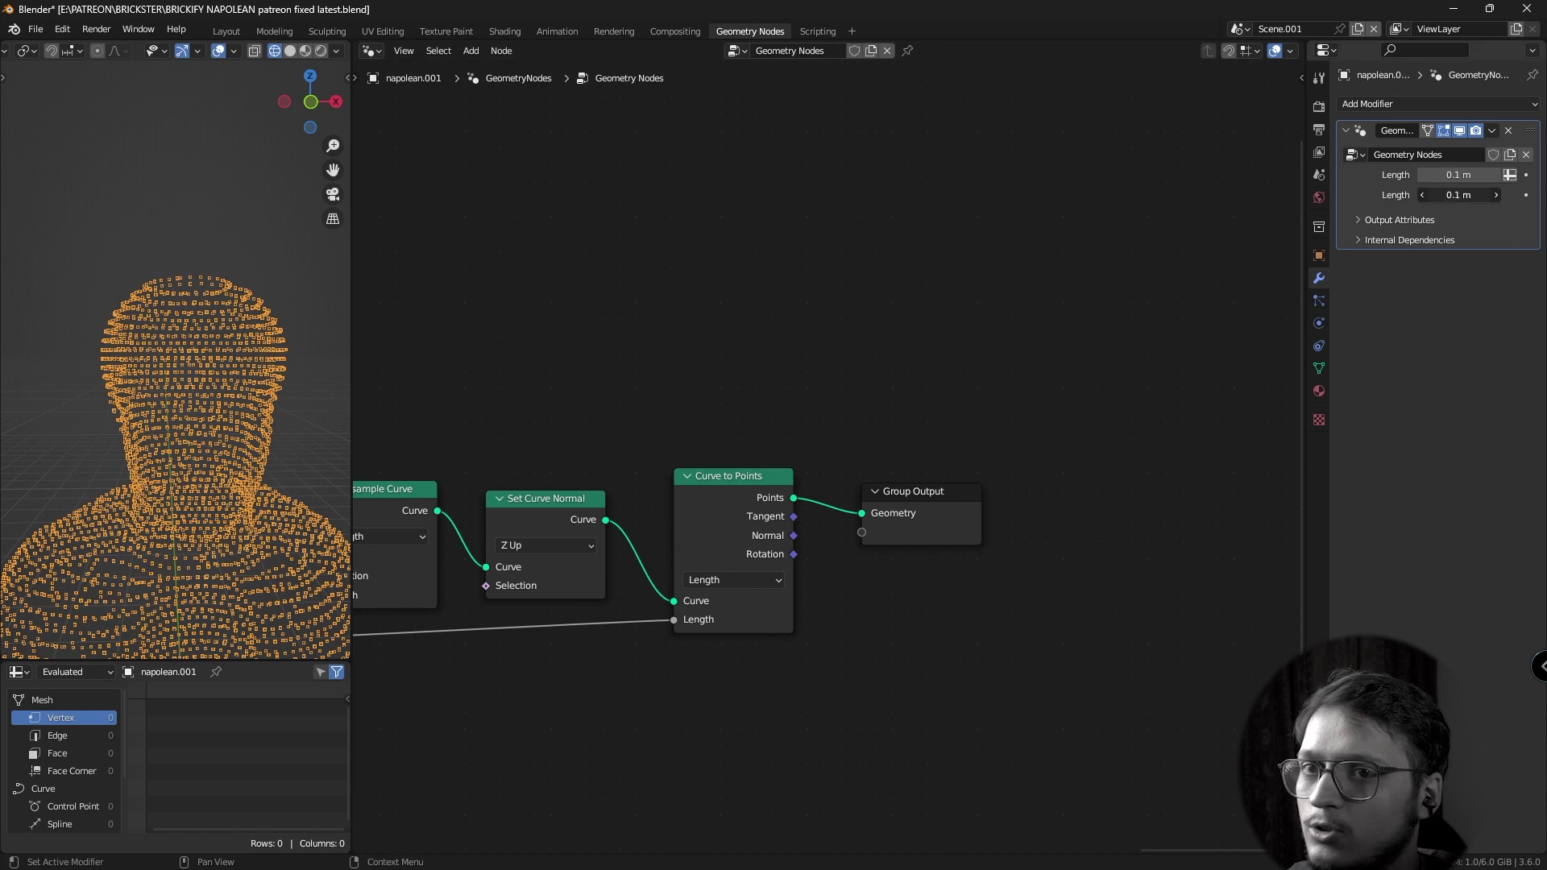
left_click(1458, 195)
type("0.3")
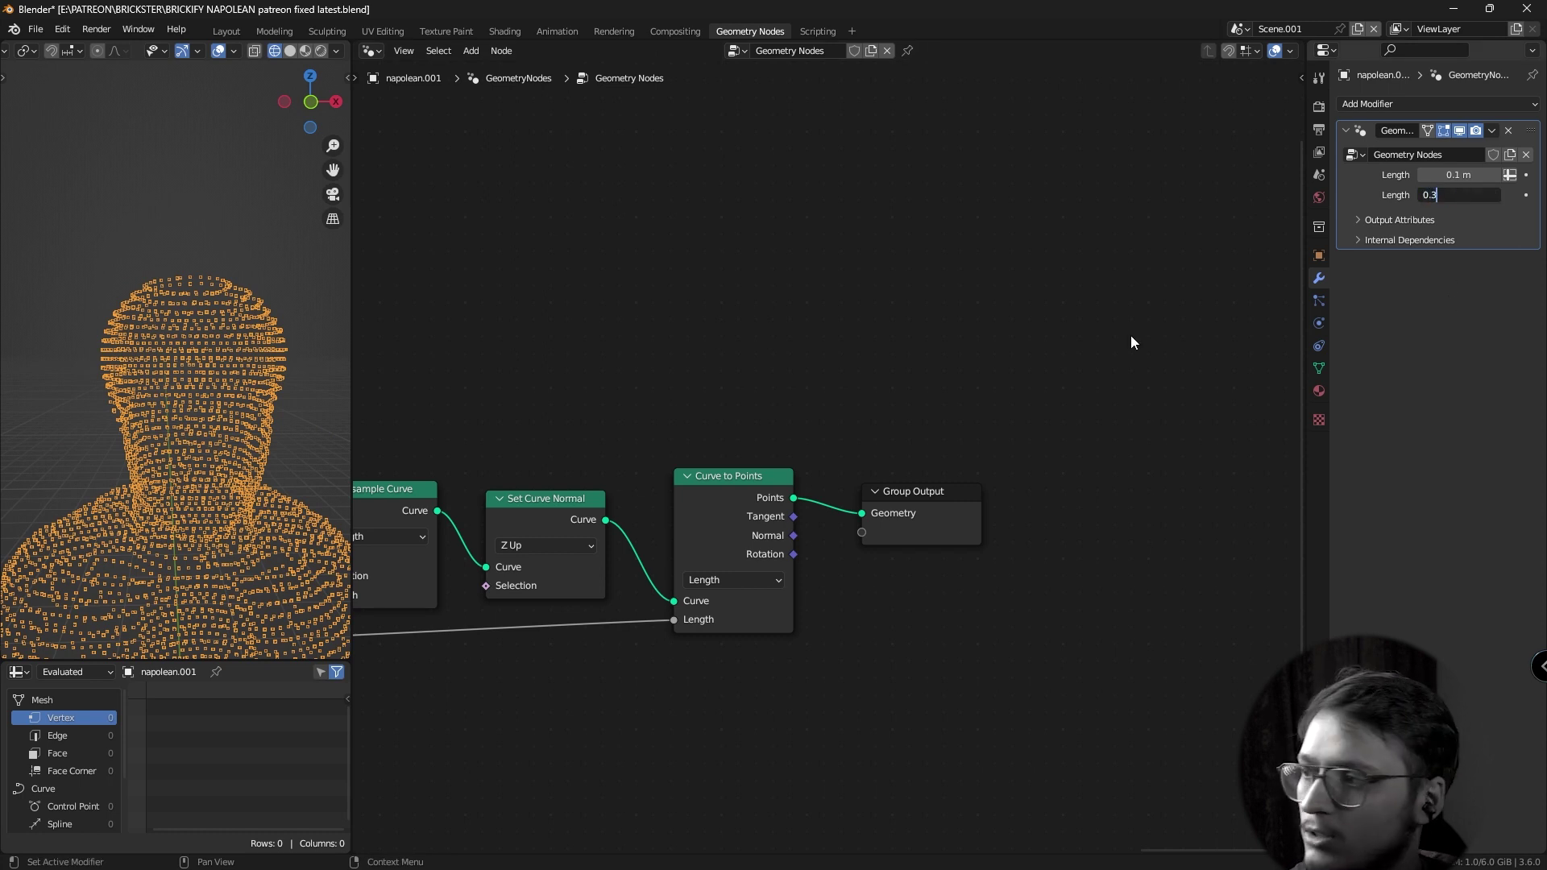
key("Return")
left_click_drag(198, 432, 230, 354, "alt")
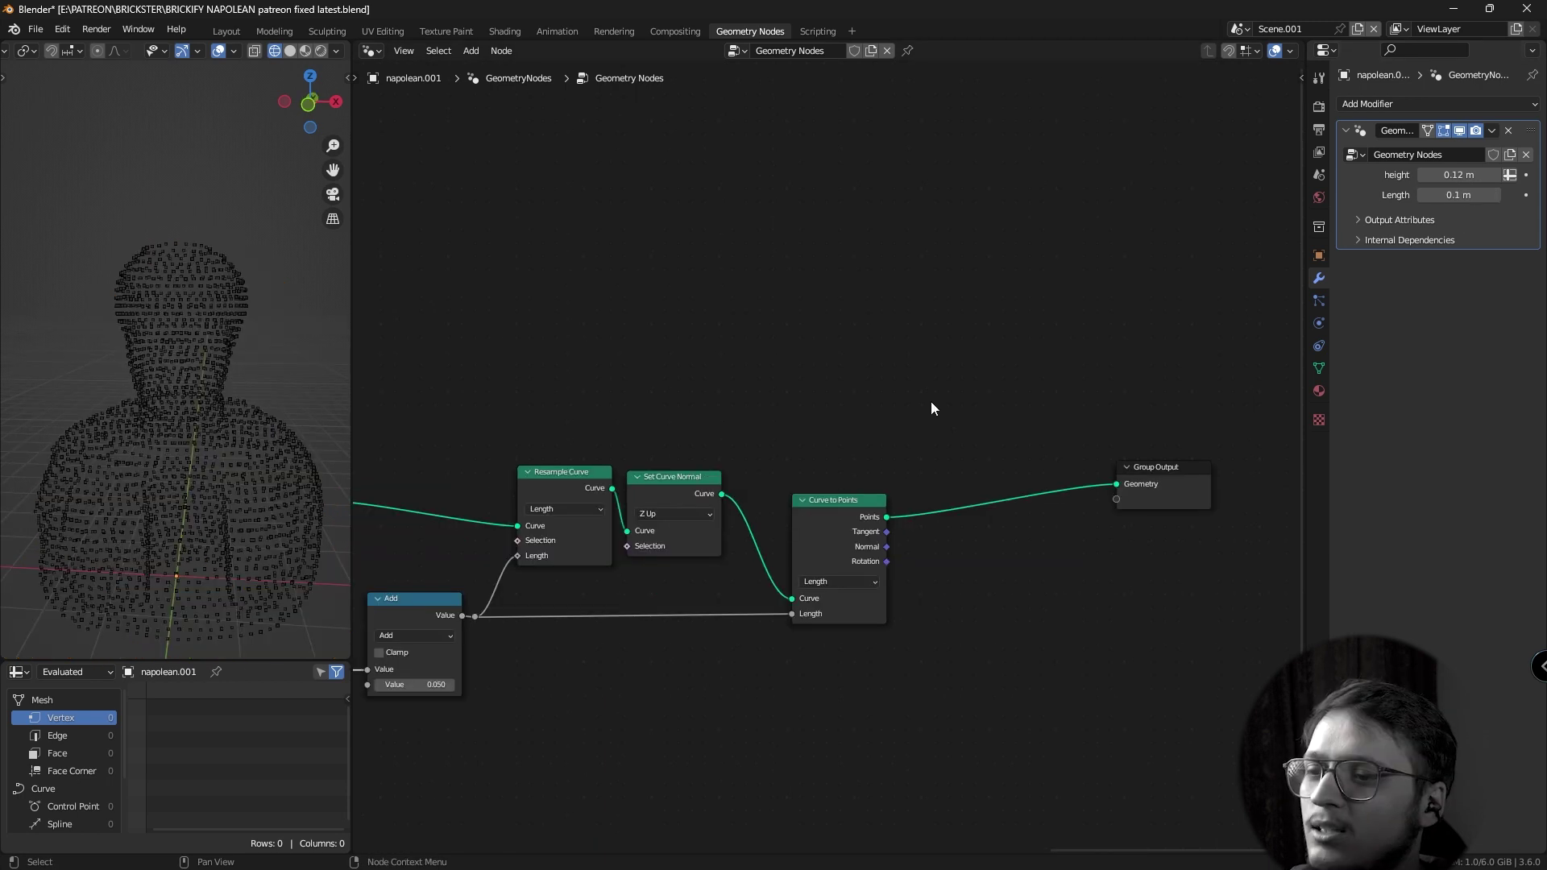
Insert an Instance on Points node between the contour points and the group output.
key("shift+a")
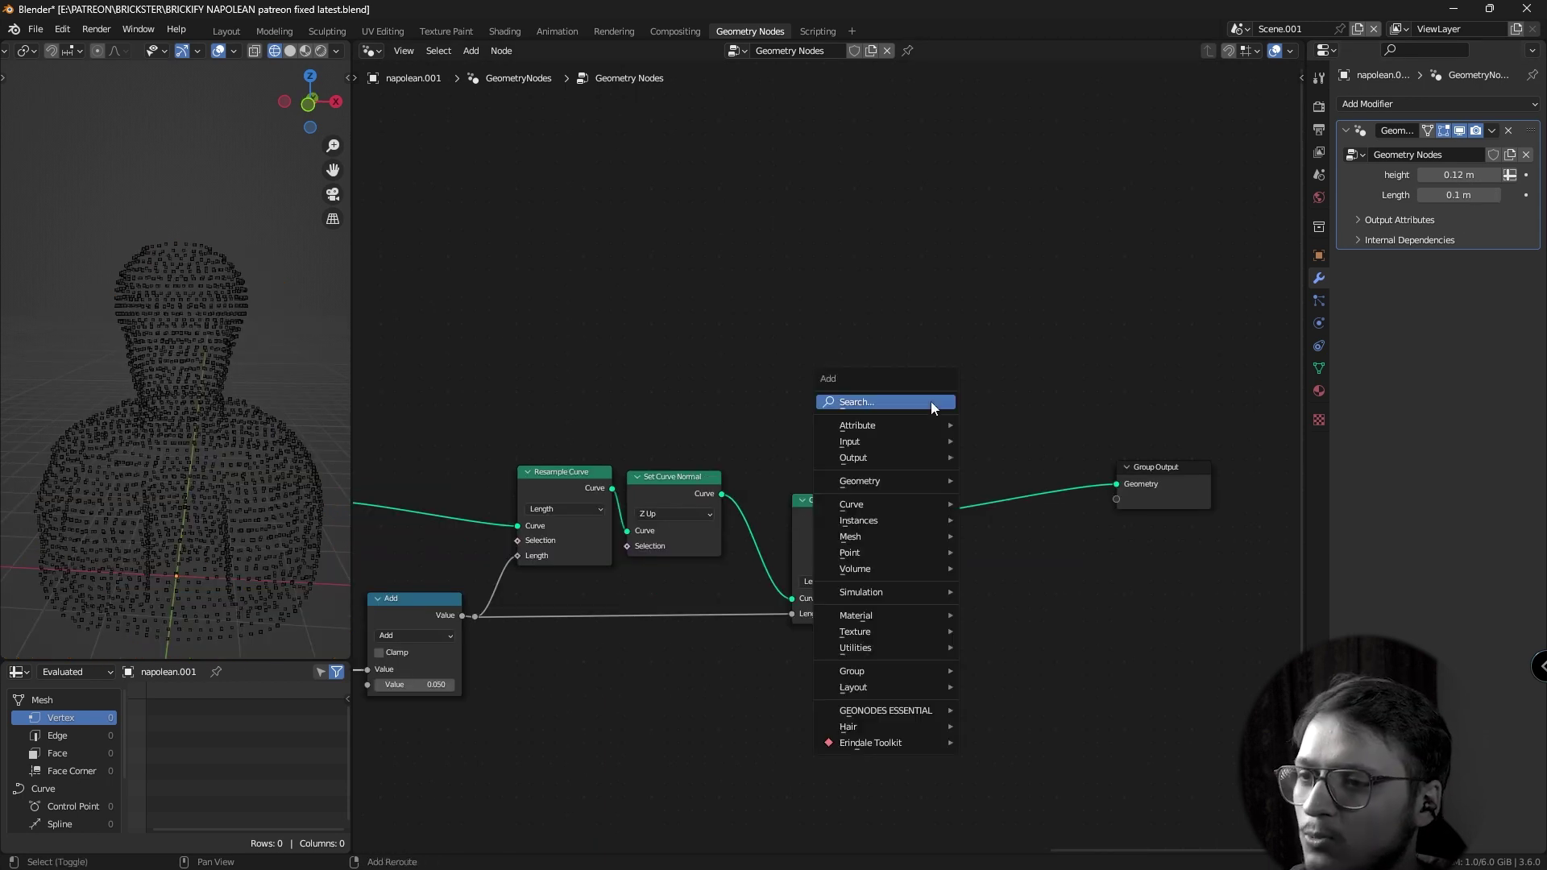
left_click(931, 401)
type("insta")
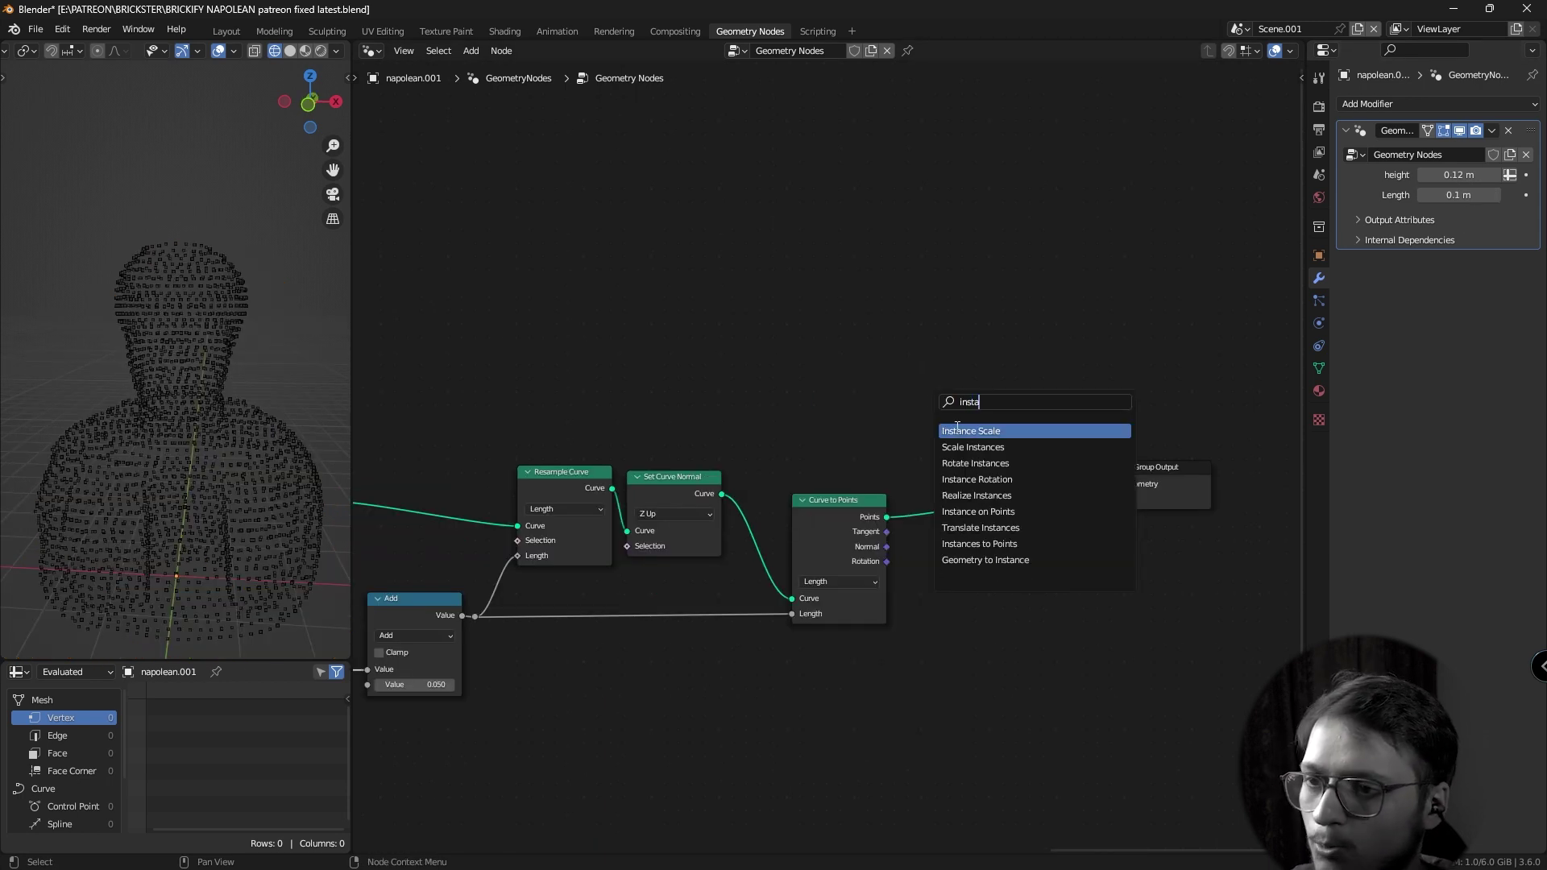
left_click(996, 510)
left_click(1031, 516)
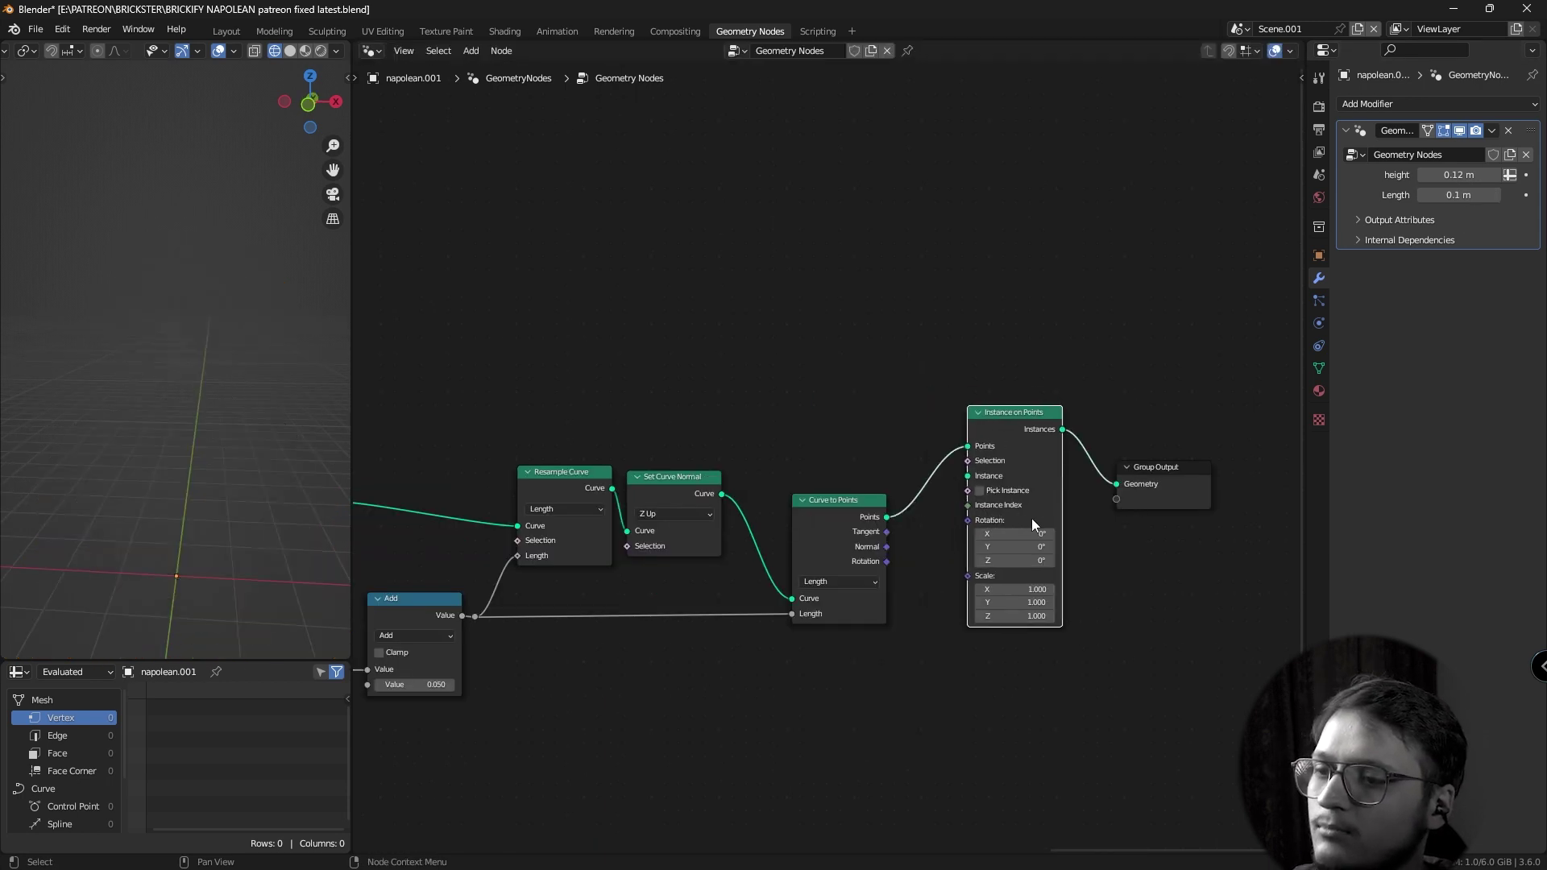
middle_click_drag(877, 497, 1015, 551)
Add a Cube node as the instanced geometry.
key("shift+a")
left_click(974, 423)
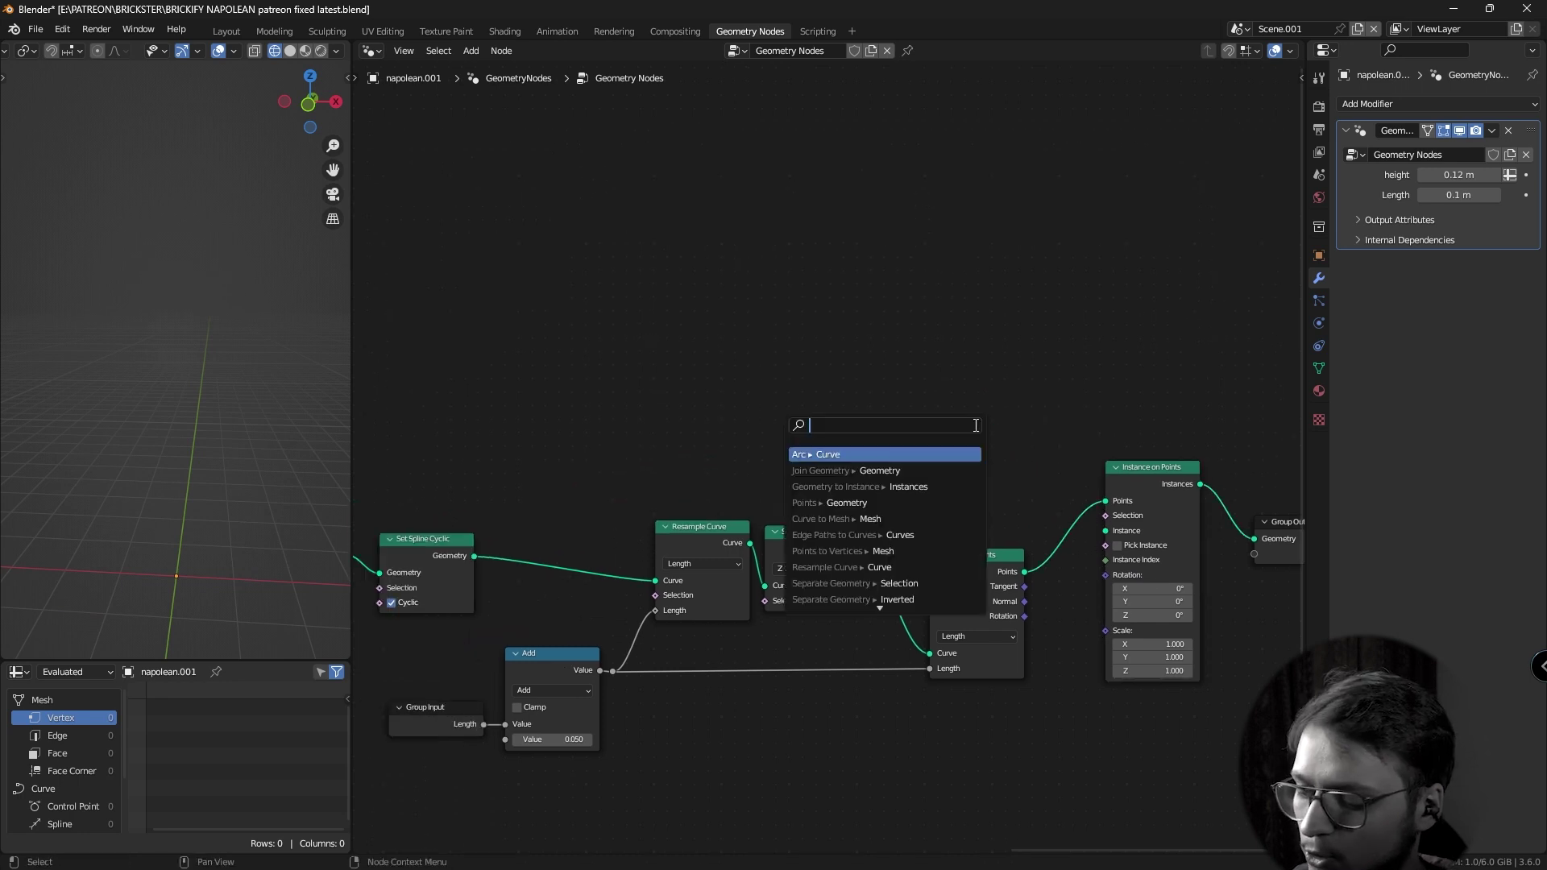
type("cube")
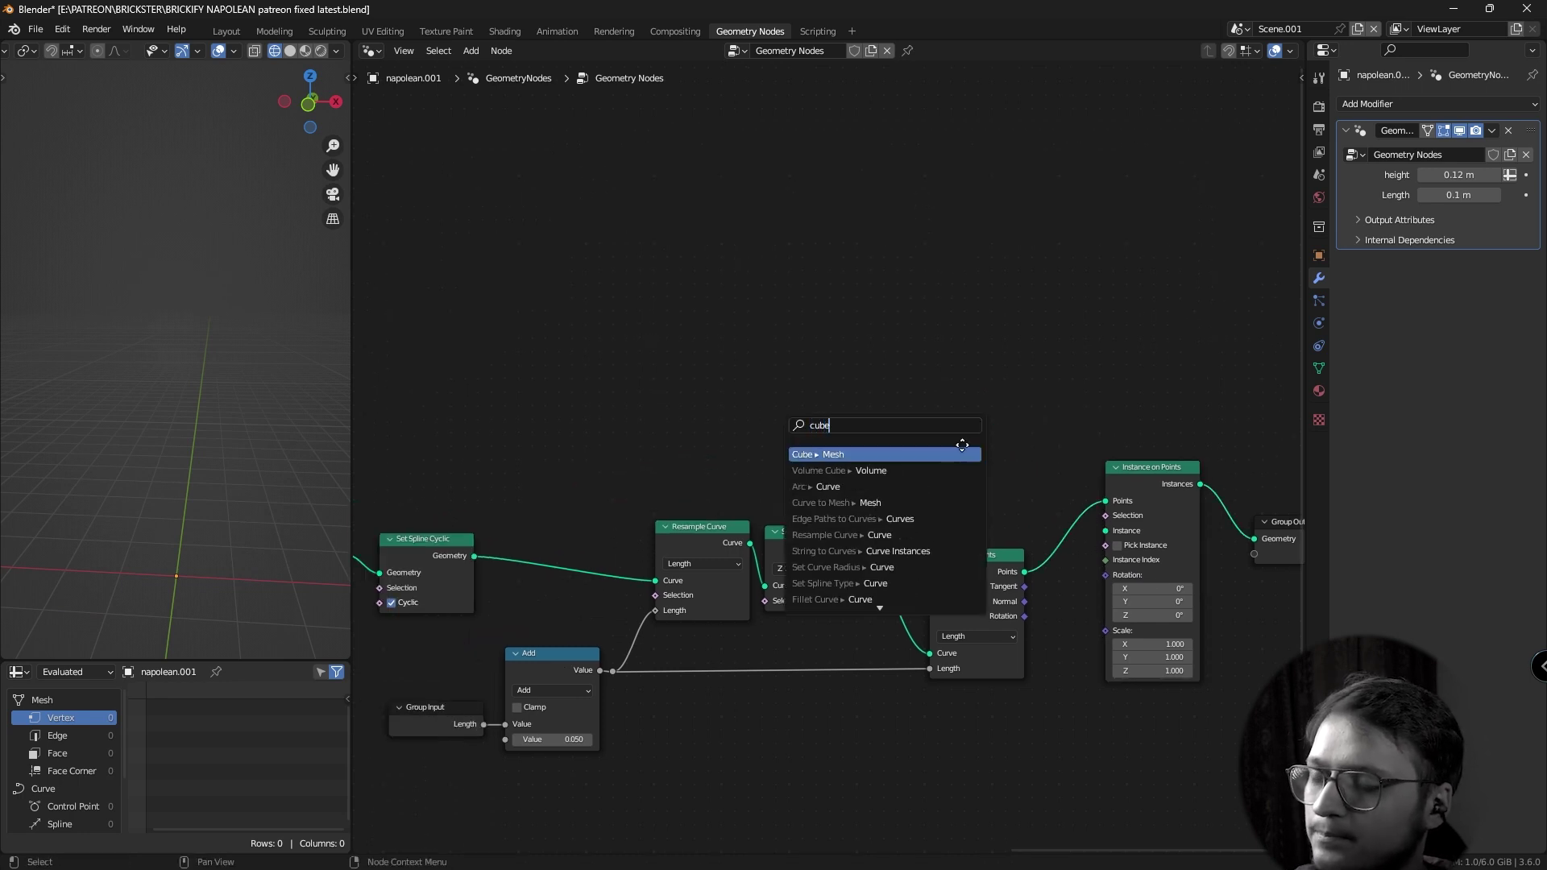
key("Return")
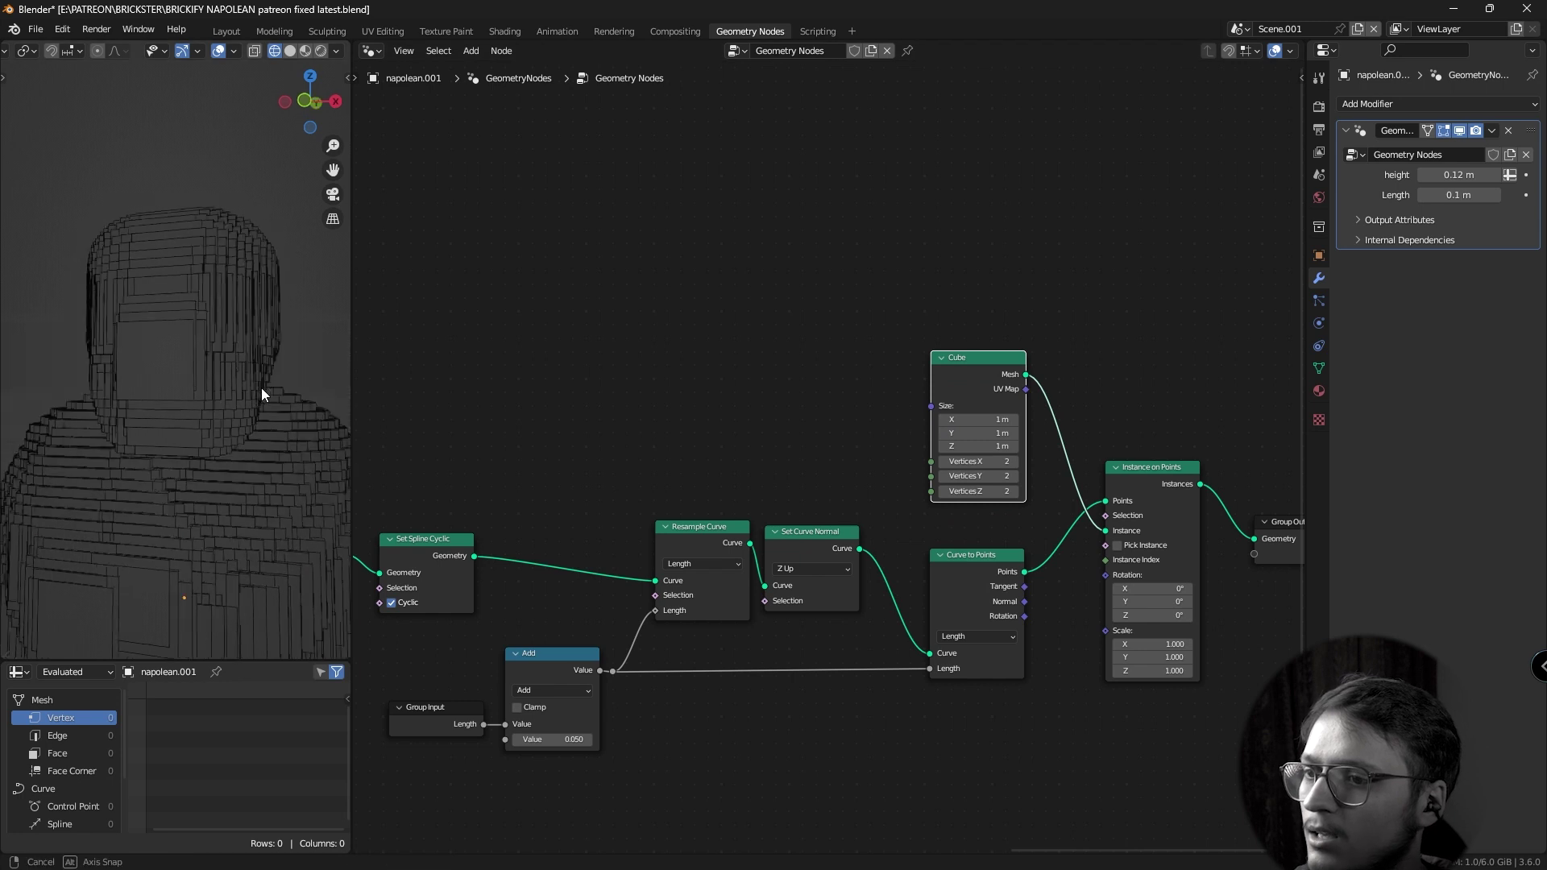
scroll(902, 429, "down", 4)
middle_click_drag(791, 427, 857, 437)
Drive the cube Size with Combine XYZ from height, Length and a new Y input (0.12, 0.3, 0.1 m).
left_click_drag(986, 423, 902, 415)
type("conb")
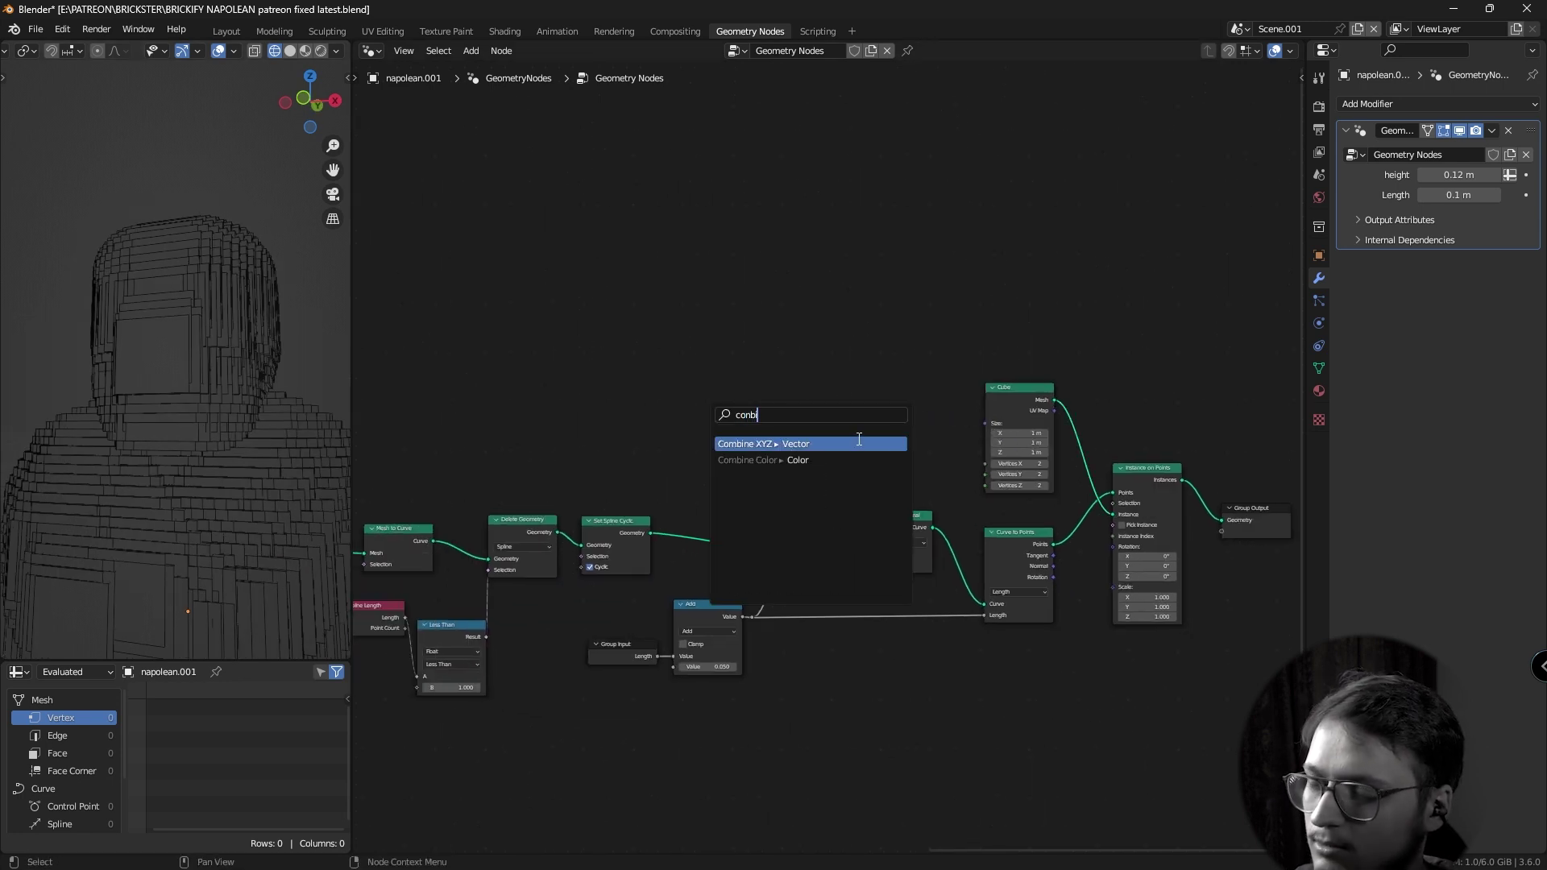
key("Return")
left_click(659, 433)
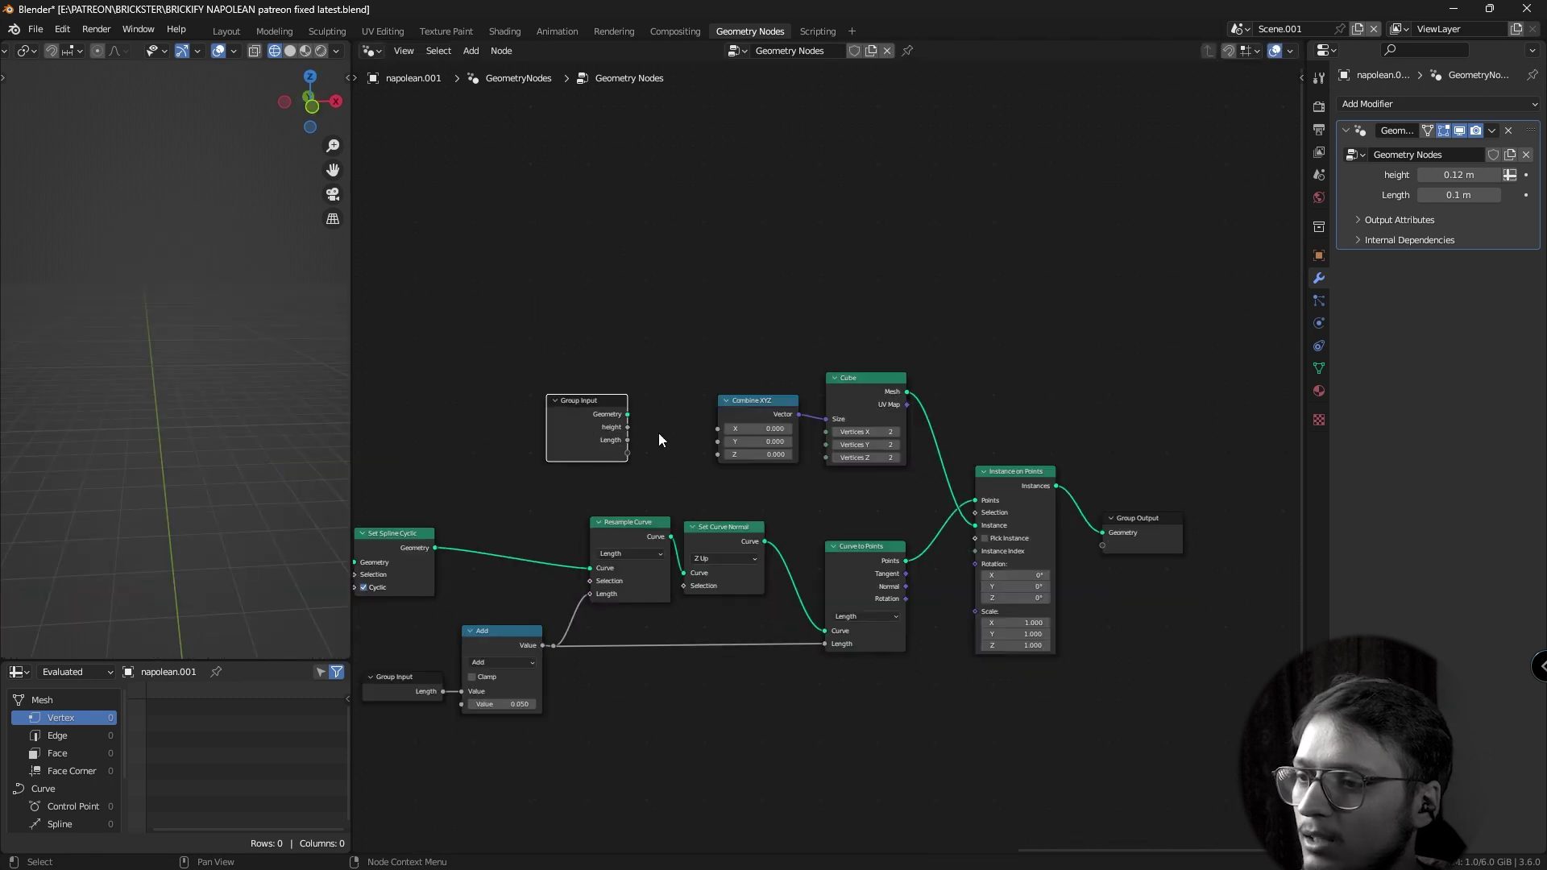
left_click_drag(717, 429, 622, 439)
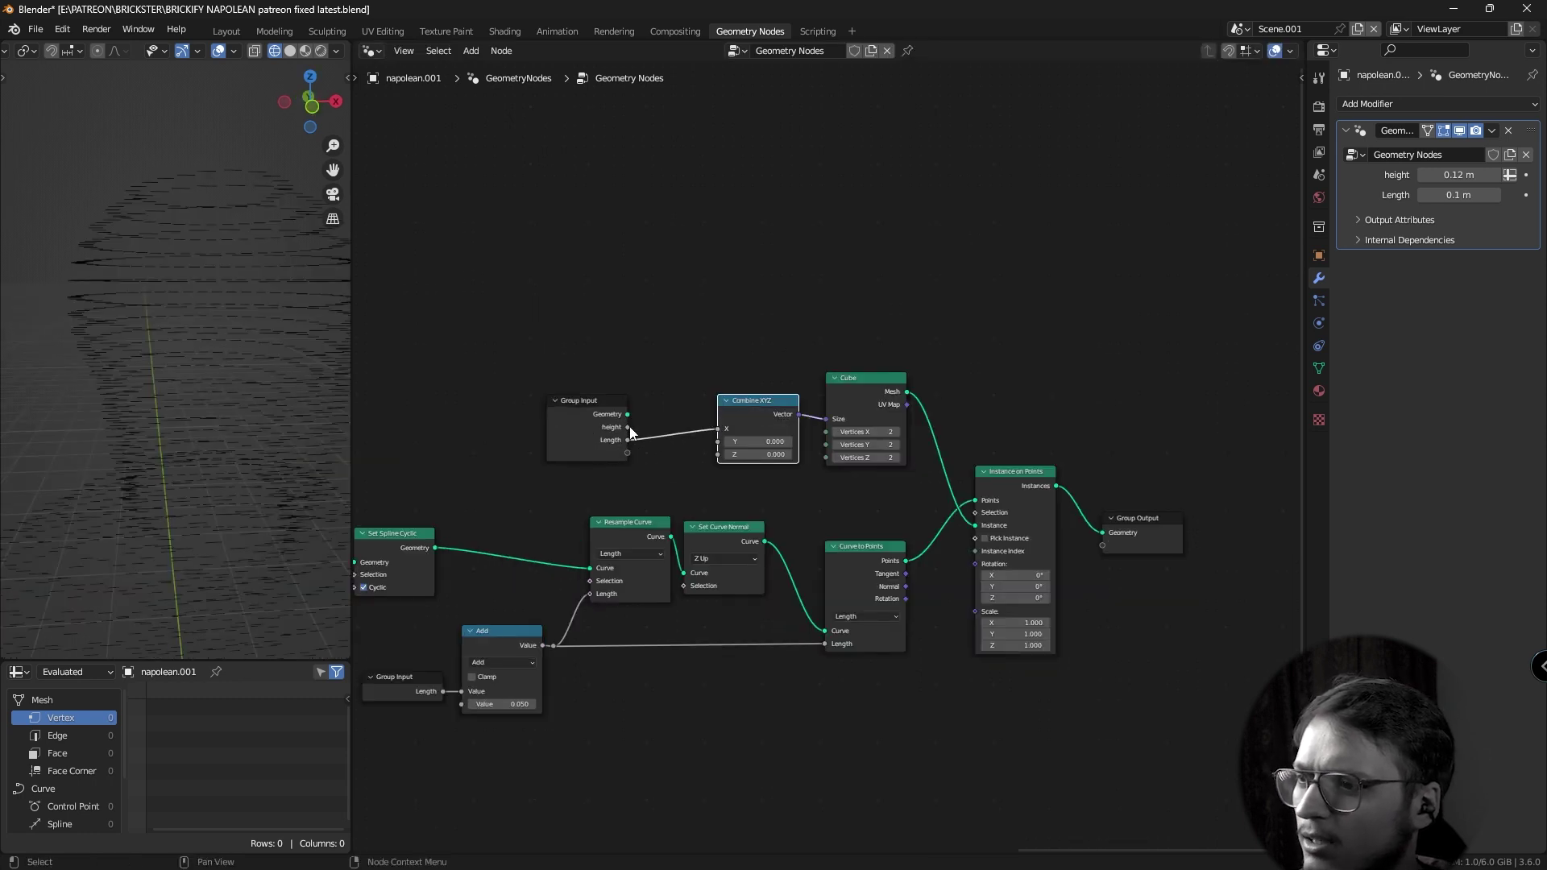
left_click_drag(719, 456, 629, 460)
left_click(627, 427)
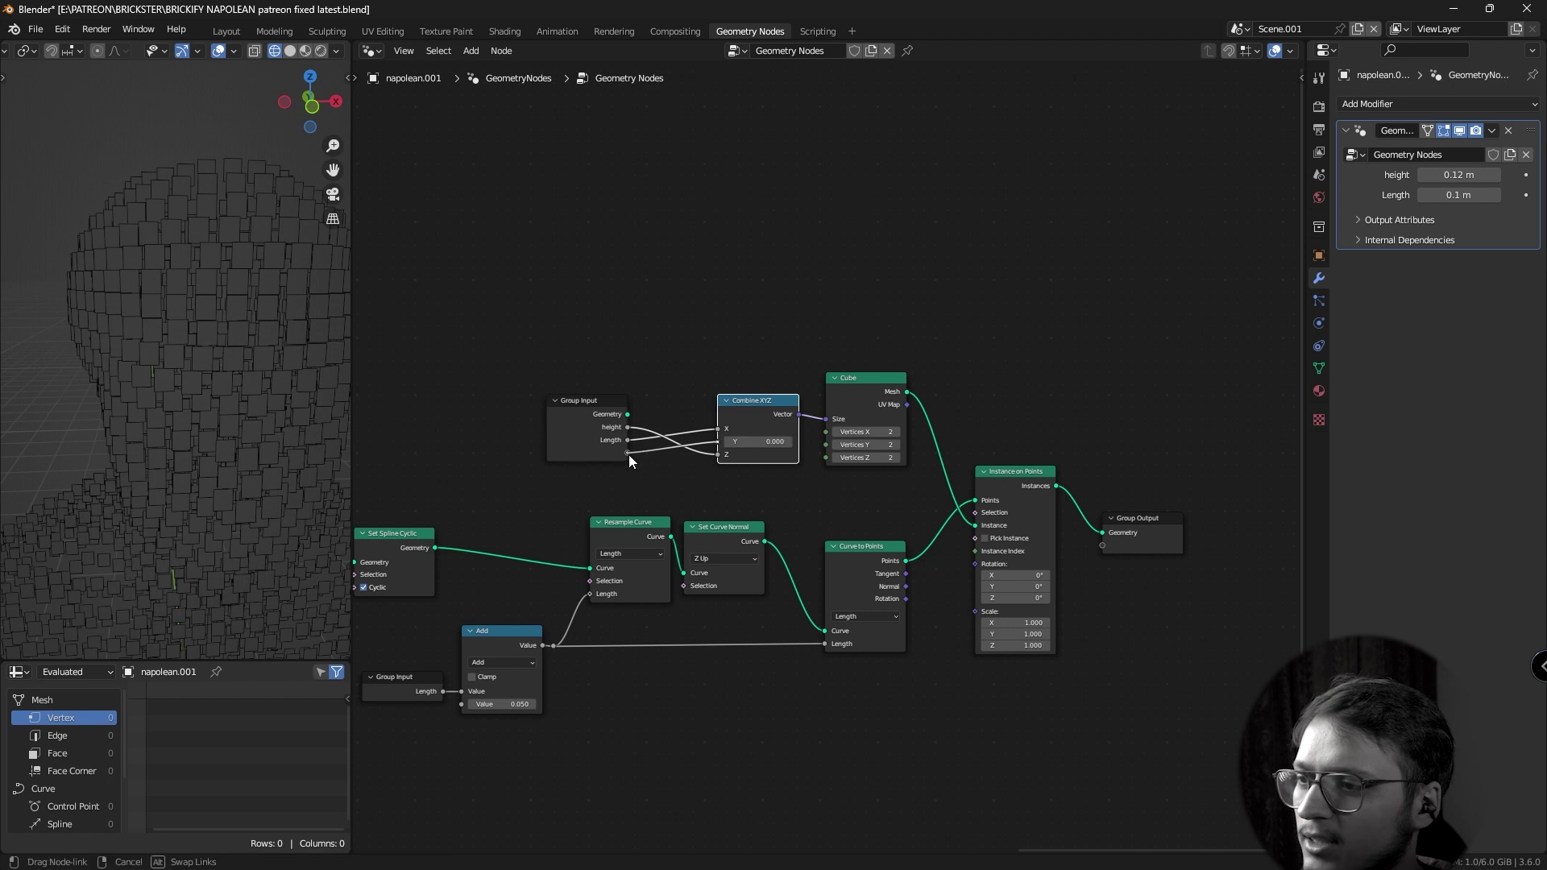
left_click_drag(1065, 393, 609, 493)
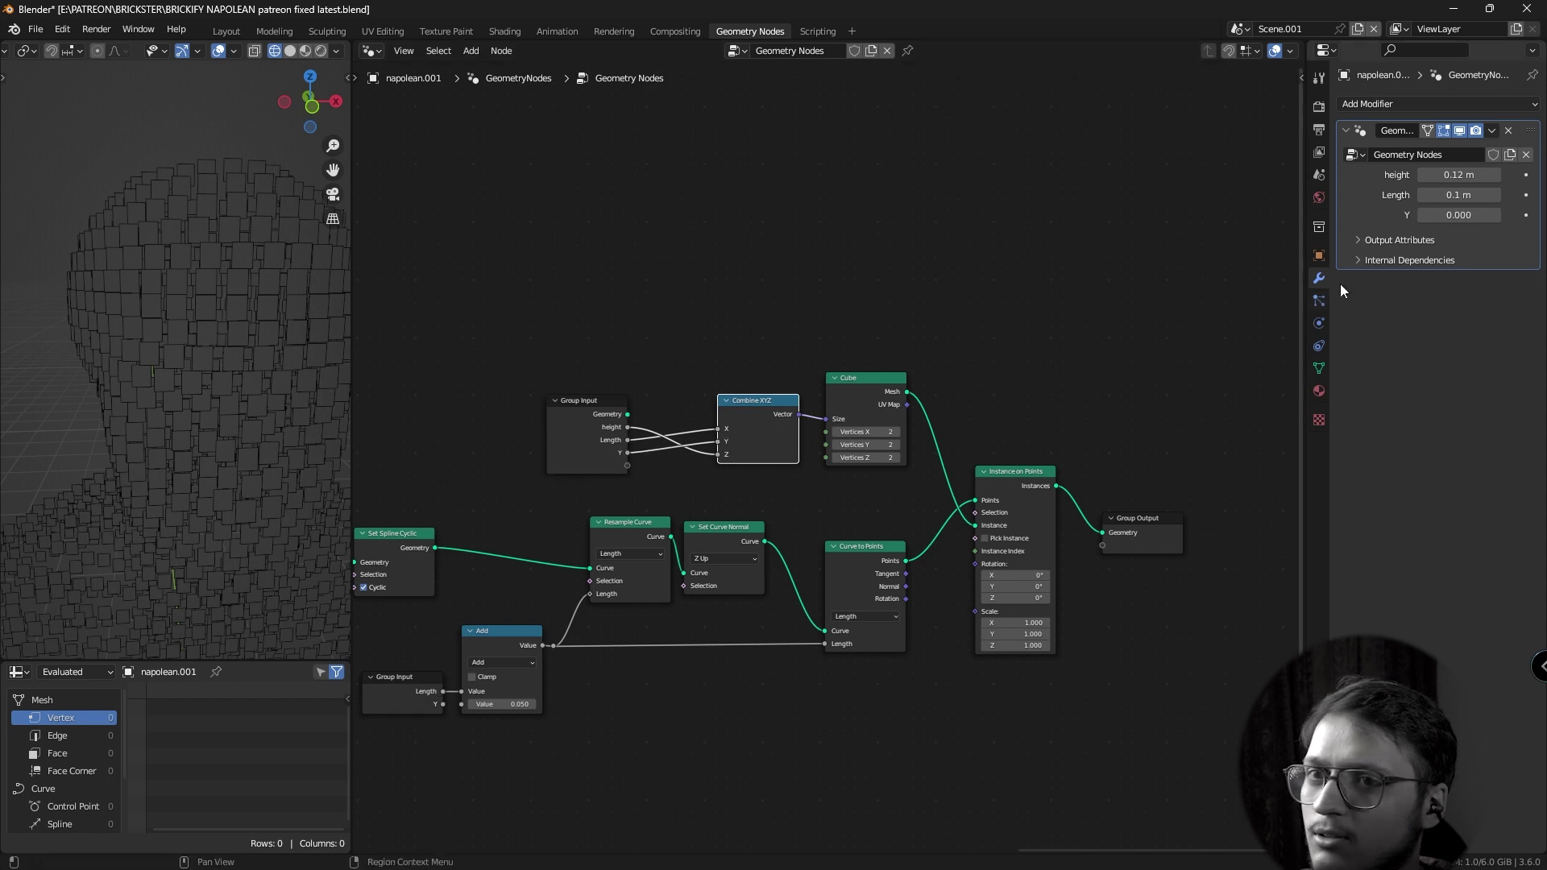
left_click(612, 463)
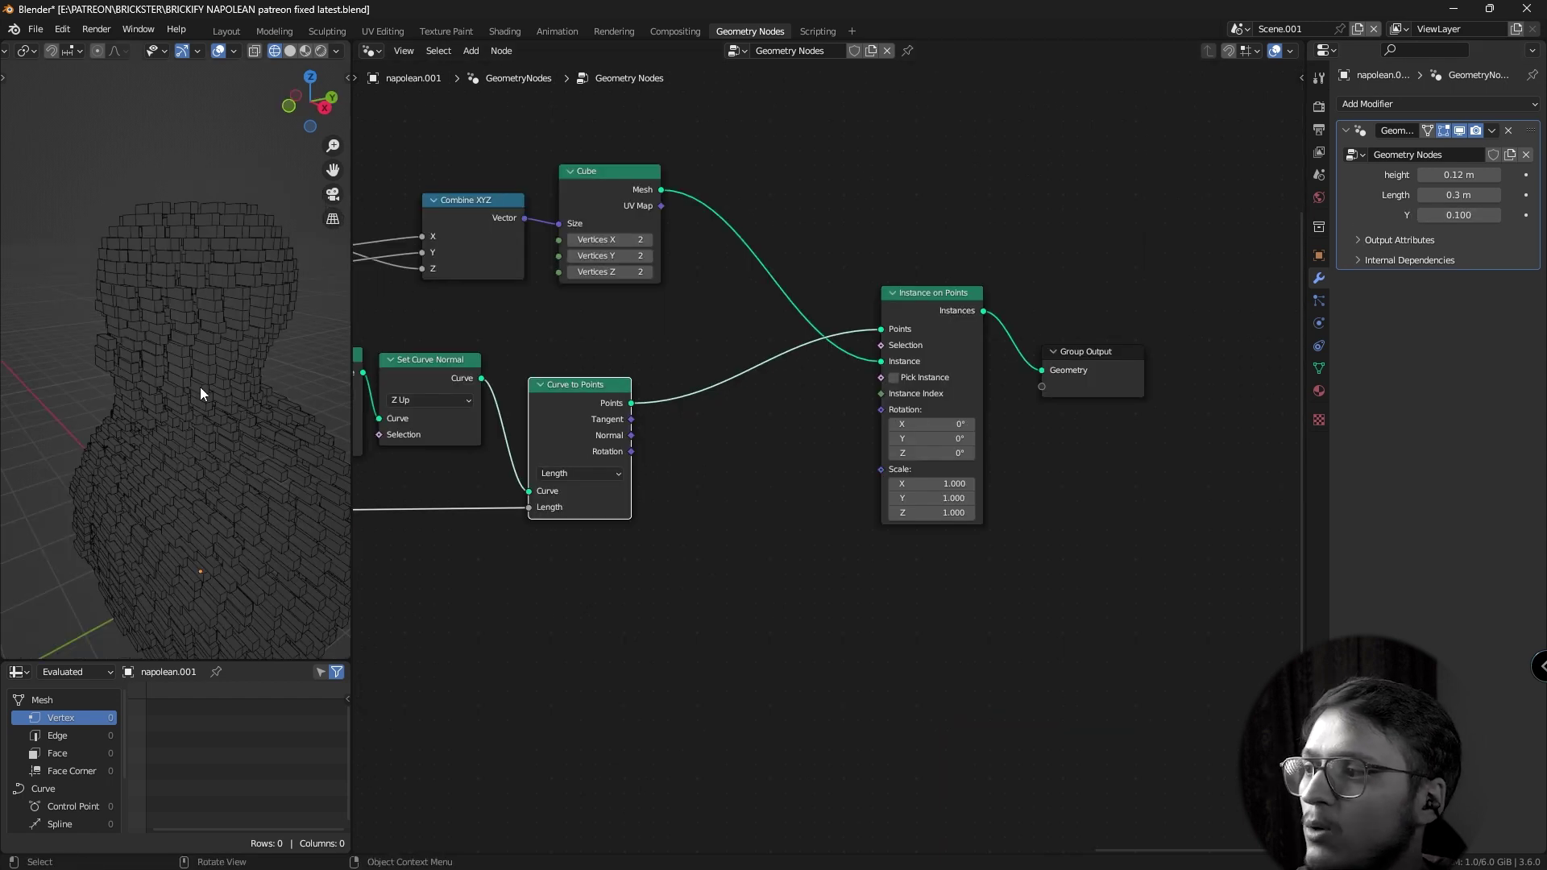
middle_click_drag(200, 387, 200, 451)
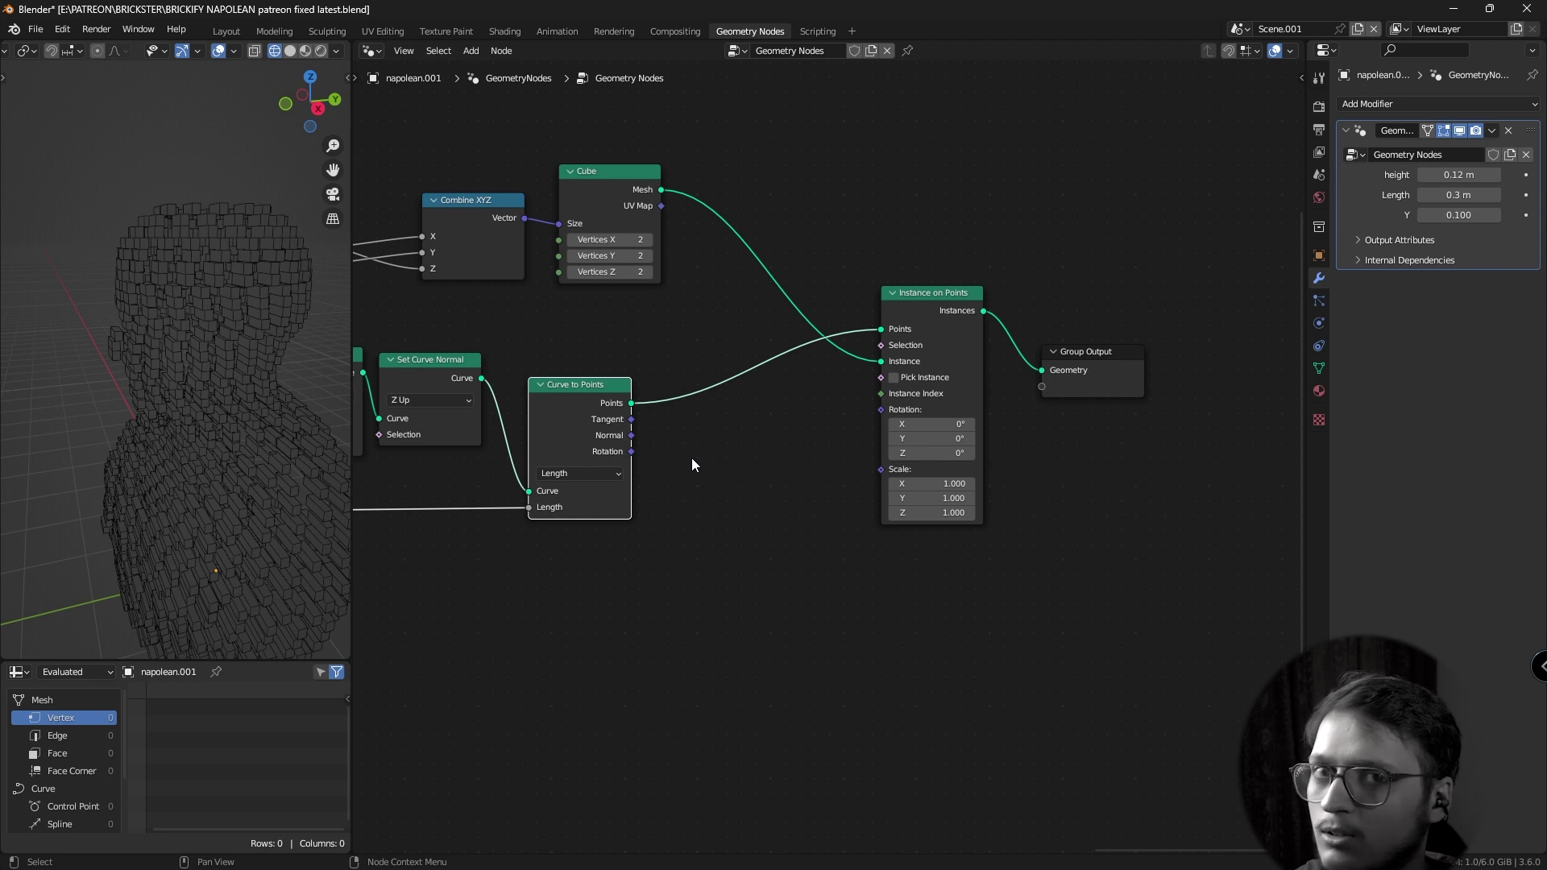
Rotate the instances with a Y-axis Align Euler to Vector node fed by the curve Normal.
left_click_drag(629, 436, 668, 437)
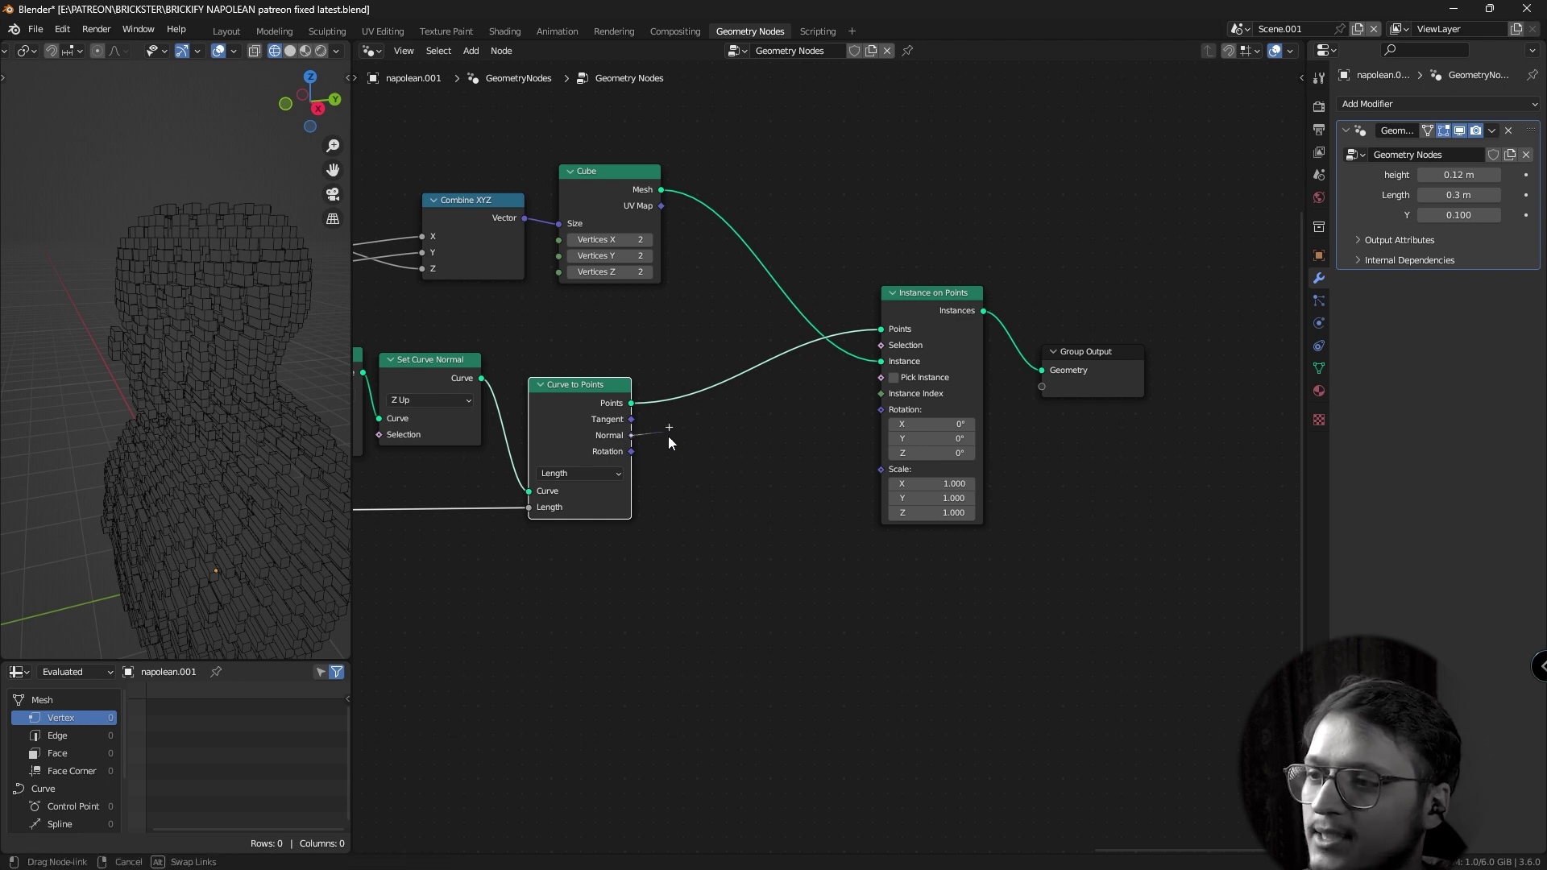
left_click_drag(560, 401, 682, 446)
type("eul")
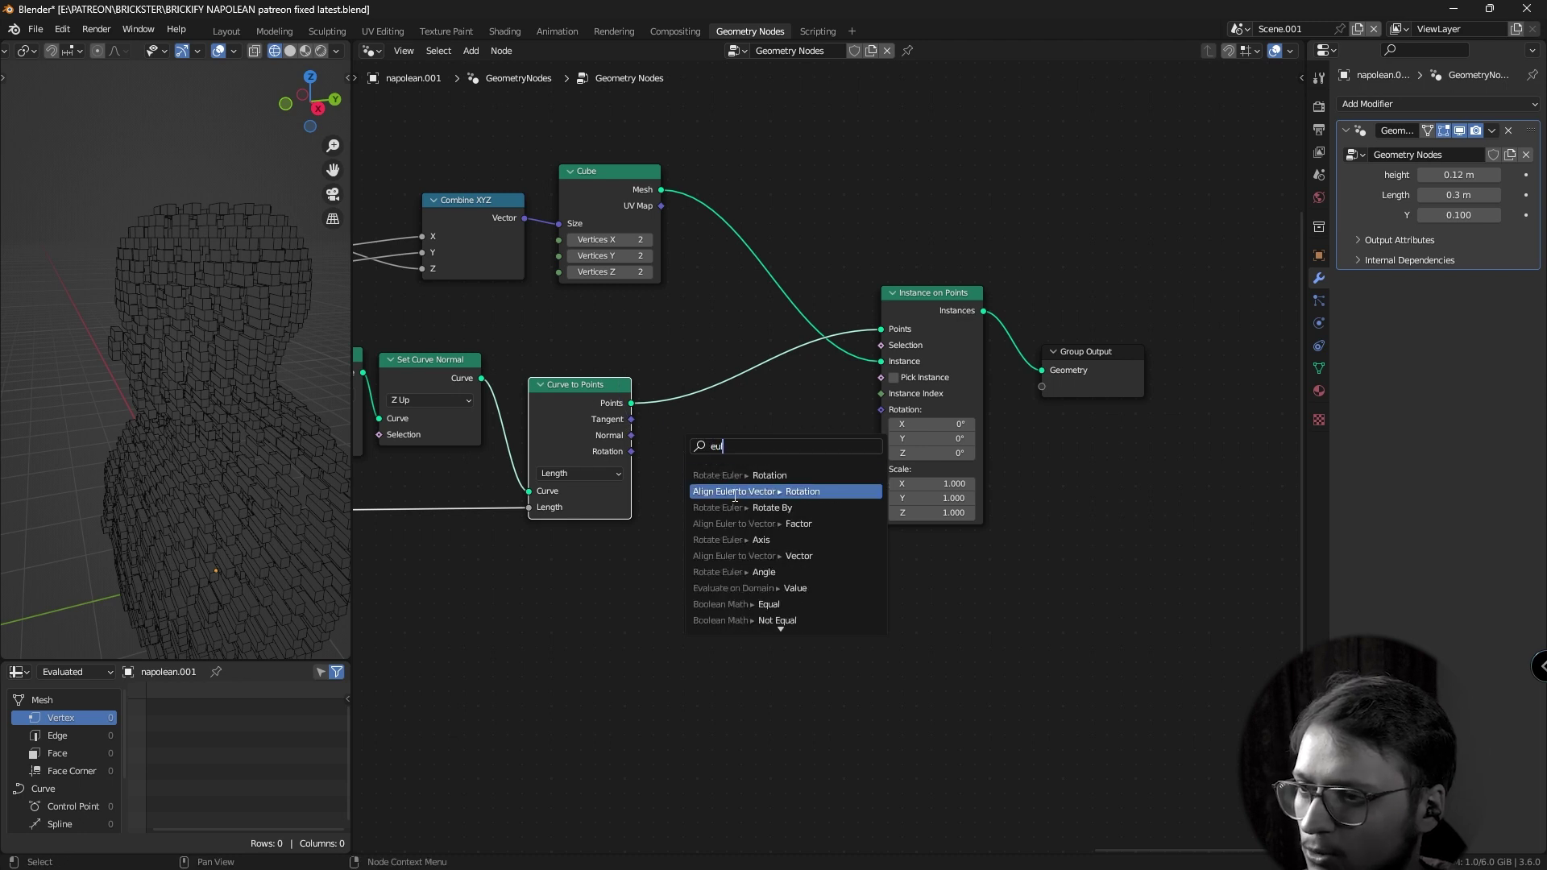
left_click(749, 492)
left_click(639, 447)
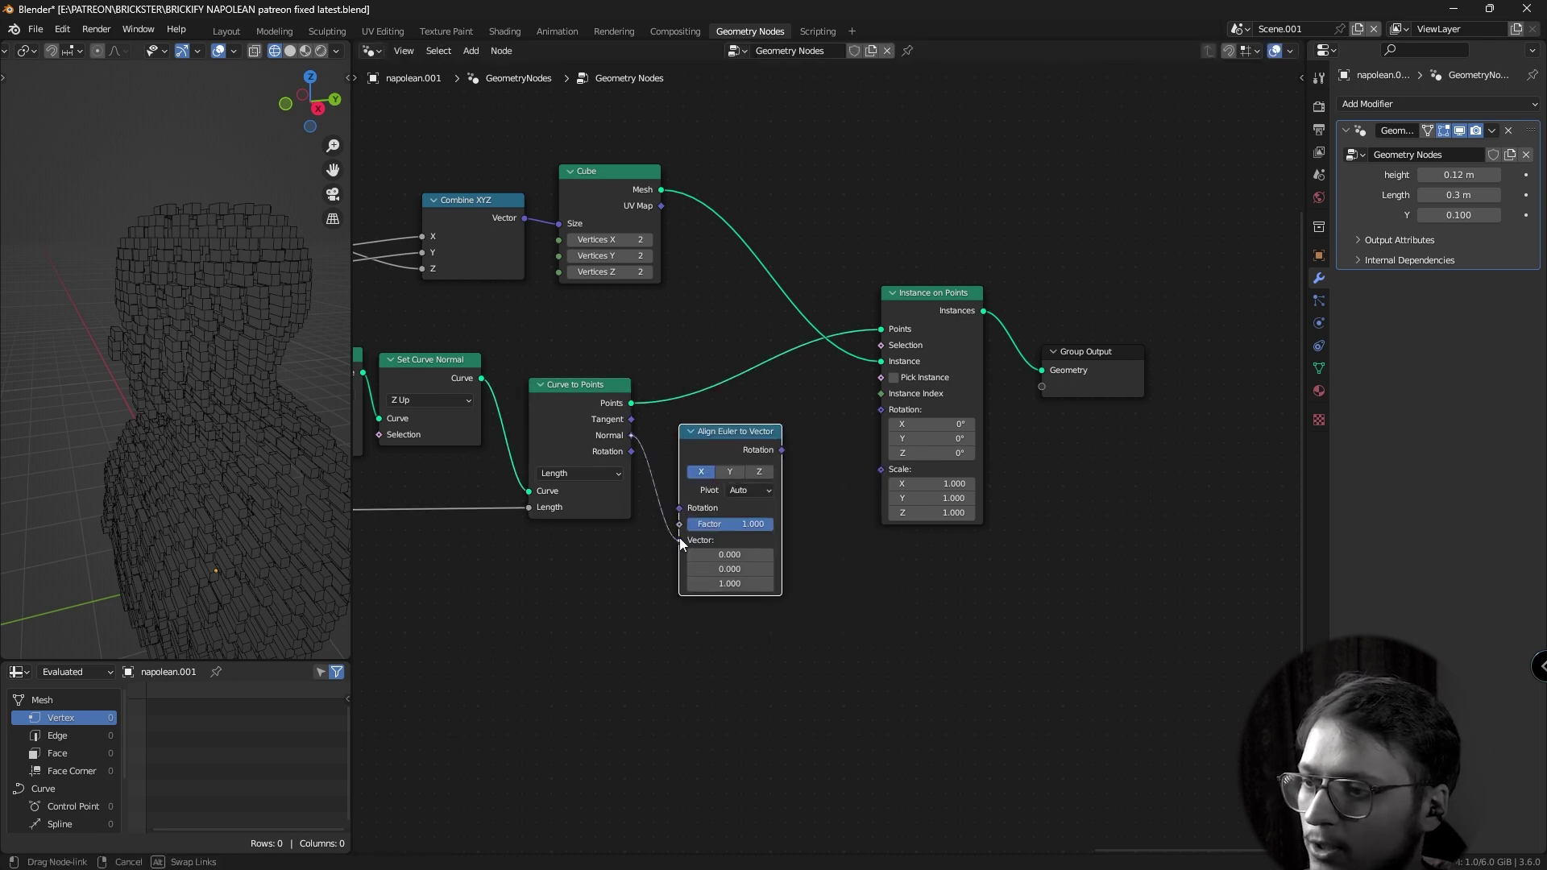
left_click_drag(782, 449, 888, 409)
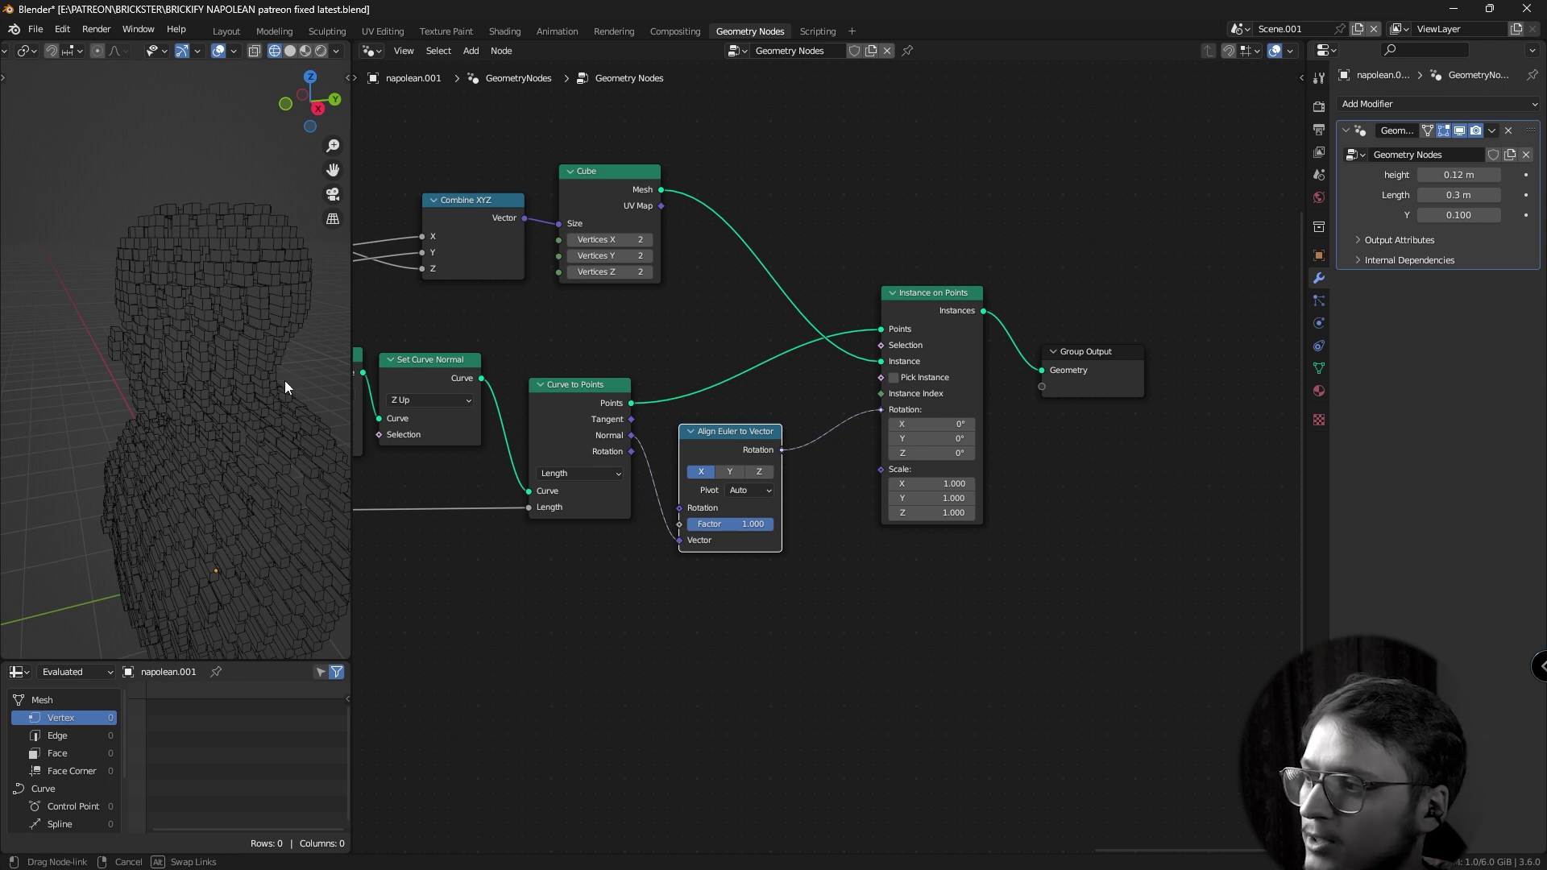
middle_click_drag(190, 394, 230, 379)
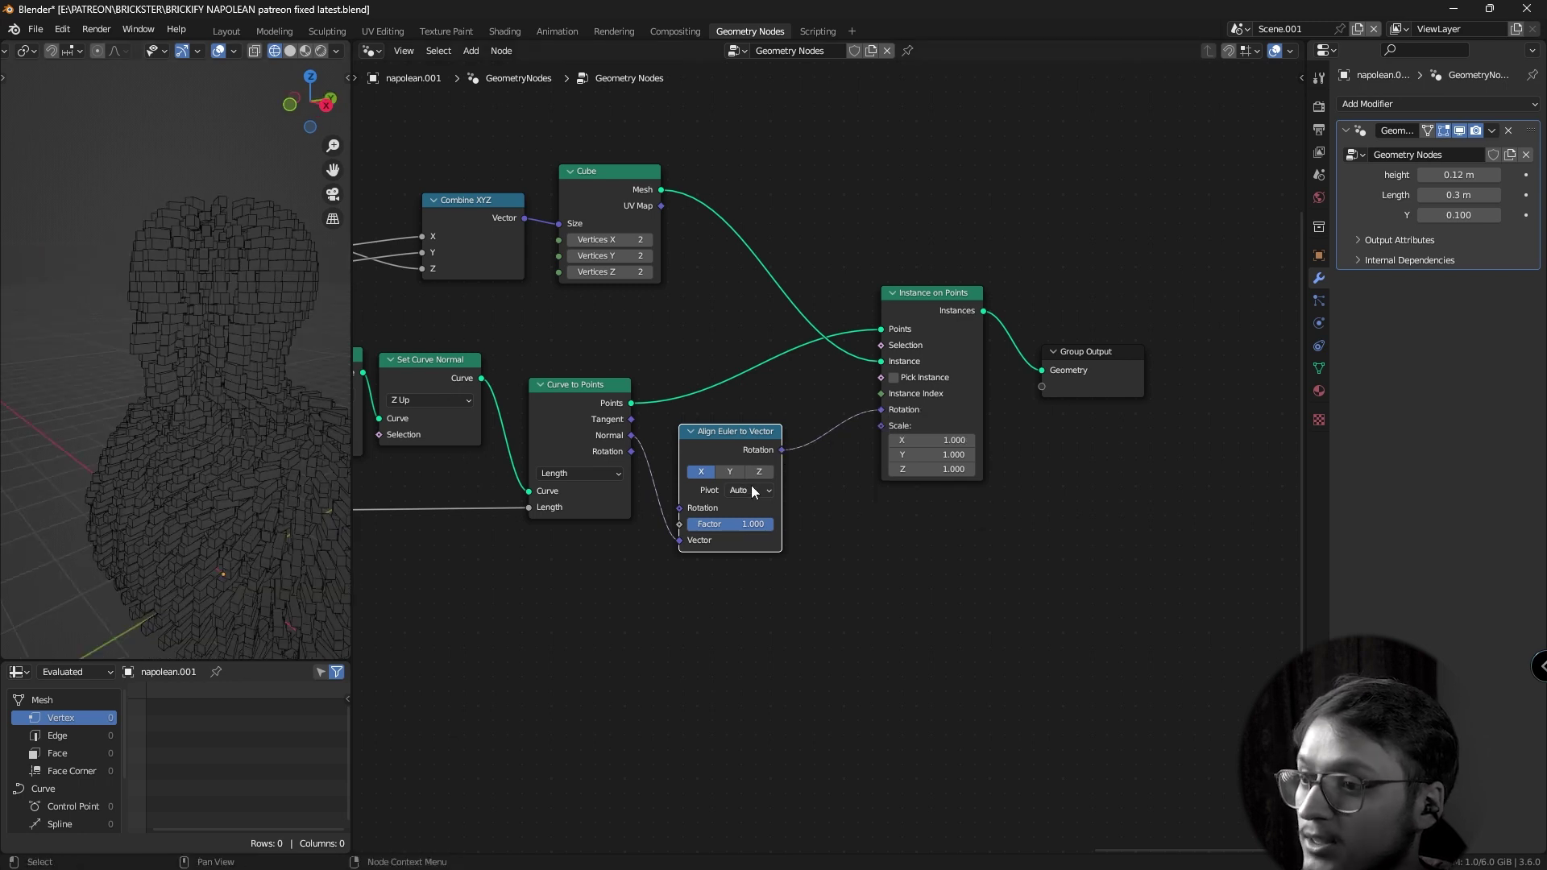
middle_click_drag(311, 427, 202, 419)
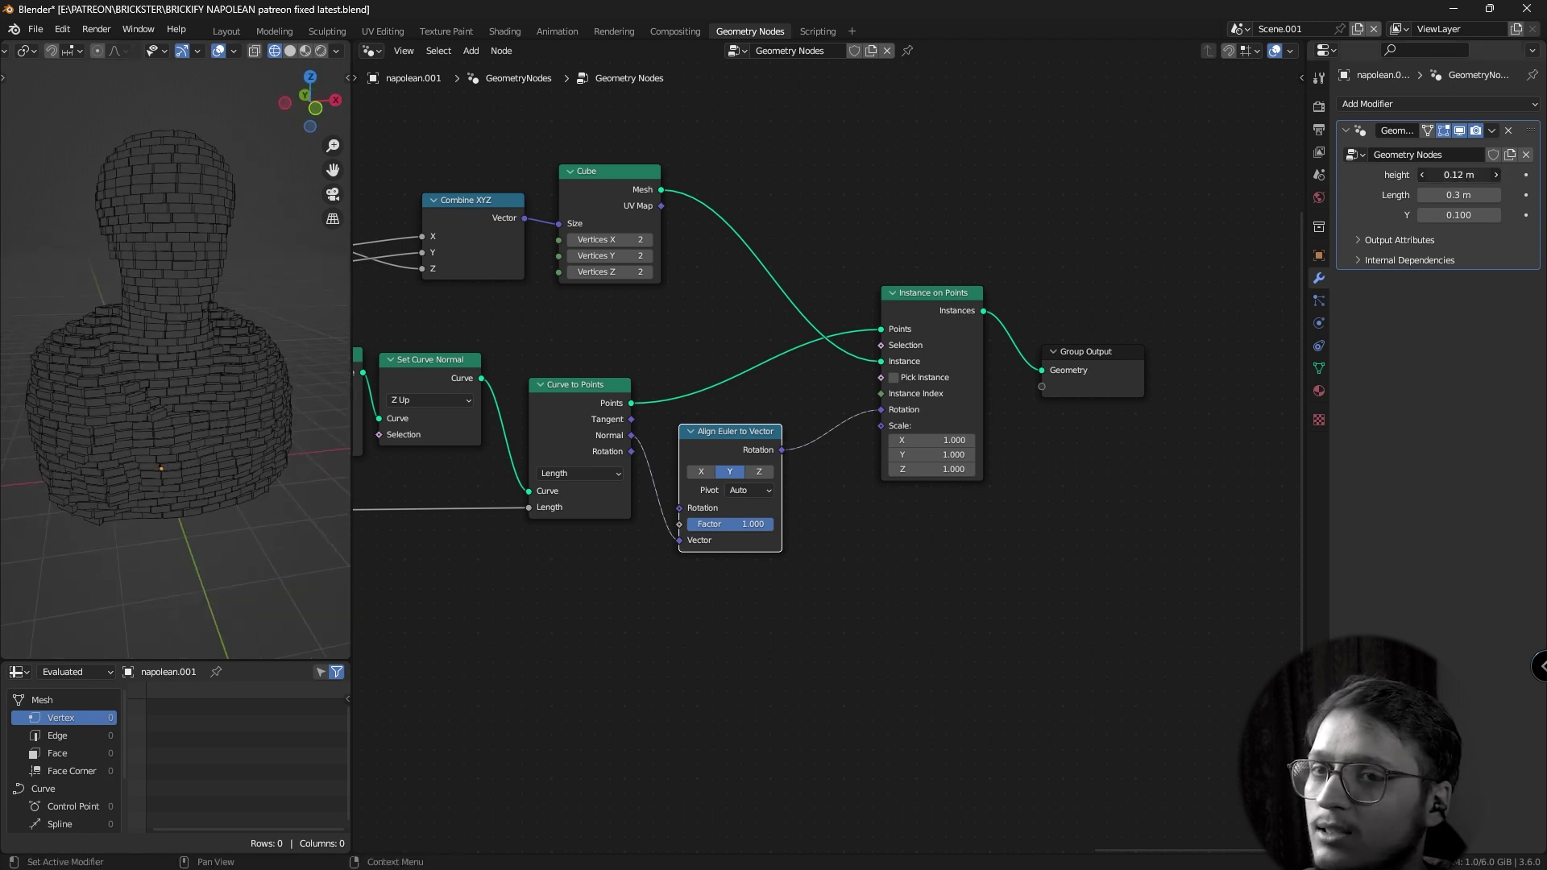
left_click_drag(1461, 175, 1458, 217)
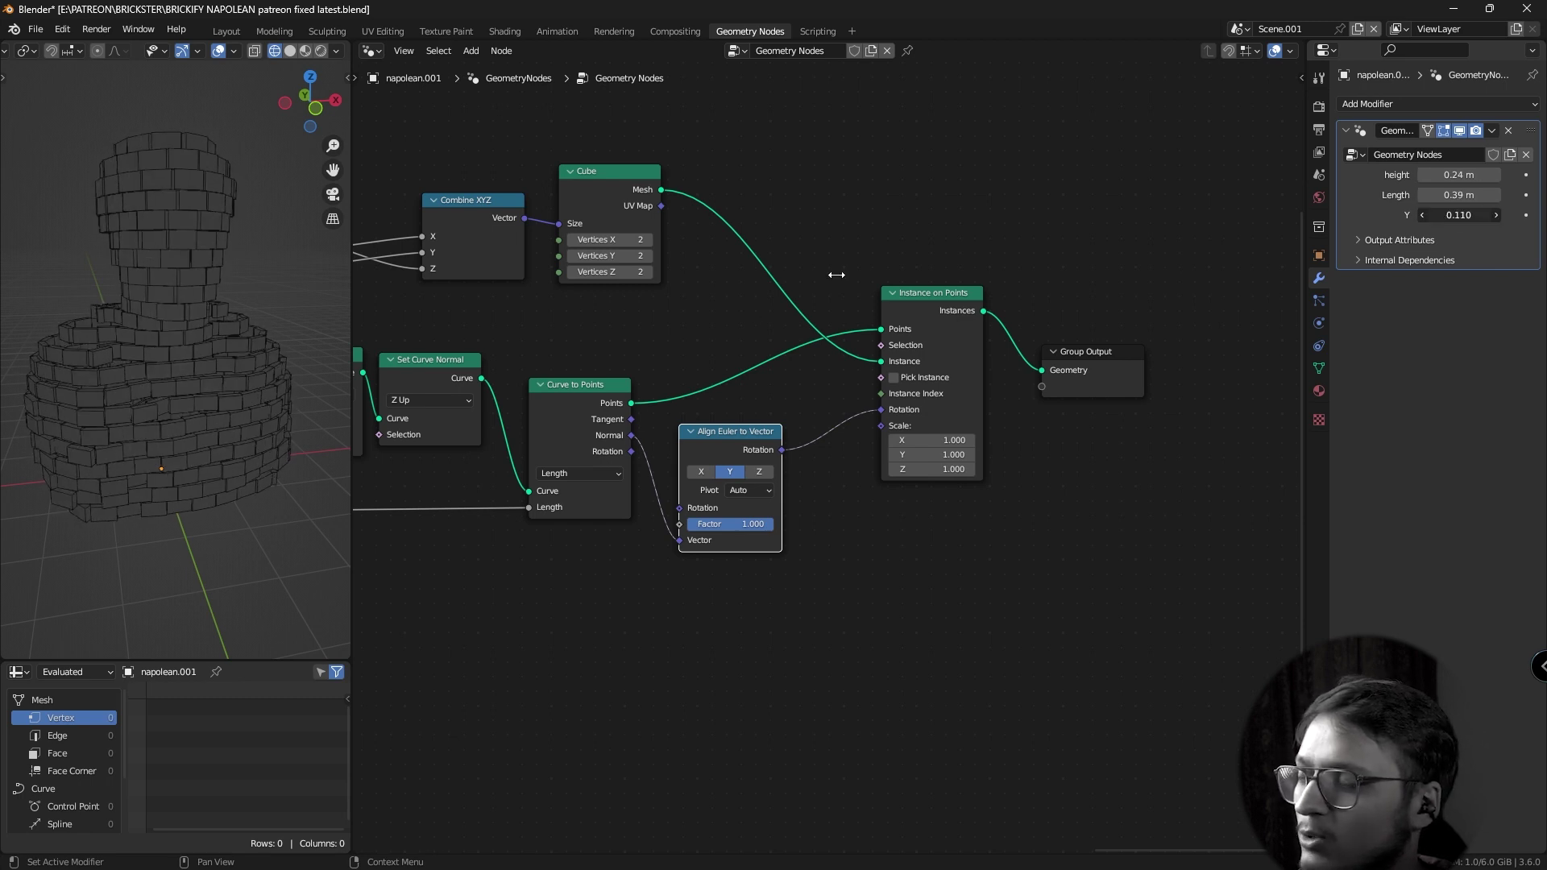
key("ctrl+z")
key("ctrl+z")
key("ctrl+z")
middle_click_drag(173, 399, 152, 385)
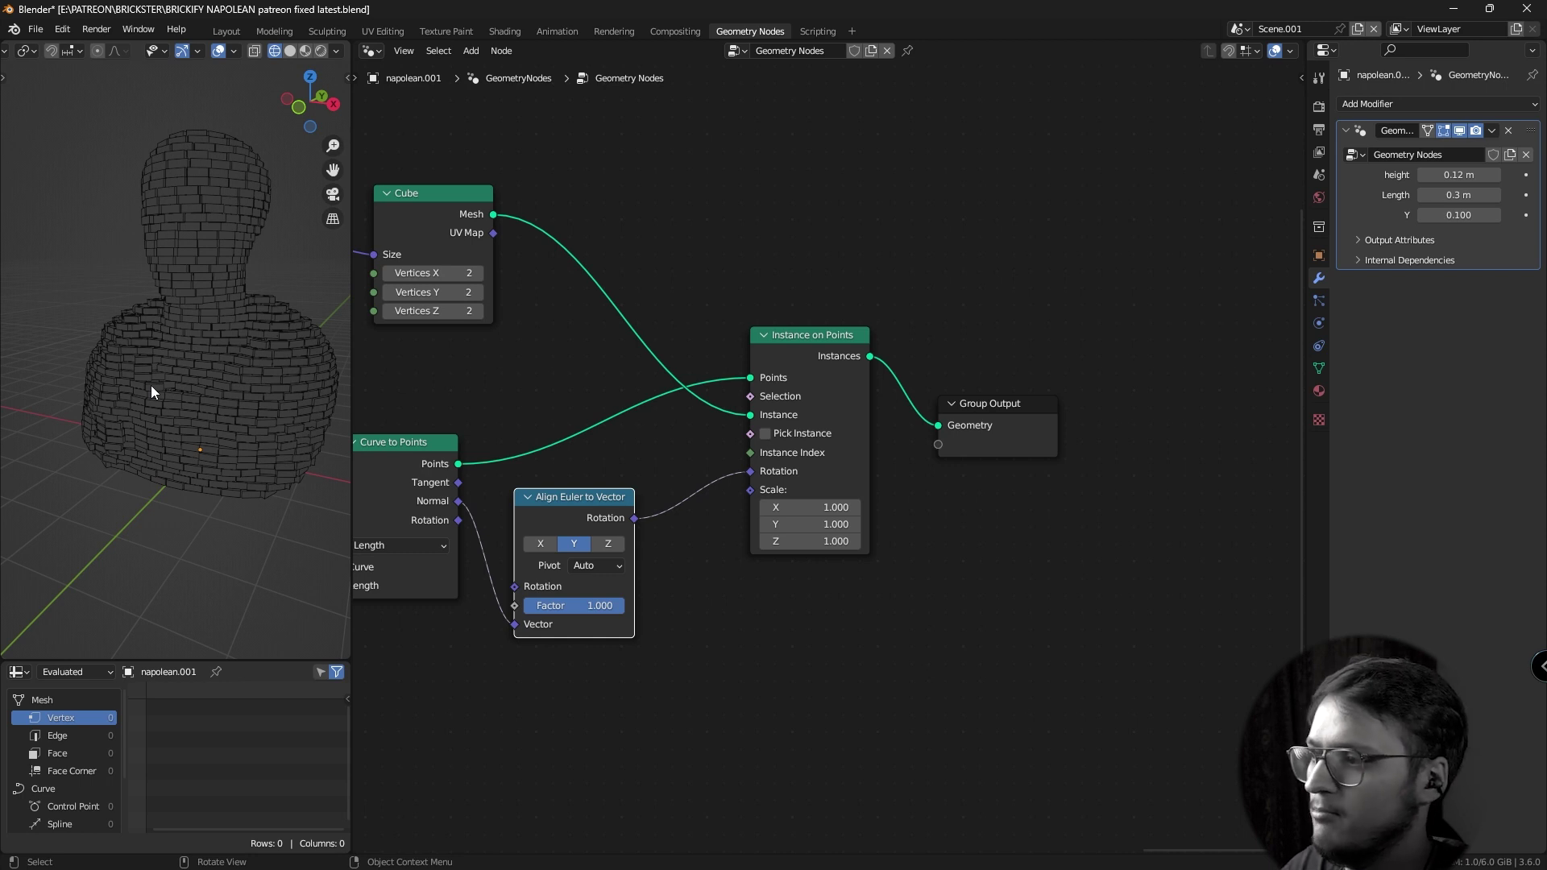
middle_click_drag(198, 389, 238, 374)
scroll(238, 374, "up", 3)
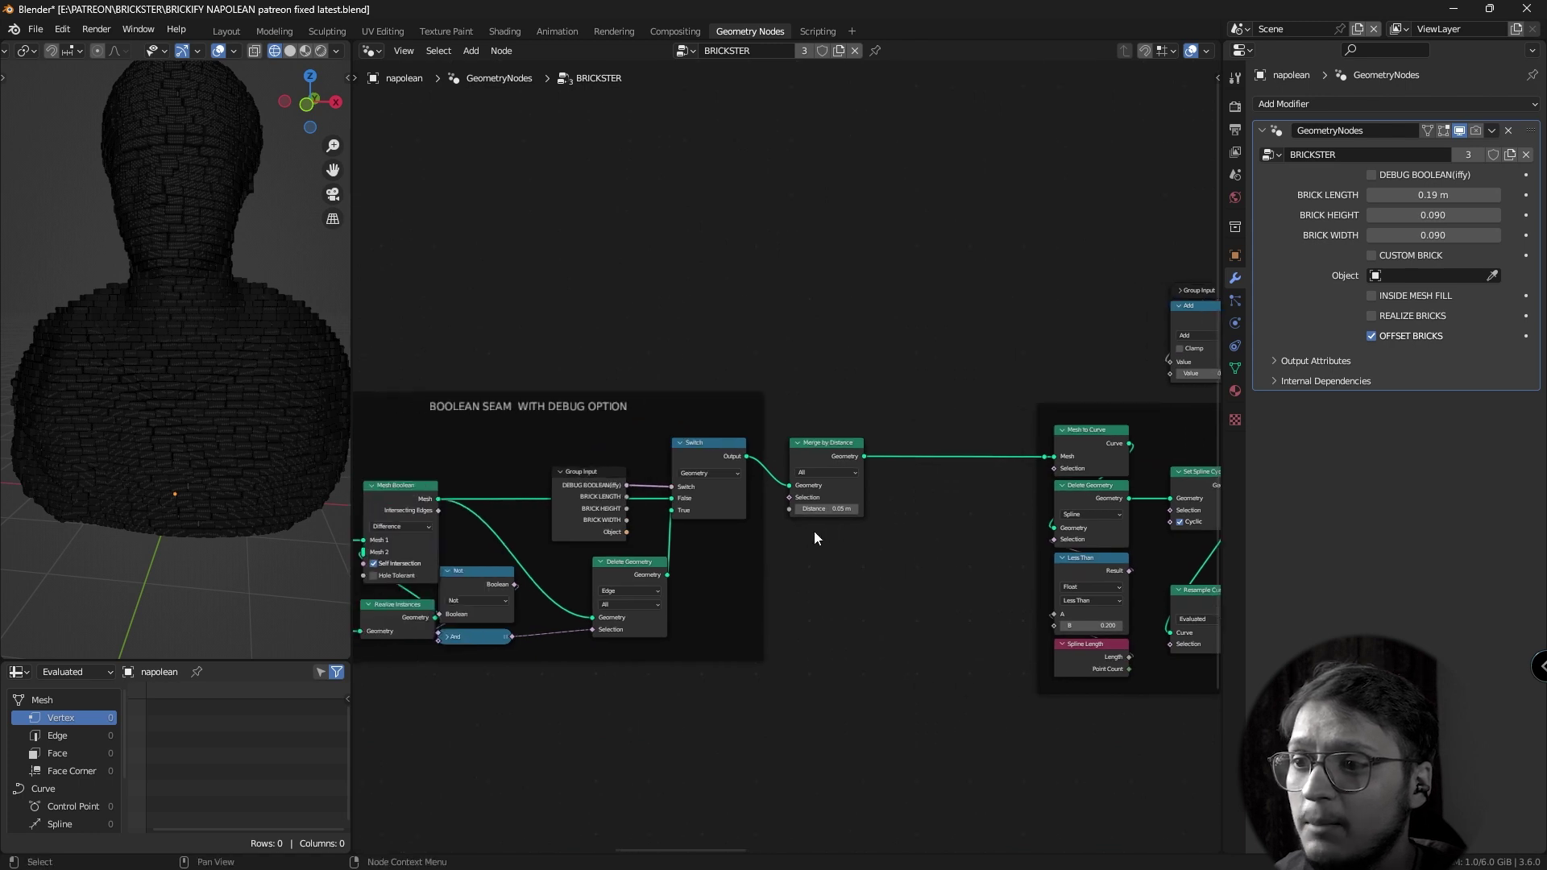
Check the mesh counts on the BRICKSTER tree's Merge by Distance Geometry output.
scroll(814, 537, "up", 1)
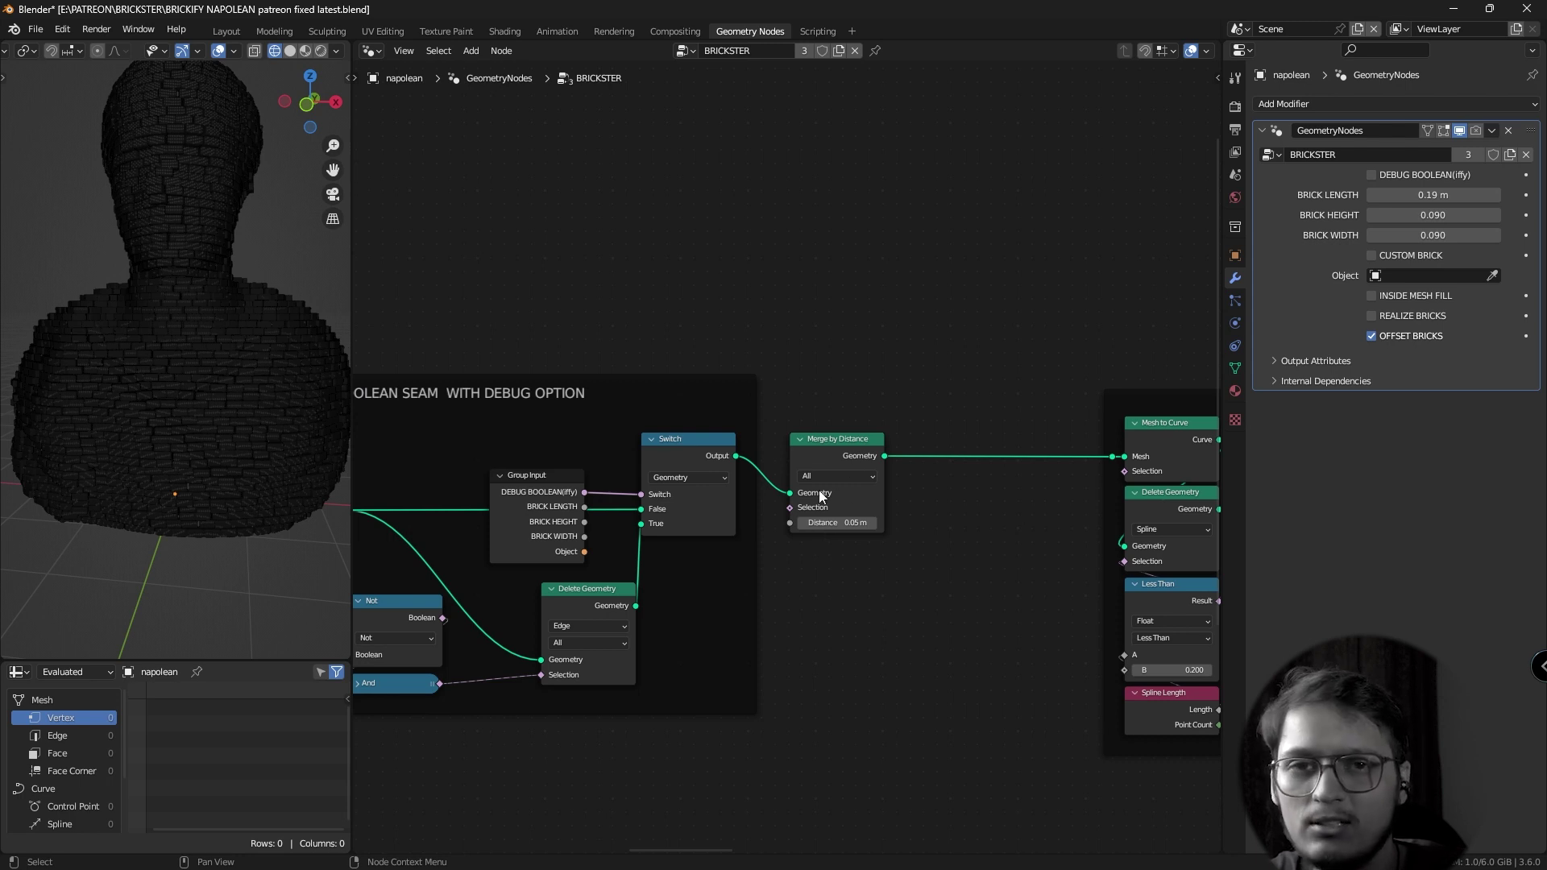
mouse_move(818, 489)
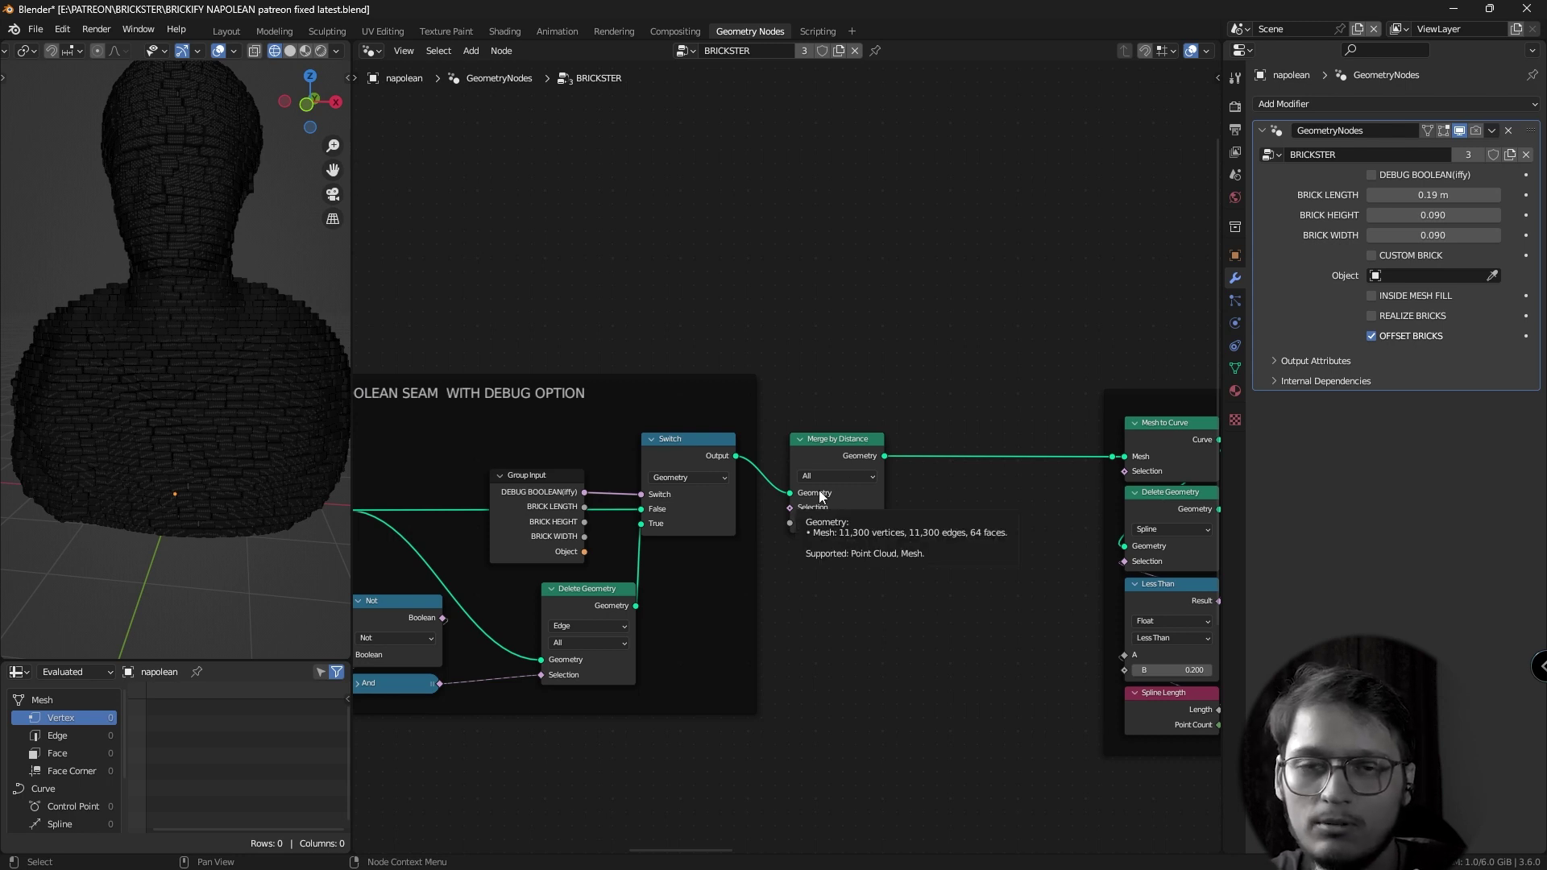